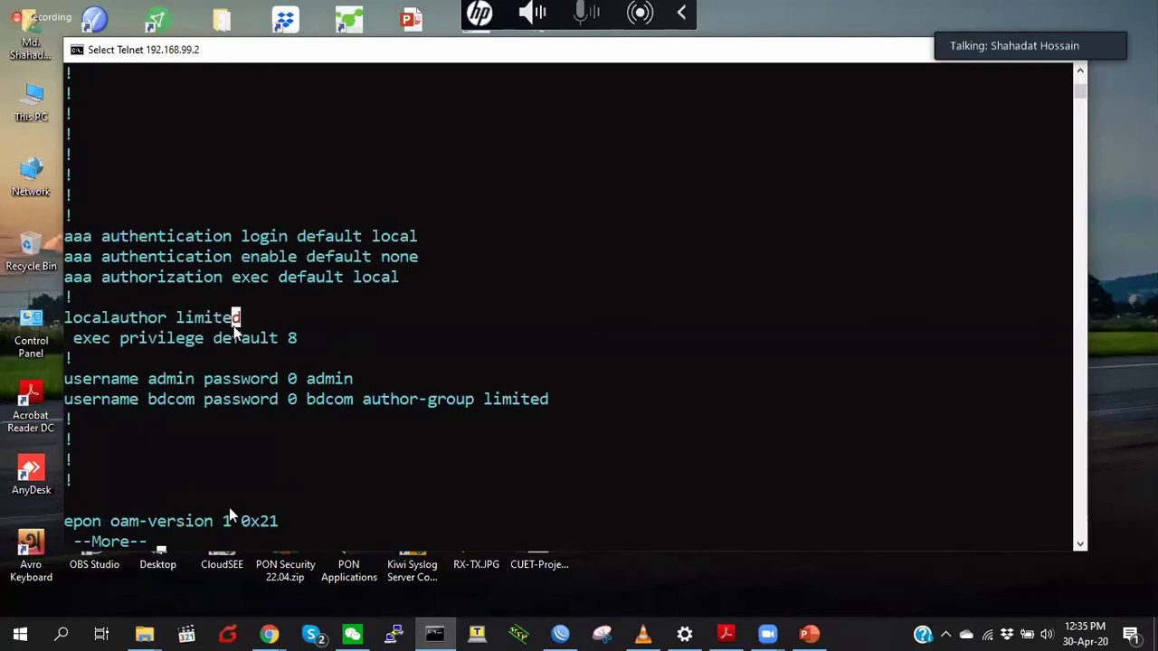
- Mark the privilege level 8 setting in the config listing, then quit the pager
left_click_drag(214, 338, 290, 338)
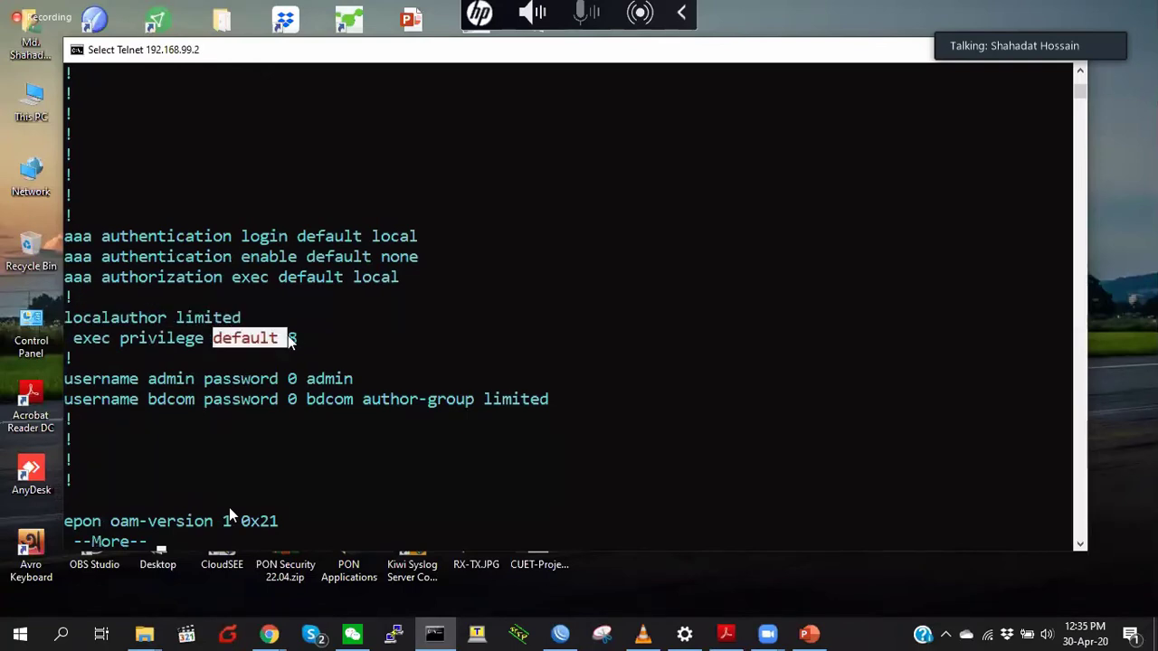
left_click(291, 338)
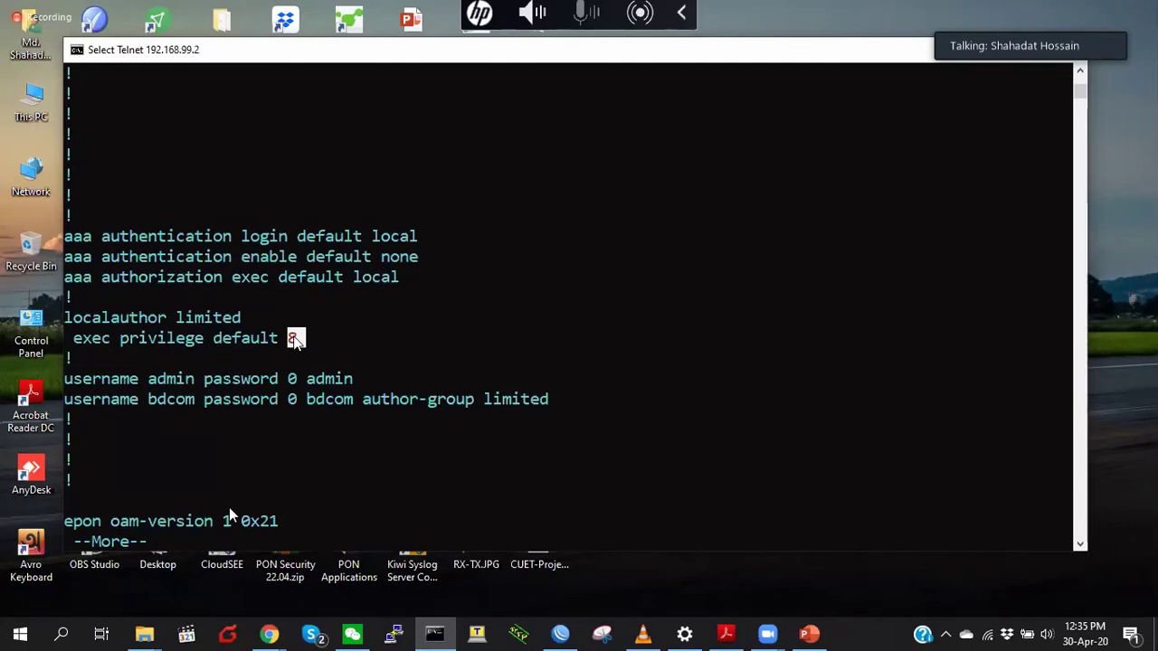
right_click(293, 335)
key("Return")
key("Return")
key("Return")
key("Return")
key("Return")
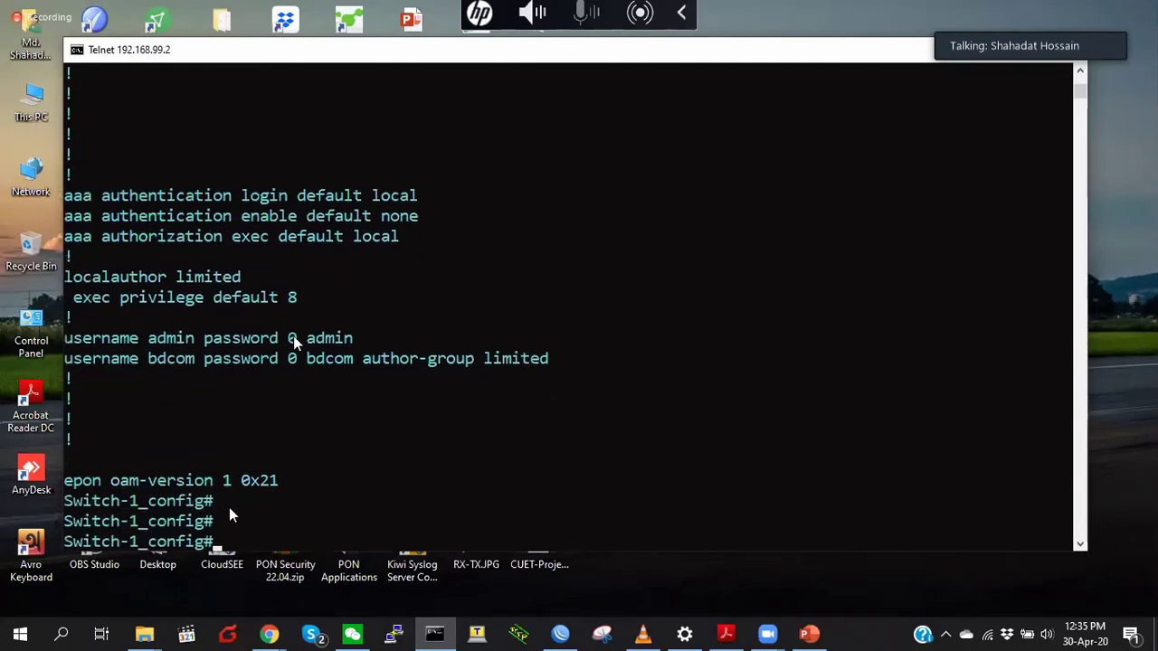
- Turn on terminal monitor, then exit twice back to user mode
type("terminal monitor")
key("Return")
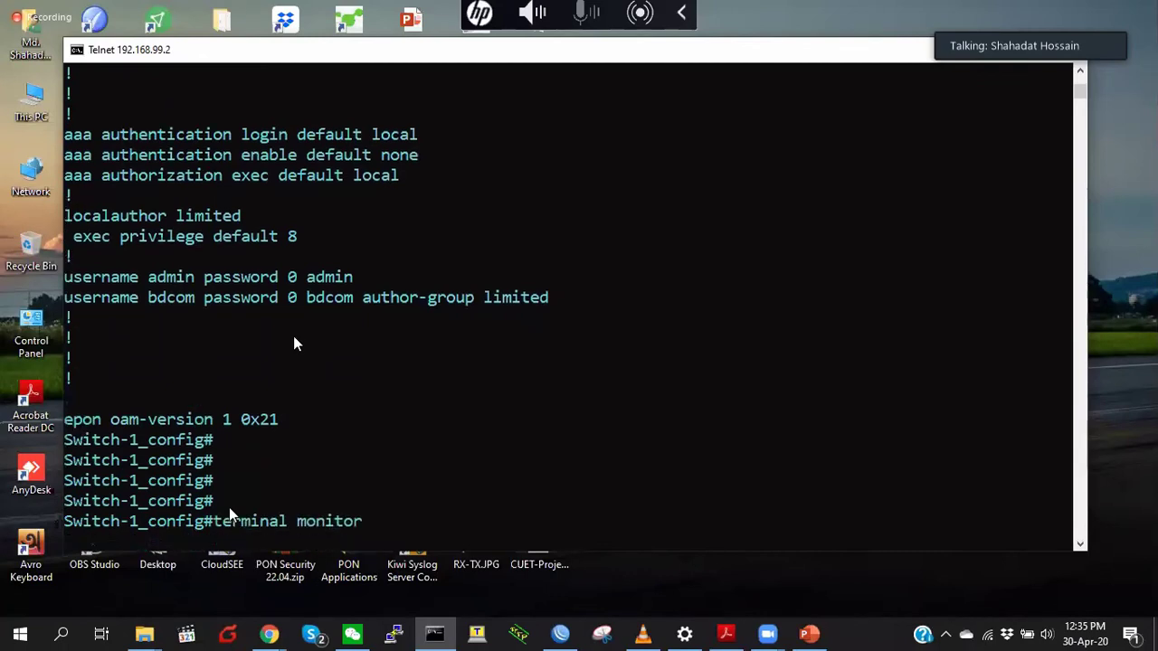
key("Return")
type("ex")
key("Return")
type("ex")
key("Return")
key("Return")
key("Return")
key("Return")
key("Return")
key("Return")
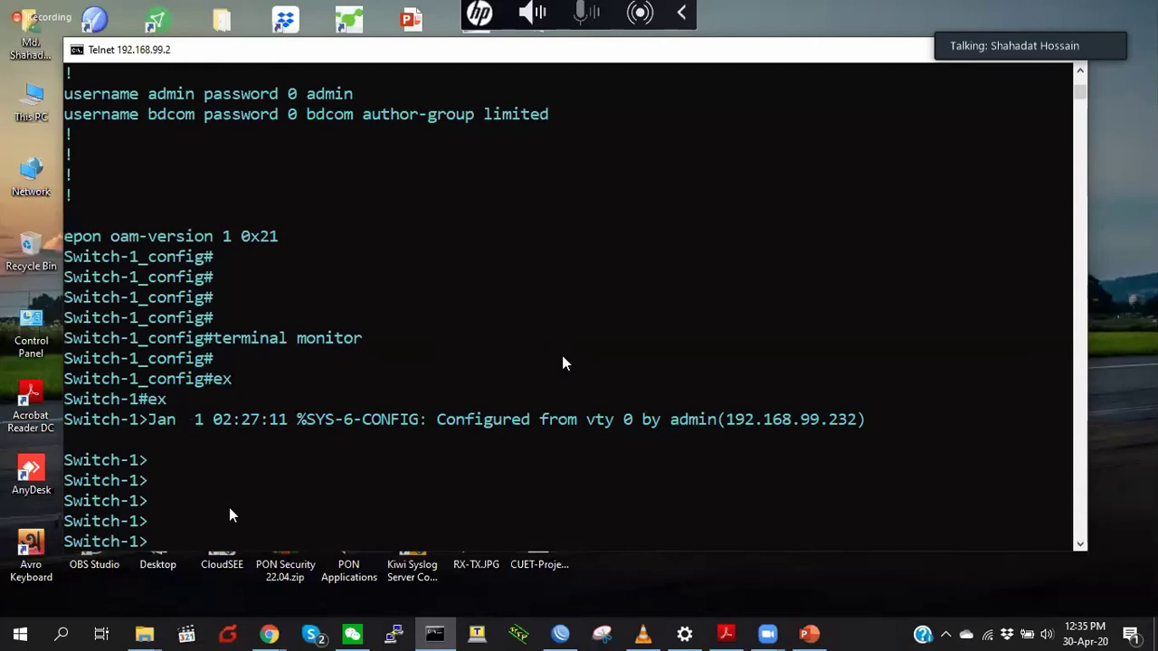
- Run enable to return to privileged mode and mark the level = 15 log line
key("Return")
type("enable")
key("Return")
key("Return")
key("Return")
key("Return")
key("Return")
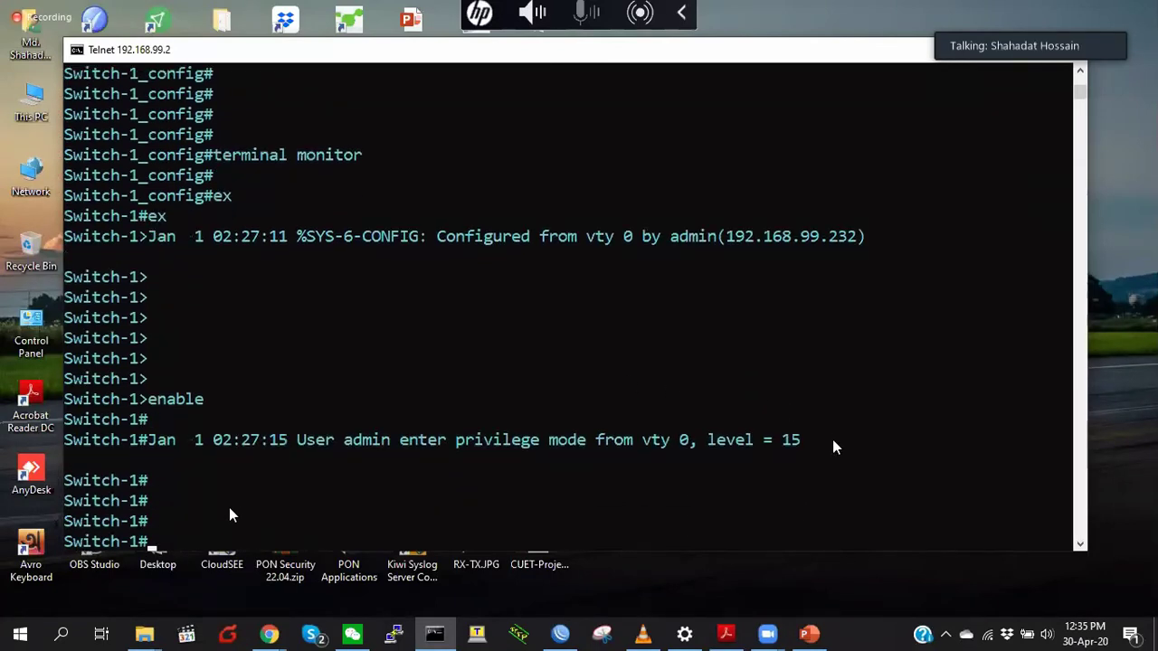
left_click_drag(807, 443, 717, 450)
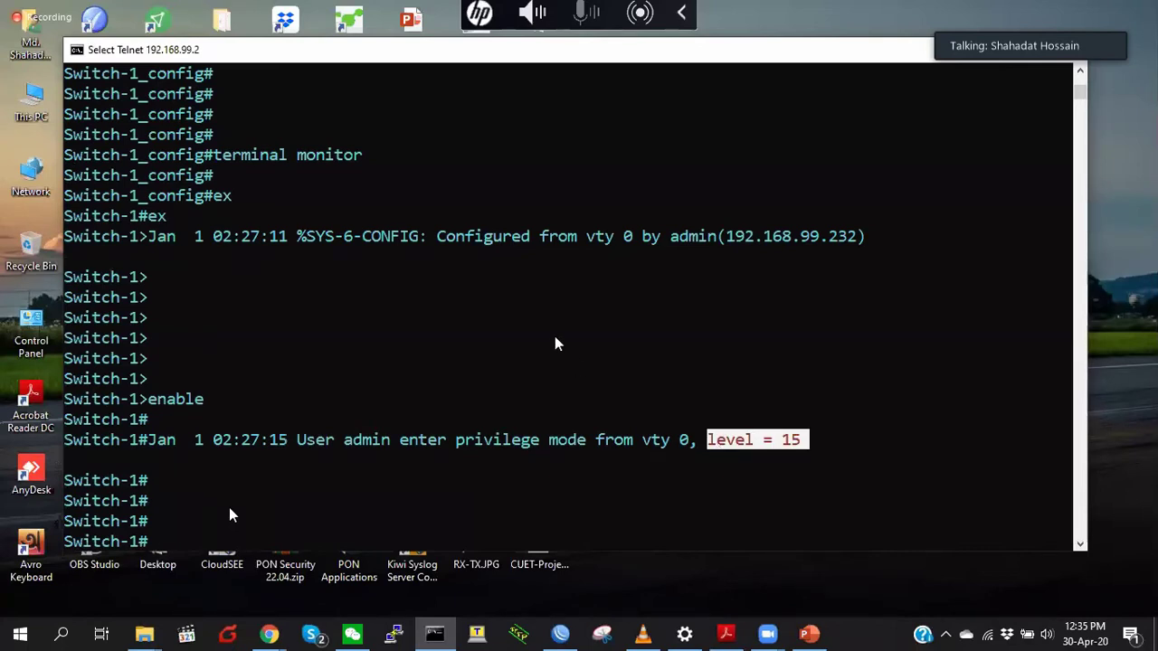
scroll(229, 514, "up", 7)
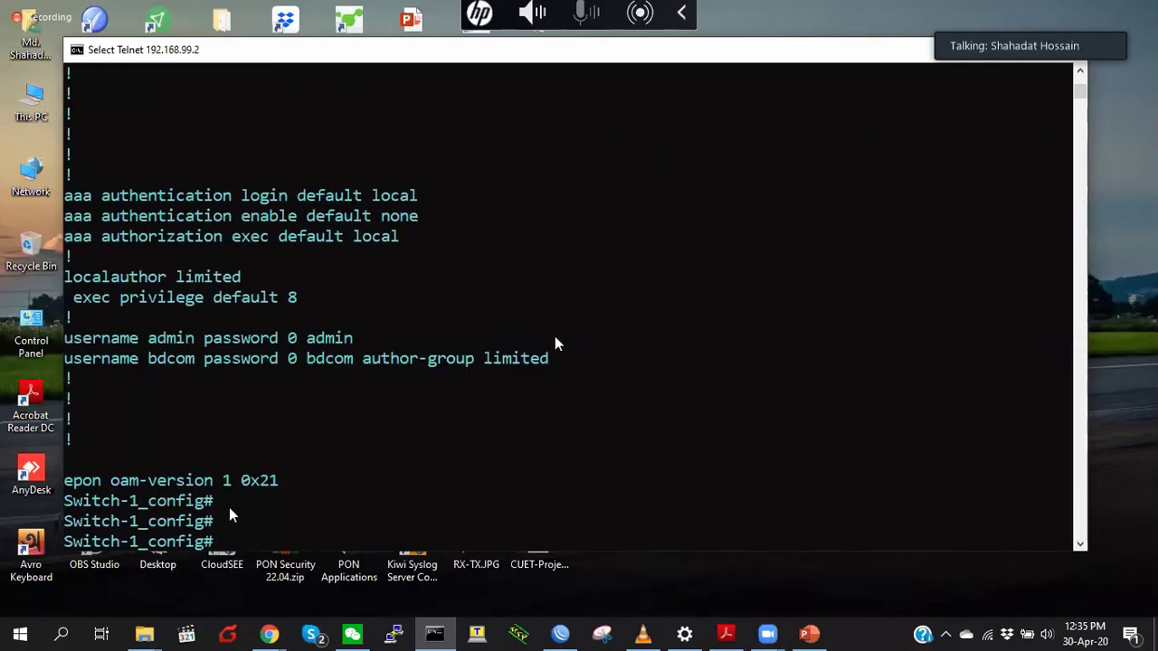
left_click_drag(73, 298, 304, 301)
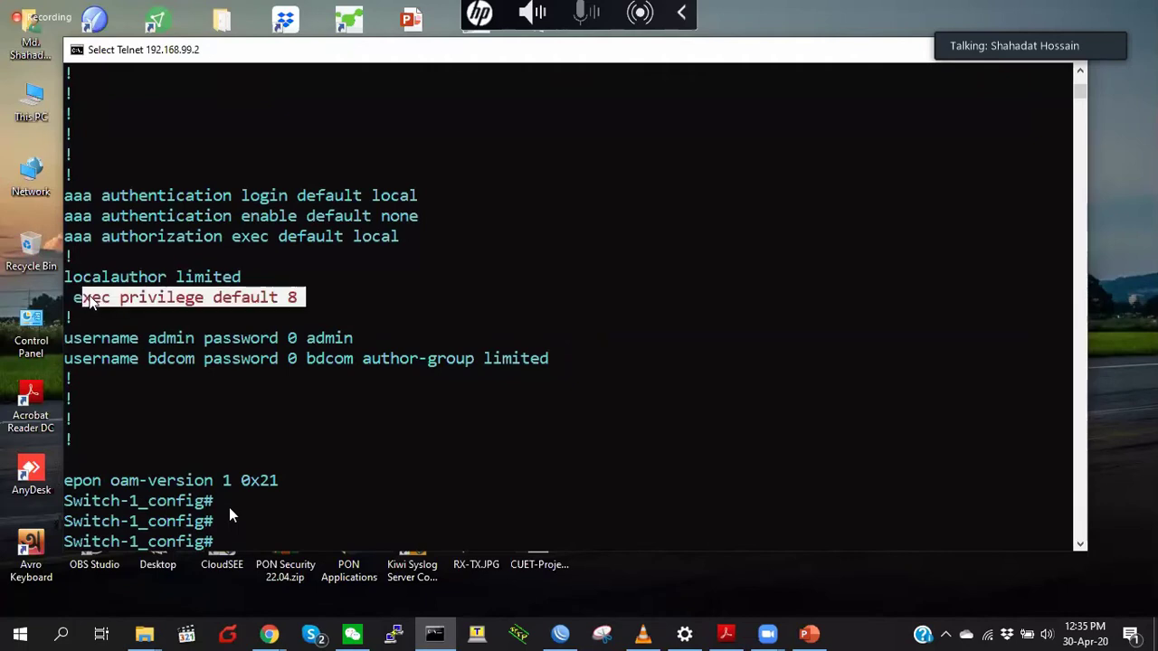
left_click(295, 299)
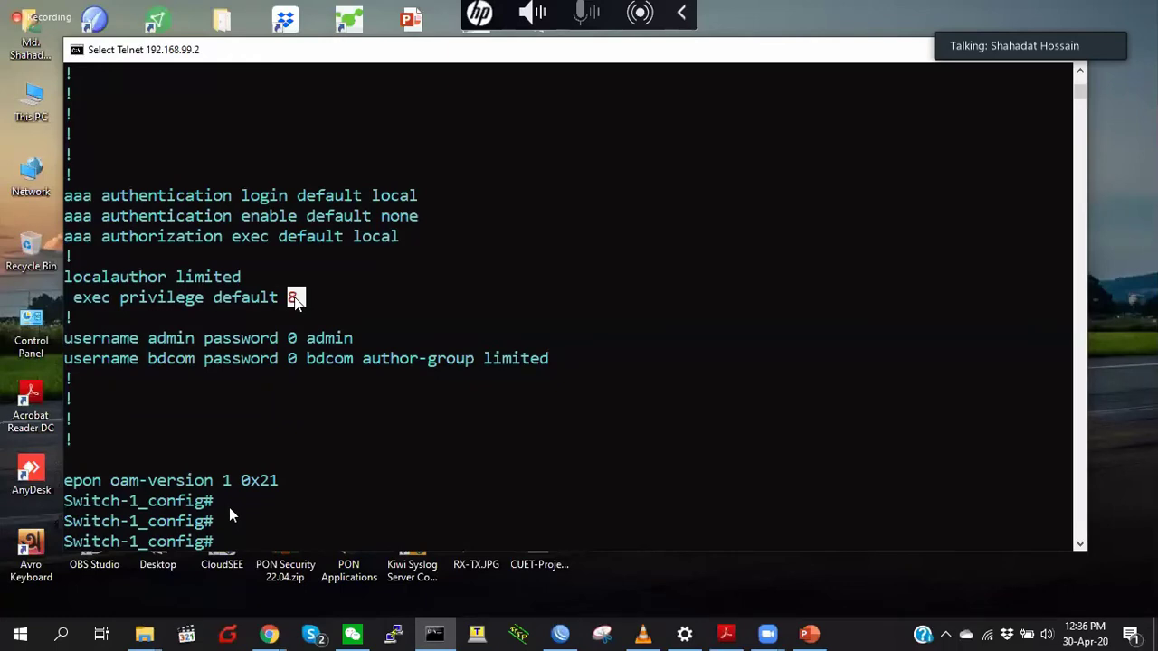
key("Escape")
key("Return")
key("Return")
key("Return")
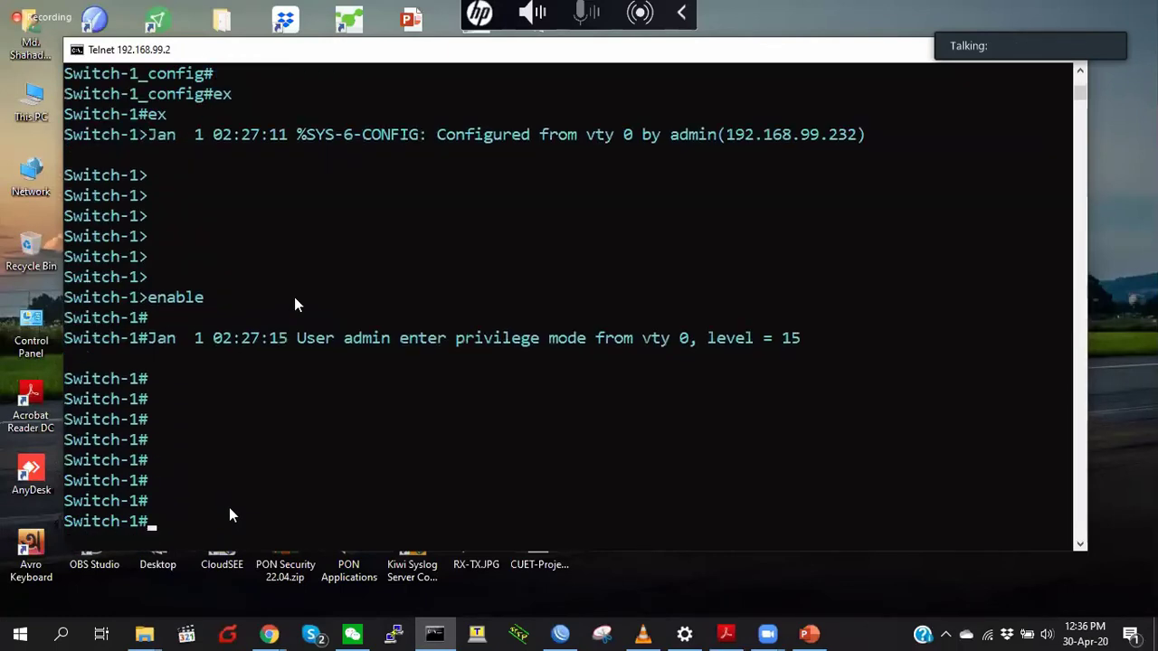
key("Return")
key("Return")
key("Return")
key("Return")
key("Return")
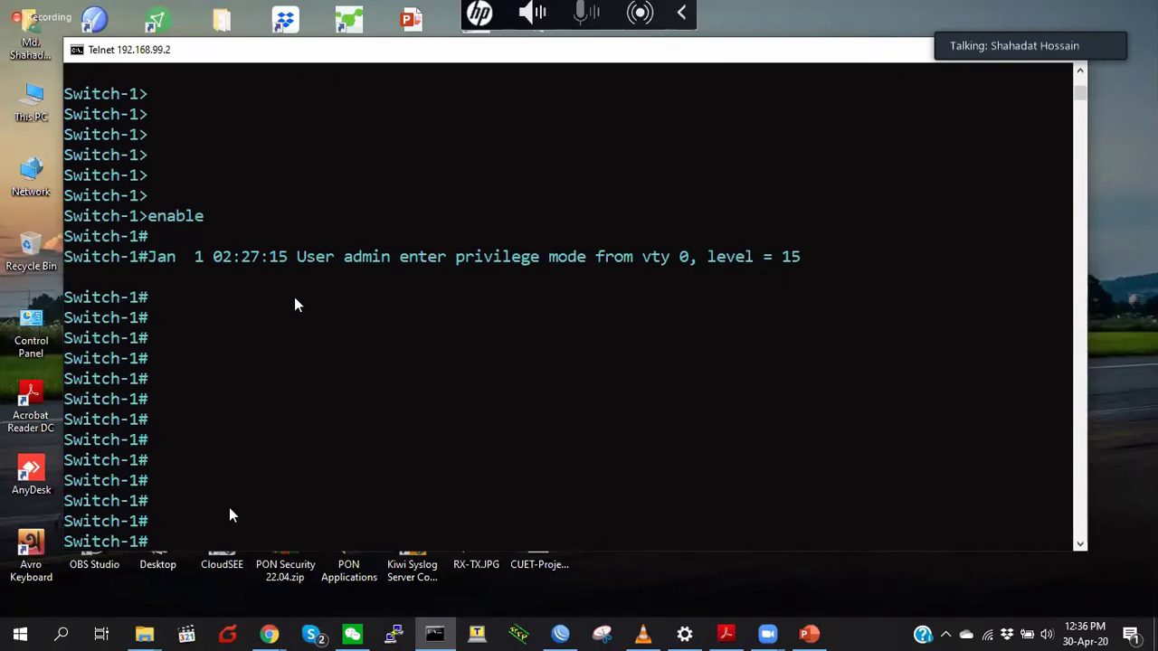
- Enter config mode and page through the 'show running-config' output
key("Return")
key("Return")
key("Return")
type("config")
key("Return")
key("Return")
key("Return")
key("Return")
key("Return")
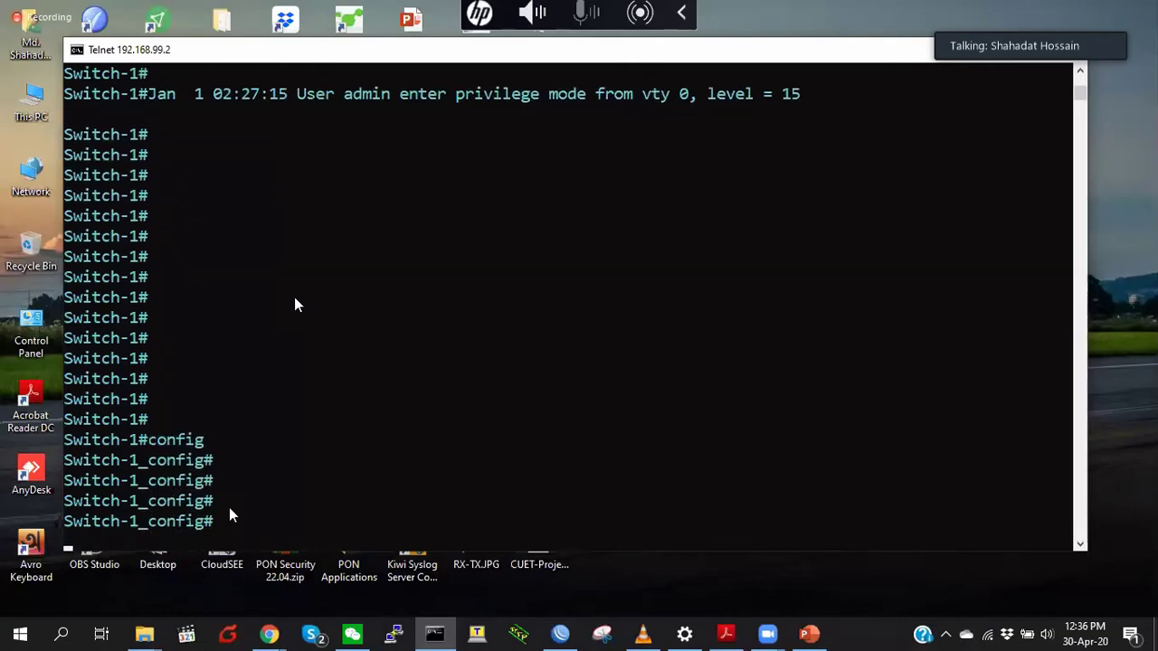
key("Return")
key("Return")
type("show running-config")
key("Return")
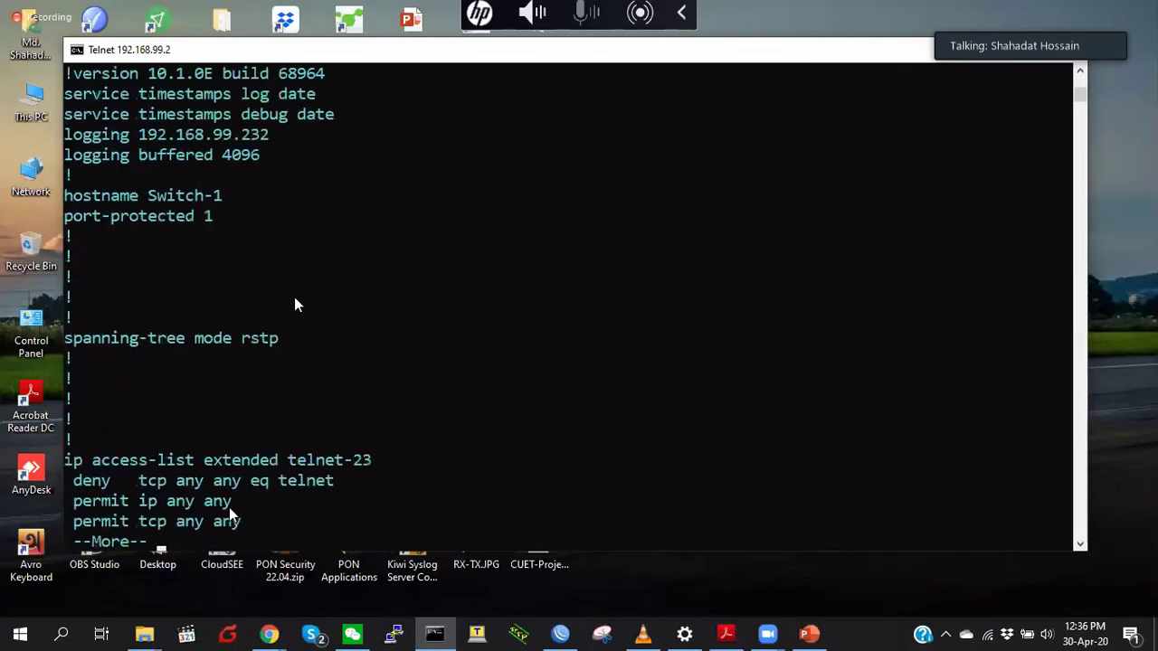
key("space")
- Mark the three aaa authentication lines showing local login, then stop the listing
left_click(404, 277)
left_click_drag(327, 276, 65, 236)
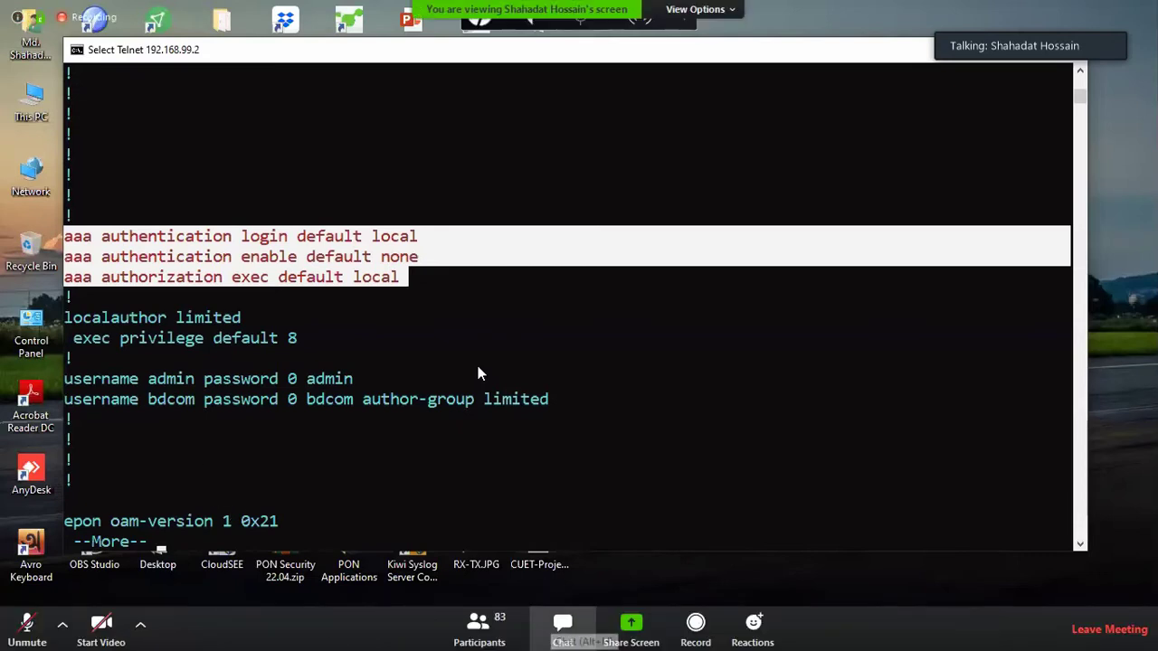
double_click(393, 237)
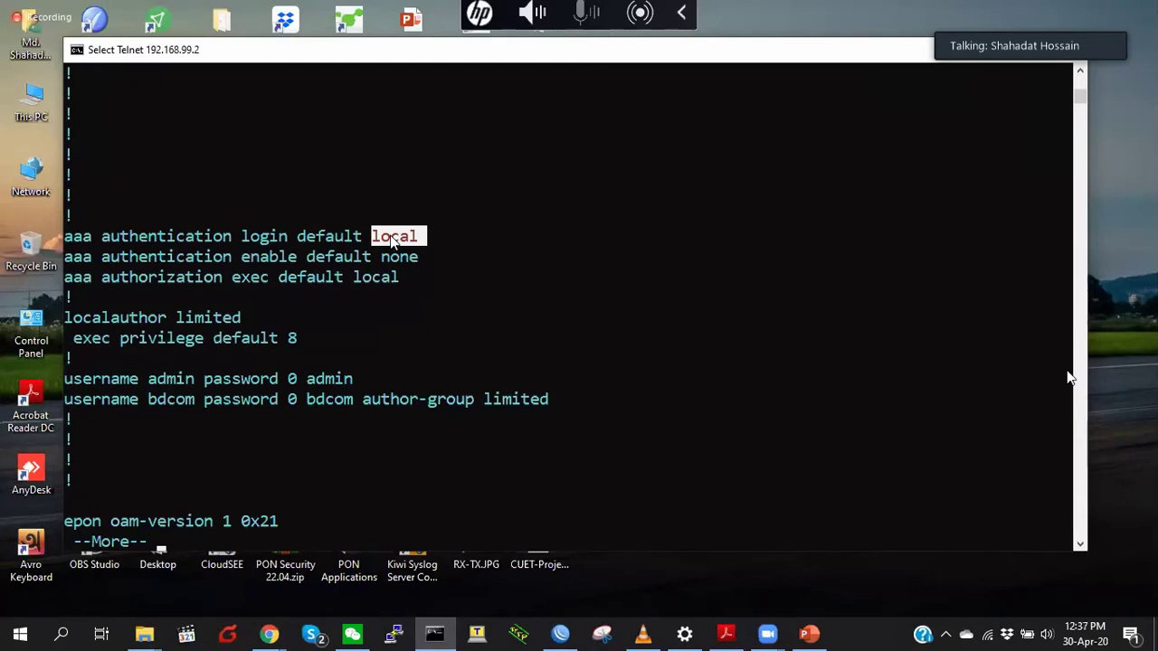
right_click(393, 239)
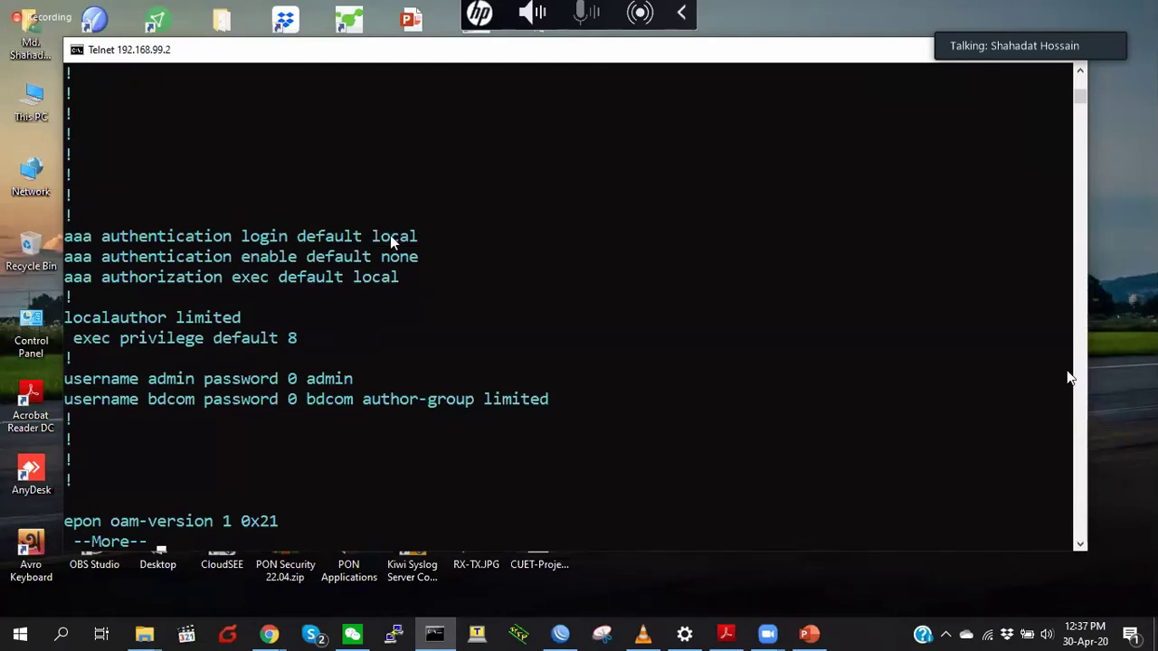
key("ctrl+c")
key("Return")
key("Return")
key("Return")
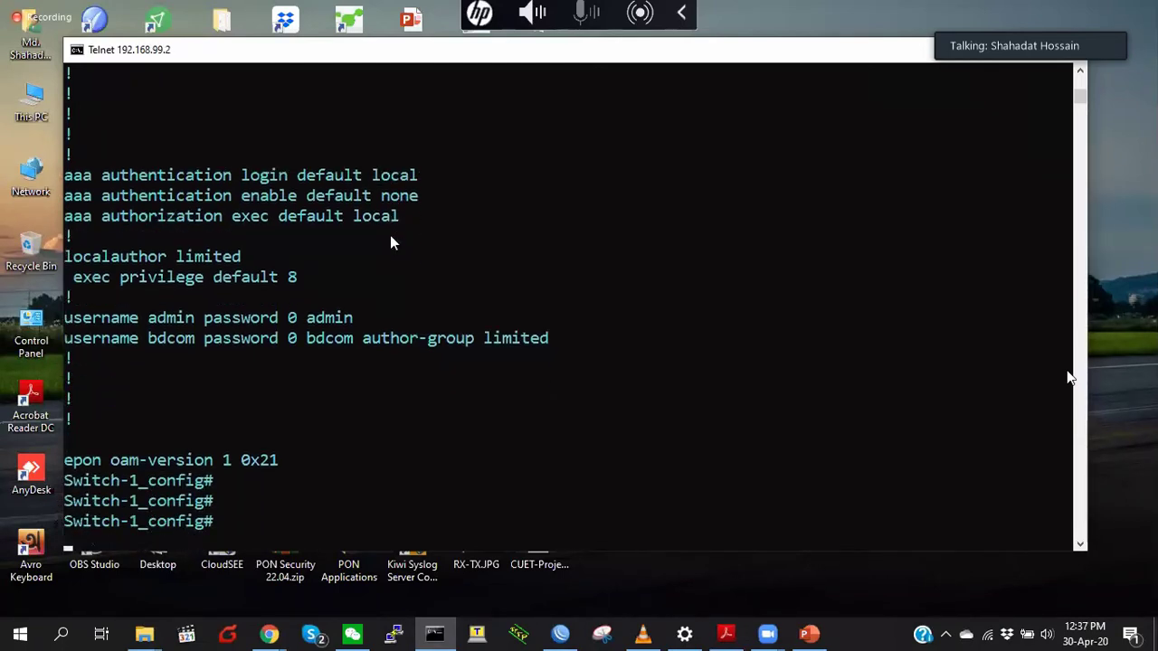
- Exit to user mode, then re-enter privileged and configuration mode
type("ex")
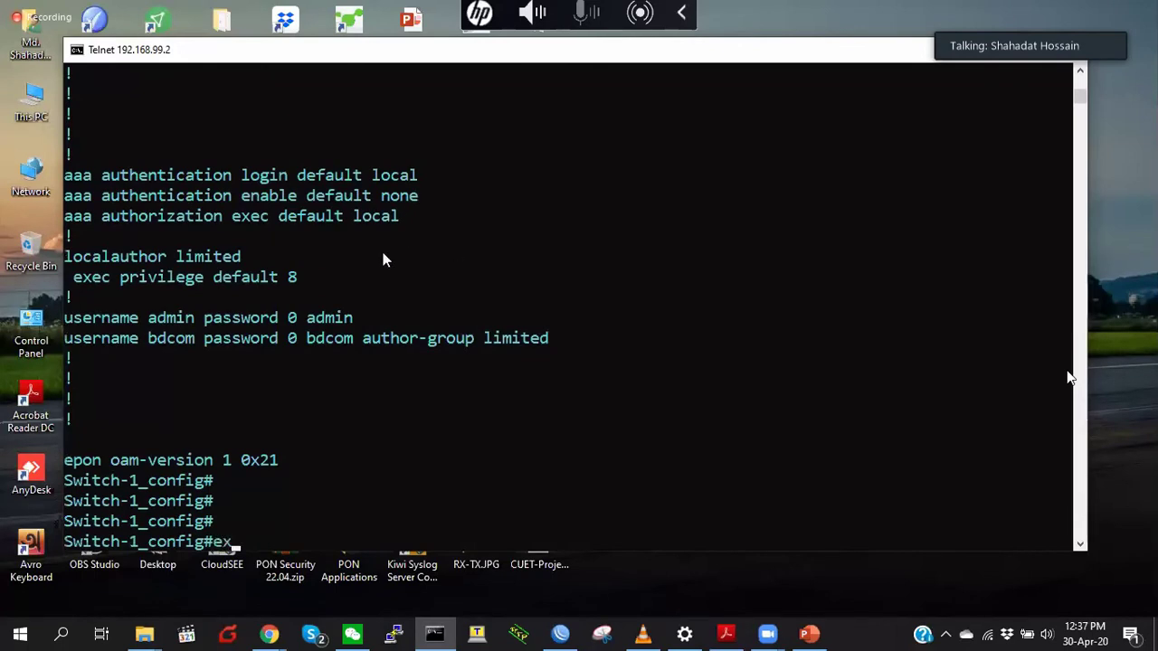
key("Return")
key("Return")
type("ex")
key("Return")
key("Return")
type("enable")
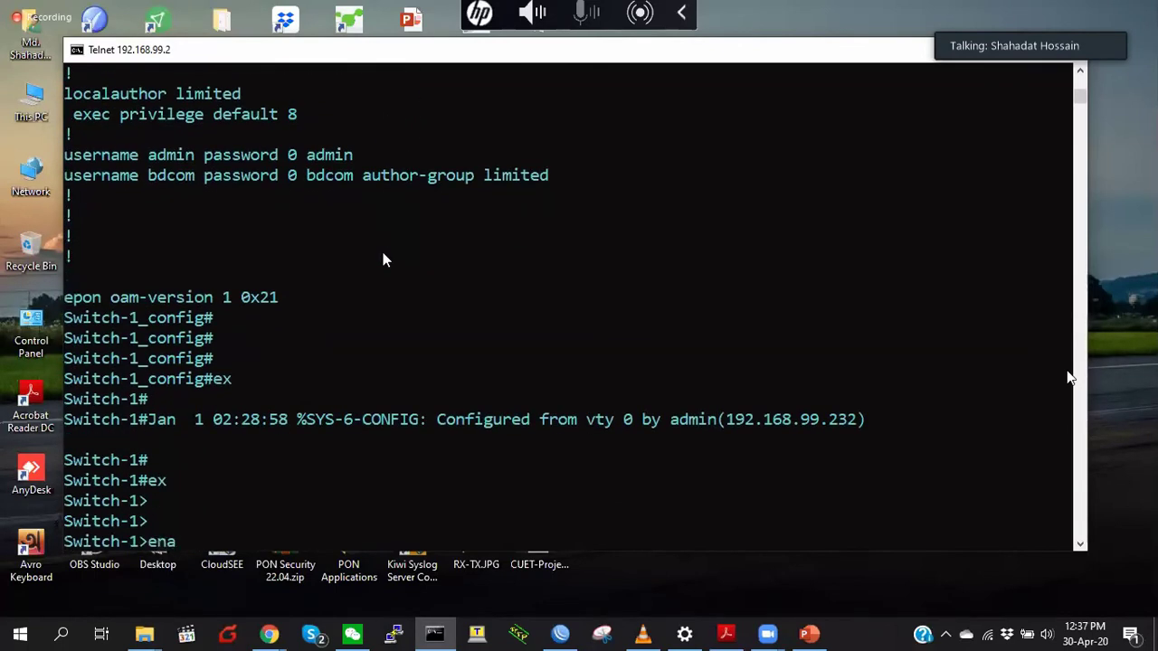
key("Return")
key("Return")
key("Return")
key("Return")
type("config")
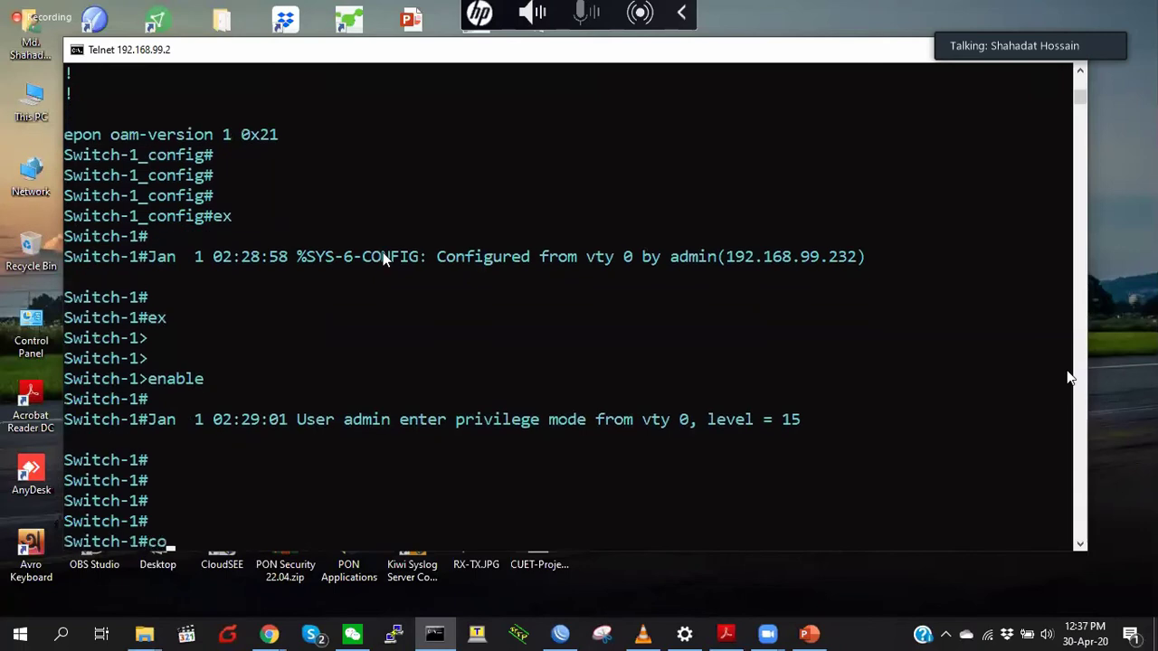
key("Return")
key("Return")
key("Return")
key("Return")
key("Return")
key("Return")
key("Return")
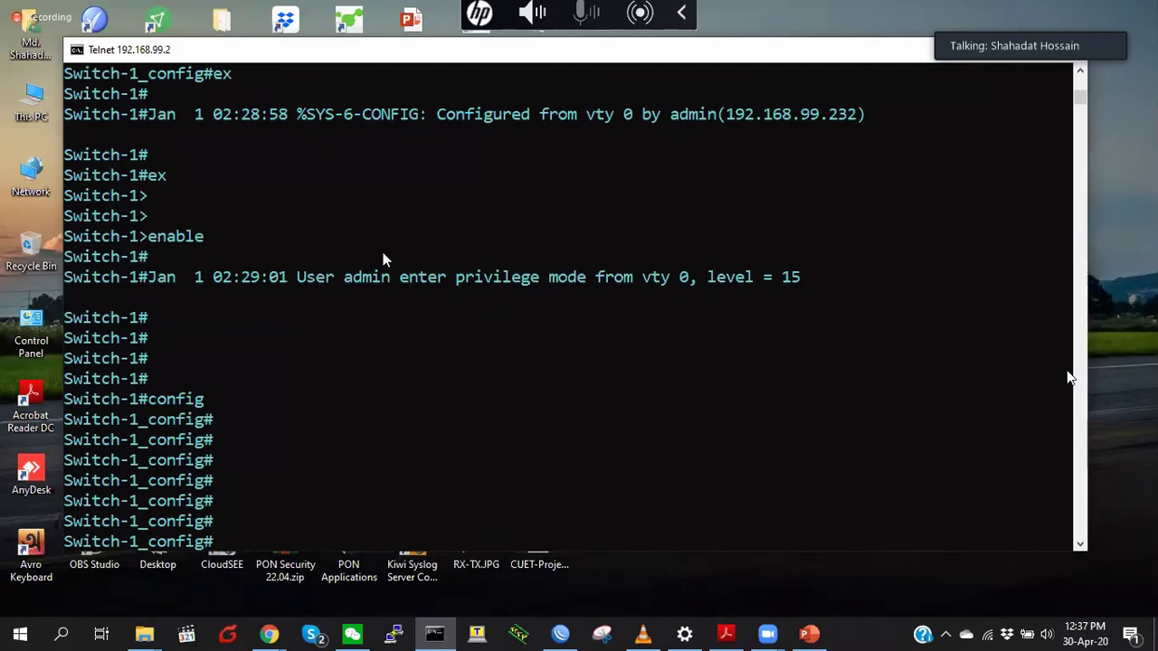
- List the running configuration again with 'show ru' and quit the pager
type("ex")
key("BackSpace")
key("BackSpace")
type("show ru")
key("Tab")
key("Return")
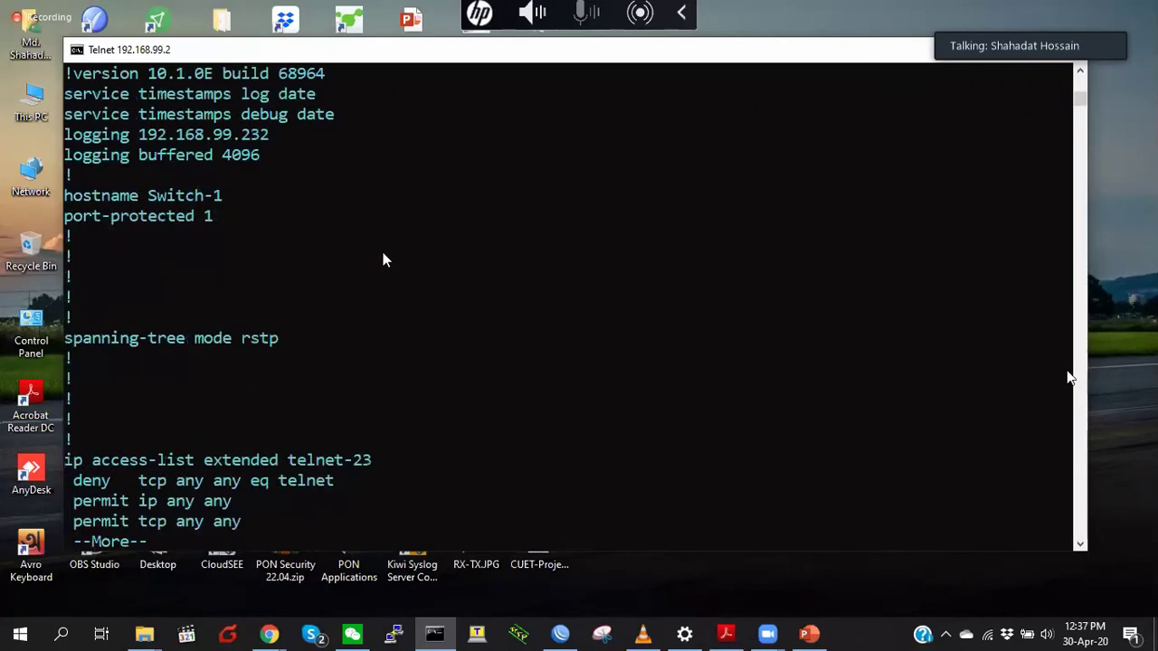
key("space")
key("q")
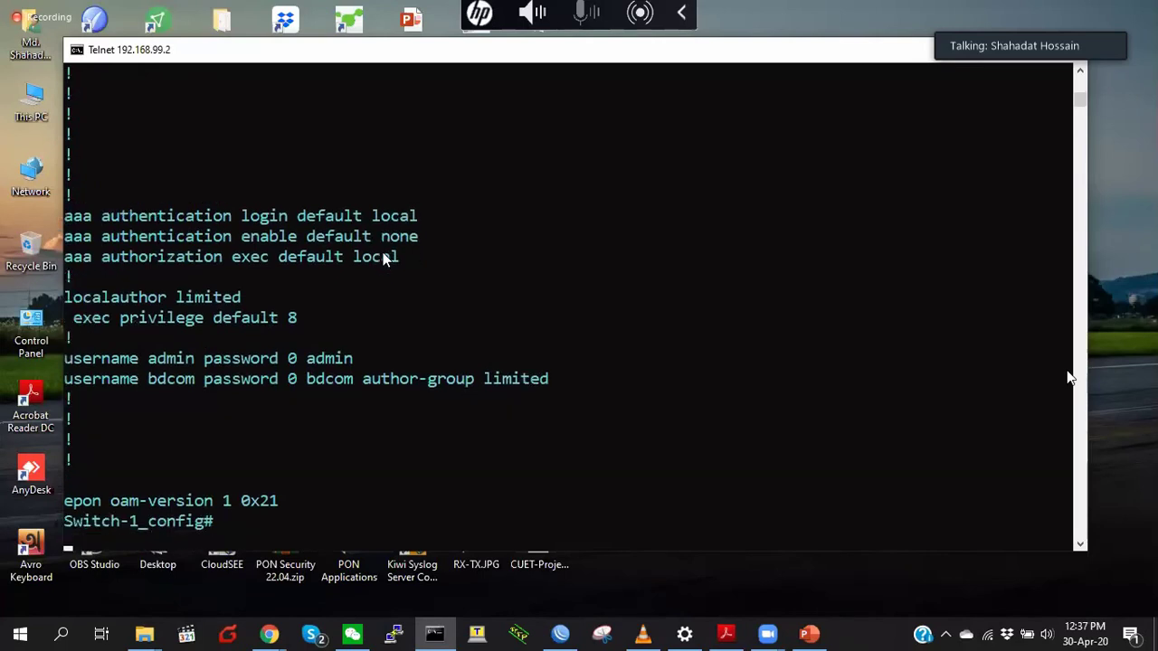
key("Return")
- Set an enable password and add 'aaa authentication enable default enable'
type("enable ")
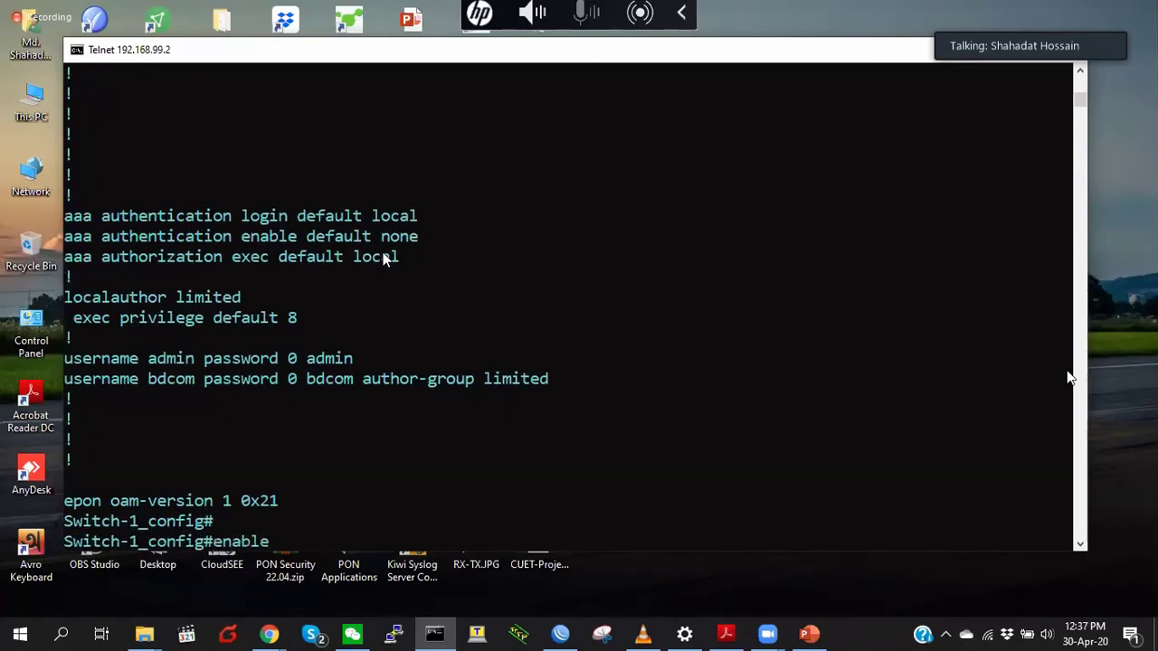
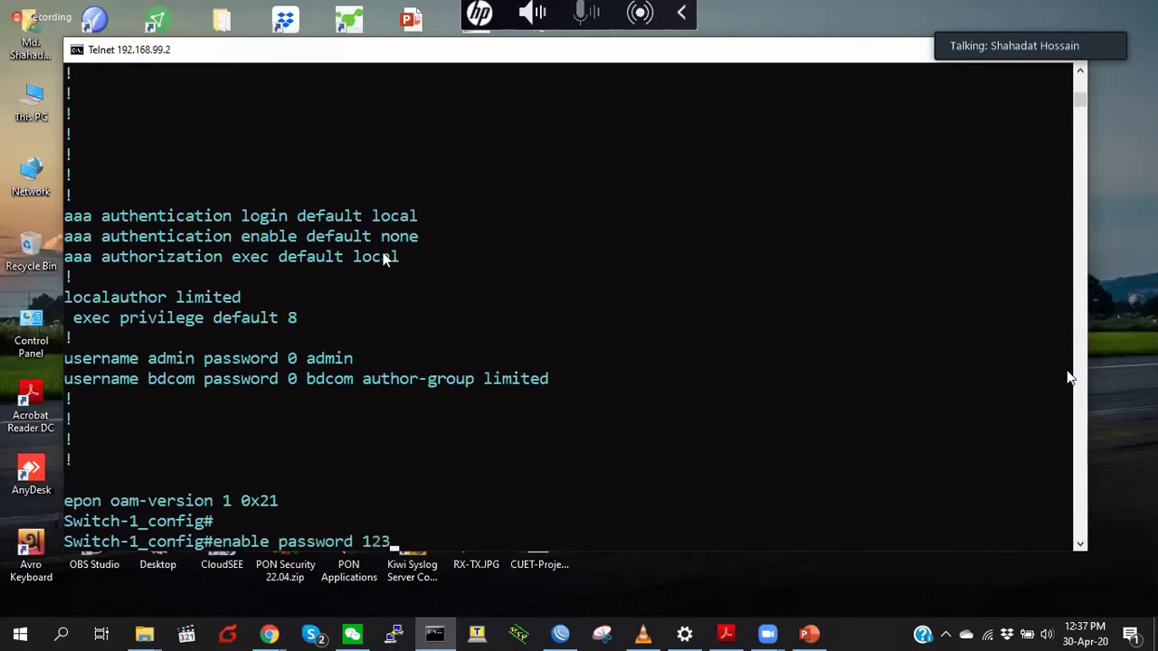
key("Return")
key("Return")
key("Return")
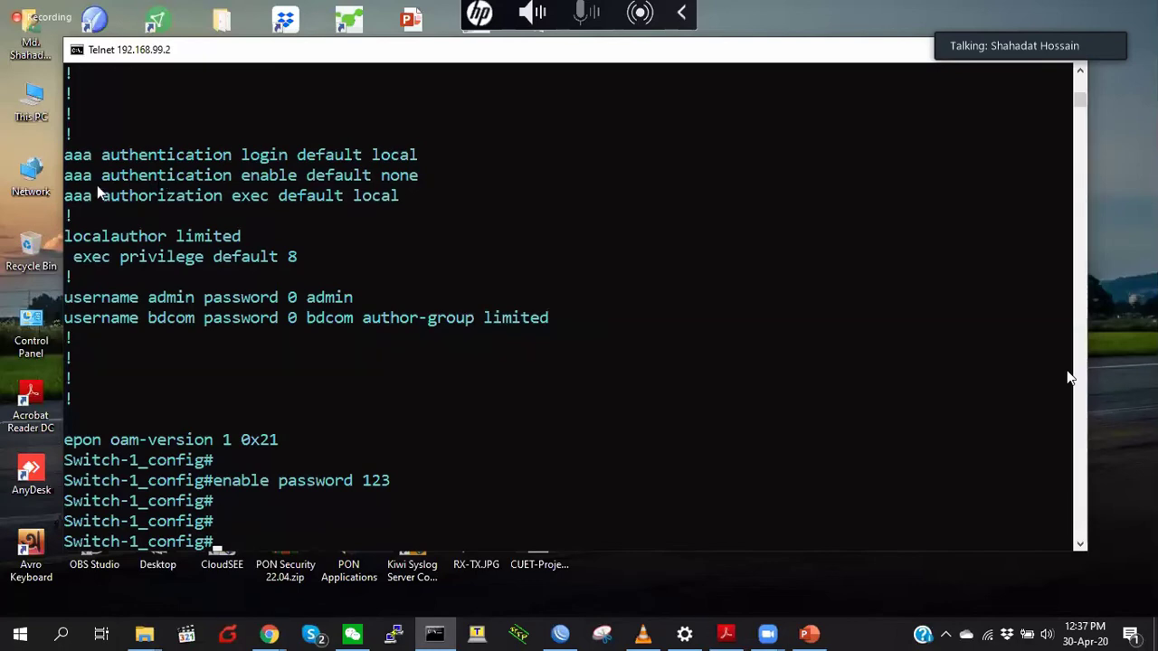
left_click_drag(65, 175, 373, 179)
right_click(343, 186)
right_click(343, 185)
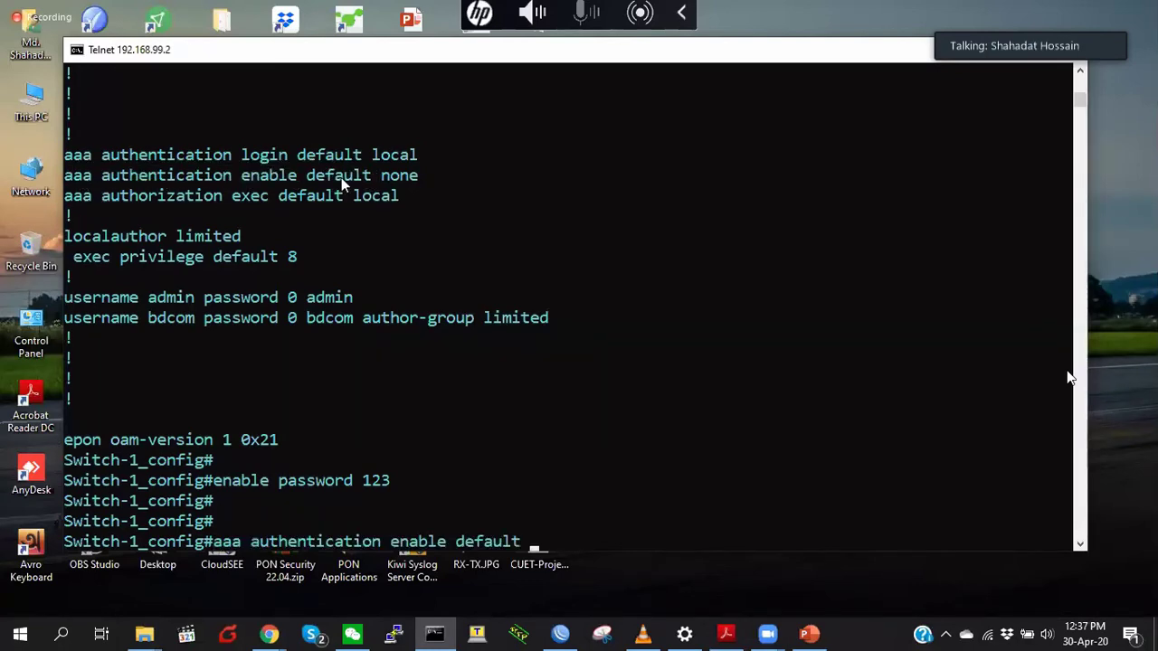
type("enable")
key("Return")
key("Return")
key("Return")
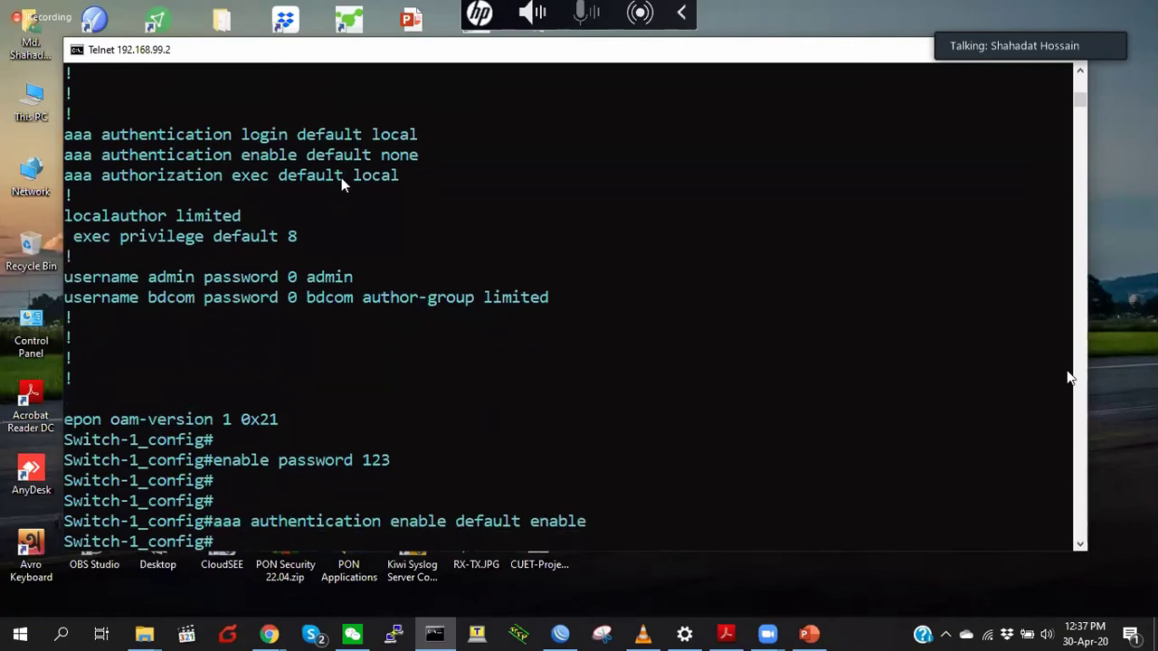
- Exit configuration and privileged mode back to Switch-1>
type("ex")
key("Return")
type("ex")
key("Return")
key("Return")
key("Return")
key("Return")
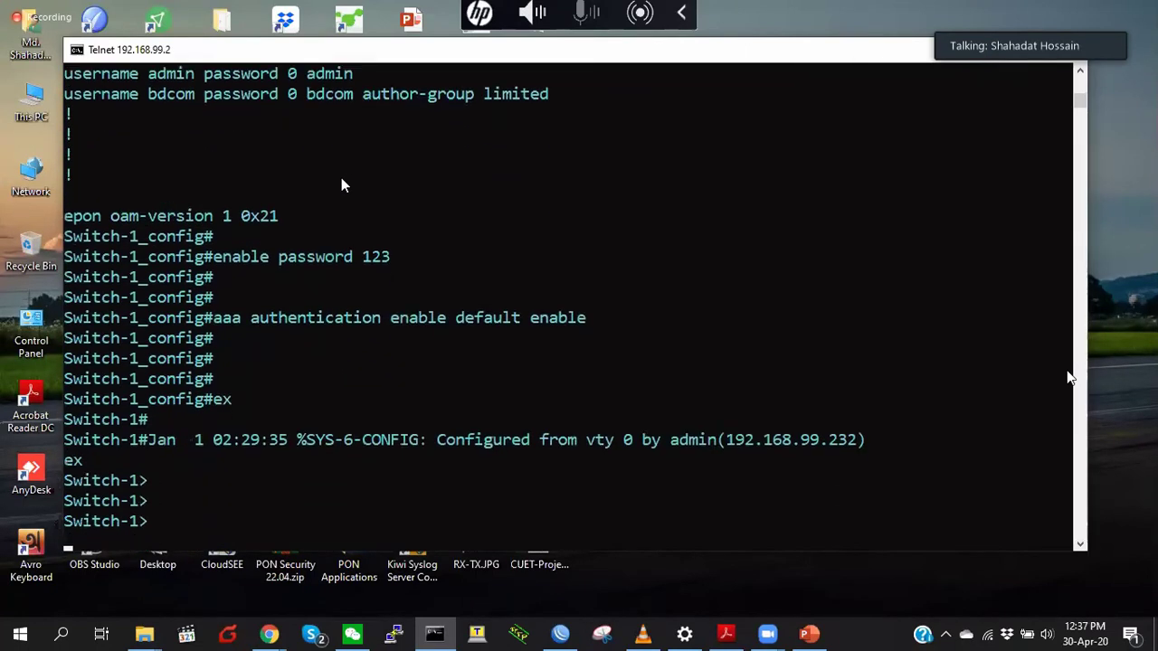
- Enter privileged mode with the new enable password, then exit again
type("enable")
key("Return")
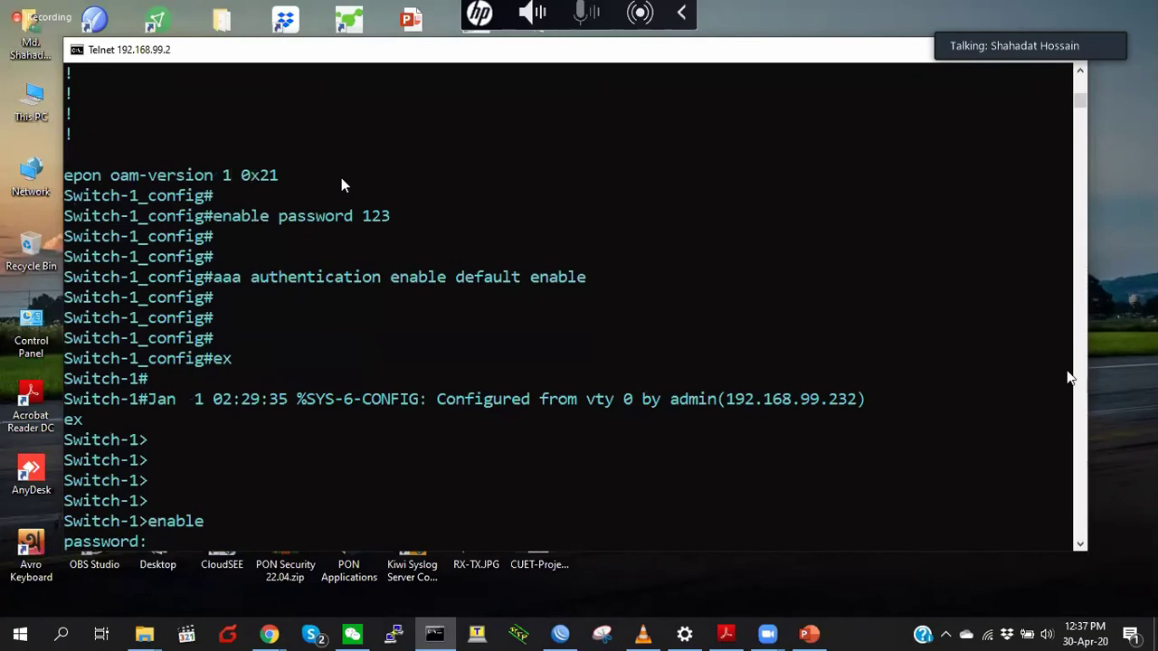
key("Return")
key("Return")
key("Return")
key("Return")
key("Return")
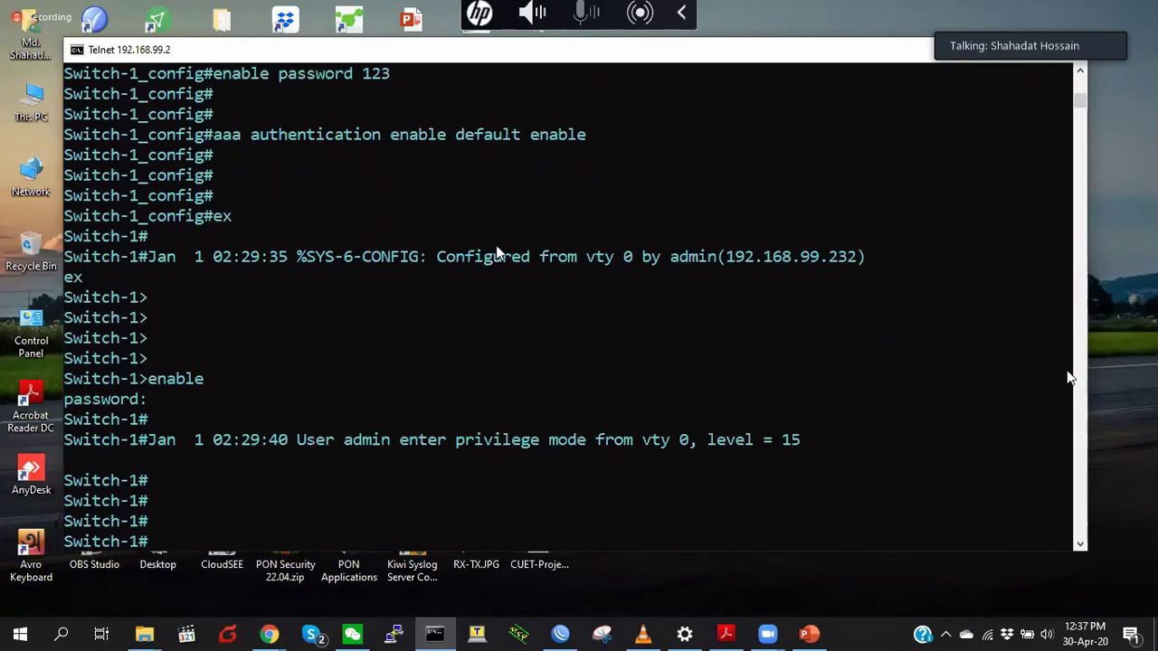
key("Return")
key("Return")
type("e")
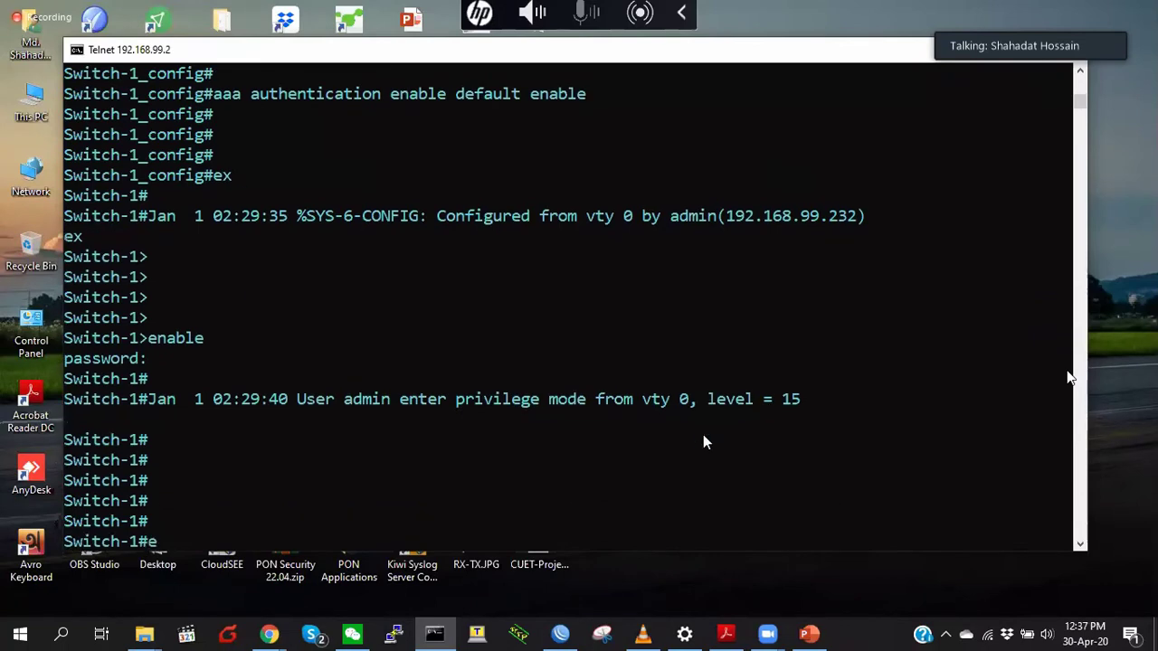
type("x")
key("Return")
key("Return")
key("Return")
- Enter privilege level 8 and try 'show run' to confirm it is refused
type("enable")
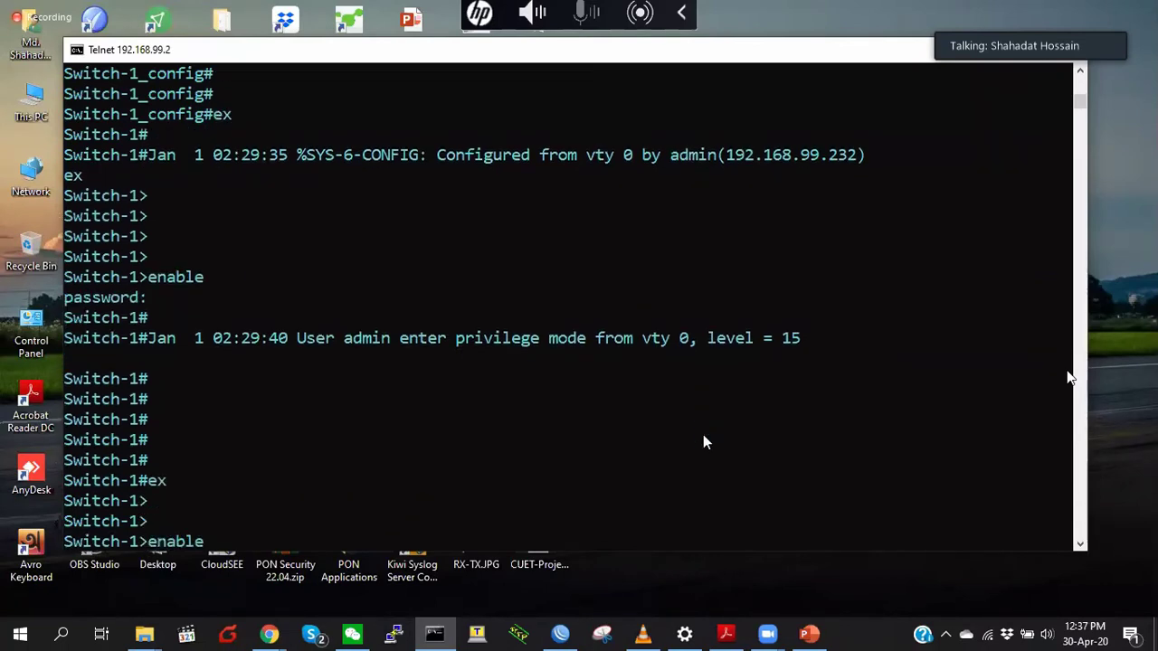
type(" ?")
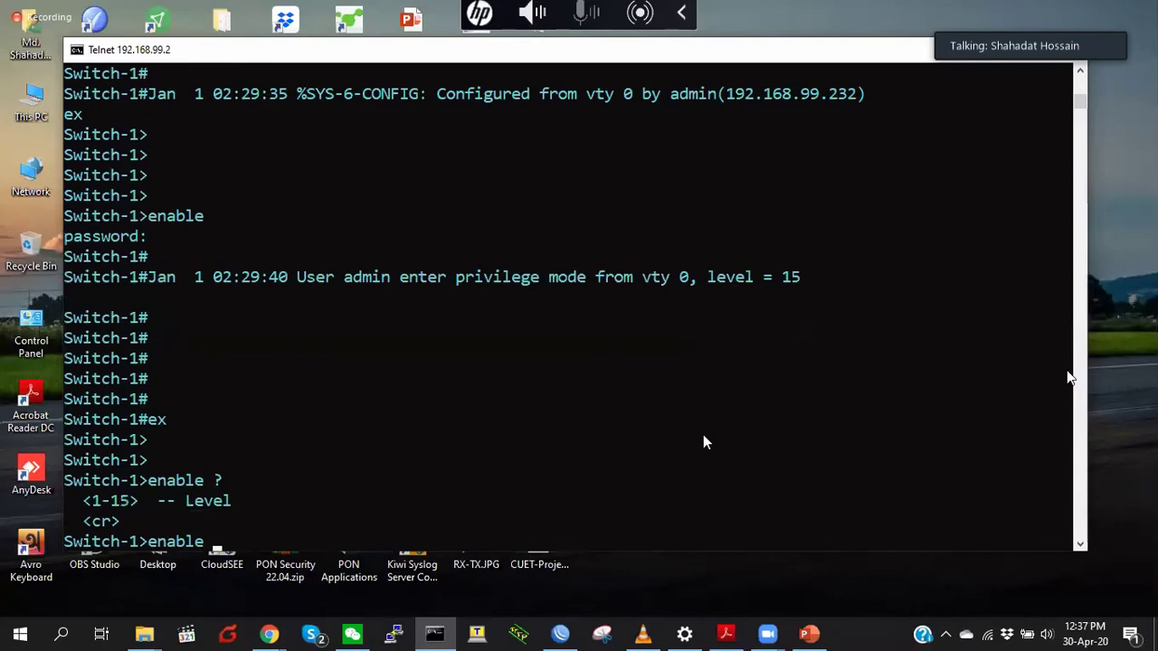
type("8")
key("Return")
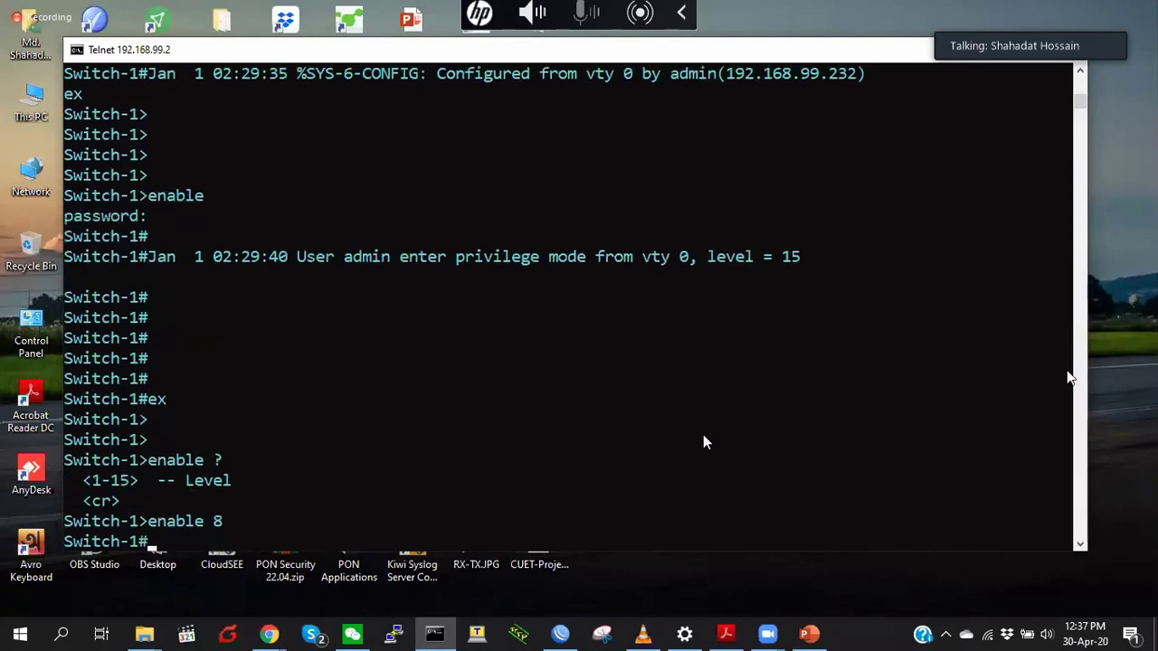
key("Return")
key("Return")
key("Return")
key("Return")
key("Return")
key("Return")
key("Return")
key("Return")
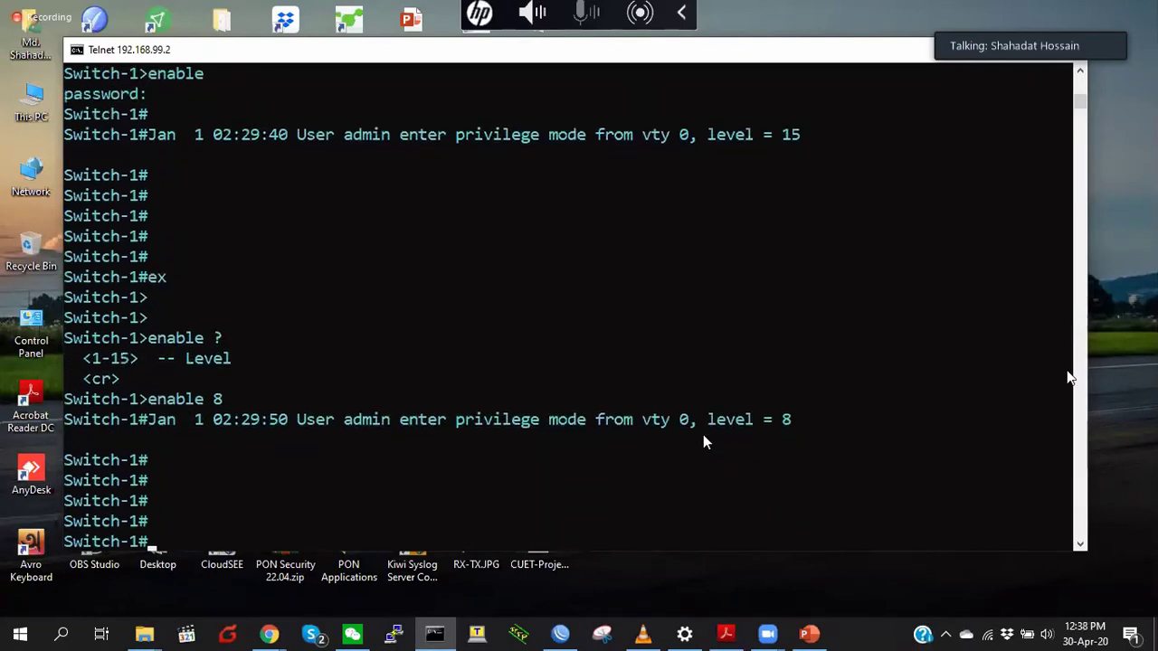
key("Return")
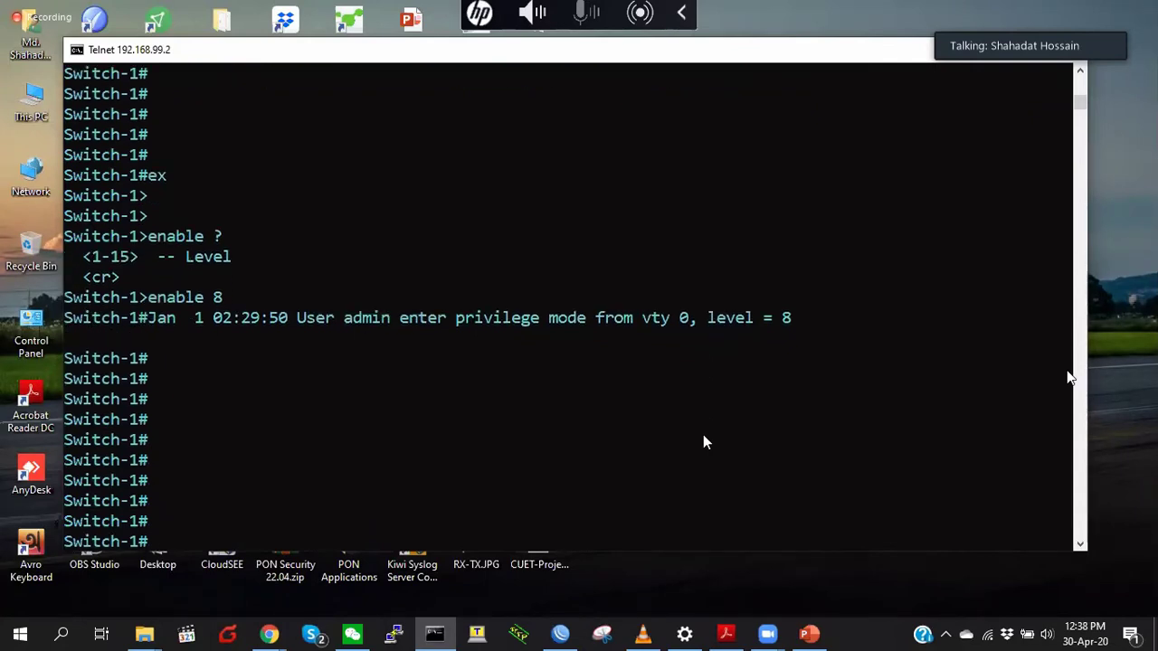
key("Return")
key("Return")
key("Return")
type("sho")
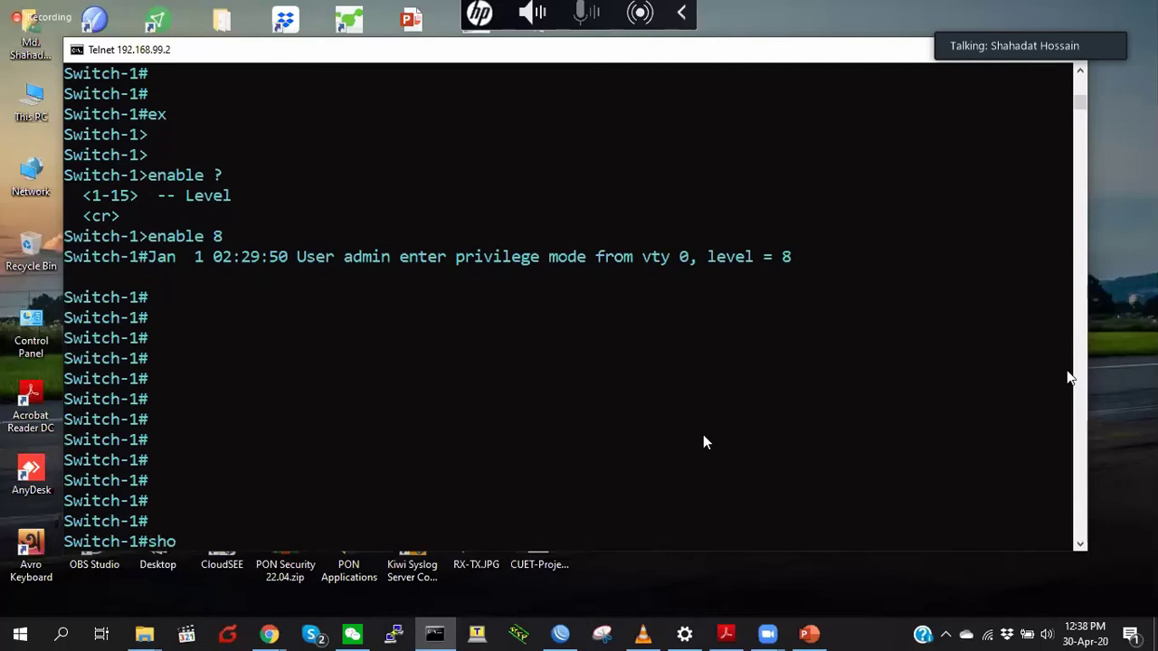
type("w run")
key("Return")
- Exit level 8 and run enable with the password to regain level 15
key("Return")
key("Return")
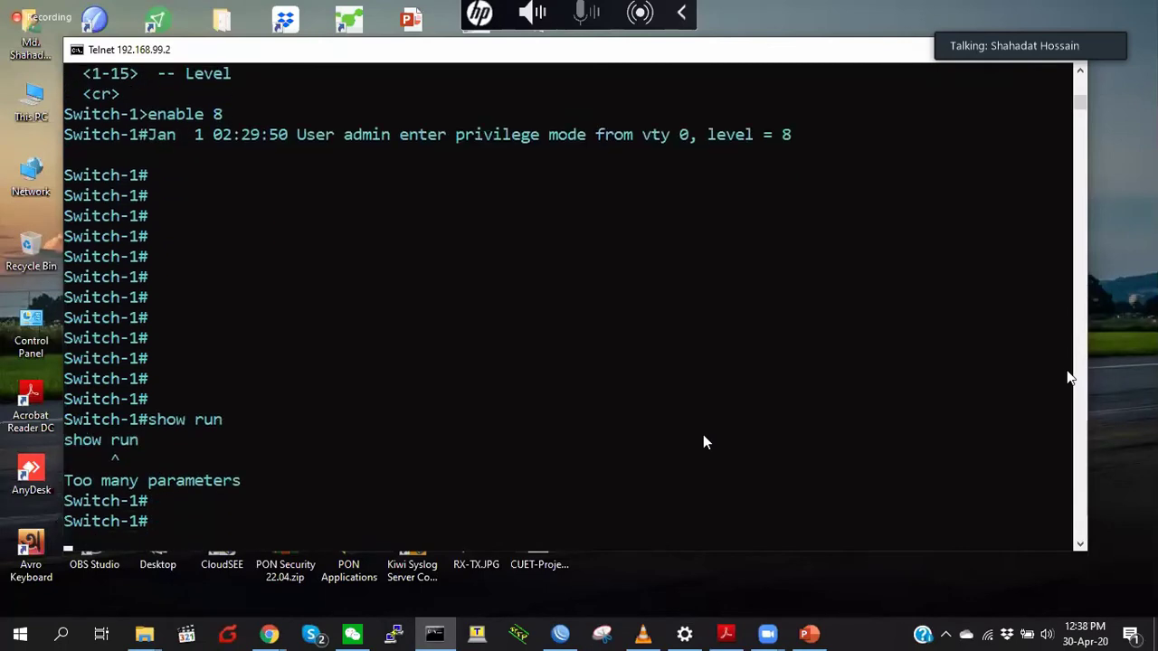
type("show")
key("BackSpace")
key("BackSpace")
key("BackSpace")
key("BackSpace")
type("ex")
key("Return")
key("Return")
key("Return")
key("Return")
key("Return")
type("enable")
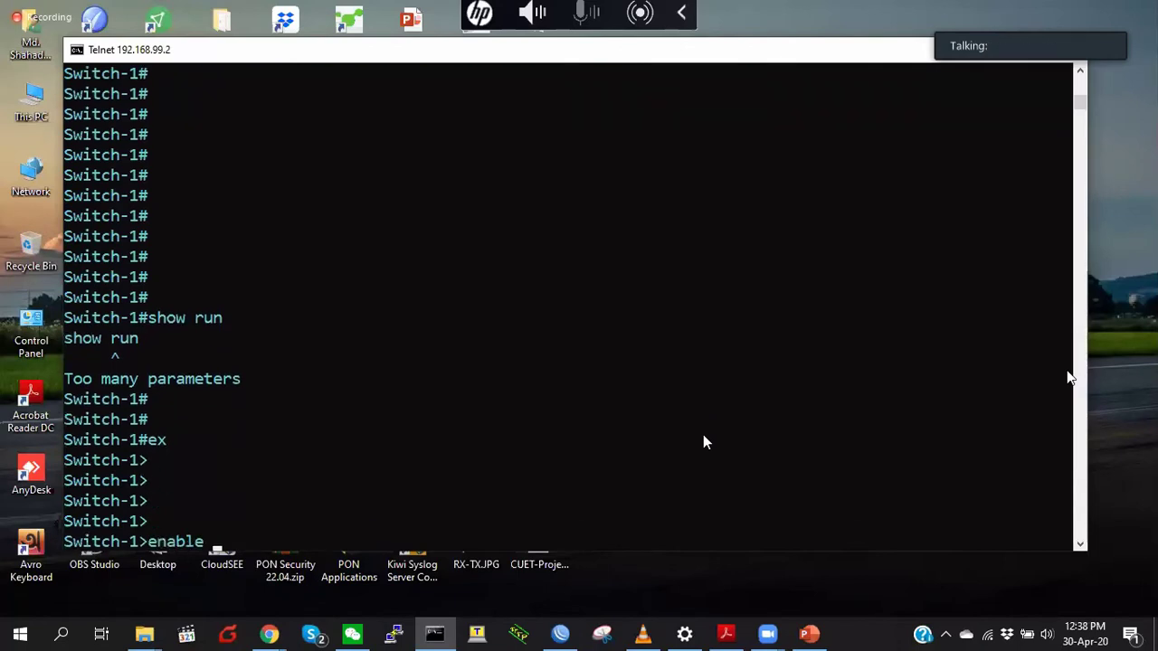
key("Return")
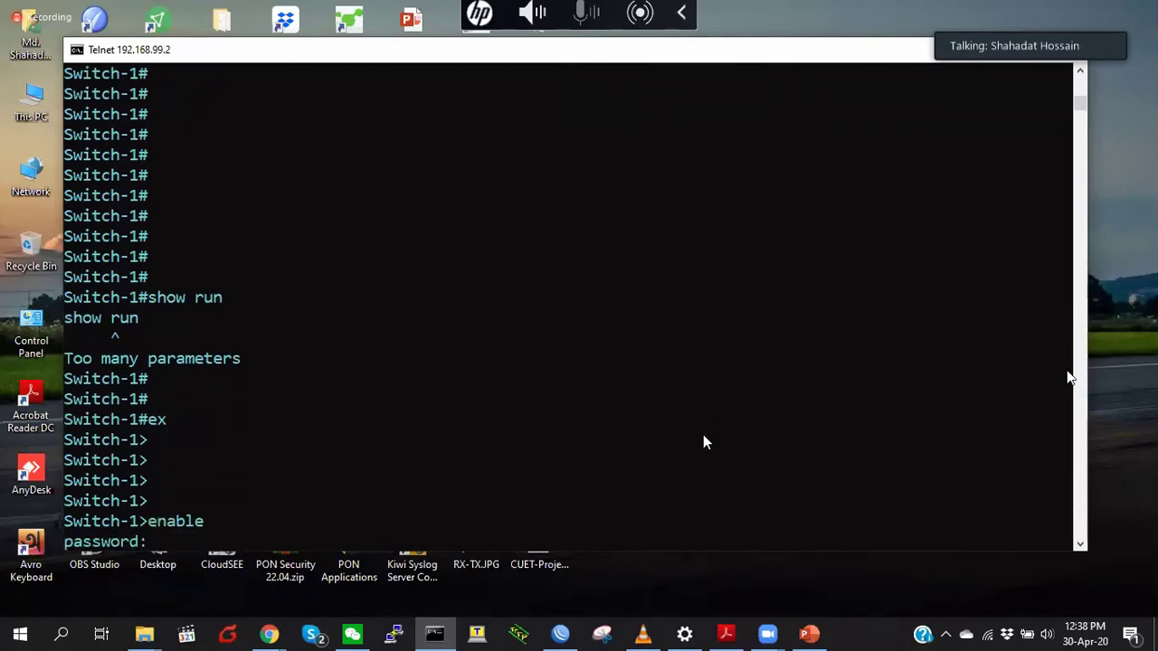
key("Return")
key("Return")
key("Return")
key("Return")
key("Return")
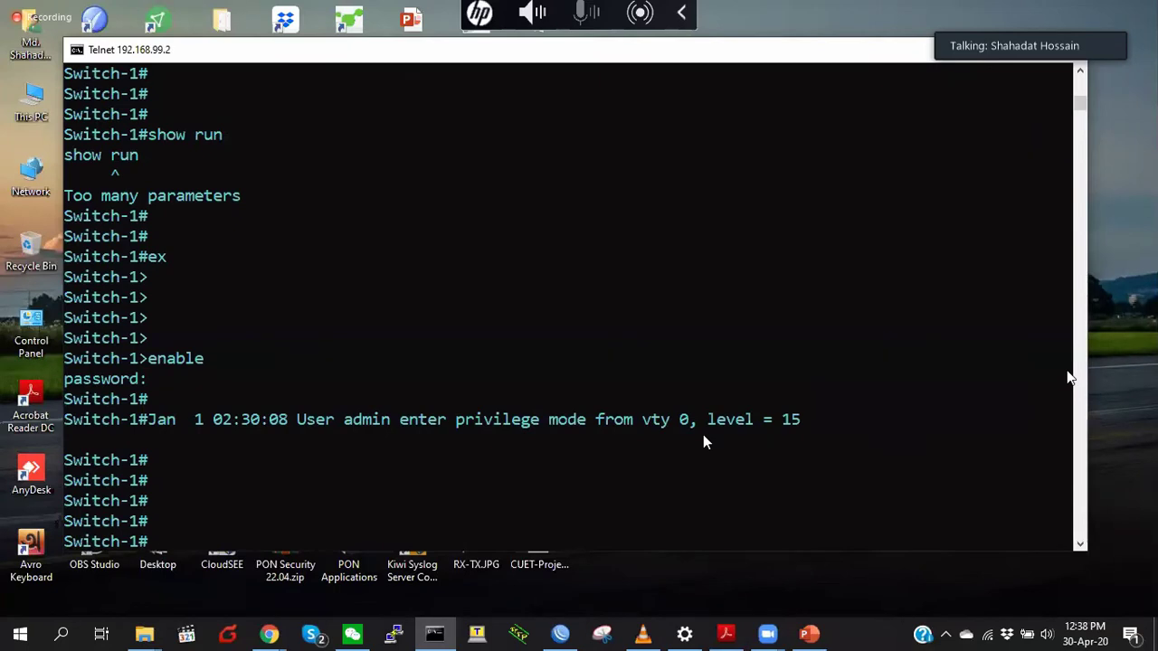
key("Return")
key("Return")
key("Return")
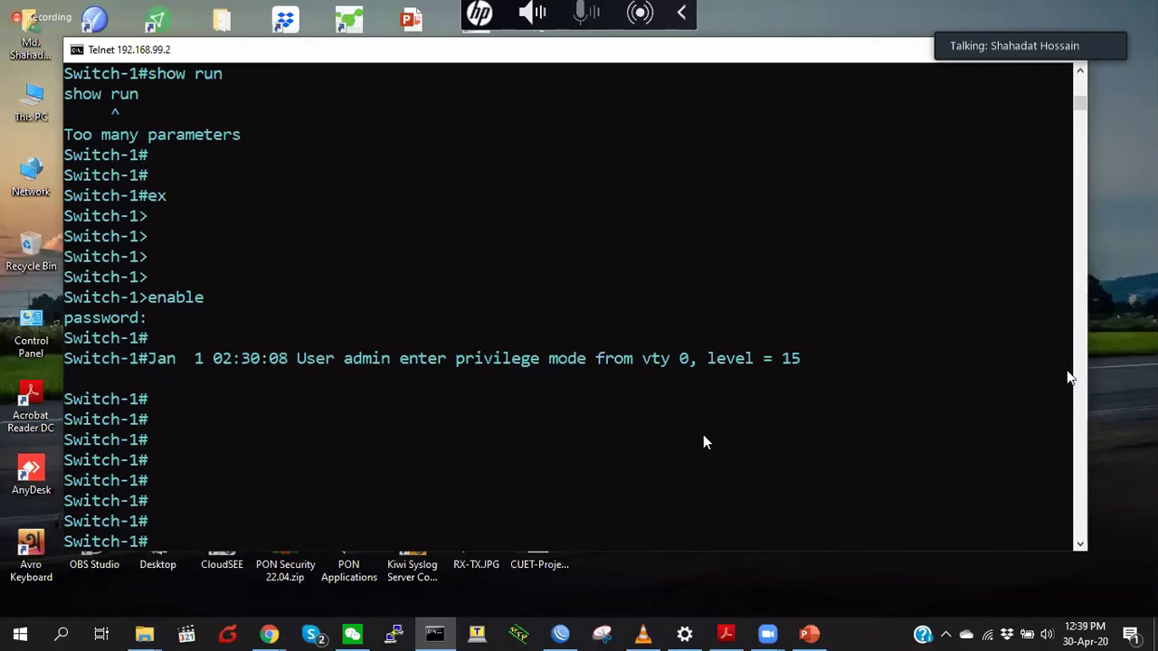
- Run 'show epon onu-information' to list the ONUs registered on EPON0/1
left_click(359, 478)
key("Return")
key("Return")
key("Return")
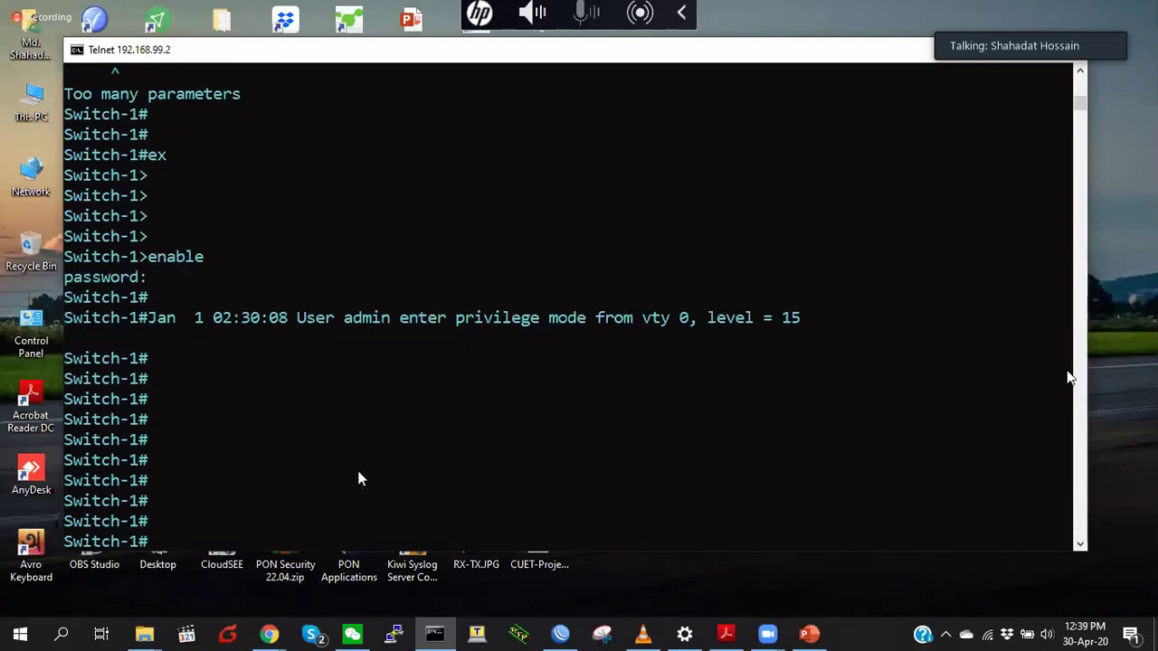
type("sh")
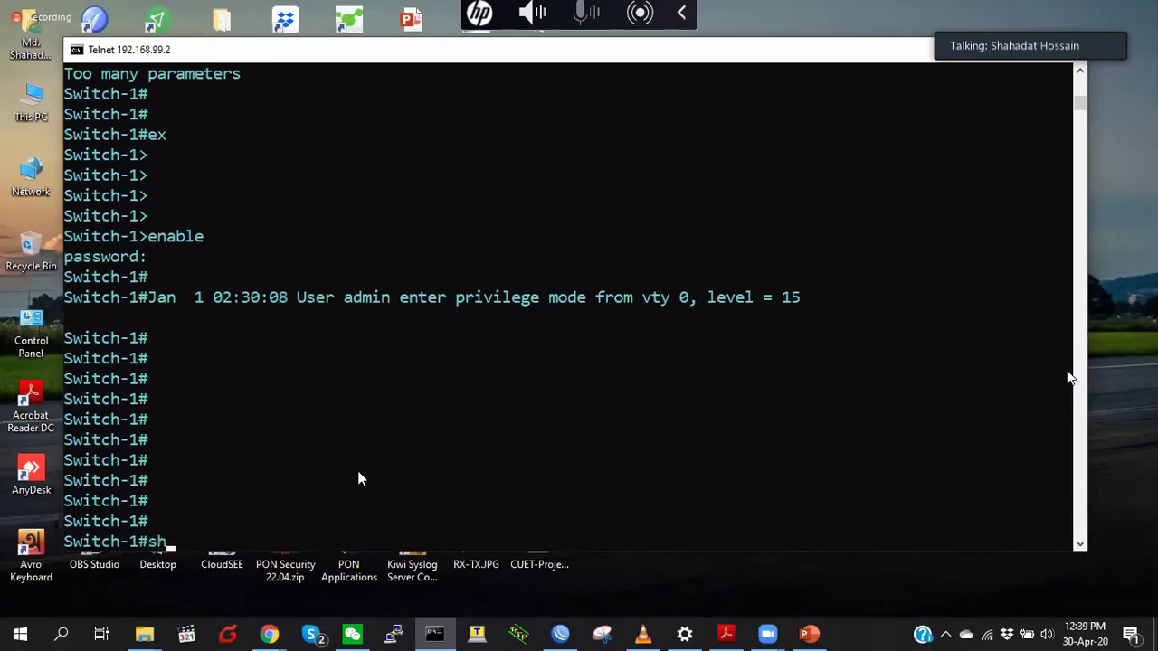
type("ow epon onu-information")
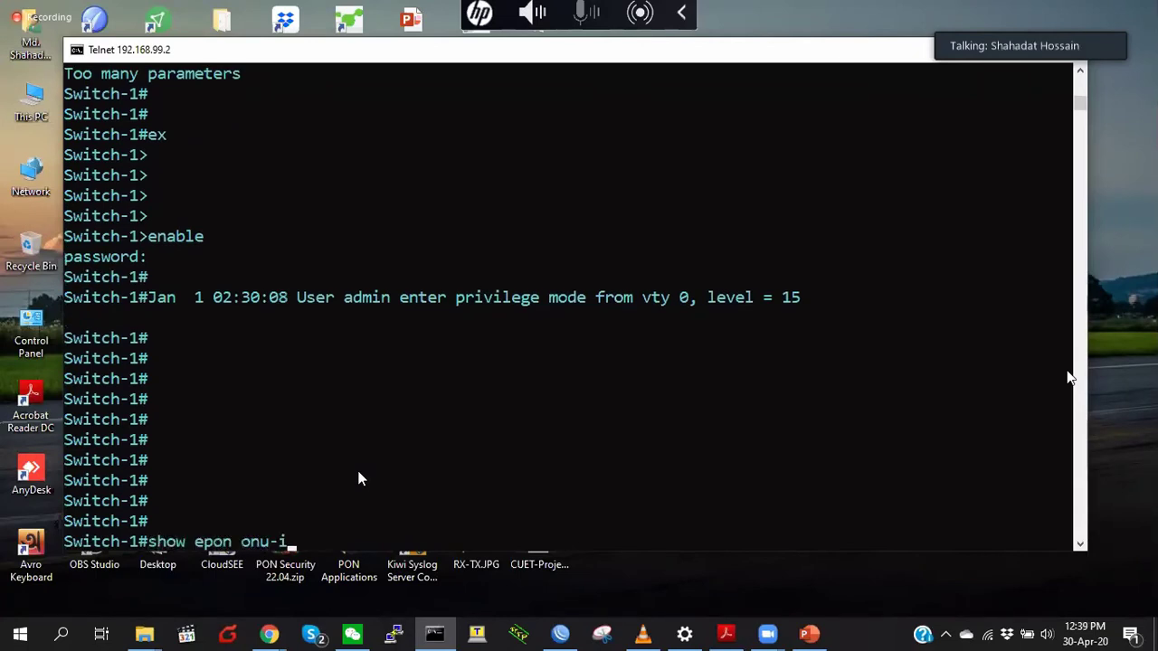
key("Return")
key("Return")
key("Return")
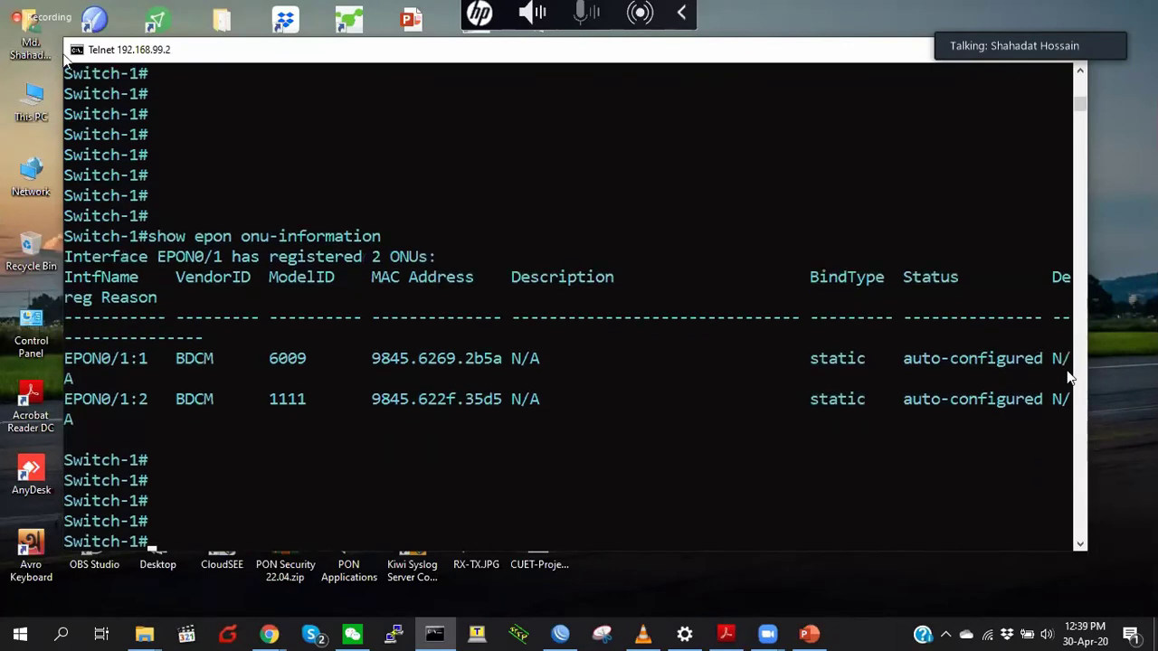
left_click_drag(49, 43, 14, 44)
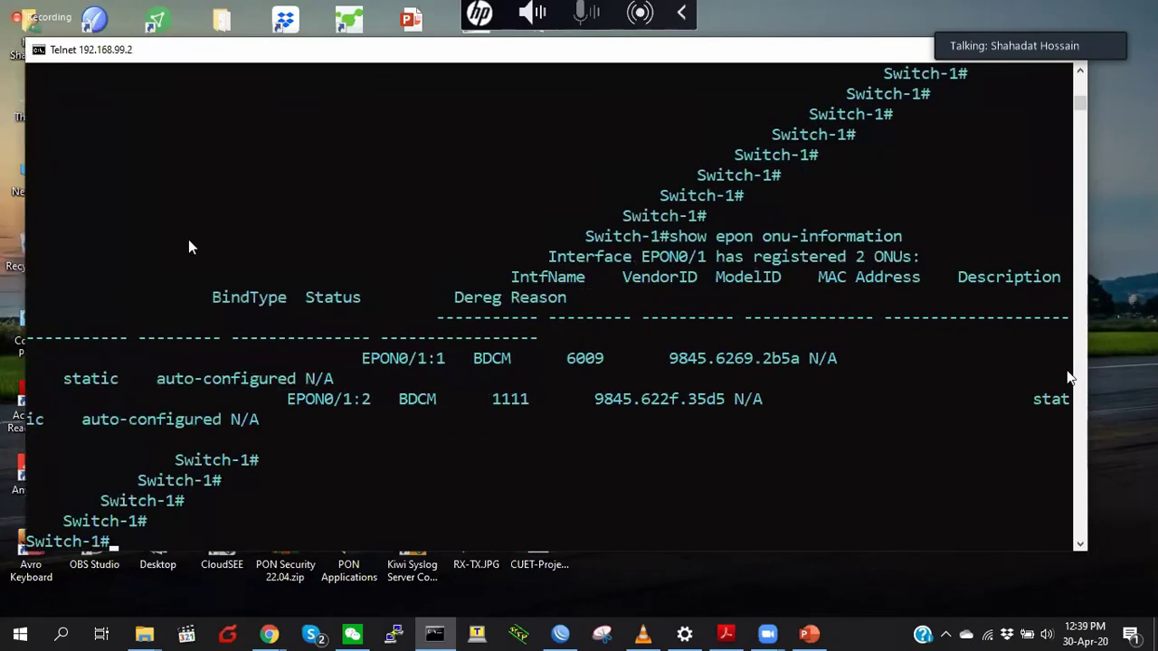
- Rerun the ONU information listing, then switch to WinBox
key("Return")
key("Return")
key("Return")
key("Return")
key("Return")
key("Return")
key("Return")
key("Return")
key("Return")
key("Return")
key("Return")
key("Return")
key("Return")
key("Return")
key("Return")
key("Return")
key("Return")
key("Return")
key("Return")
key("Return")
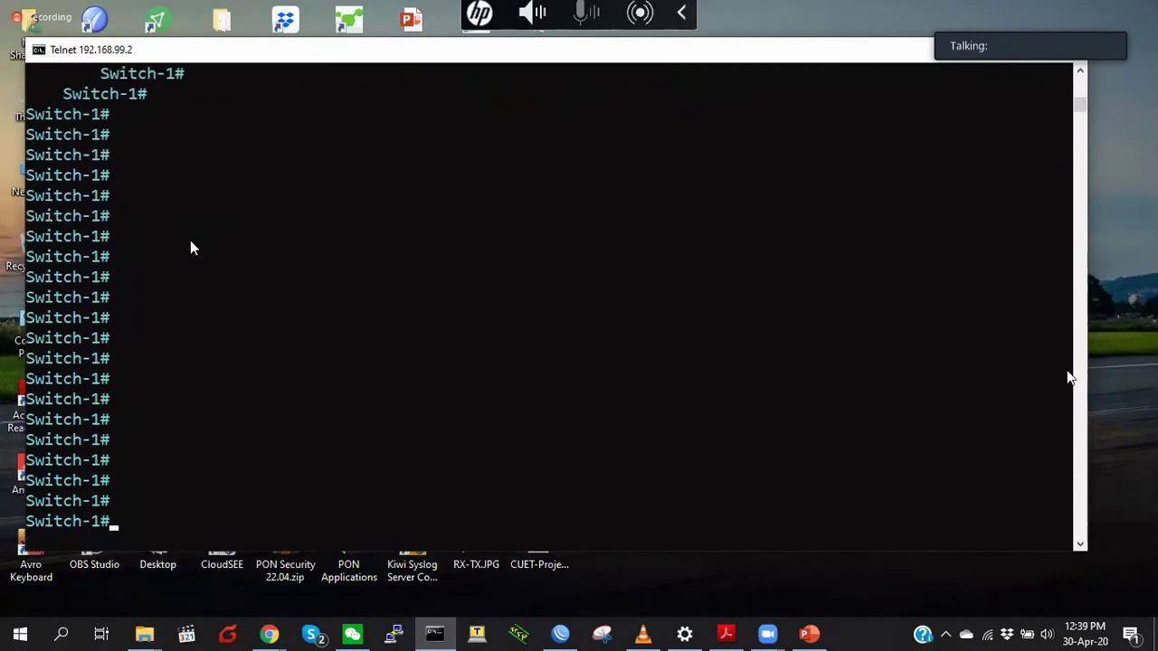
key("Up")
key("Return")
key("Return")
key("Return")
key("Return")
key("Return")
key("Return")
key("Return")
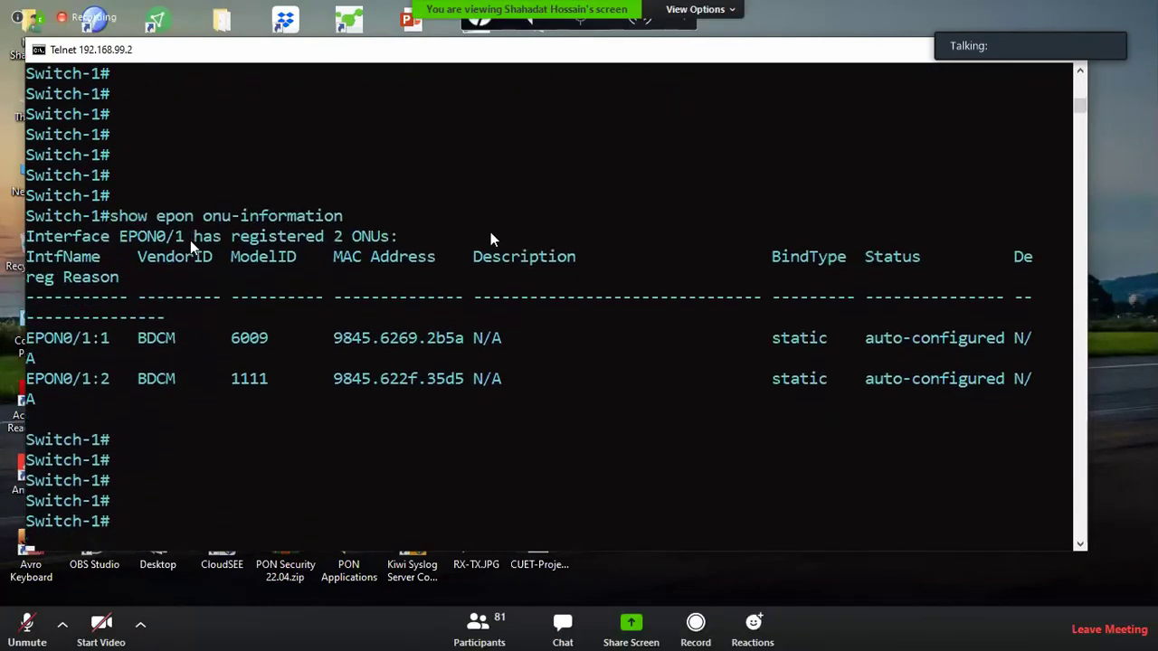
key("Escape")
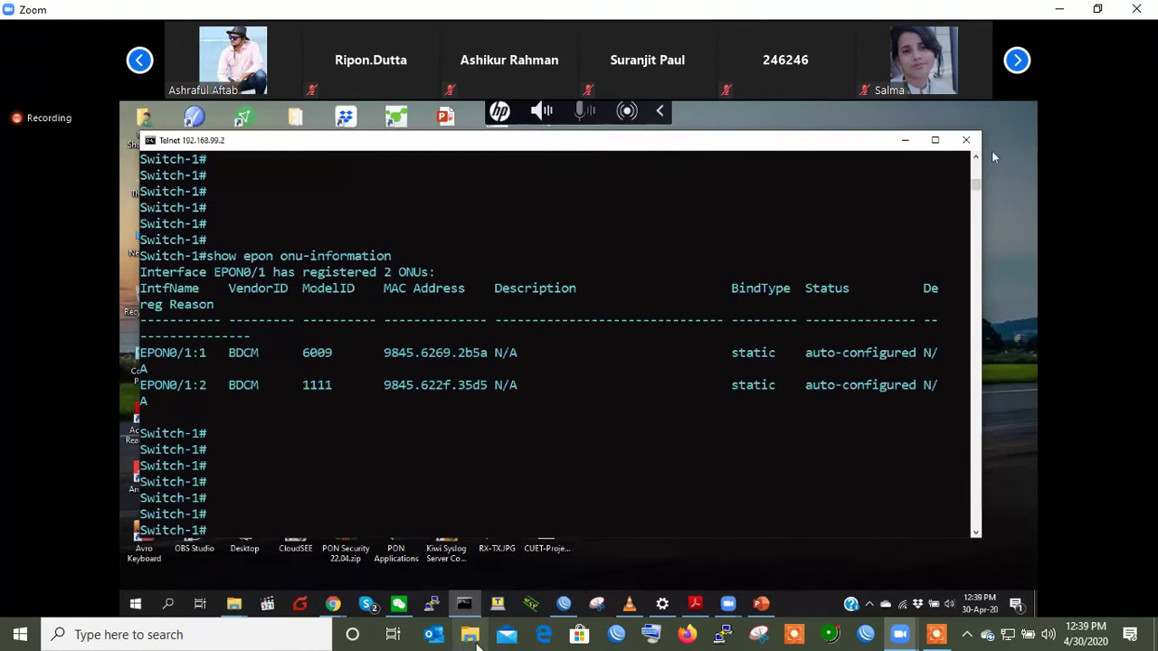
left_click(625, 635)
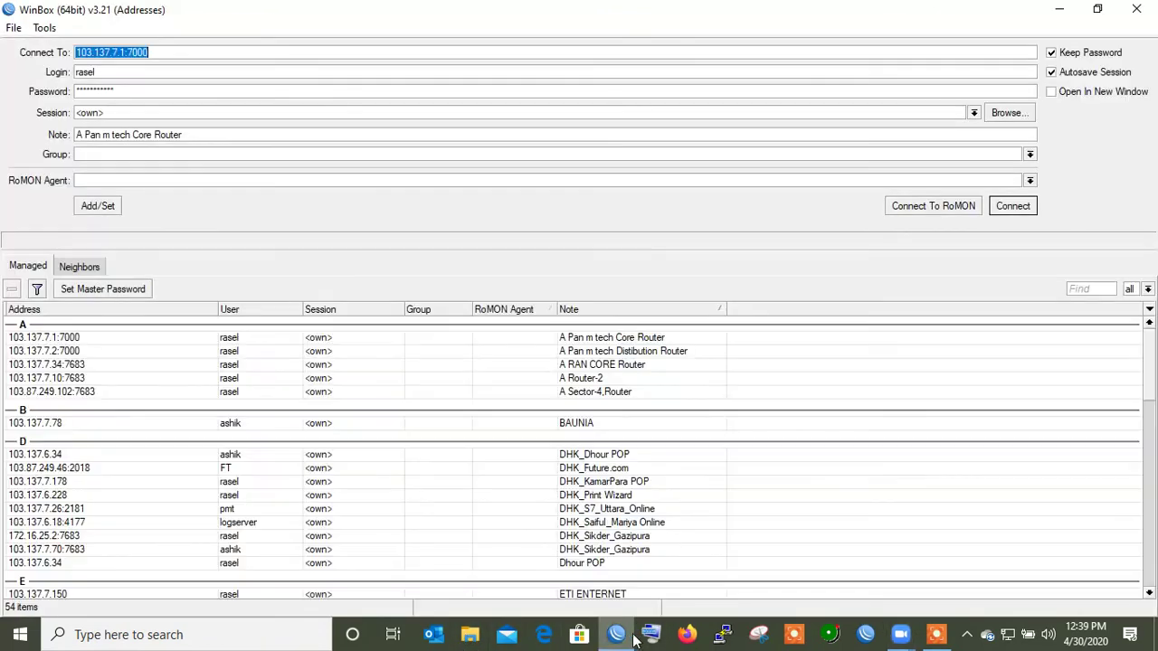
- Connect to the ETI ENTERNET router from WinBox's saved list
left_click(633, 512)
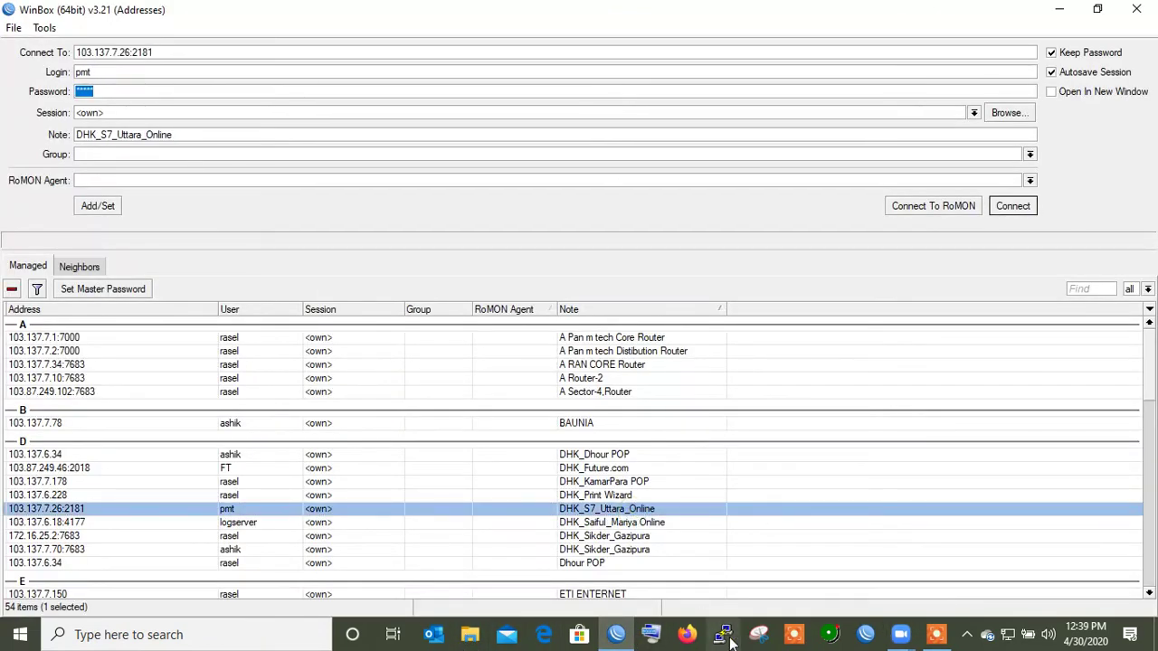
key("Down")
key("Down")
key("Down")
key("Down")
key("Down")
key("Down")
key("Up")
key("Return")
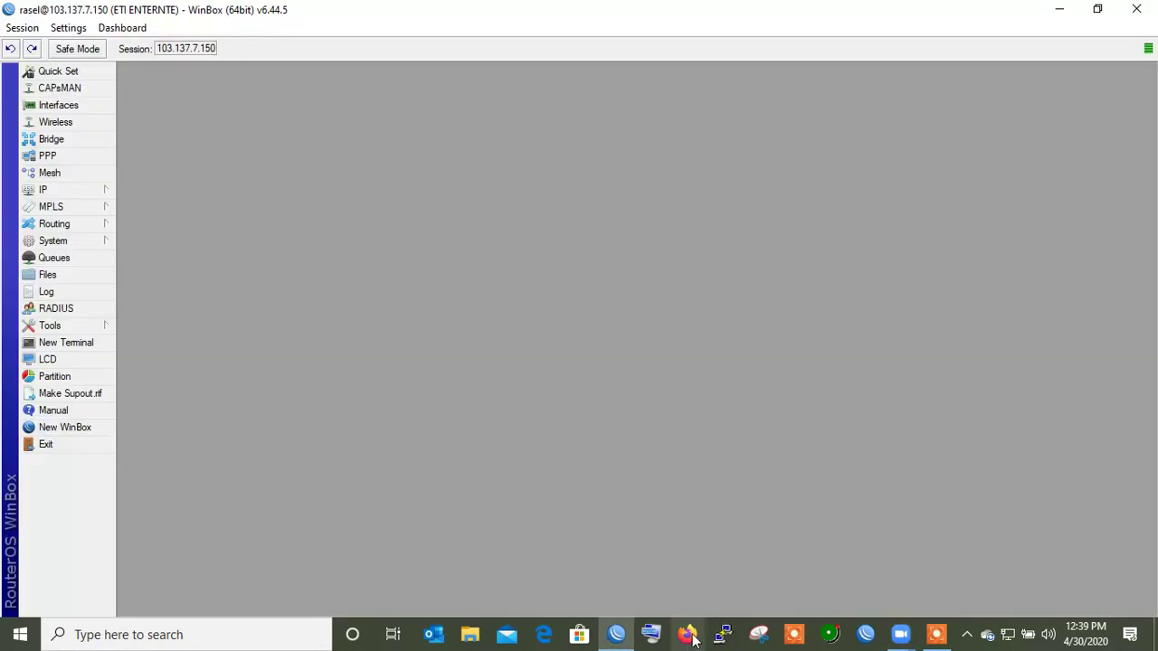
- In the queue list, inspect the BDIX and PMT BDIX queue settings
left_click(52, 259)
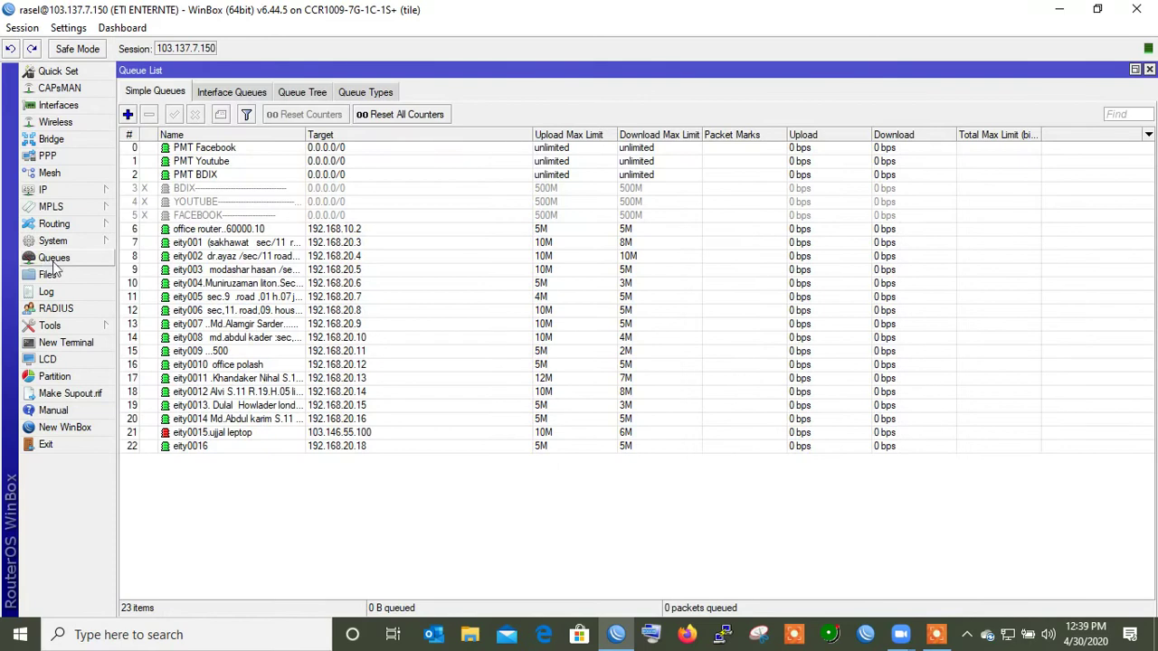
left_click(226, 199)
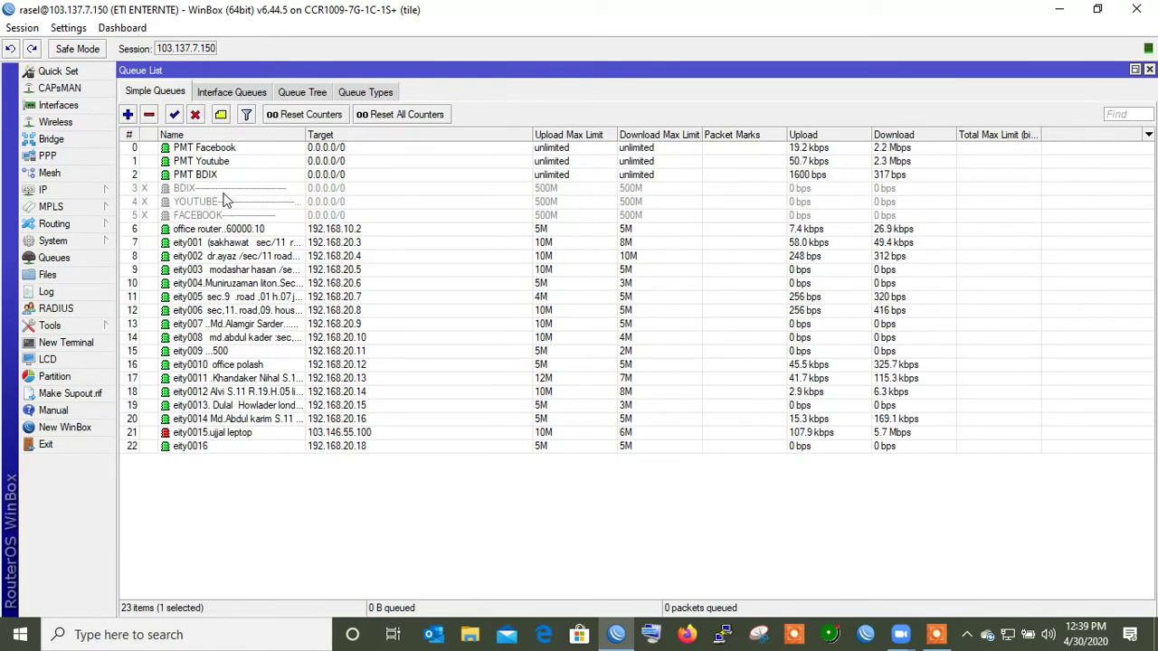
double_click(225, 188)
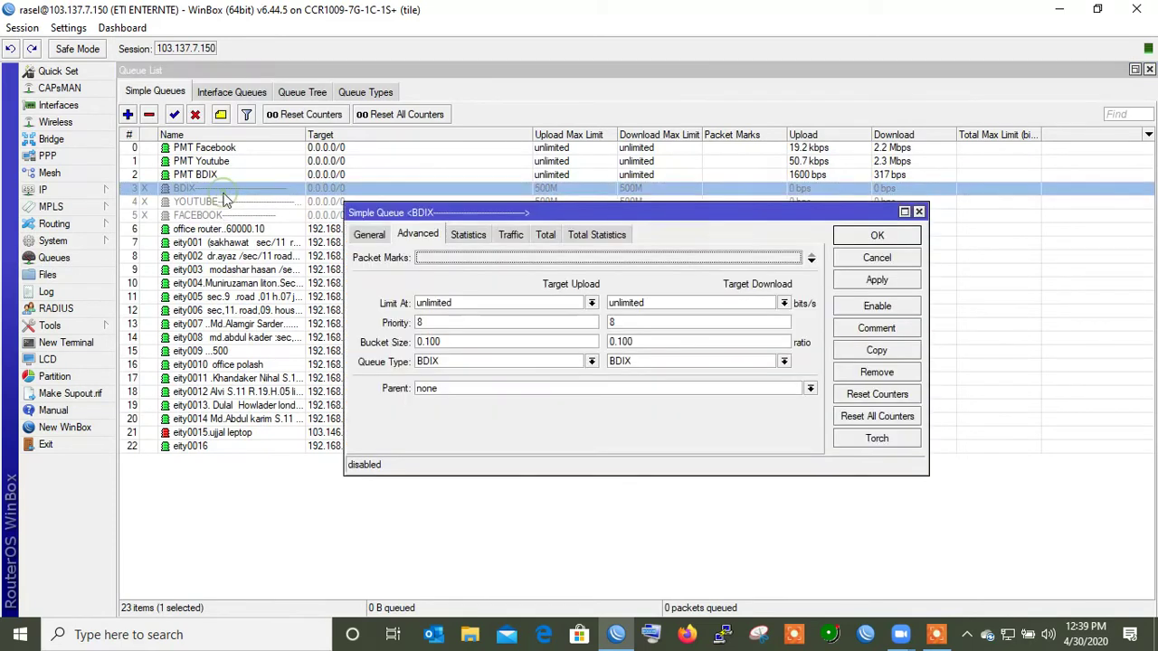
left_click(380, 236)
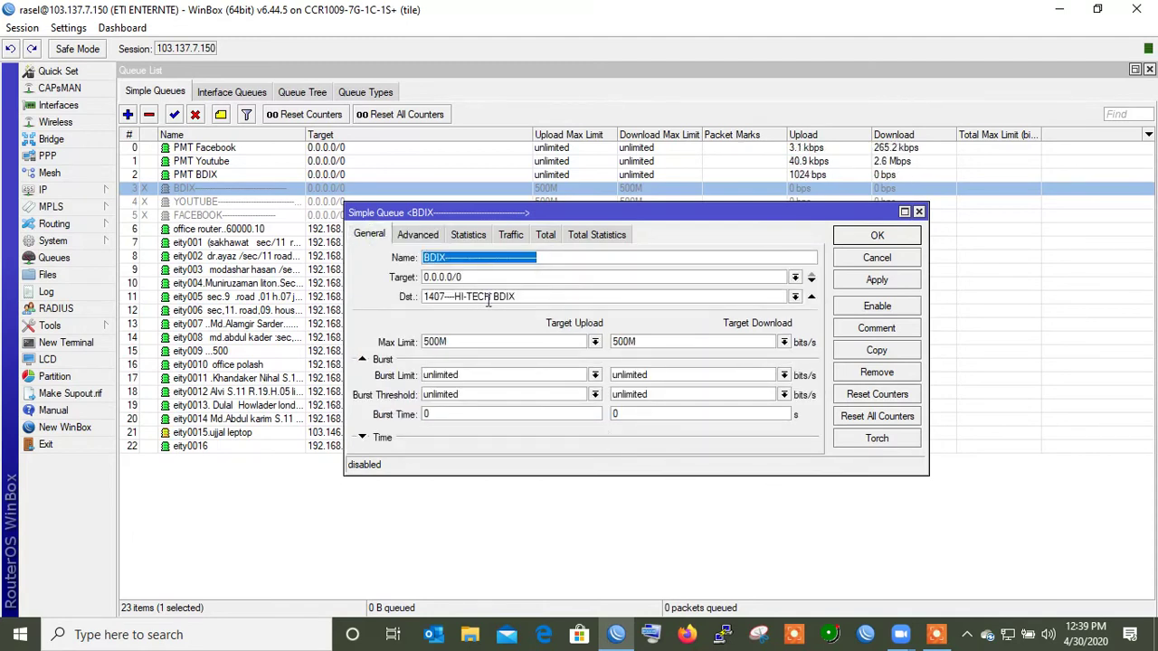
left_click(876, 236)
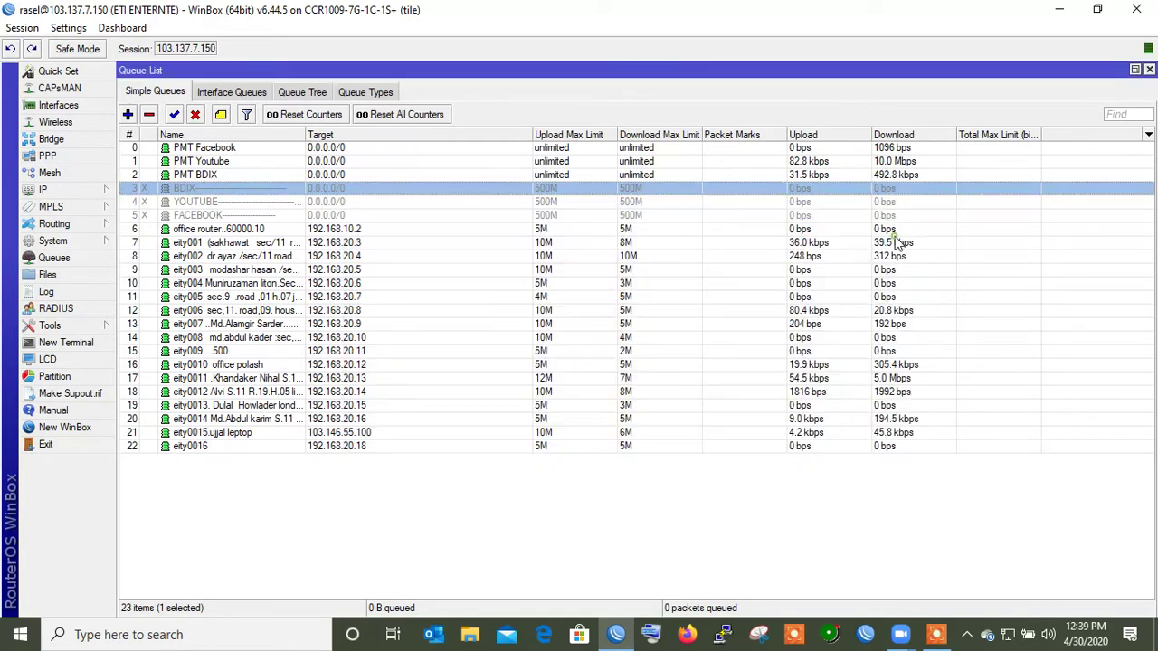
double_click(217, 177)
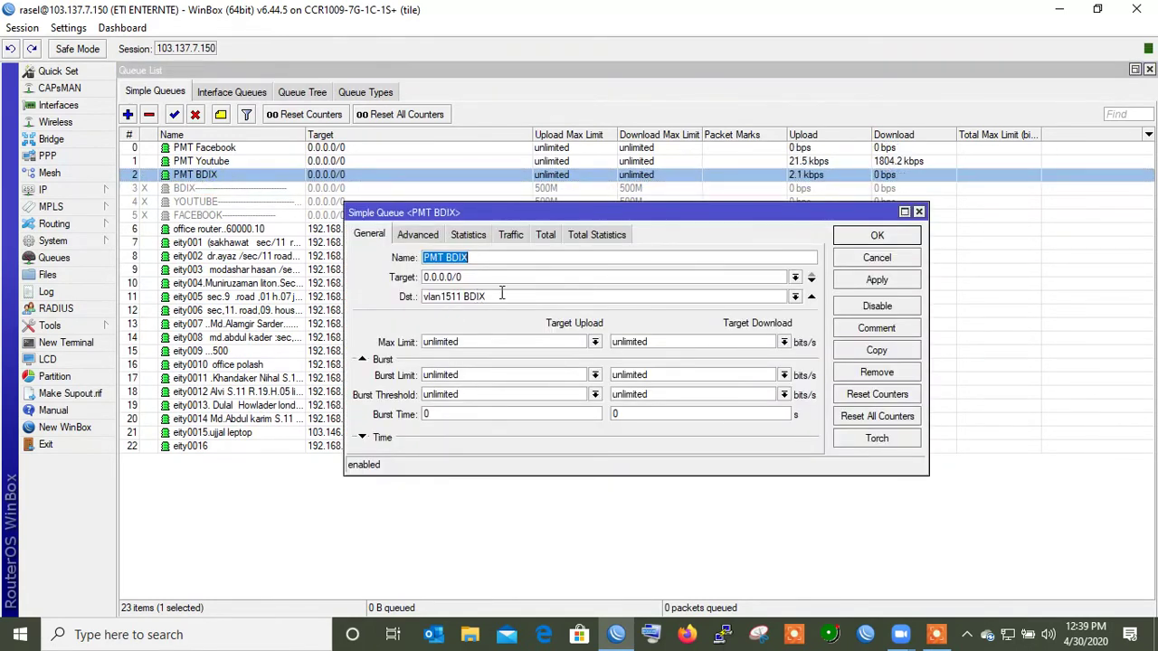
left_click(875, 237)
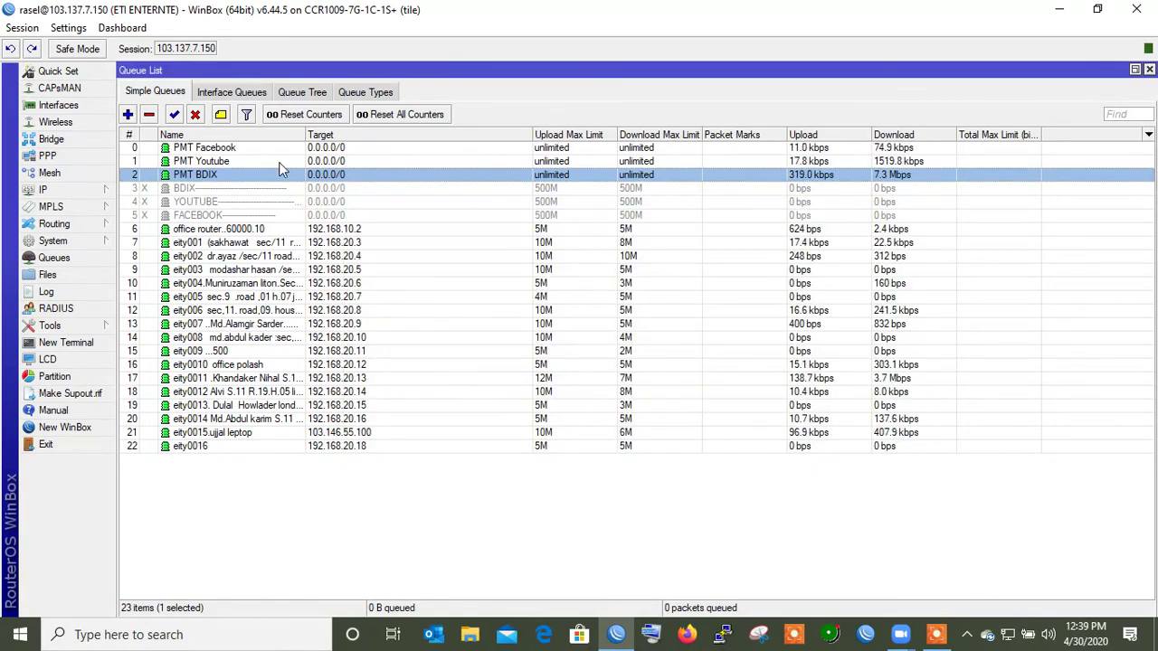
- Drag PMT BDIX to the top of the queue list and close it
left_click_drag(281, 178, 295, 145)
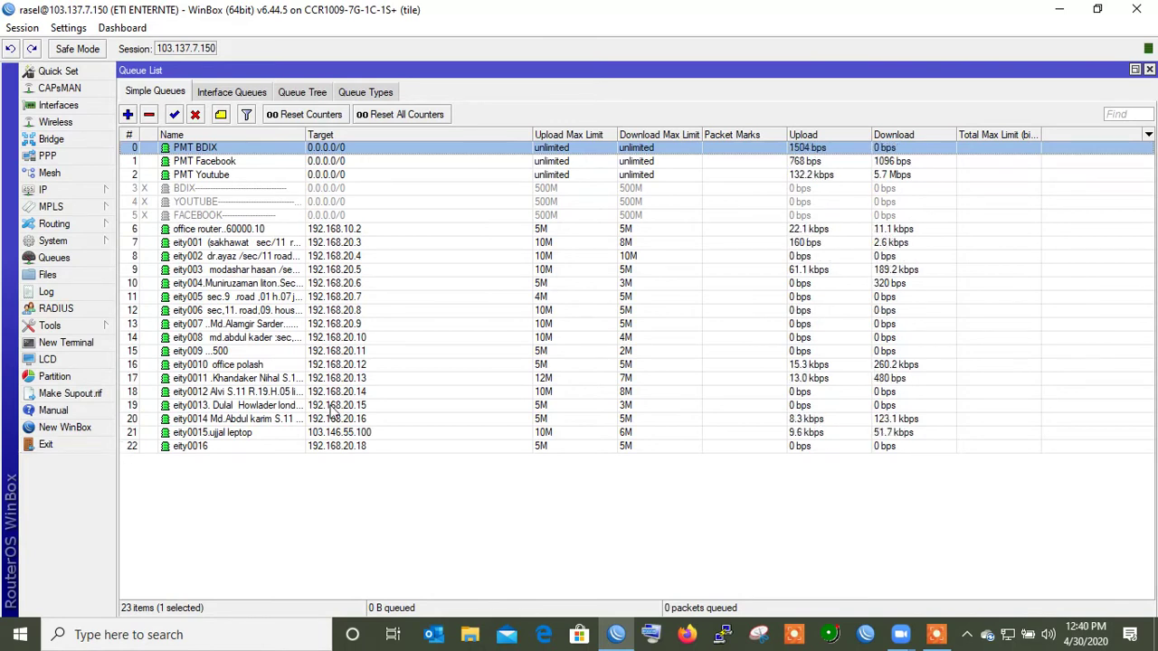
left_click(1149, 69)
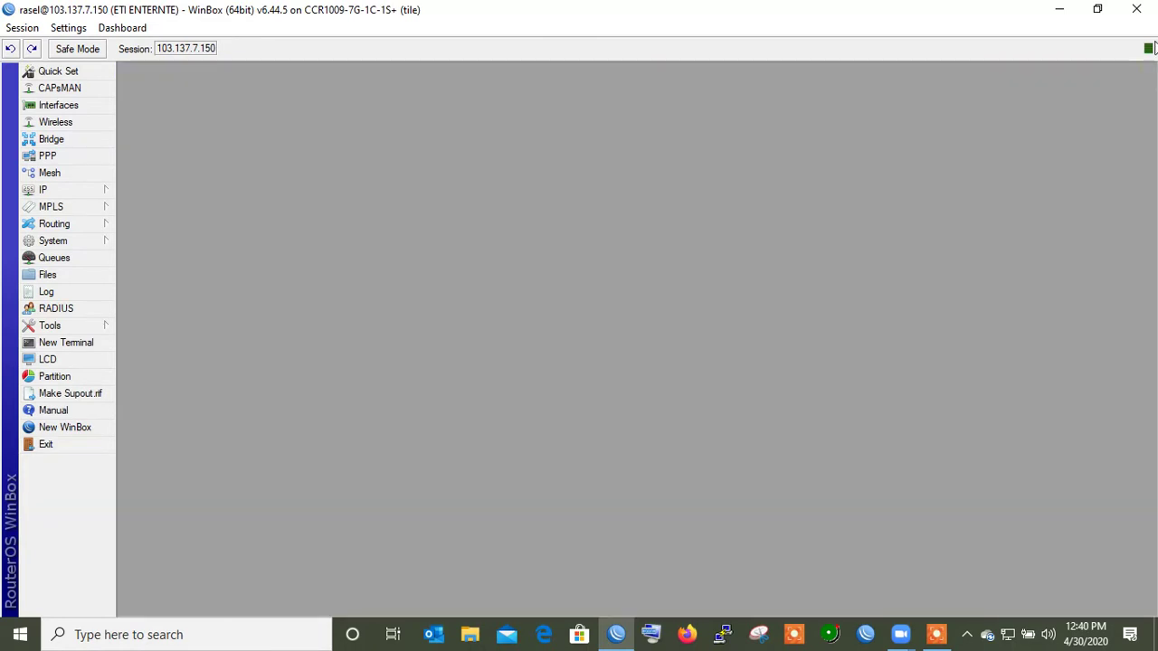
left_click(1136, 9)
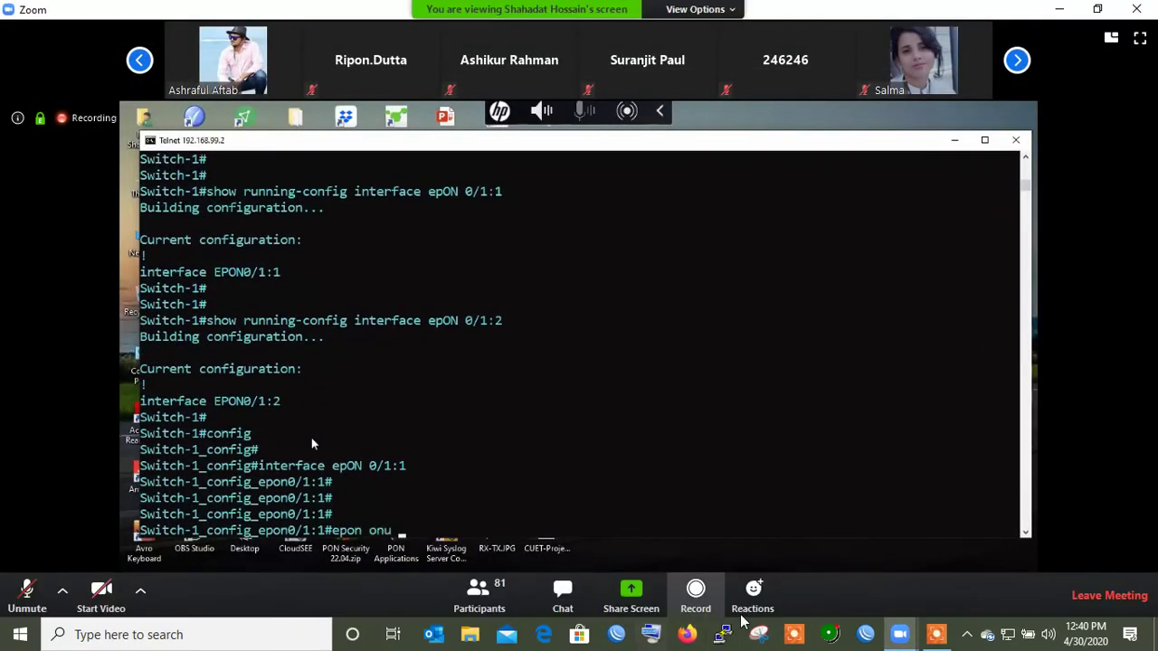
- Give EPON0/1:1 loopback detection, notifications and SLA pir 1000000 cir 1000, then open template onu
left_click(937, 635)
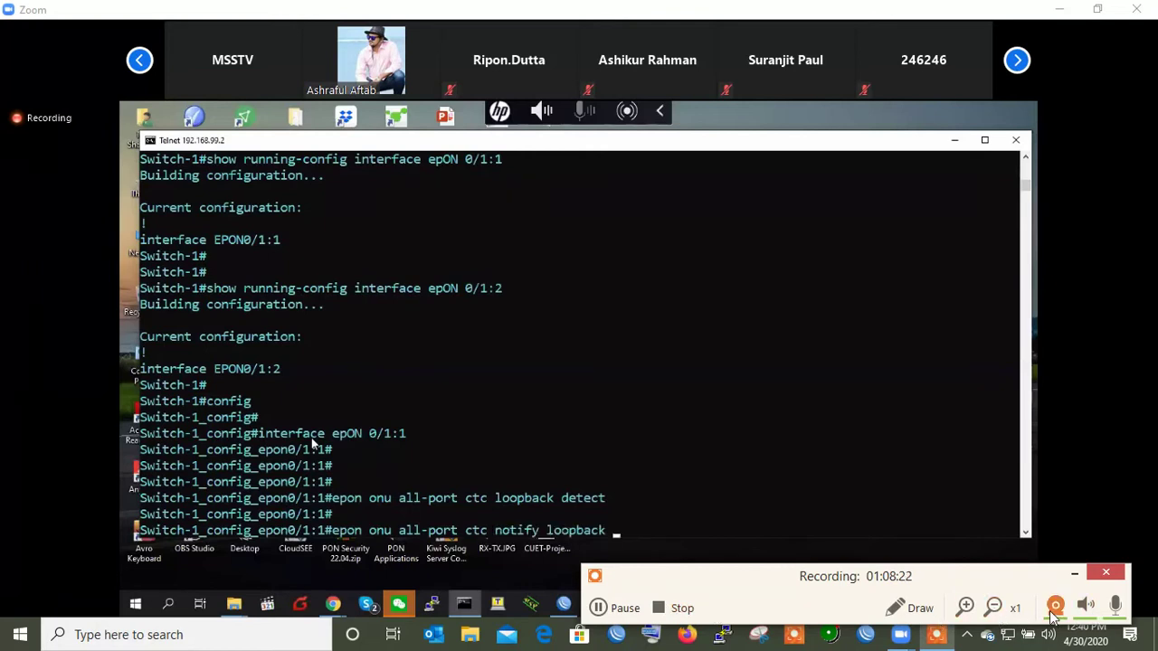
left_click(1074, 574)
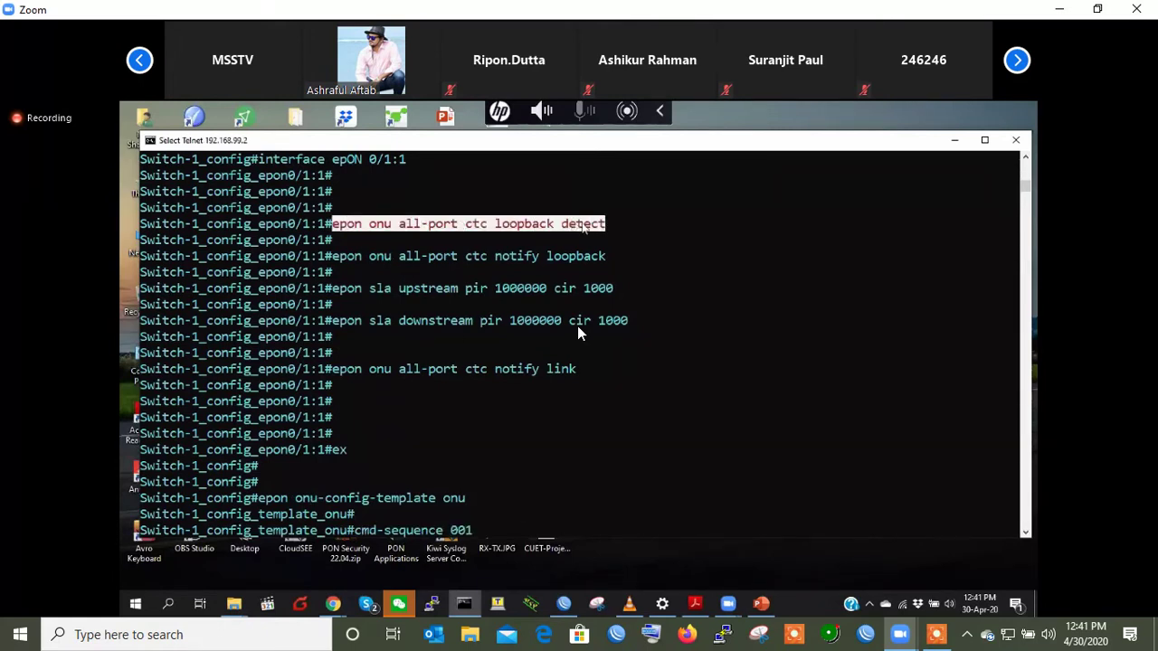
- Enter cmd-sequence 001, then add cmd-sequence 002 with the notify loopback command
key("Return")
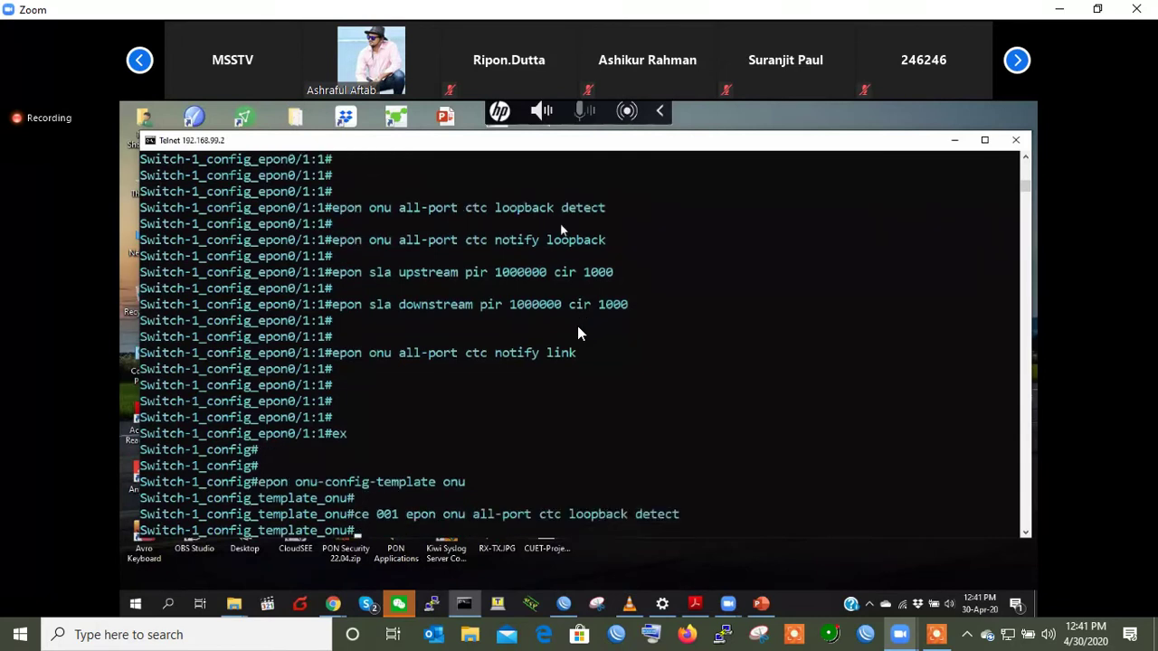
type("cmd-sequence 002")
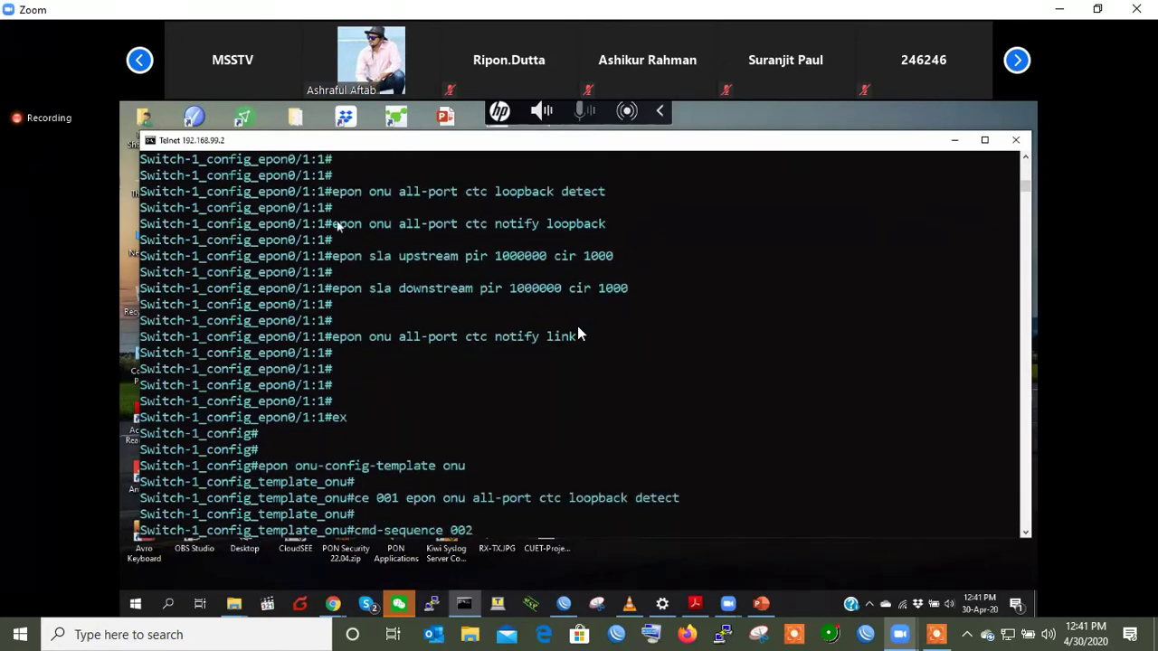
left_click_drag(333, 225, 606, 224)
right_click(549, 226)
right_click(549, 226)
key("Return")
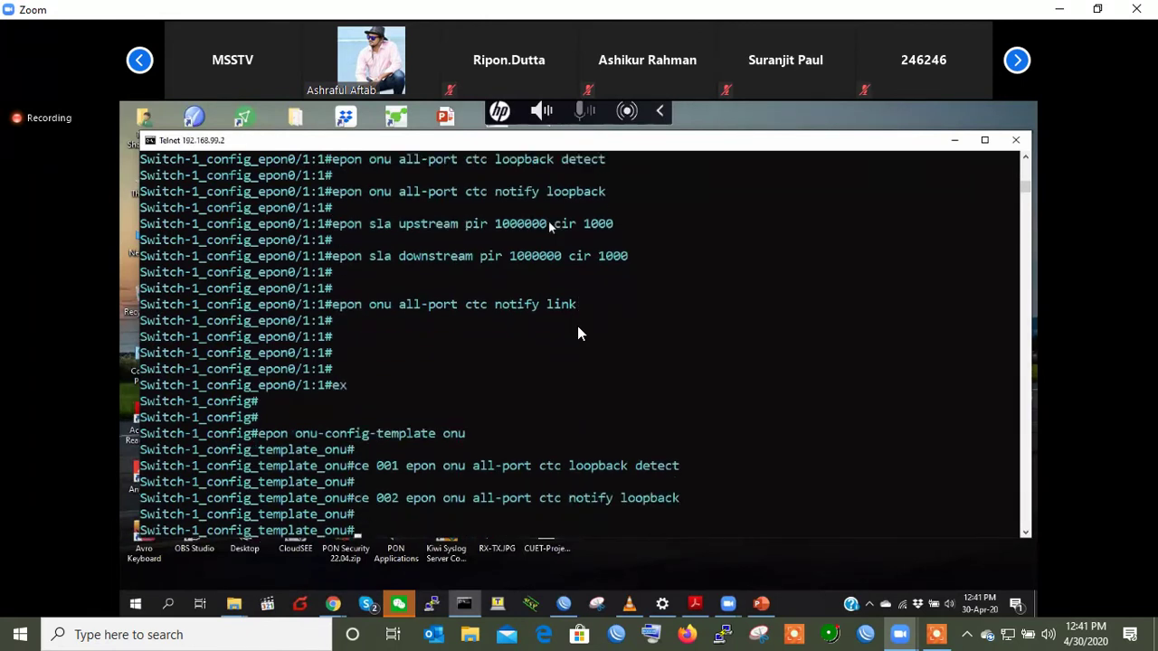
- Add cmd-sequence 003 sla upstream and 004 sla downstream commands
type("cmd-sequence 003")
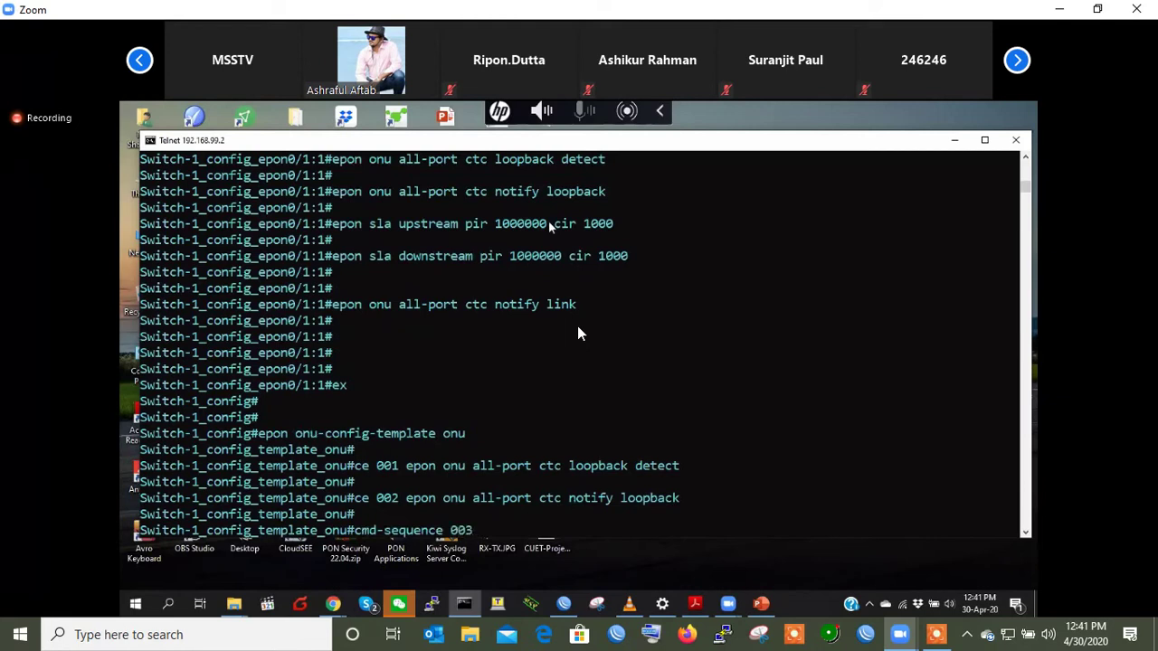
left_click_drag(332, 223, 598, 228)
key("ctrl+c")
right_click(596, 231)
right_click(597, 231)
key("Return")
type("s")
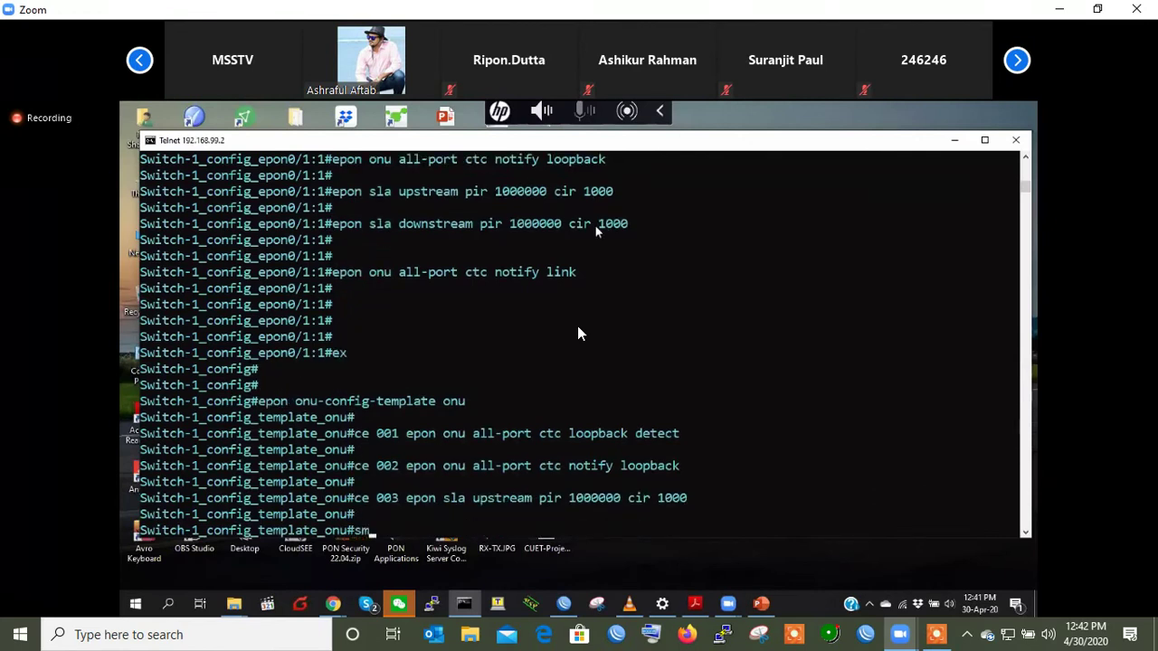
type("md-sequence 004")
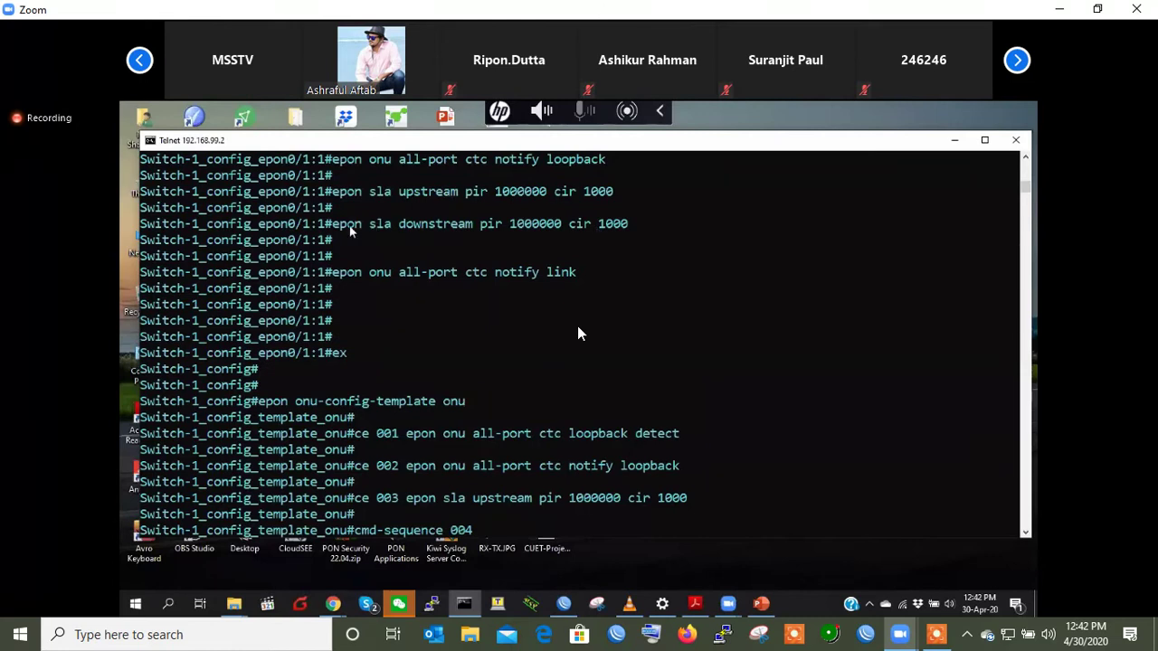
left_click_drag(334, 226, 633, 228)
key("ctrl+c")
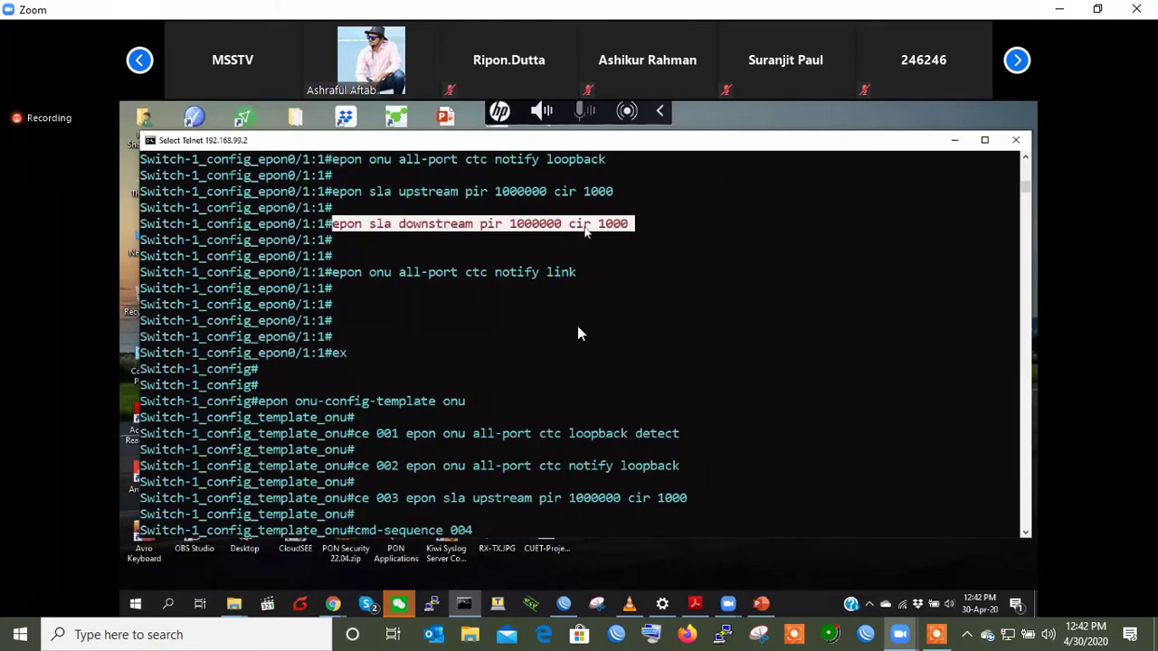
right_click(584, 231)
right_click(584, 232)
key("Return")
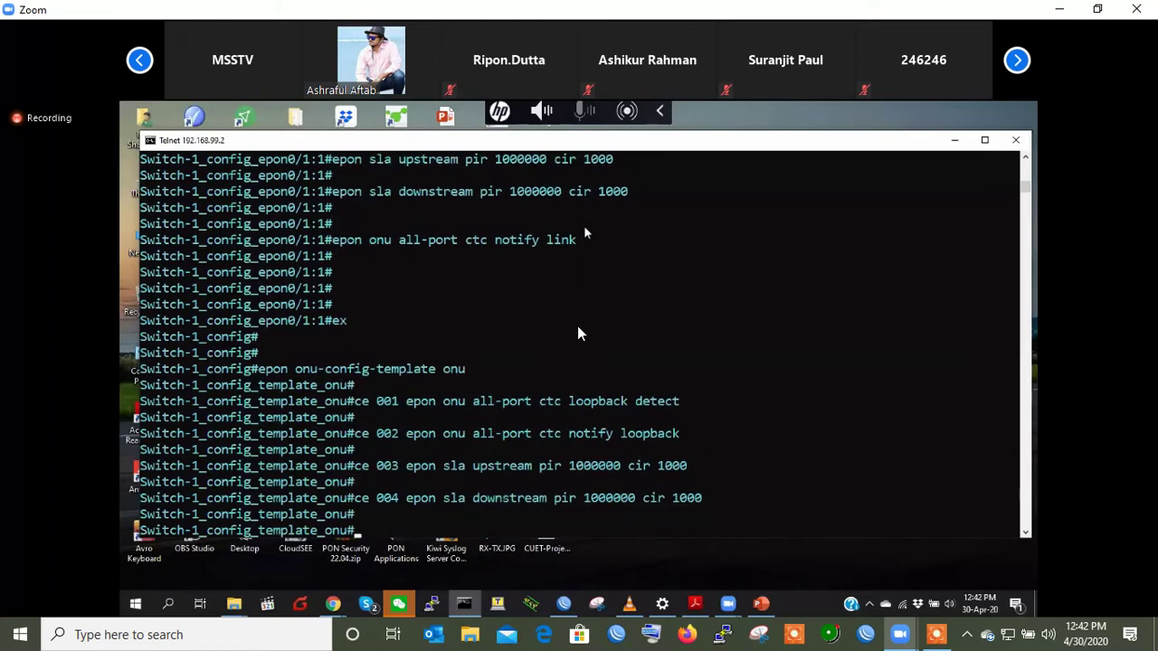
- Add cmd-sequence 005 with the notify link command, then exit the template
type("cmd-sequence 005")
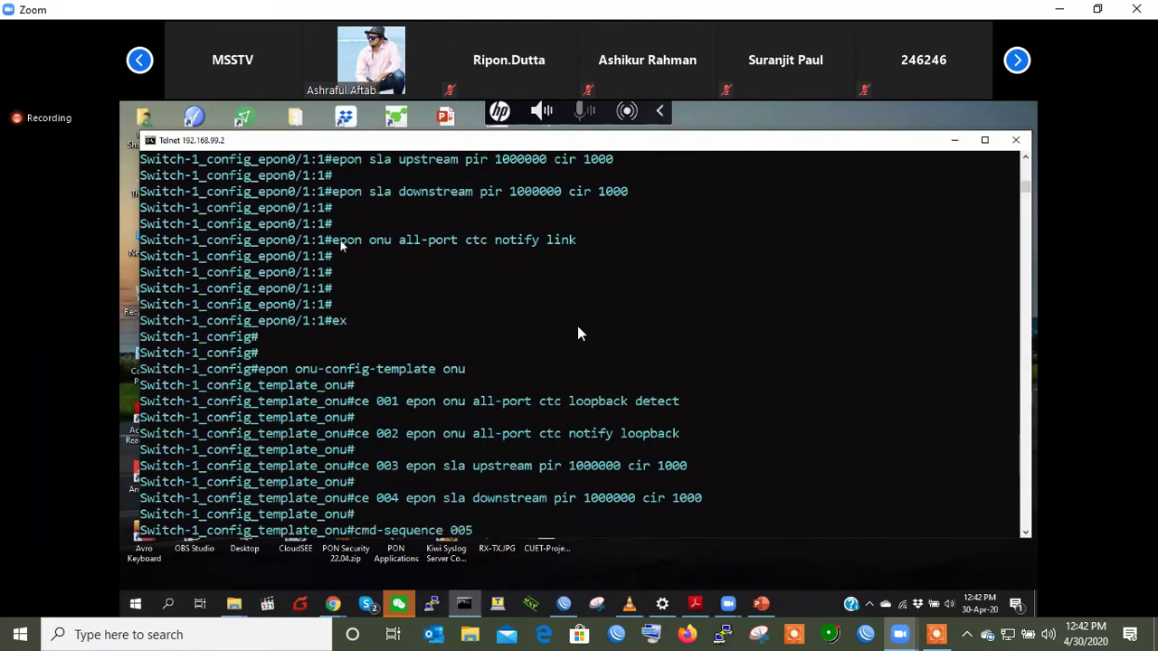
left_click_drag(332, 239, 577, 239)
right_click(539, 241)
right_click(539, 241)
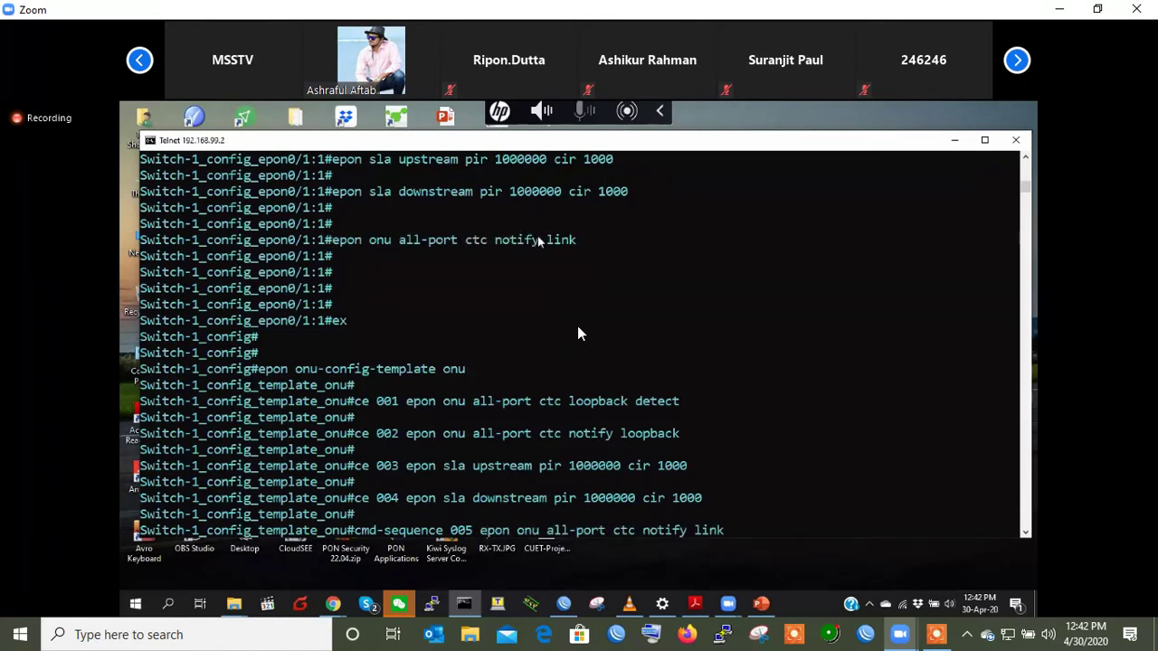
key("Return")
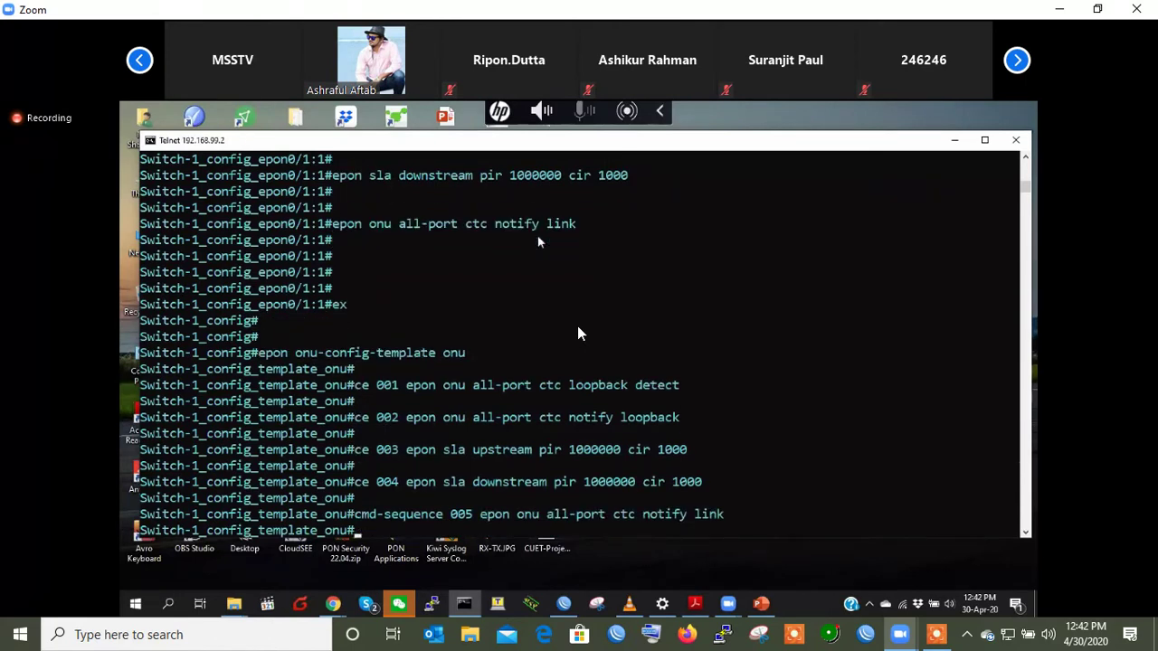
key("Return")
key("Return")
key("Return")
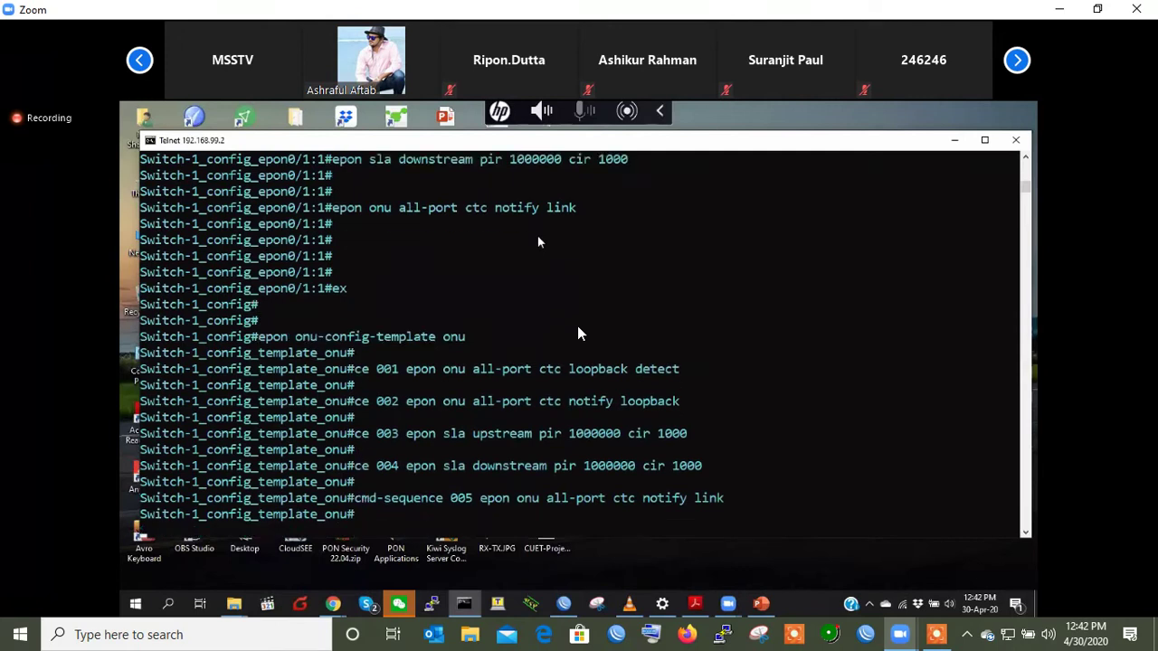
type("ex")
key("Return")
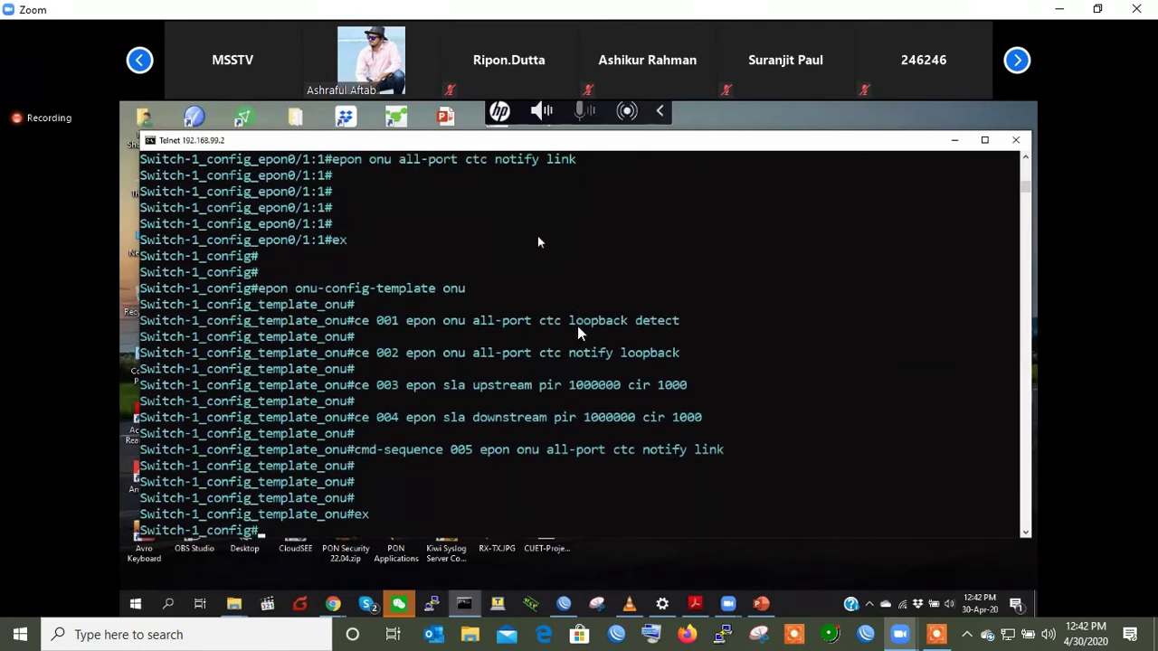
key("Return")
key("Return")
key("Return")
key("Return")
- Page the running config to template onu's five cmd-sequences and copy those lines
type("show running-config")
key("Return")
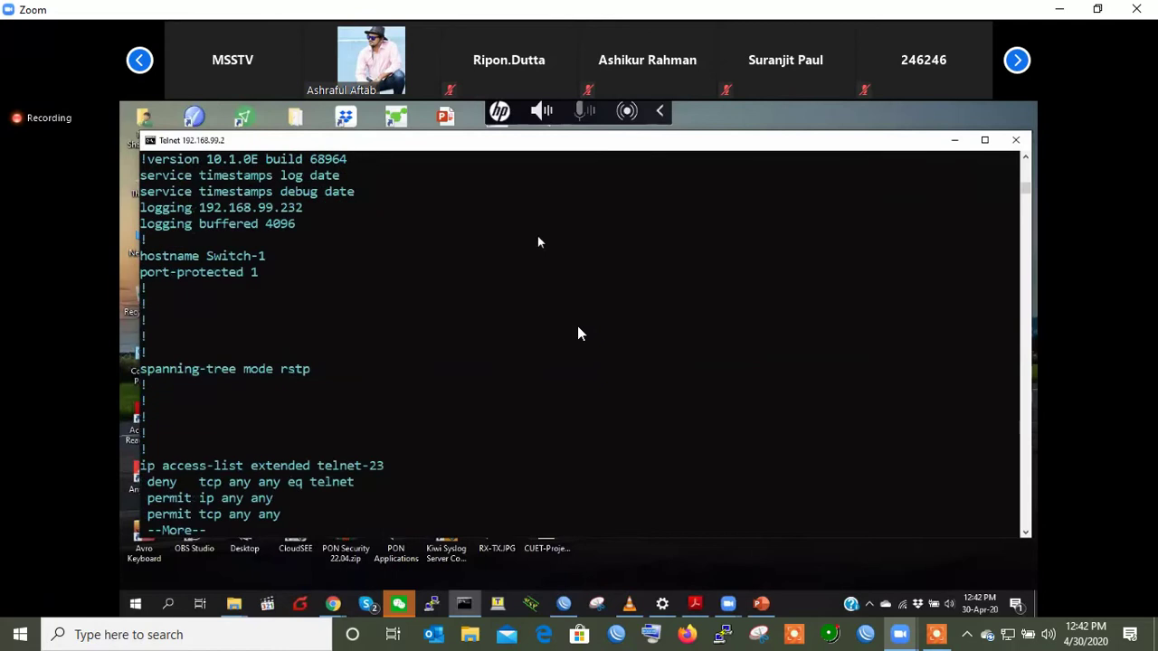
key("space")
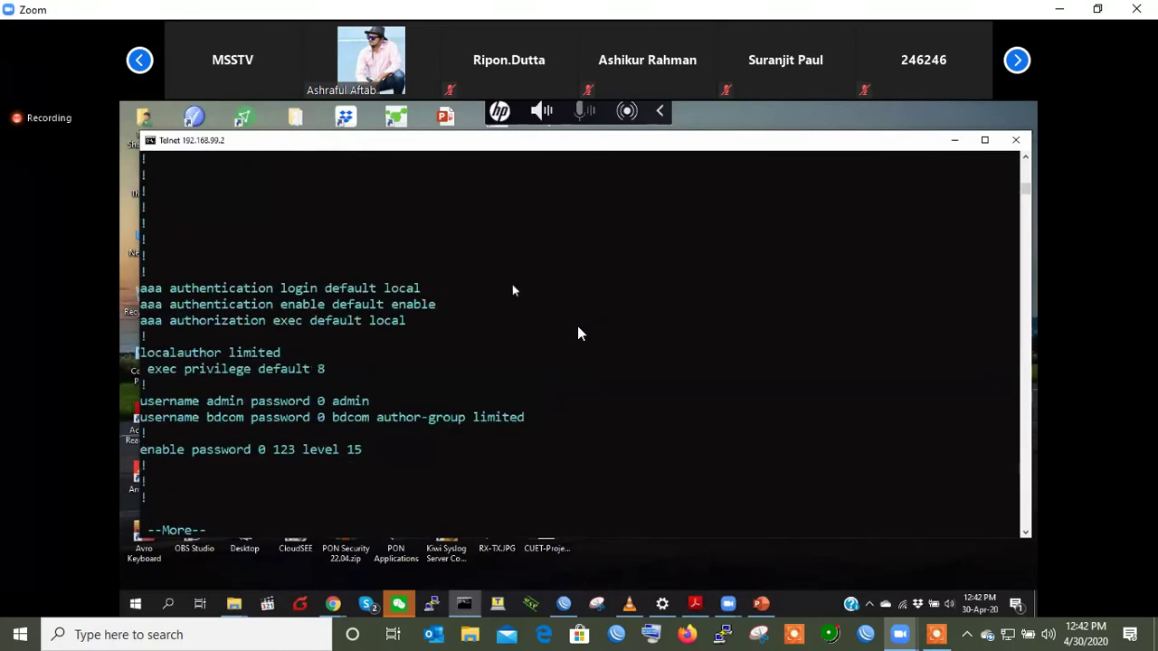
key("space")
left_click_drag(523, 287, 140, 207)
right_click(578, 328)
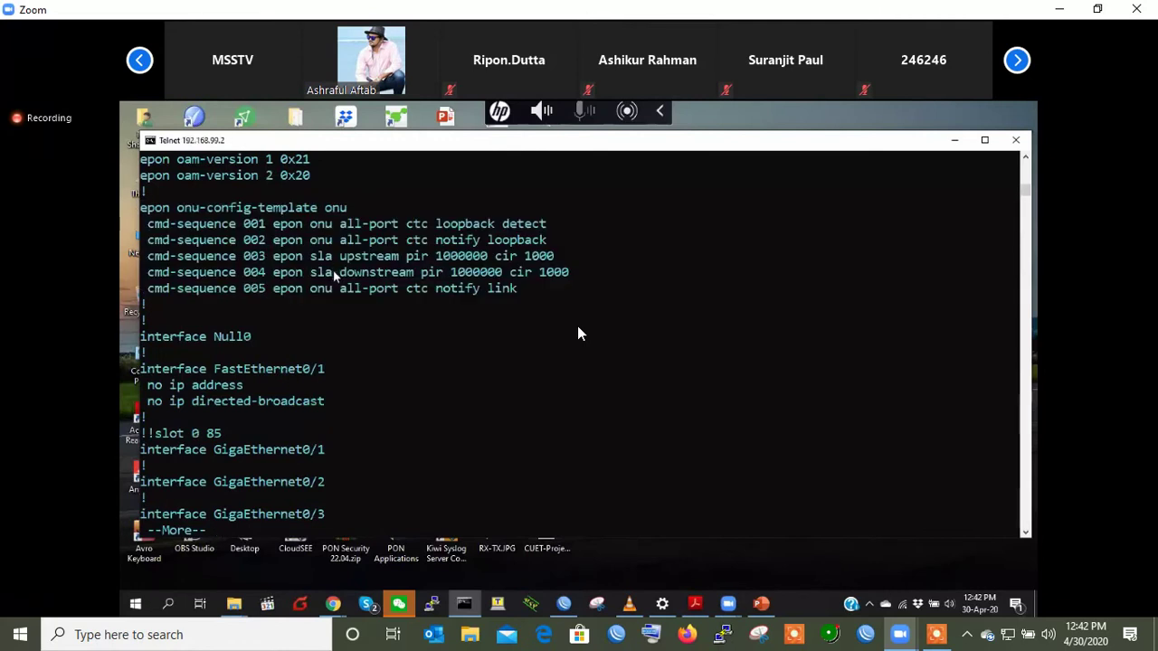
key("q")
key("Return")
key("Return")
type("interface ")
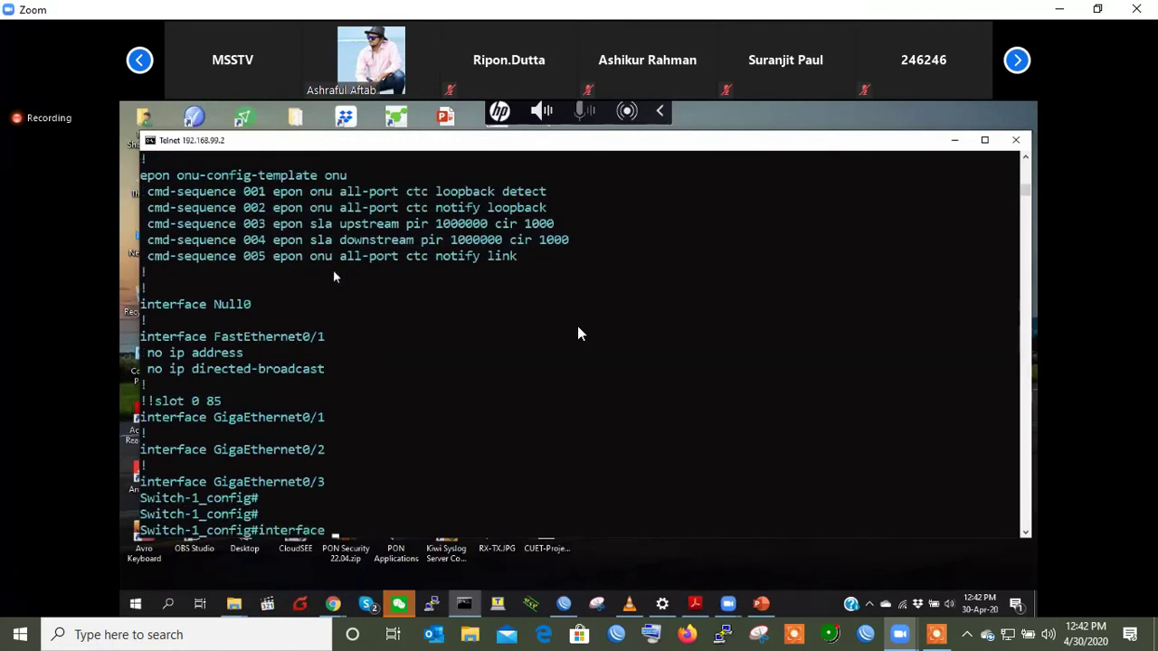
type("range epON 0/1-16")
- On interface range epON 0/1-16, enter 'epon pre-config-template onu' and list its binding options
key("Return")
key("Return")
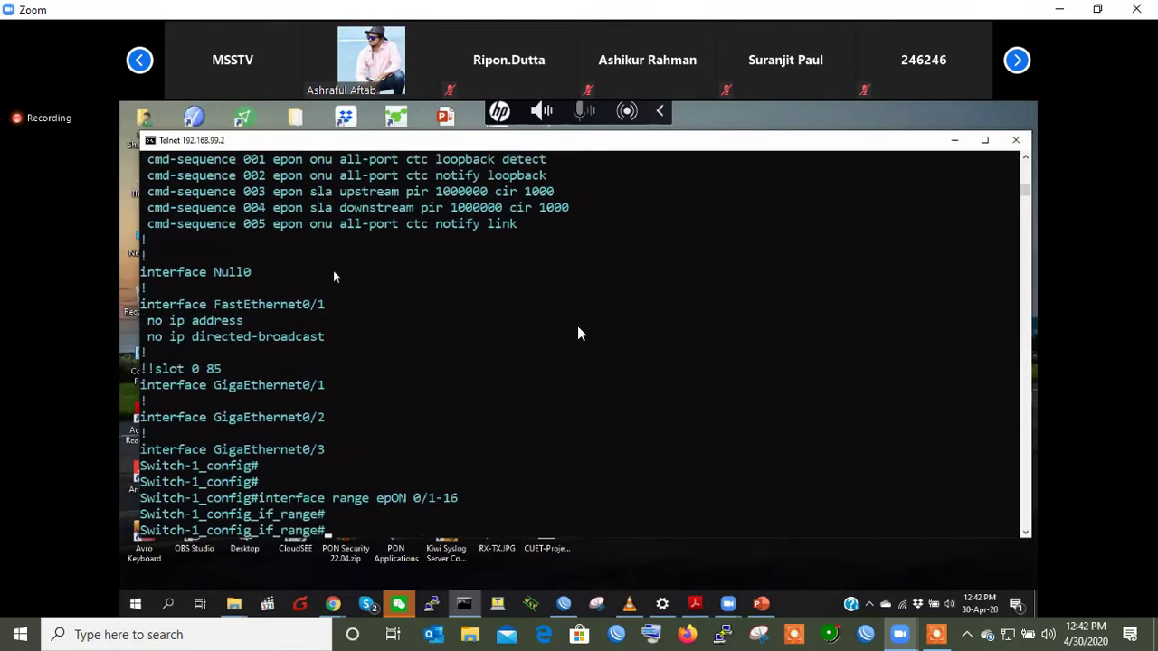
key("Return")
type("epon pre-config-template")
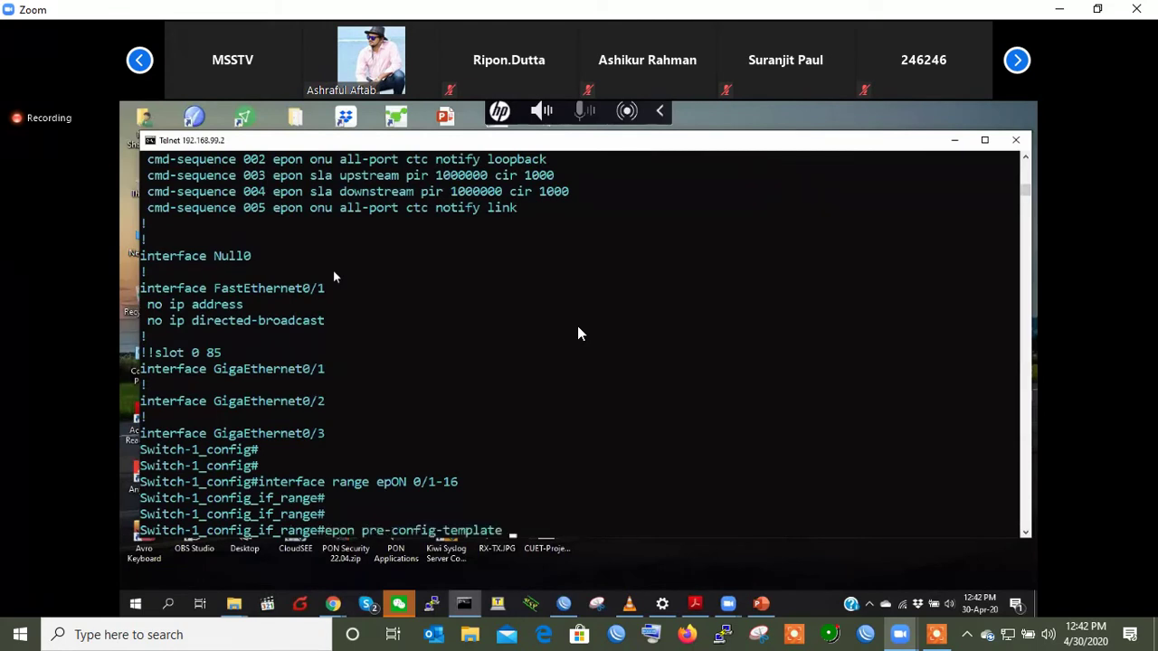
type(" onu bin")
key("Tab")
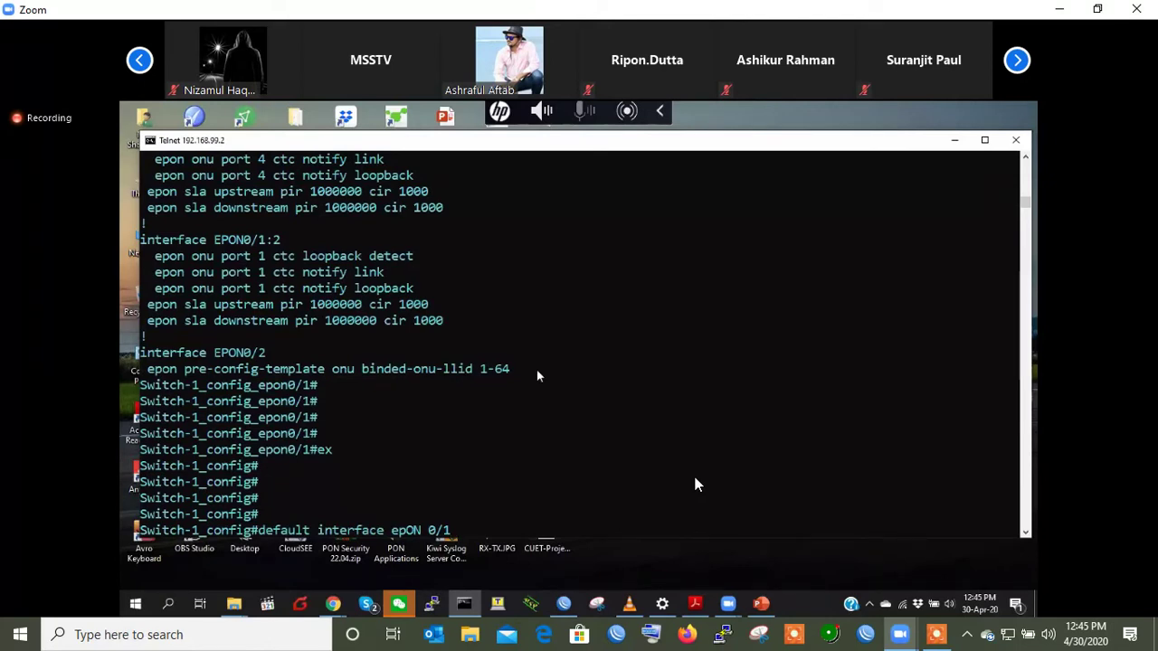
- Discard the unfinished 'default interface epON 0/1' command and exit to the Switch-1# prompt
key("BackSpace")
key("BackSpace")
key("BackSpace")
key("BackSpace")
key("BackSpace")
key("BackSpace")
key("BackSpace")
key("BackSpace")
key("BackSpace")
key("BackSpace")
key("BackSpace")
key("BackSpace")
key("BackSpace")
key("BackSpace")
key("BackSpace")
key("BackSpace")
key("BackSpace")
key("BackSpace")
key("BackSpace")
key("BackSpace")
key("BackSpace")
key("BackSpace")
key("BackSpace")
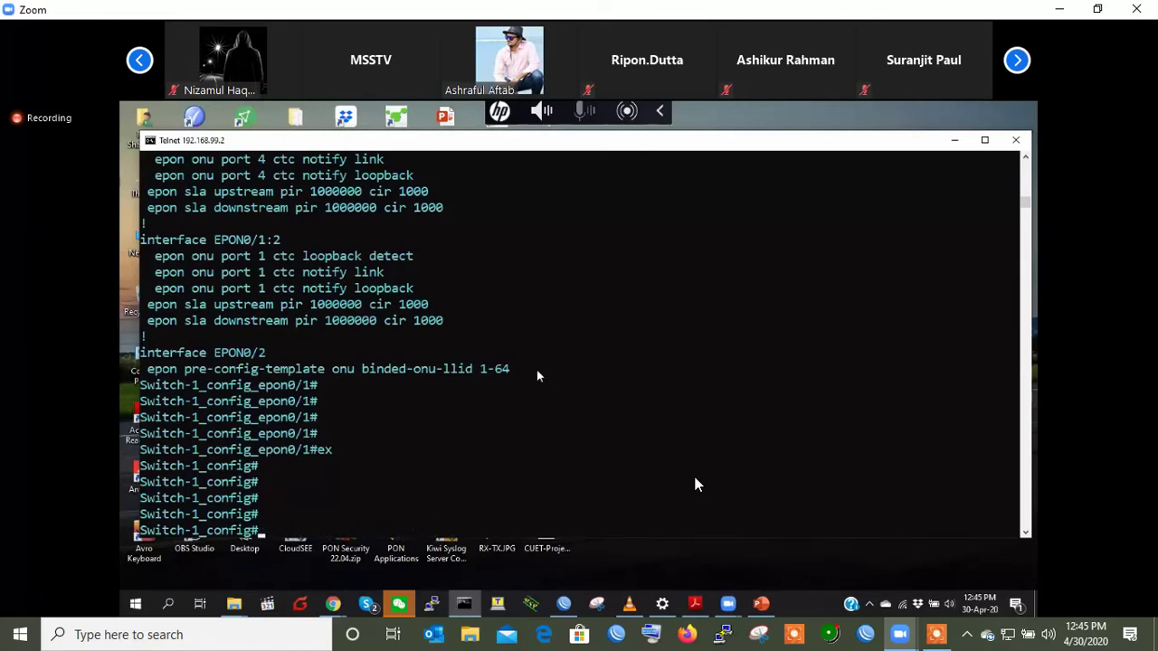
key("Return")
key("Return")
type("ex")
key("Return")
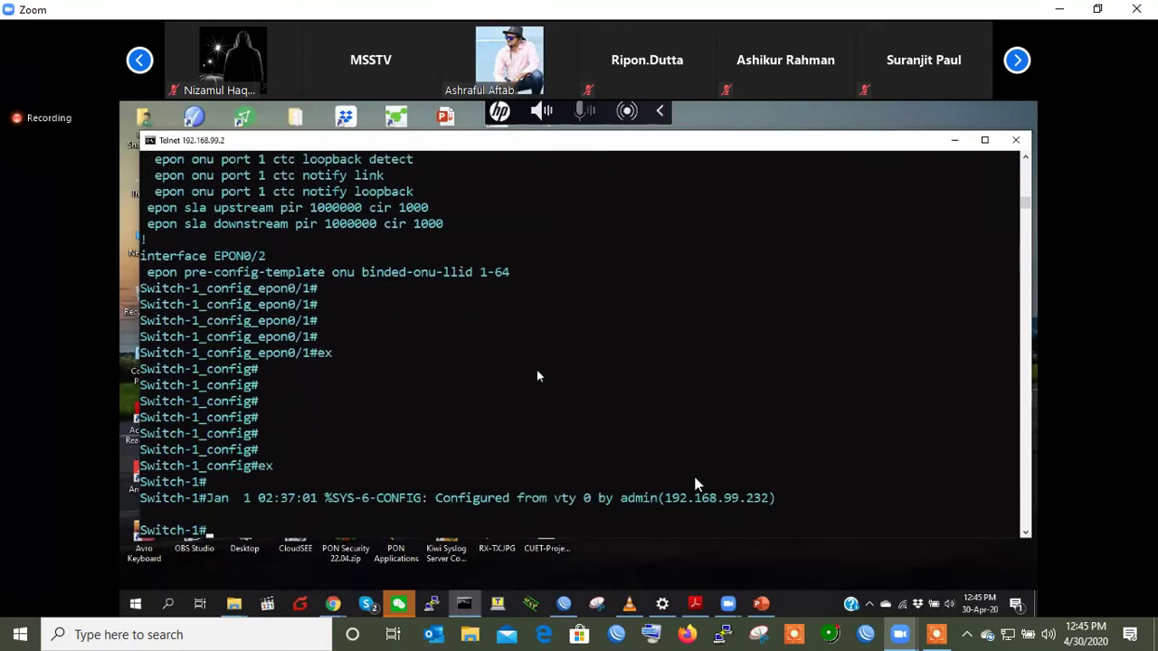
key("Return")
key("Return")
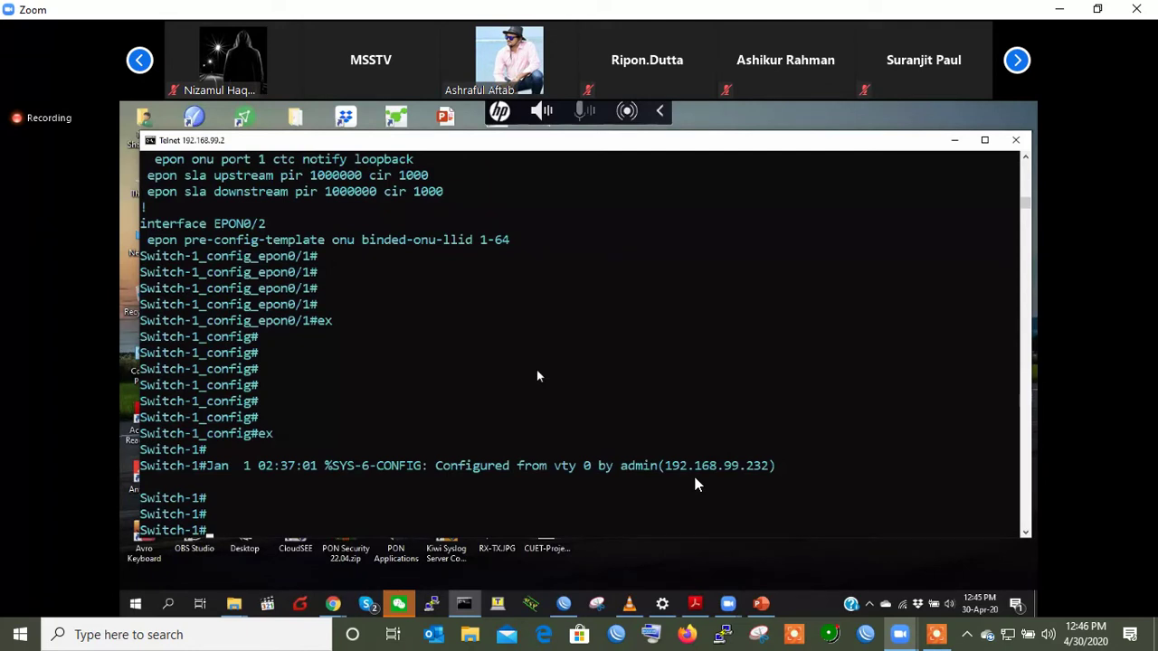
- Enter config mode and reset EPON0/2 with 'default interface epON 0/2'
key("Return")
key("Return")
key("Return")
key("Return")
key("Return")
type("conf")
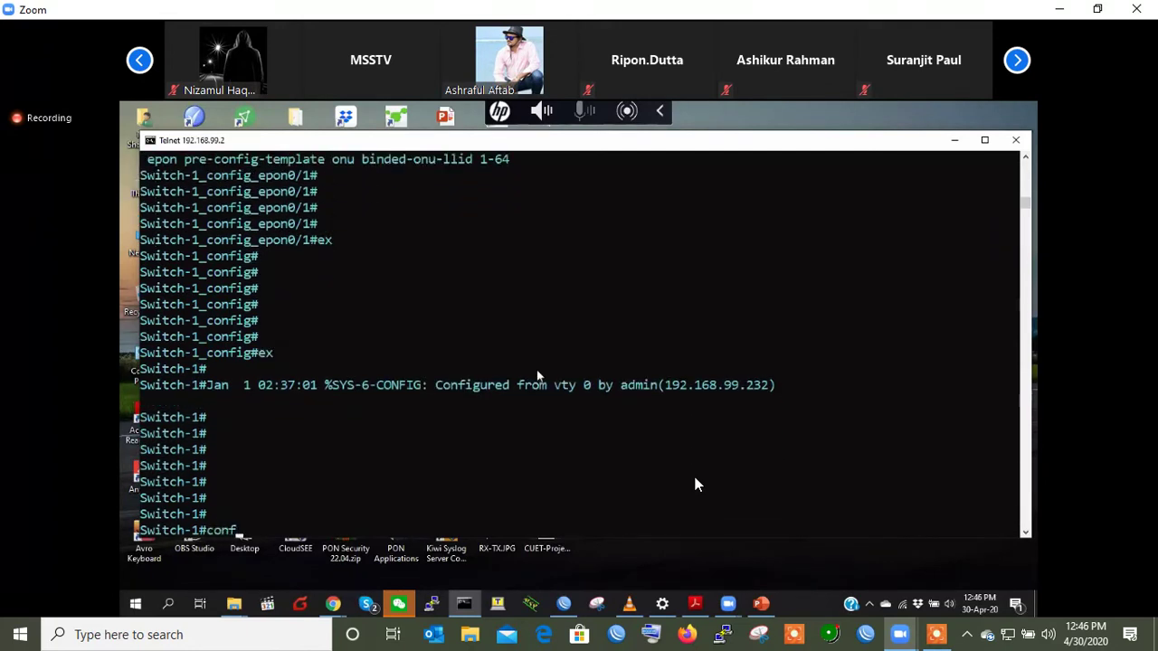
type("ig")
key("Return")
key("Return")
key("Return")
key("Return")
type("default interface epON 0/2")
key("Return")
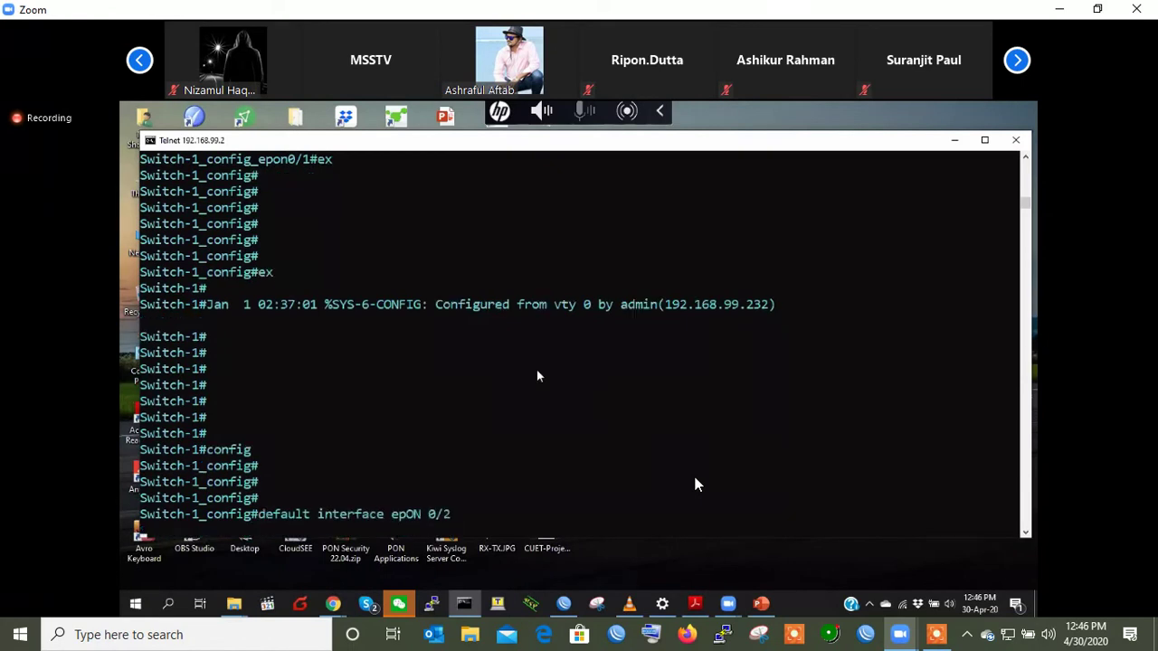
- Run 'show running-config' and page past the first --More-- prompt
key("Return")
key("Return")
key("Return")
key("Return")
key("Return")
key("Return")
key("Return")
key("Return")
key("Return")
key("Return")
type("show running-config")
key("Return")
key("space")
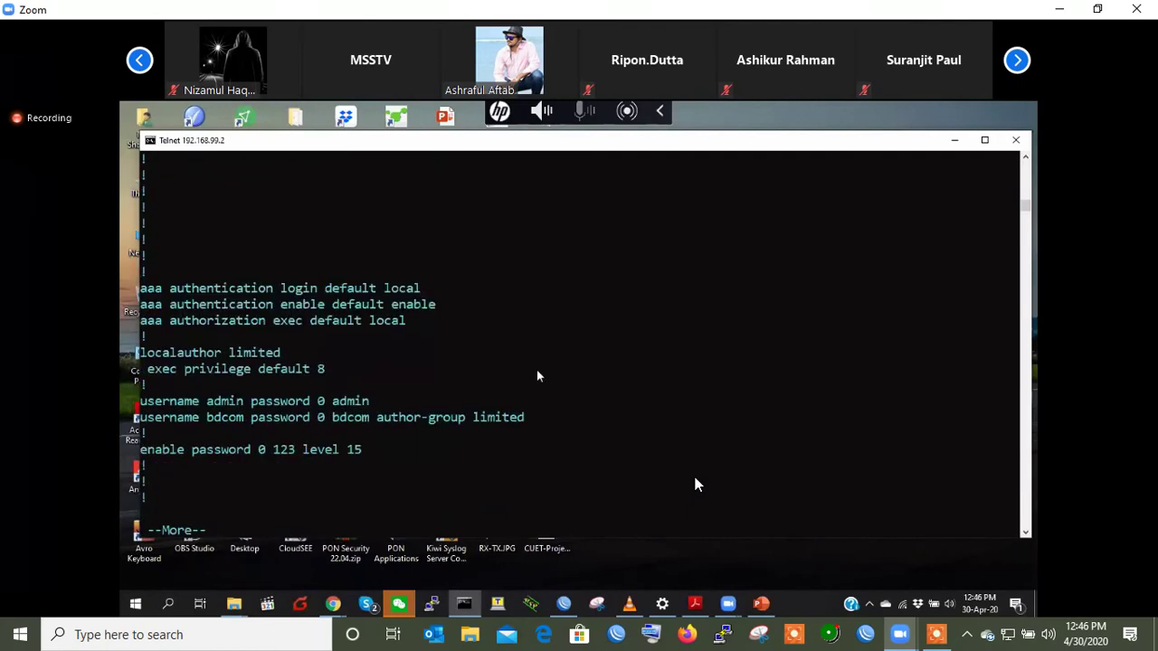
- Page on and highlight the EPON0/1 interface and its template llid line
key("space")
key("space")
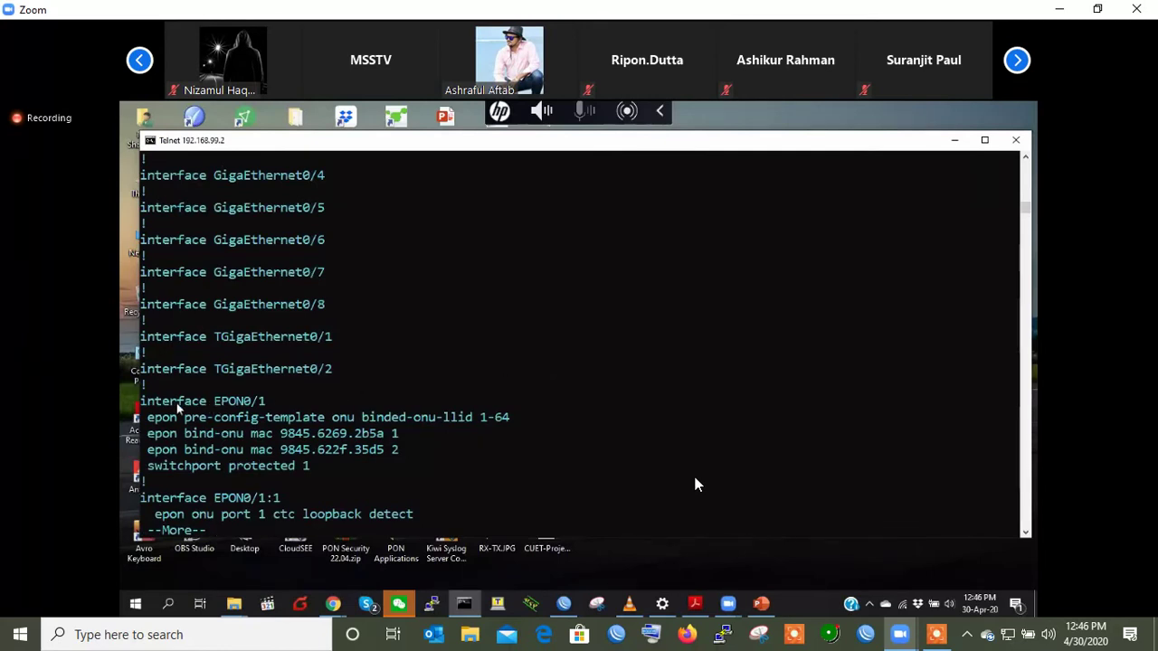
left_click_drag(143, 404, 425, 455)
left_click(518, 418)
left_click(425, 455)
- Page to EPON0/2 and highlight its shutdown and port protection lines
key("space")
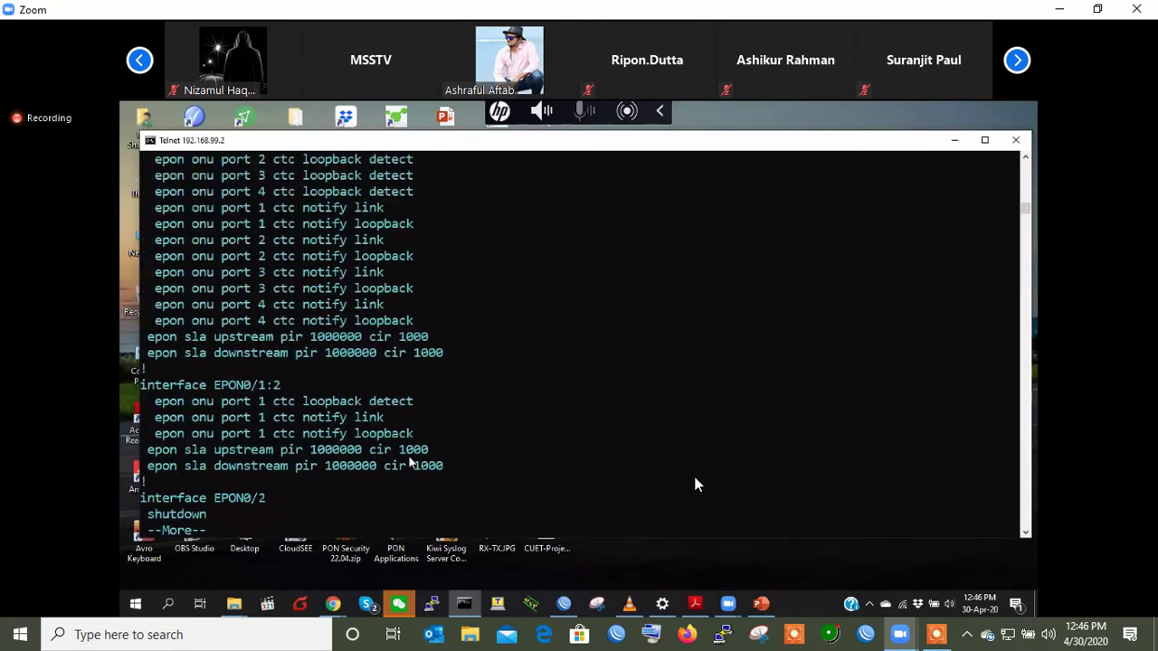
key("space")
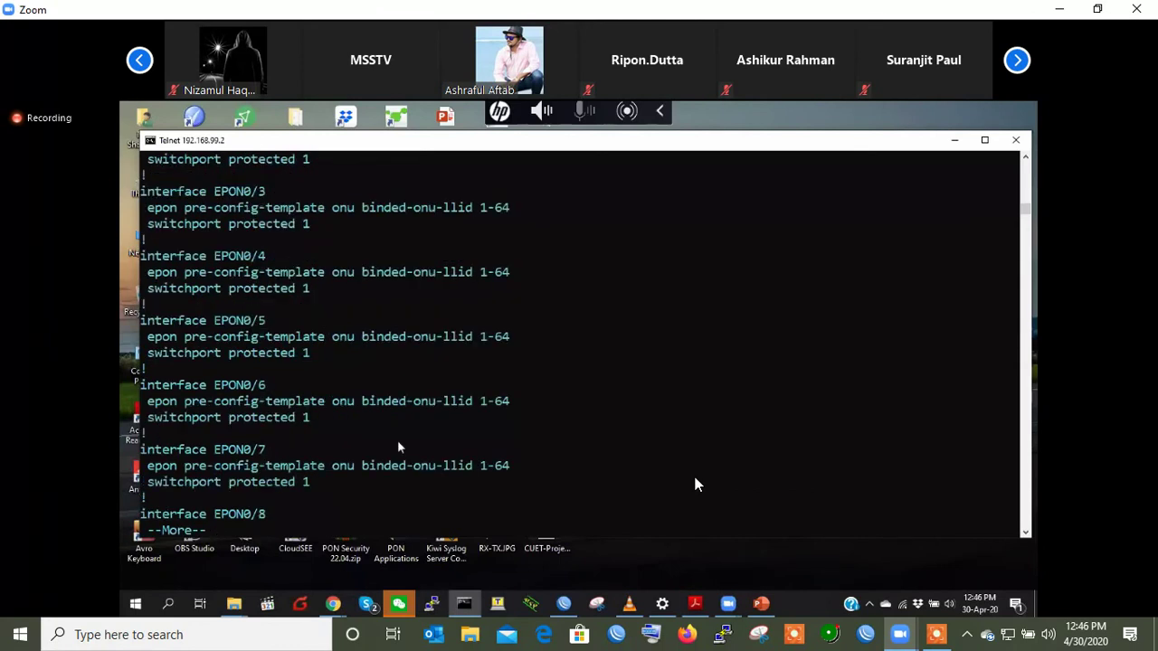
scroll(295, 221, "up", 1)
left_click_drag(269, 163, 231, 177)
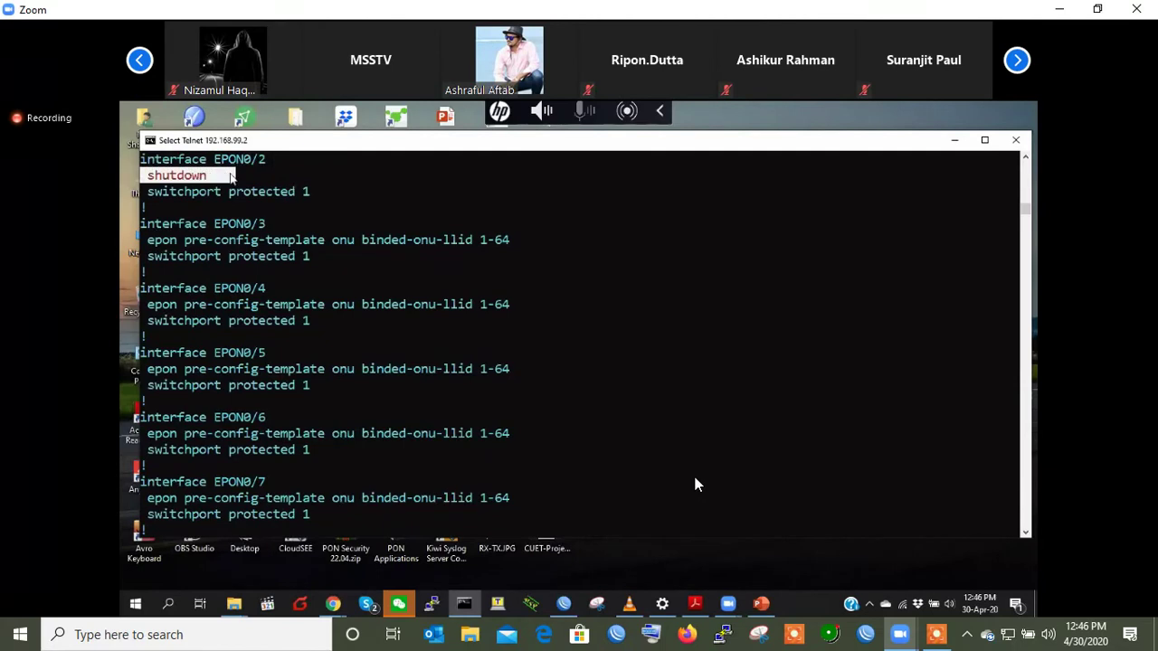
left_click(265, 191)
left_click(315, 191, "shift")
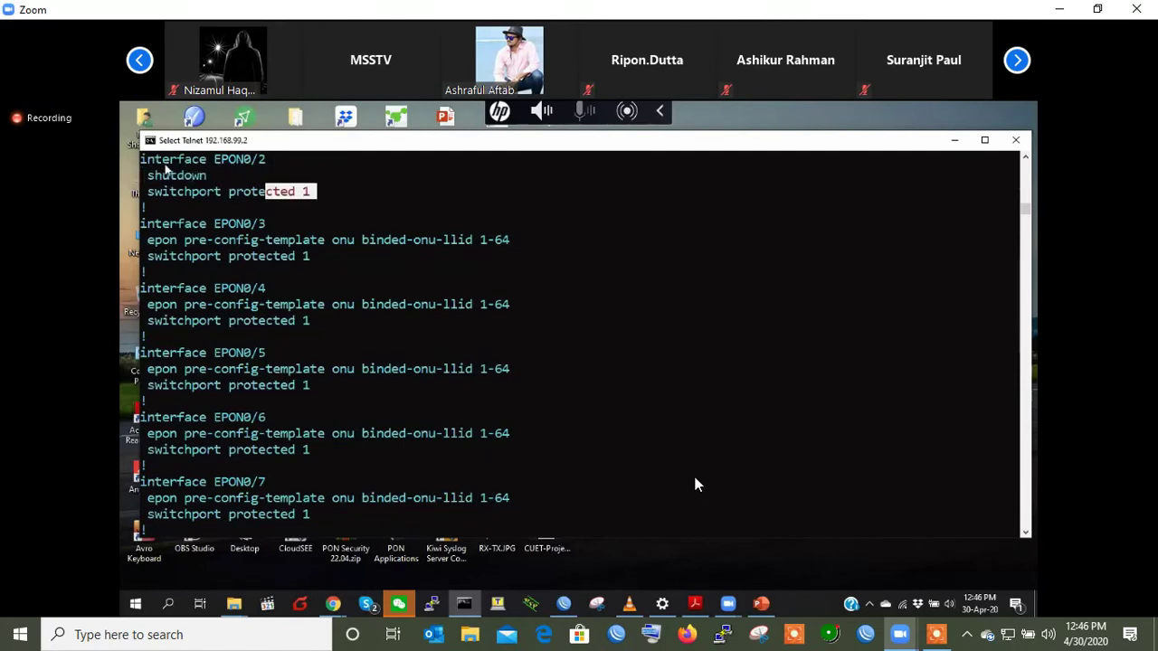
right_click(296, 199)
- Run 'no shutdown' on interface epON 0/2, then exit the interface
key("Return")
key("Return")
key("Return")
type("interface epON 0/2")
key("Return")
key("Return")
key("Return")
type("no shutdown")
key("Return")
key("Up")
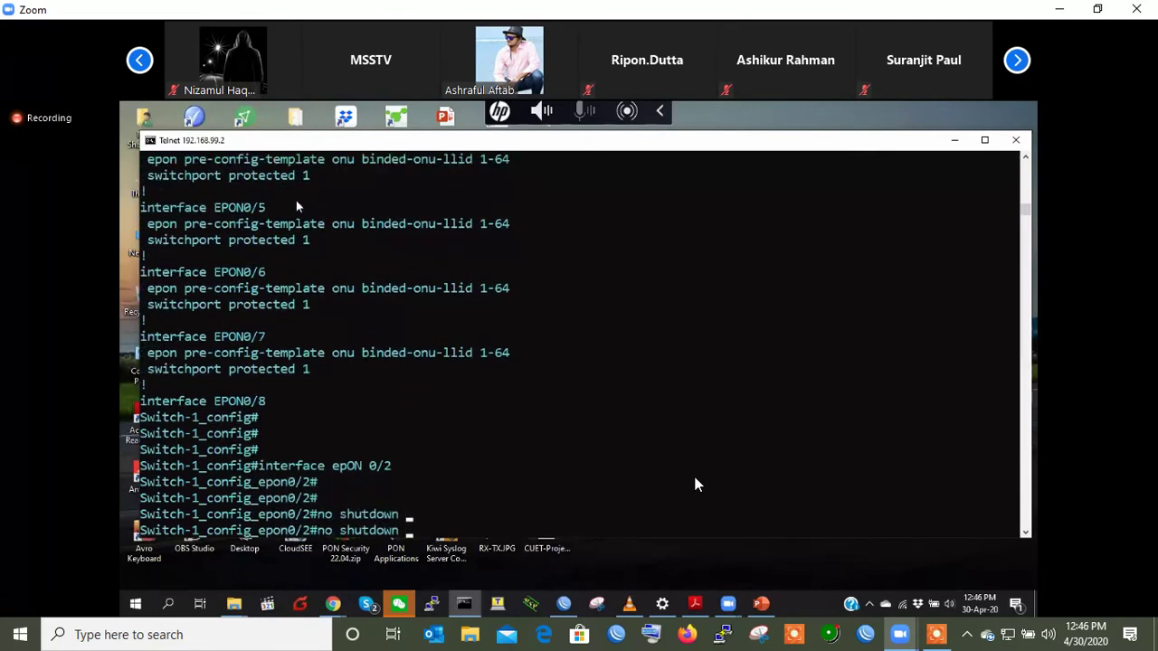
key("Down")
key("Return")
key("Return")
key("Return")
type("ex")
key("Return")
key("Return")
key("Return")
key("Return")
key("Return")
key("Return")
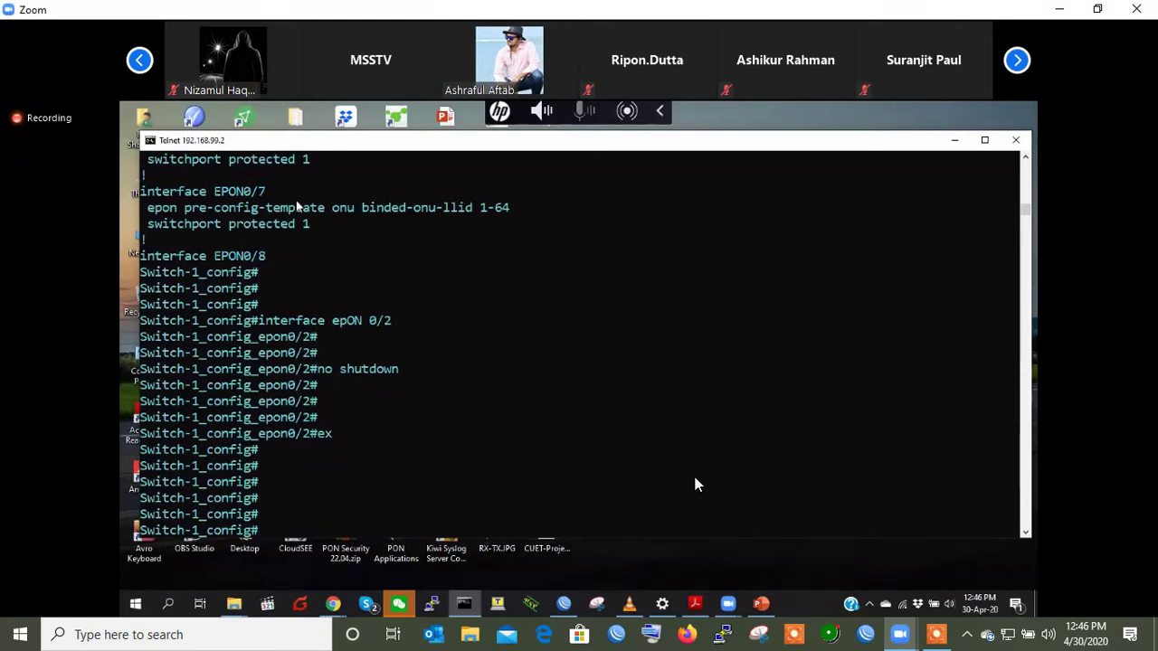
- Type 'epon onu' and list its completion options
type("epon mig")
key("BackSpace")
key("BackSpace")
key("BackSpace")
type("onu")
key("Tab")
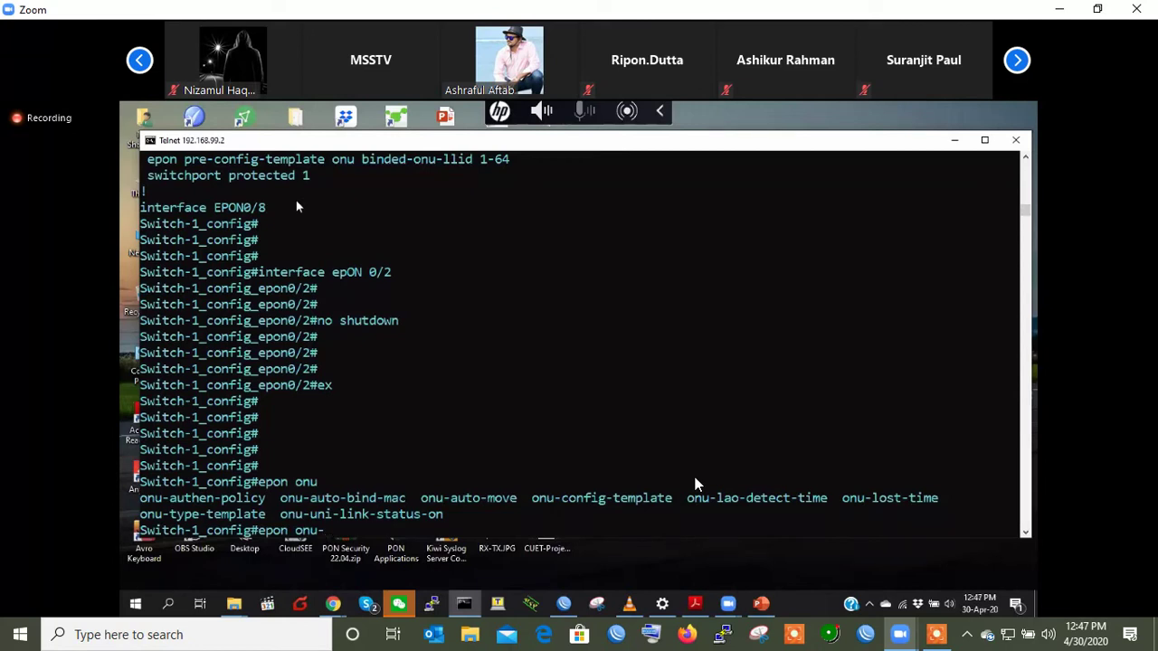
- Review the epon onu completions, then clear the line
key("BackSpace")
key("BackSpace")
key("BackSpace")
key("BackSpace")
key("BackSpace")
key("BackSpace")
key("BackSpace")
key("BackSpace")
type("onu")
key("Tab")
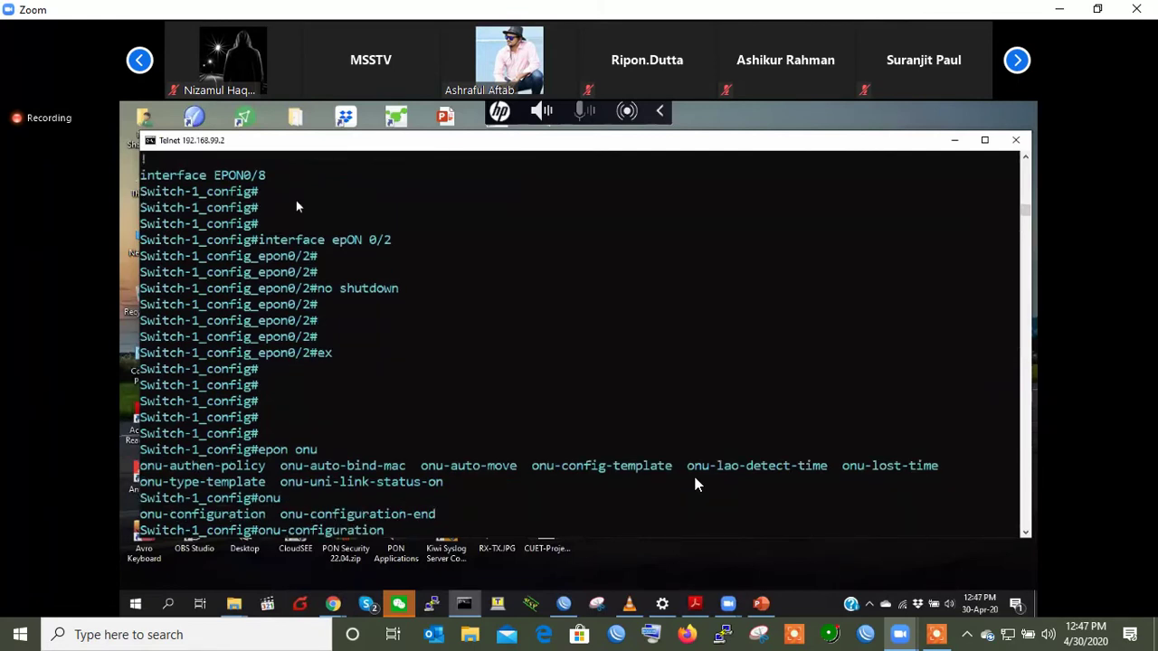
key("BackSpace")
key("BackSpace")
key("BackSpace")
key("BackSpace")
key("BackSpace")
key("BackSpace")
key("BackSpace")
key("BackSpace")
key("BackSpace")
key("BackSpace")
key("BackSpace")
key("BackSpace")
key("BackSpace")
key("BackSpace")
key("BackSpace")
key("BackSpace")
key("BackSpace")
key("Return")
key("Return")
key("Return")
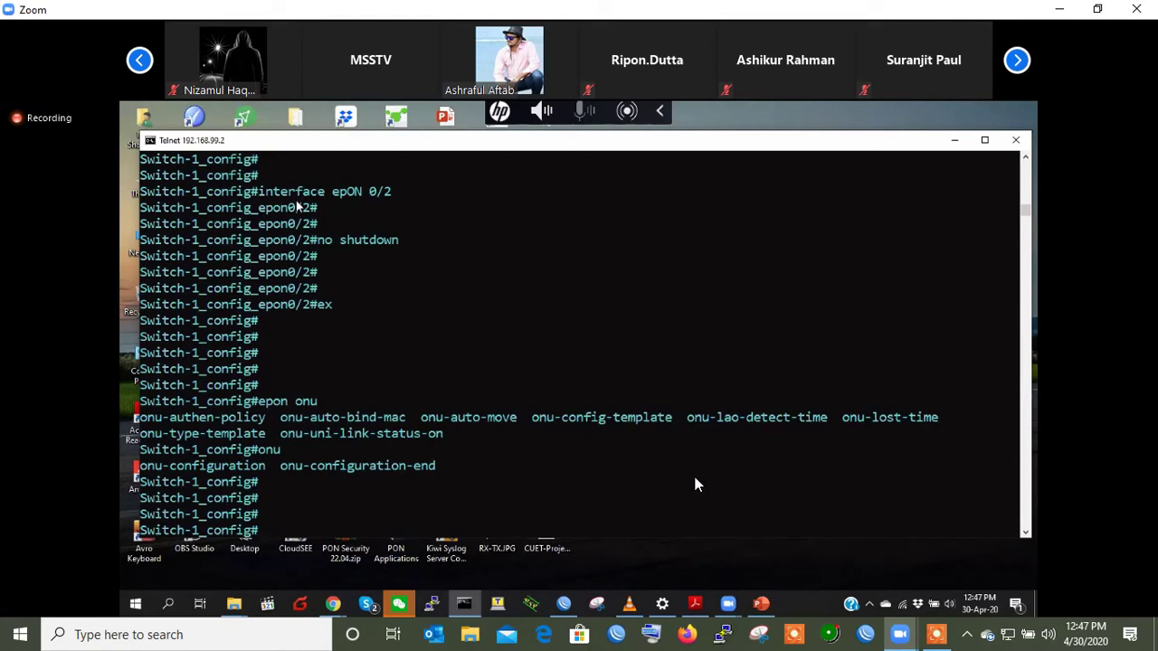
- List epon subcommands with 'epon?' and apply epon configuration-migrate-with-onu-mac-mode
key("Return")
key("Return")
key("Return")
key("Return")
key("Return")
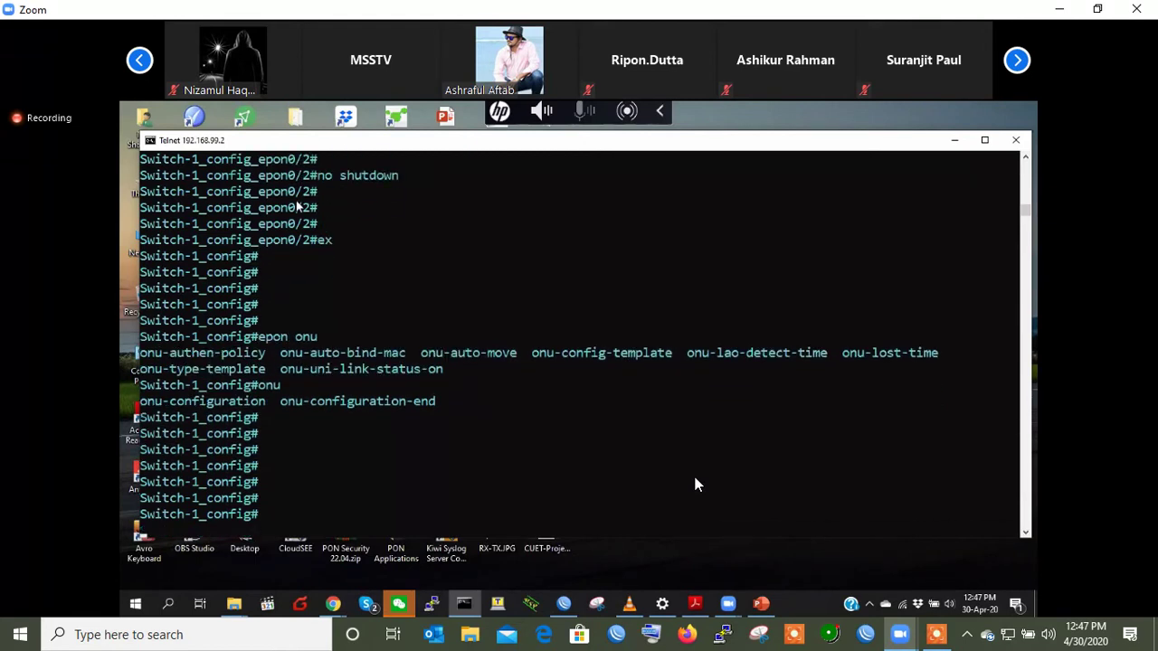
type("epon")
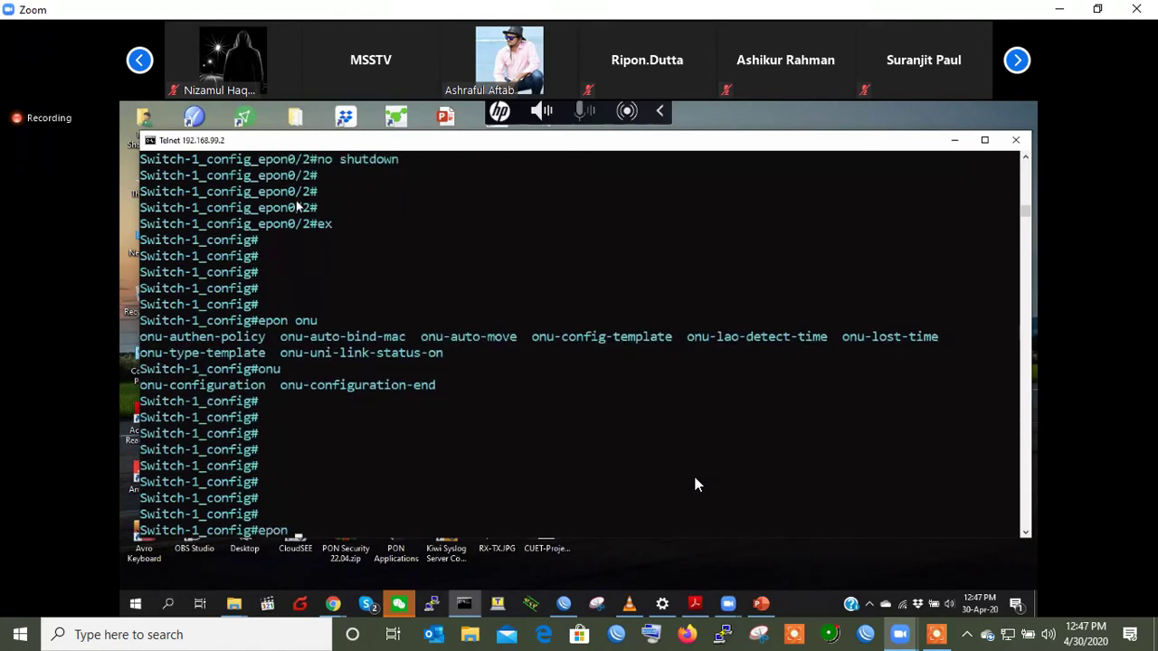
type("?")
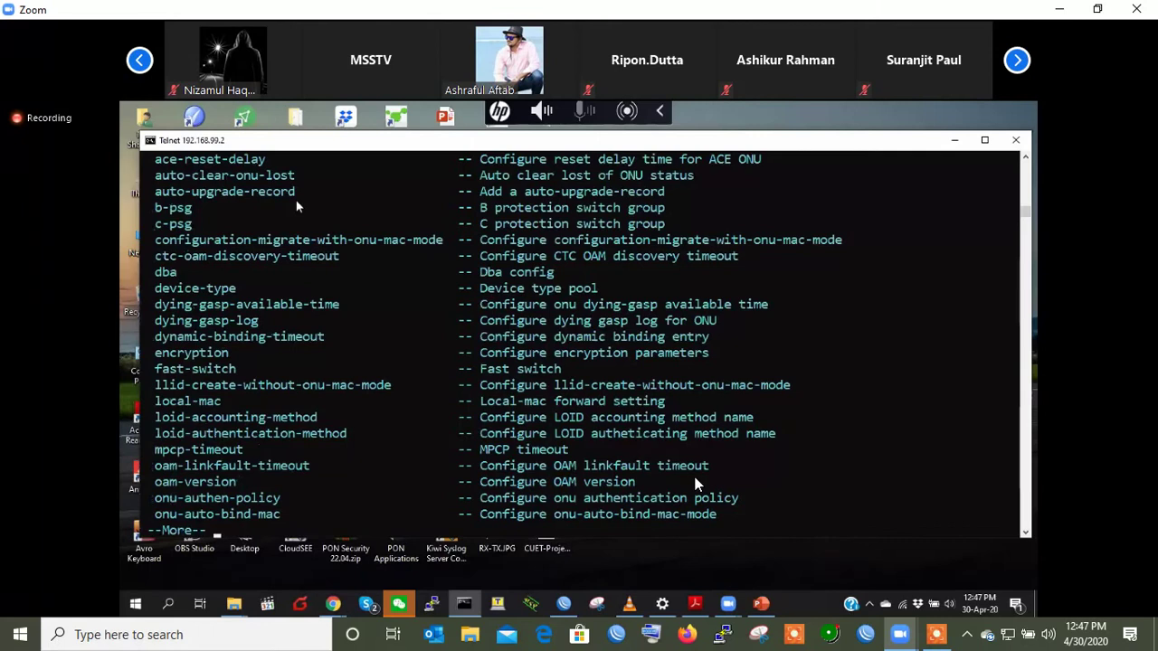
key("Return")
key("Return")
key("Return")
key("Return")
key("Return")
key("Return")
type("epon co")
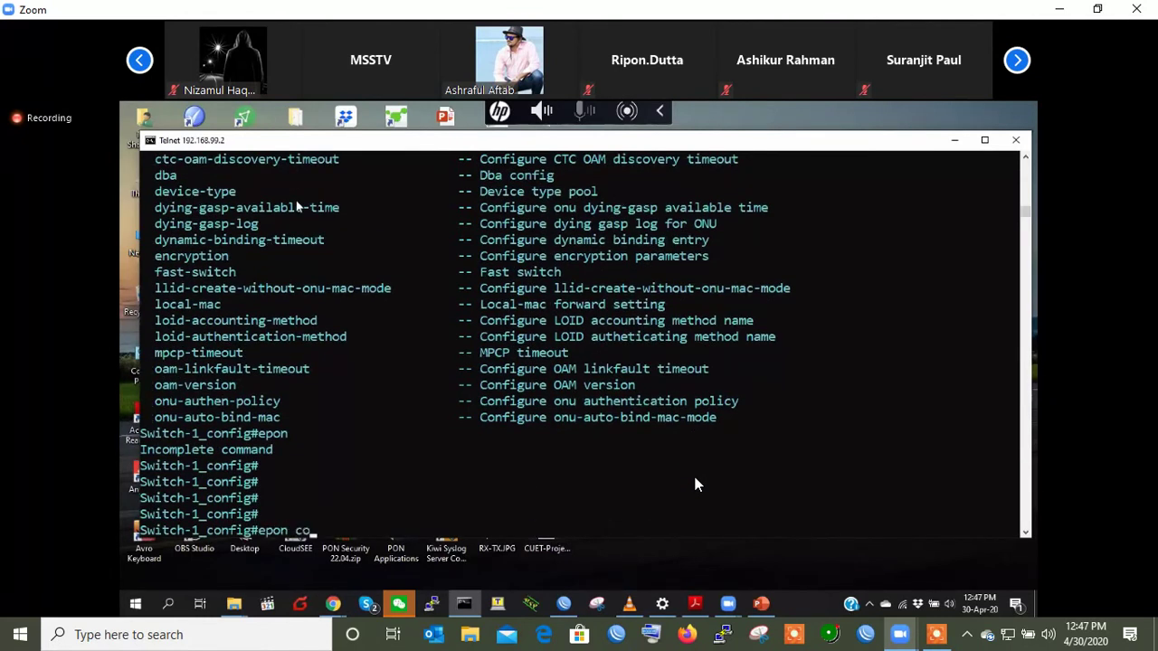
key("Tab")
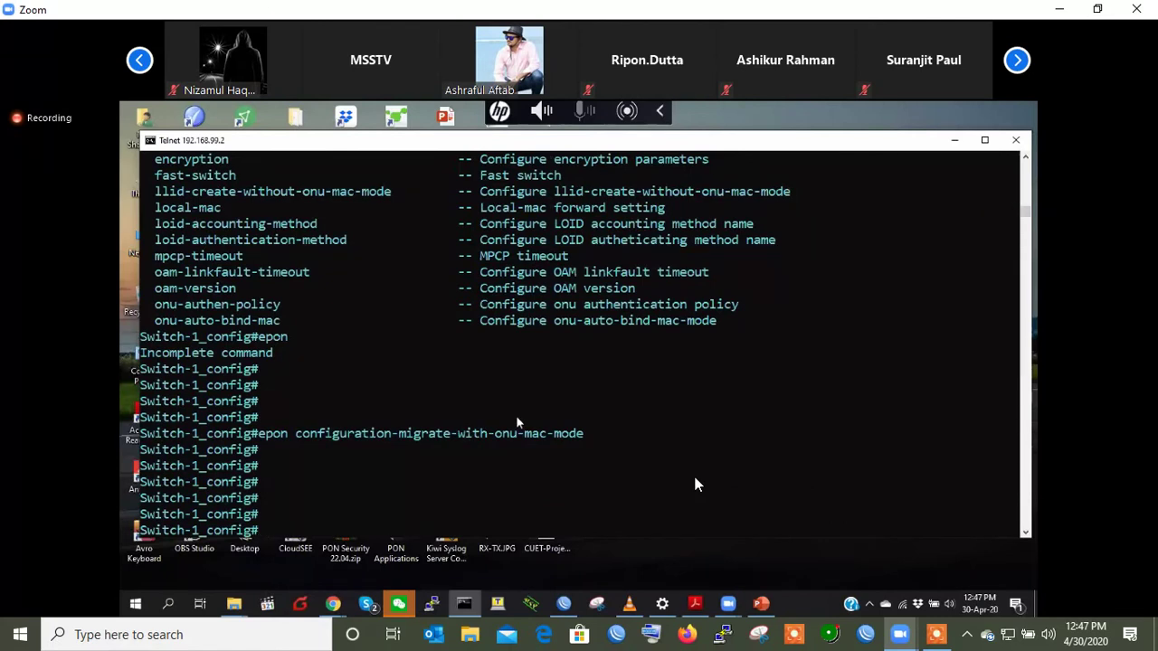
- Run 'show running-config interface epON 0/2' and watch both ONUs migrate to EPON0/2:1 and 0/2:2
type("show running-config interface ep")
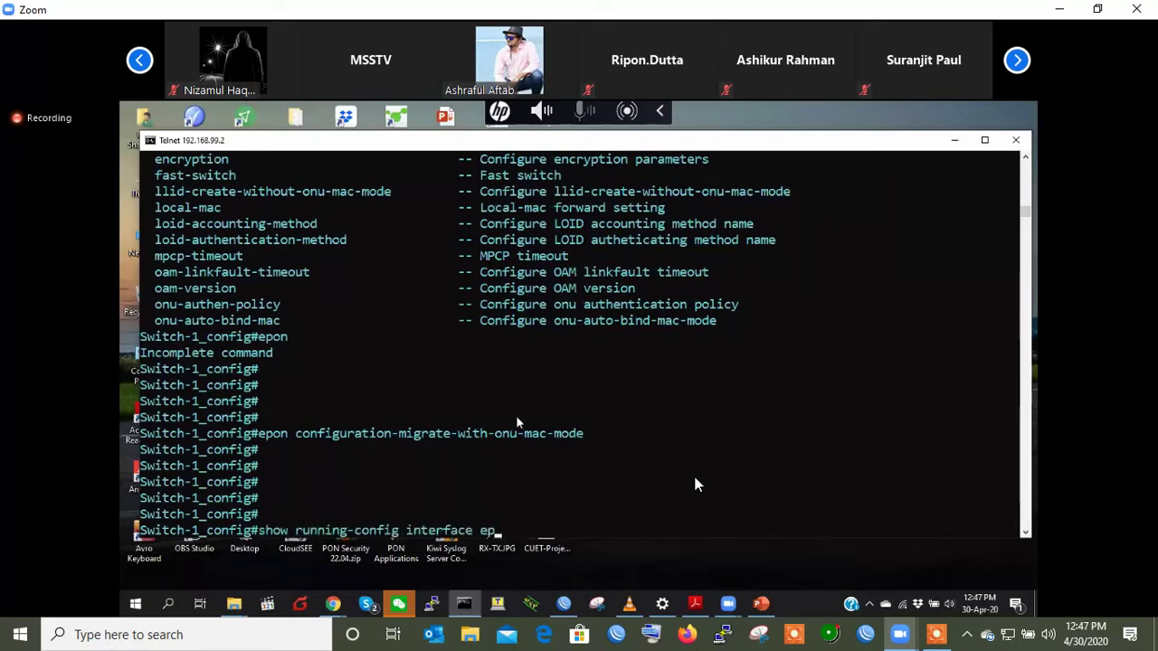
type("ON 0/2")
key("Return")
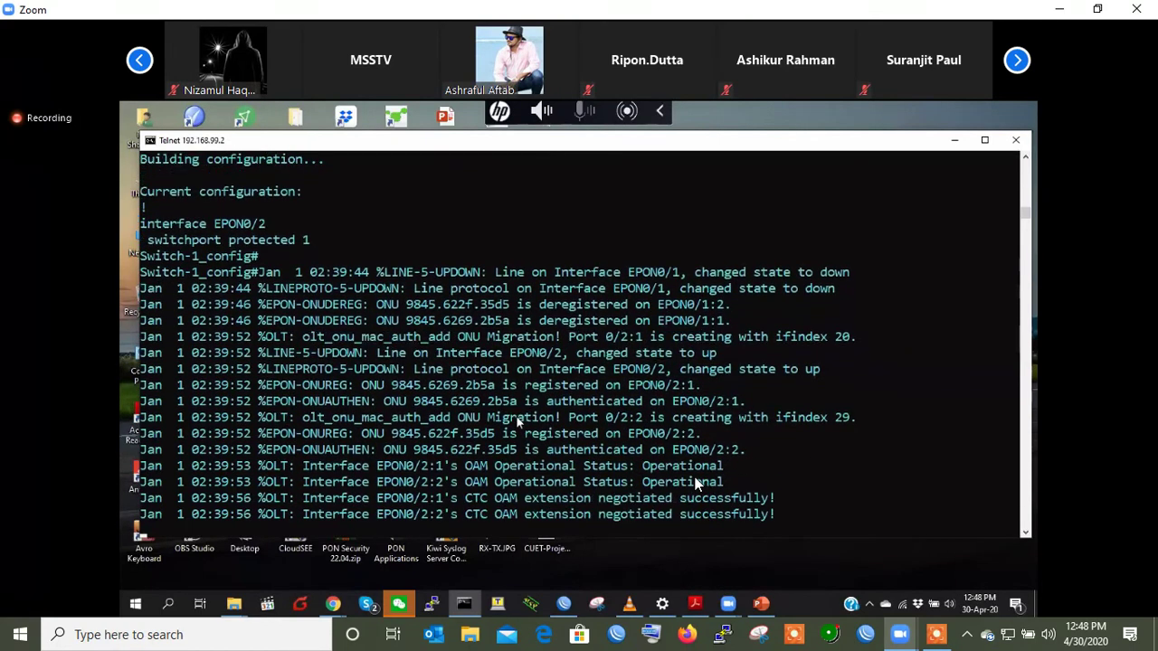
key("Return")
key("Return")
key("Return")
key("Return")
key("Return")
key("Return")
key("Return")
key("Return")
key("Return")
key("Return")
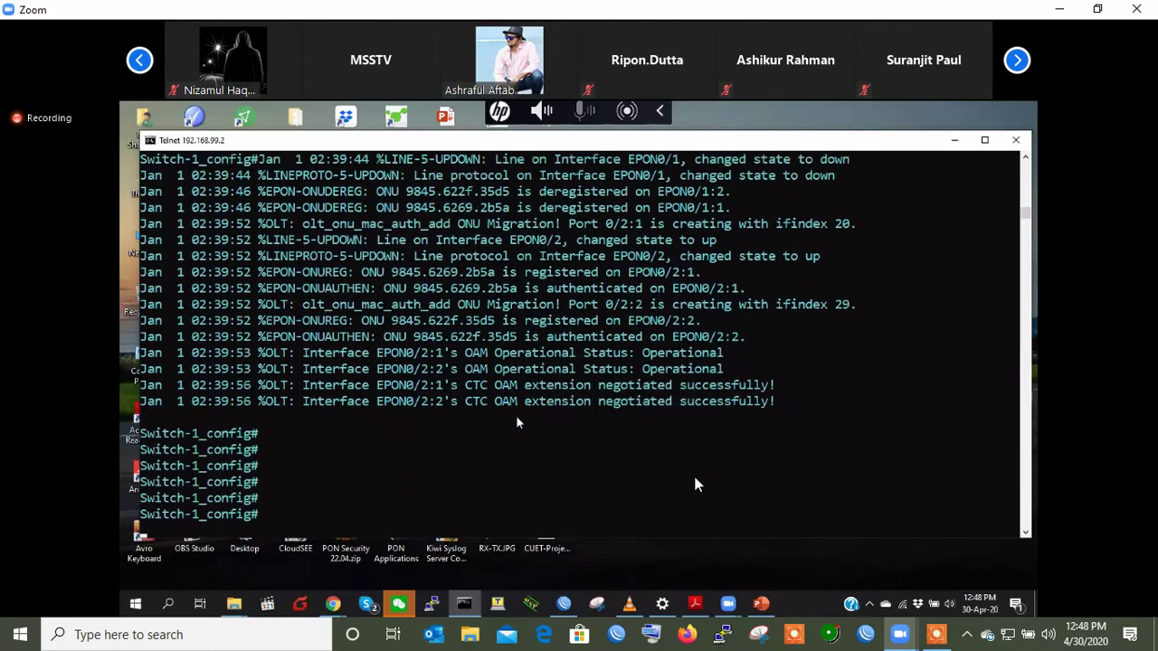
- Run 'show running-config' and page forward to the EPON0/2 ONU entries
type("show running-config")
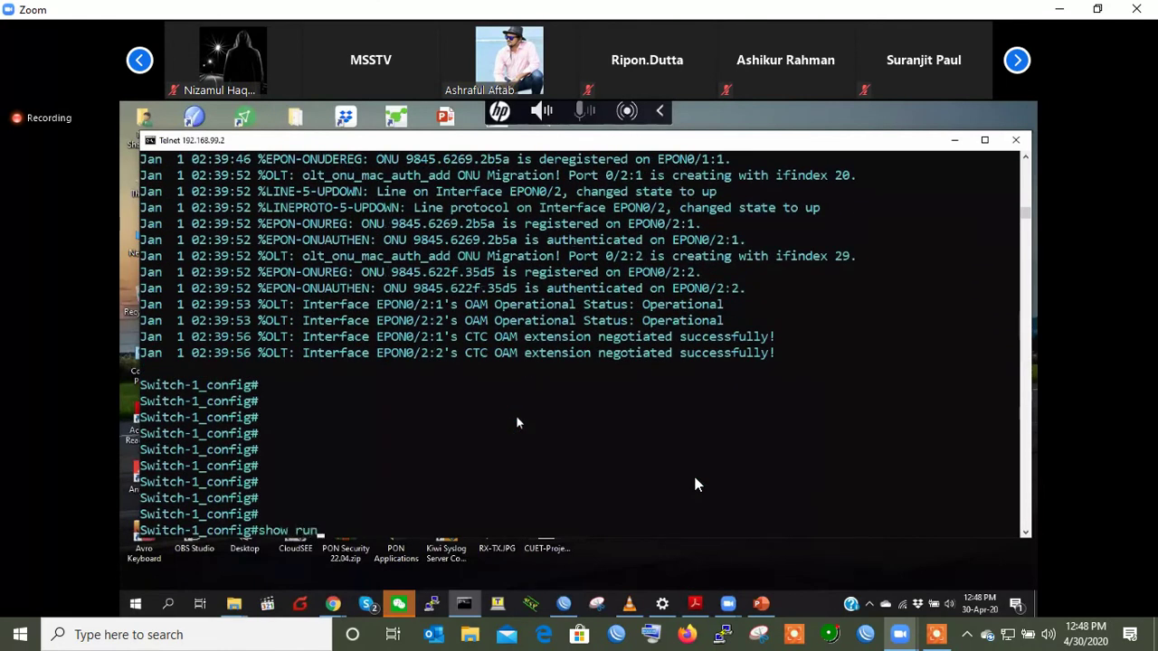
key("Return")
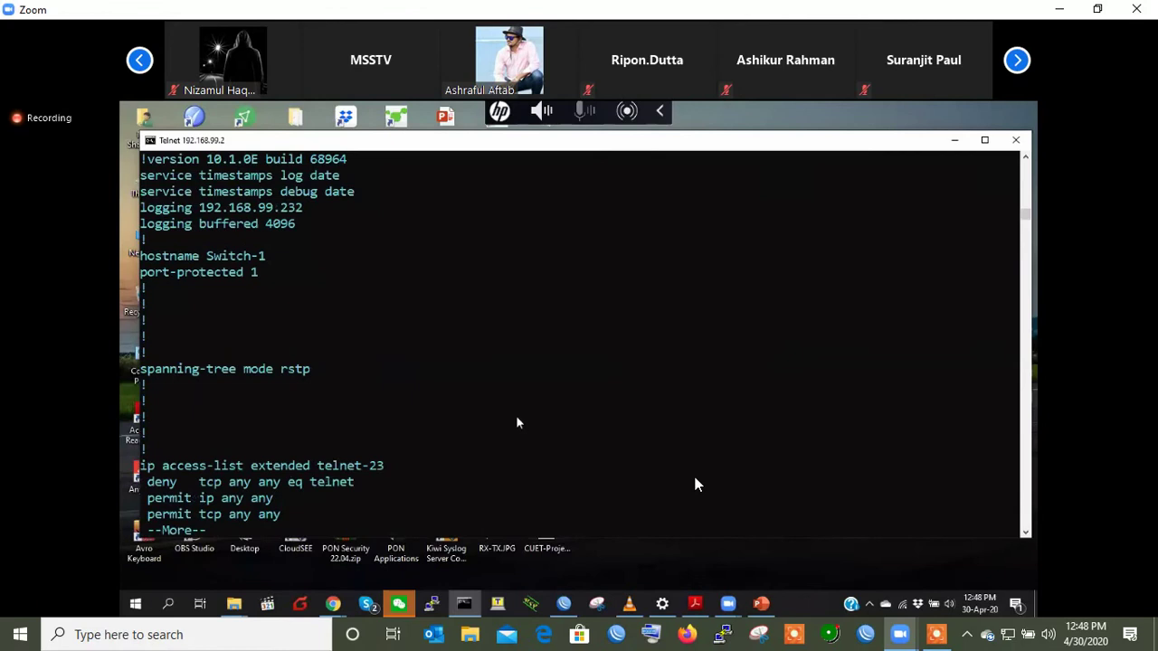
key("space")
key("Return")
key("Return")
key("Return")
key("space")
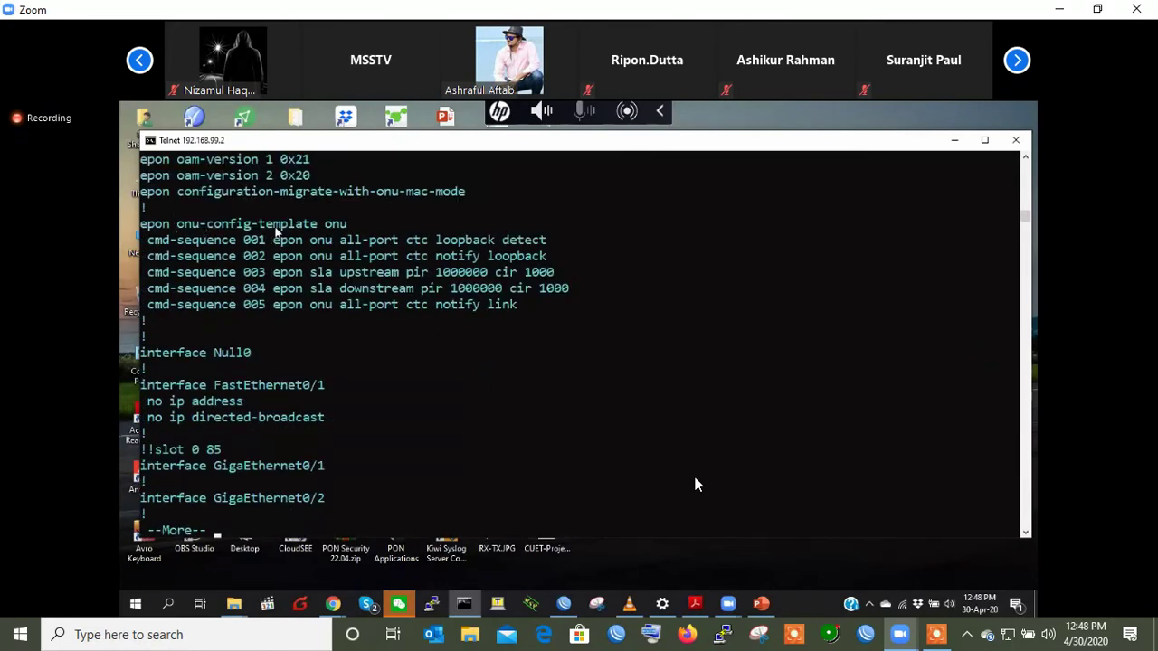
key("space")
key("space")
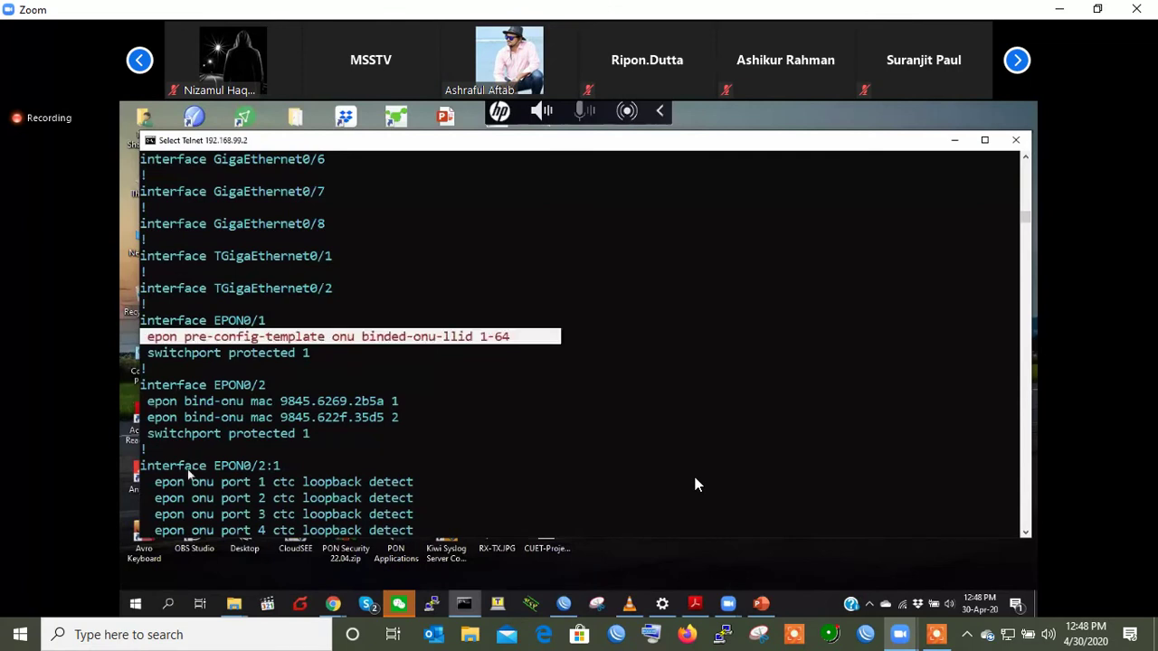
- Select and copy the EPON0/2:1 ONU settings lines
left_click_drag(155, 497, 374, 498)
scroll(373, 499, "down", 3)
scroll(374, 499, "down", 1)
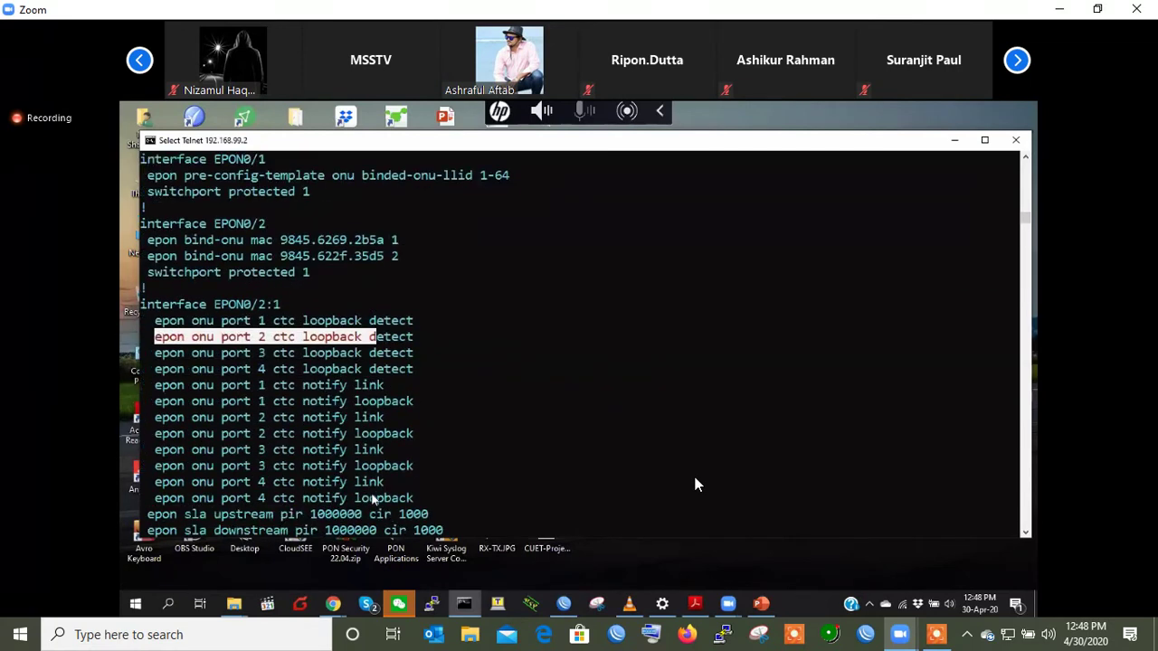
right_click(327, 440)
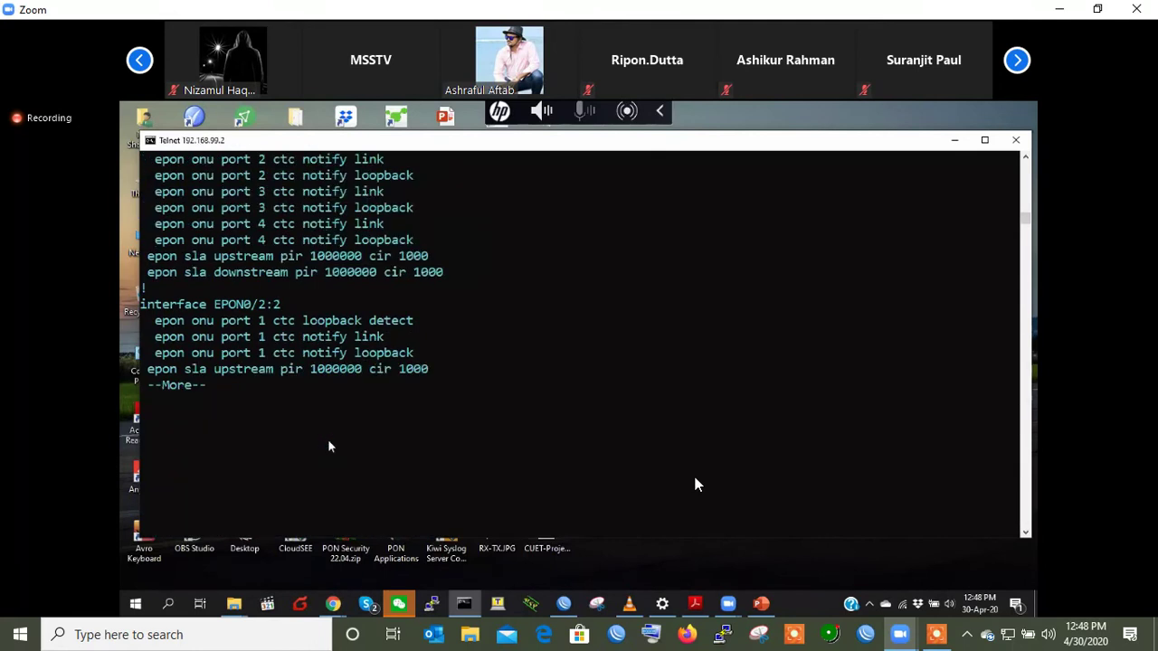
key("space")
scroll(293, 468, "up", 5)
scroll(293, 471, "up", 10)
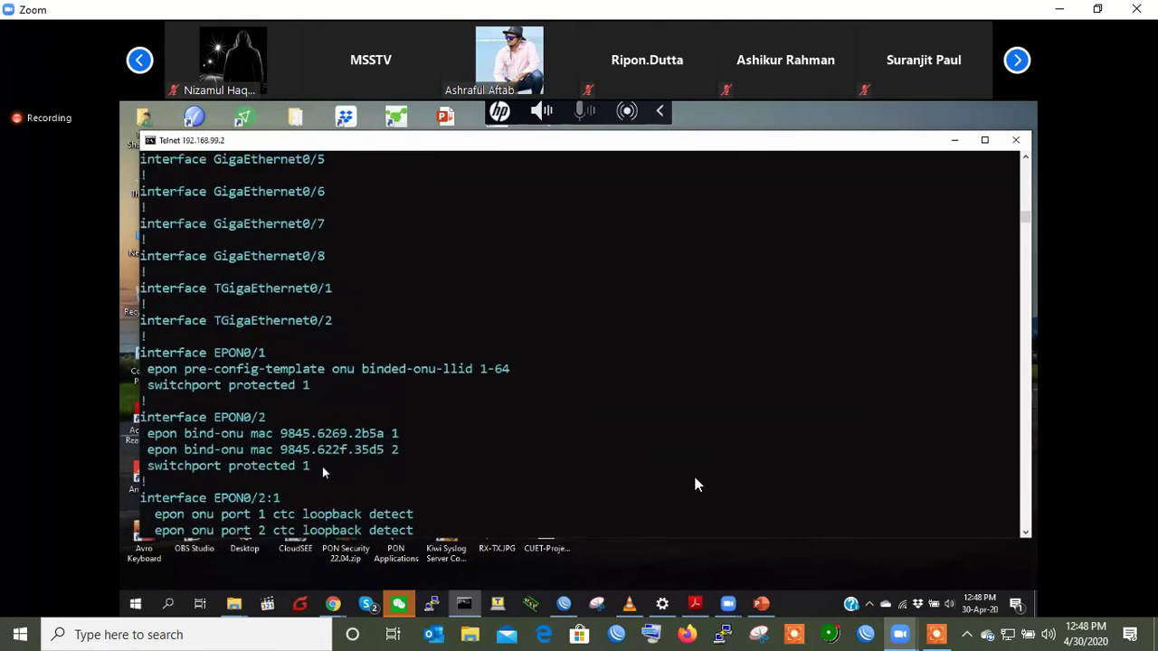
- Select the EPON0/2:2 ONU settings block, copy it and paste it at the config prompt
left_click_drag(142, 464, 317, 457)
left_click(317, 457)
scroll(316, 441, "down", 5)
scroll(317, 441, "down", 1)
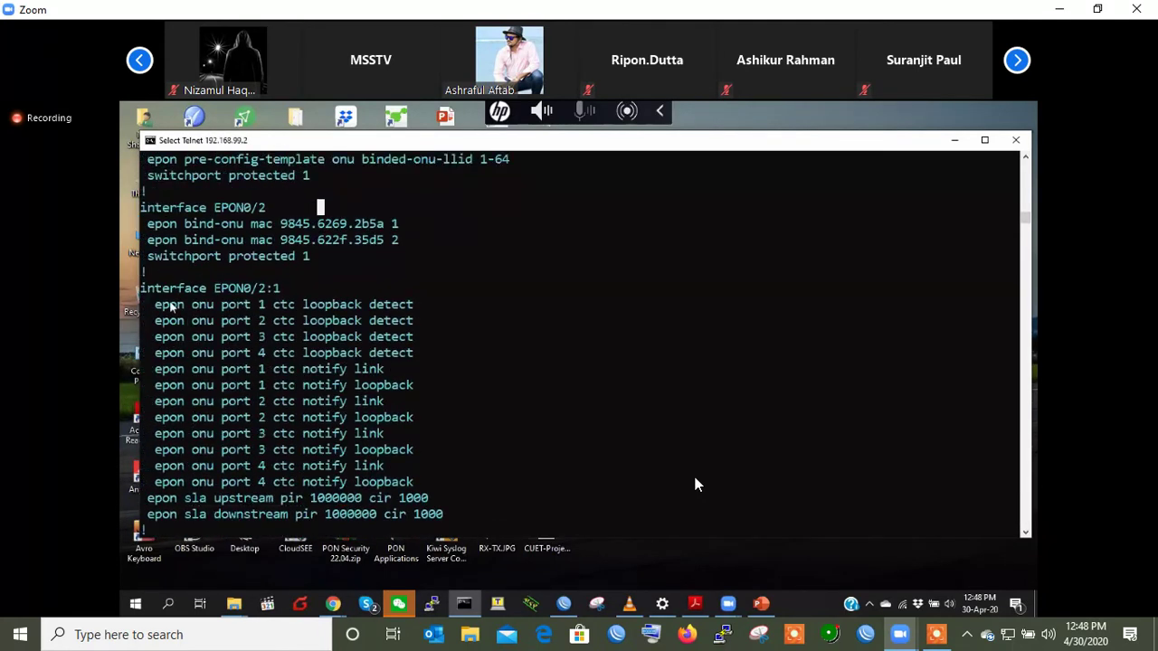
left_click_drag(143, 295, 458, 467)
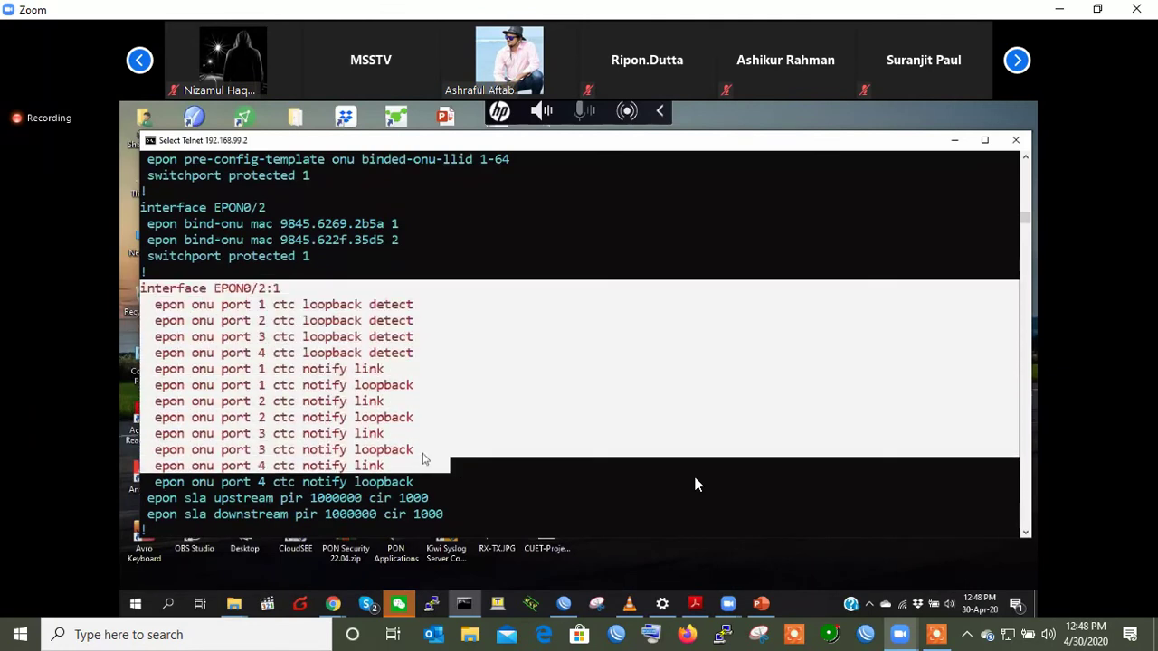
scroll(488, 468, "down", 4)
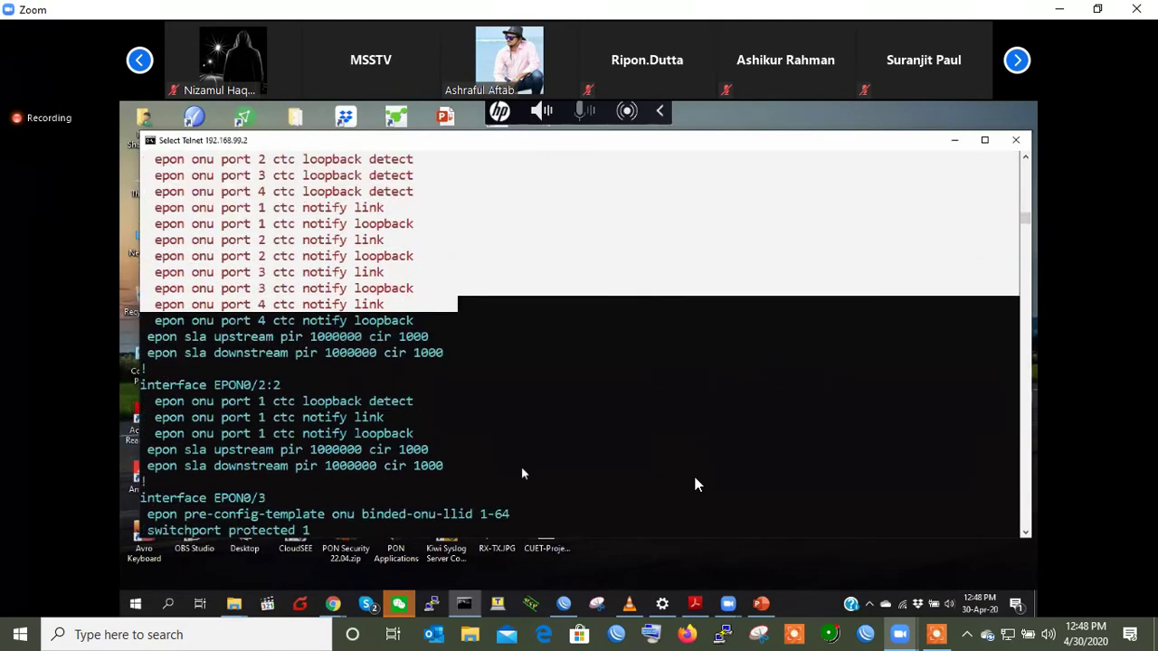
left_click_drag(159, 400, 522, 469)
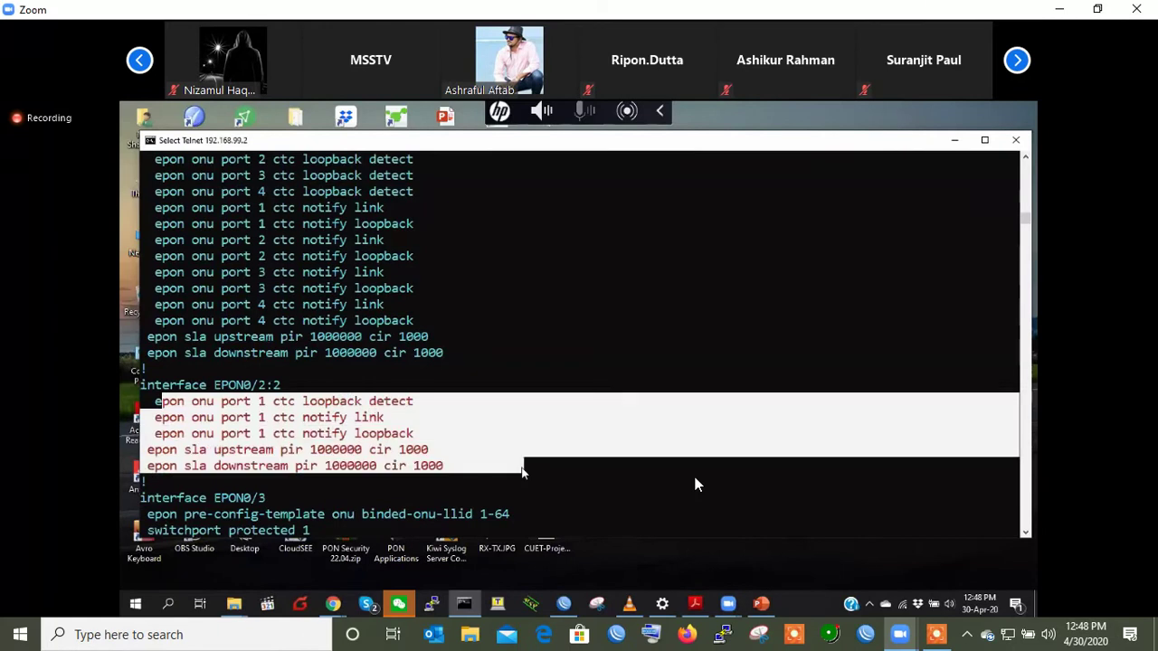
right_click(521, 469)
right_click(522, 469)
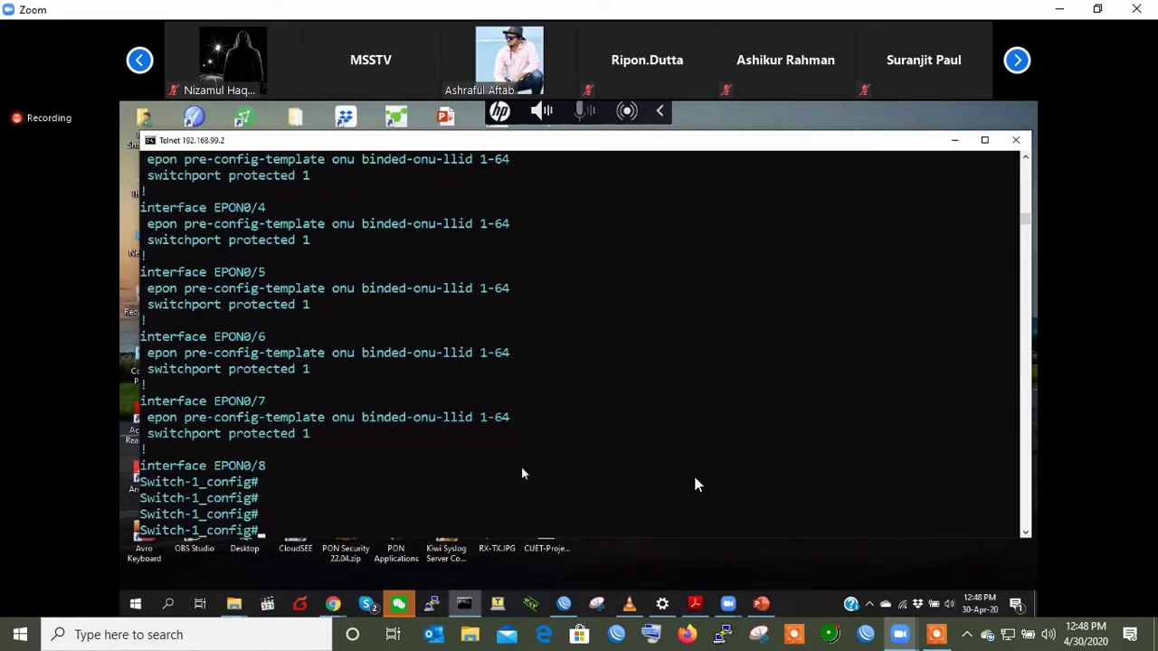
- Exit configuration mode with 'ex'
key("Return")
key("Return")
key("Return")
key("Return")
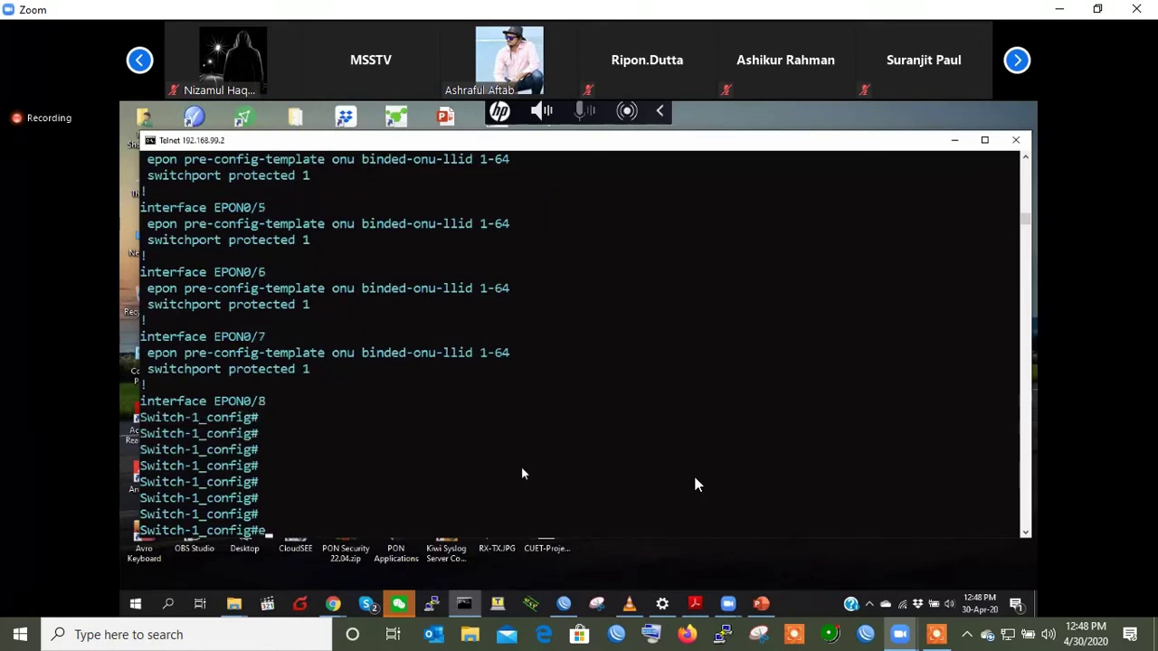
type("ex")
key("Return")
key("Return")
key("Return")
key("Return")
key("Return")
key("Return")
key("Return")
key("Return")
key("Return")
- Run 'epon configuration-move from ePON 0/2 to epON 0/1', deregistering both ONUs
type("epon")
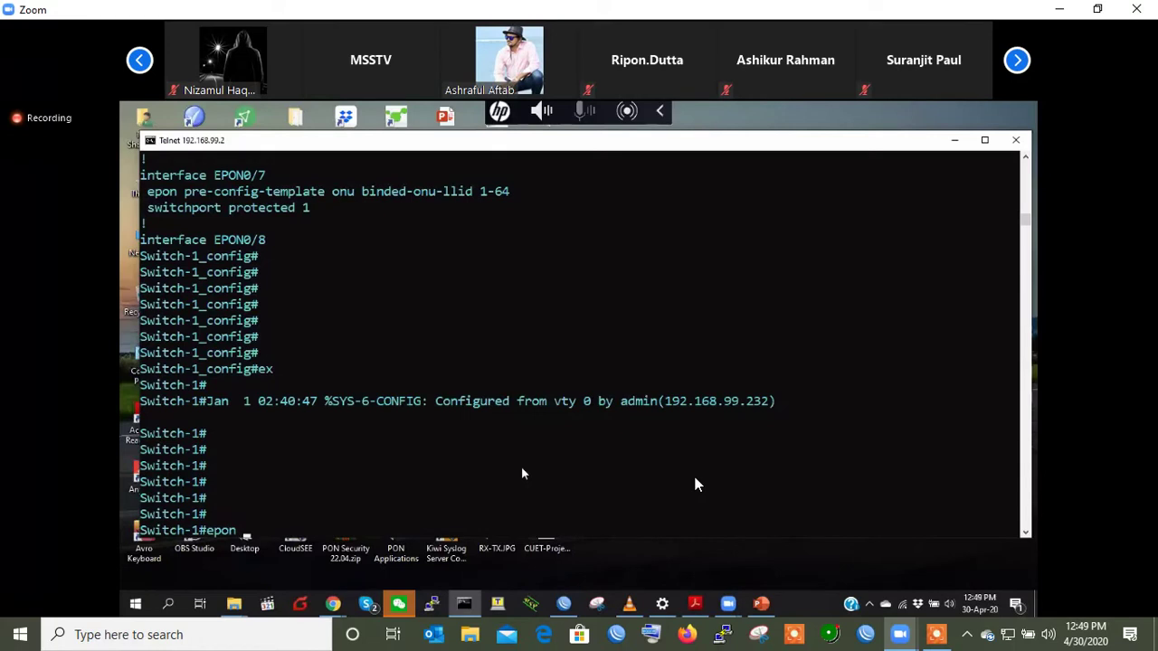
type(" con")
key("Tab")
type("fi")
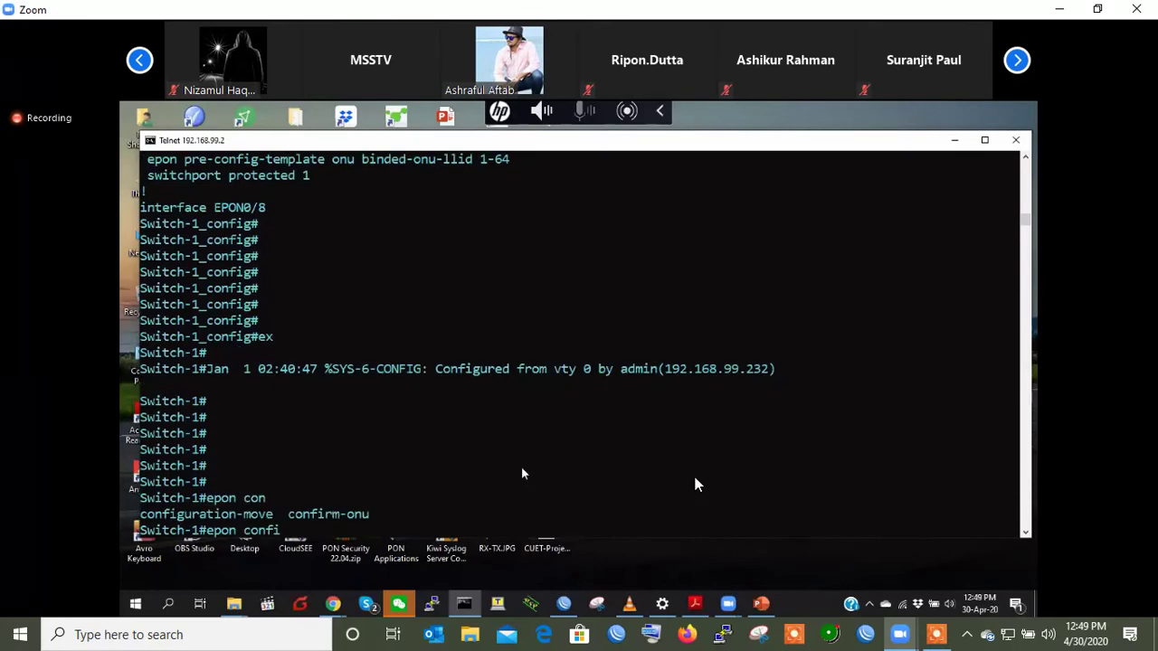
type("g")
key("Tab")
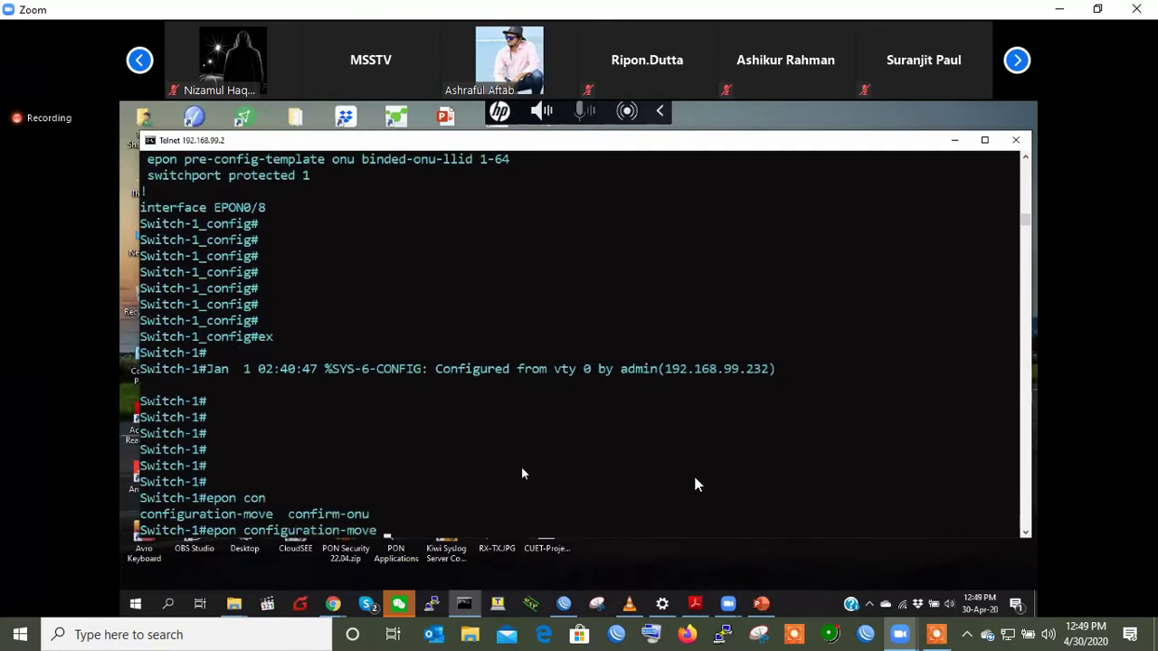
type("from ePON 0/2")
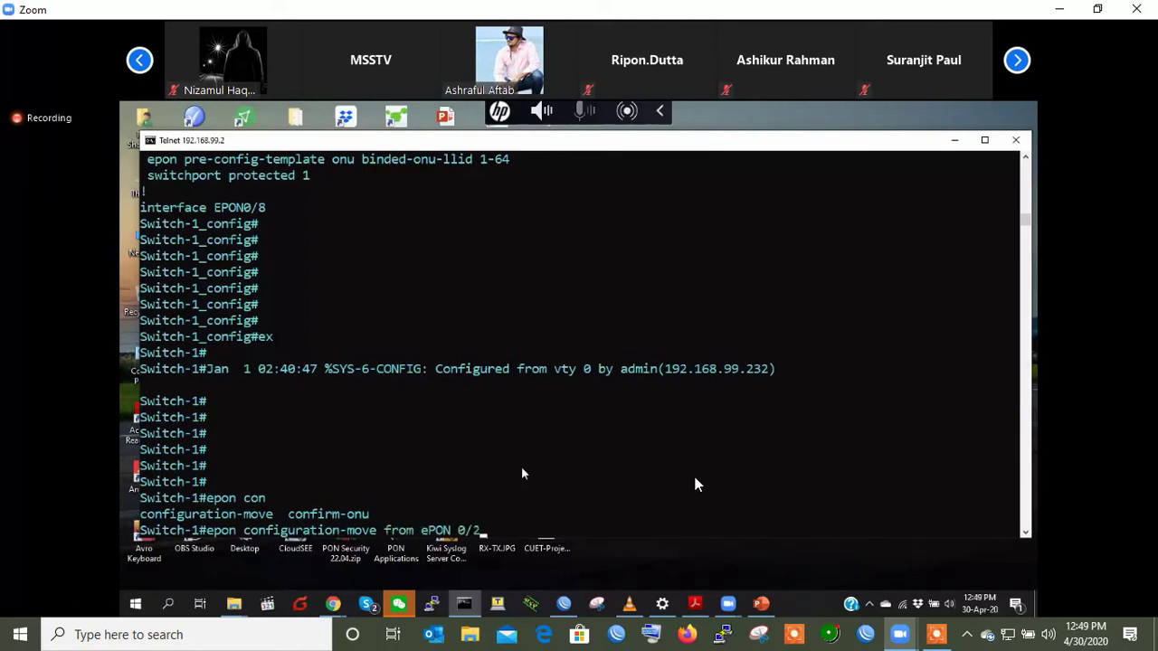
type(" to epON 0/1")
key("Return")
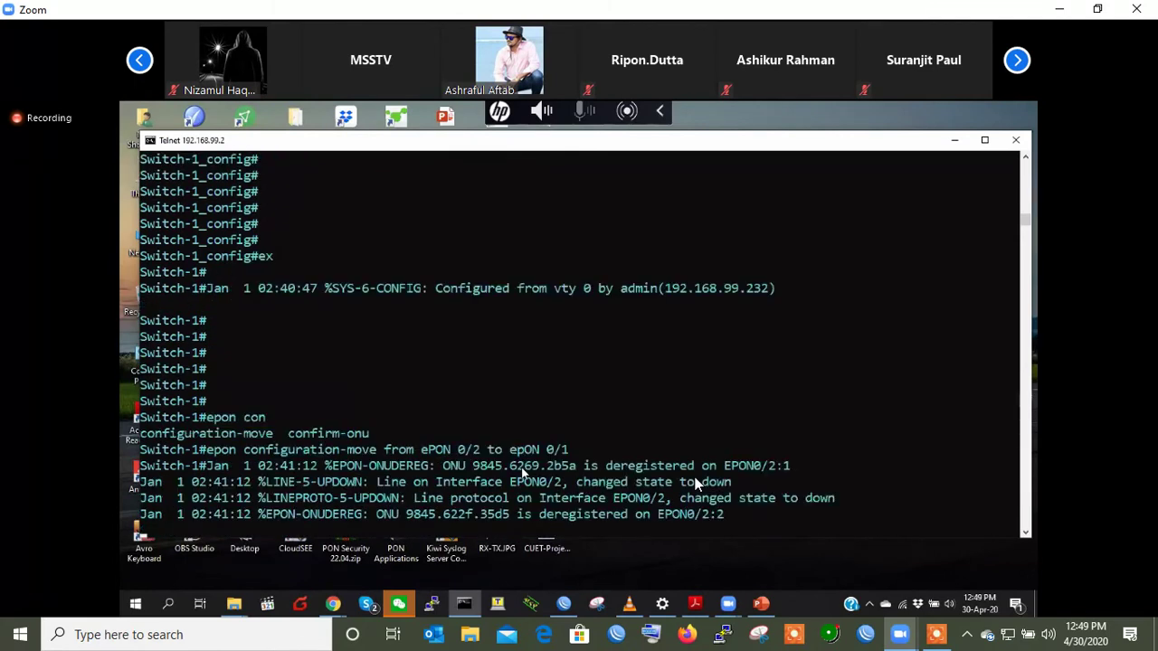
key("Return")
key("Return")
key("Return")
key("Return")
- List the running configuration with 'show ru' through several pages, then return to the prompt
type("show ru")
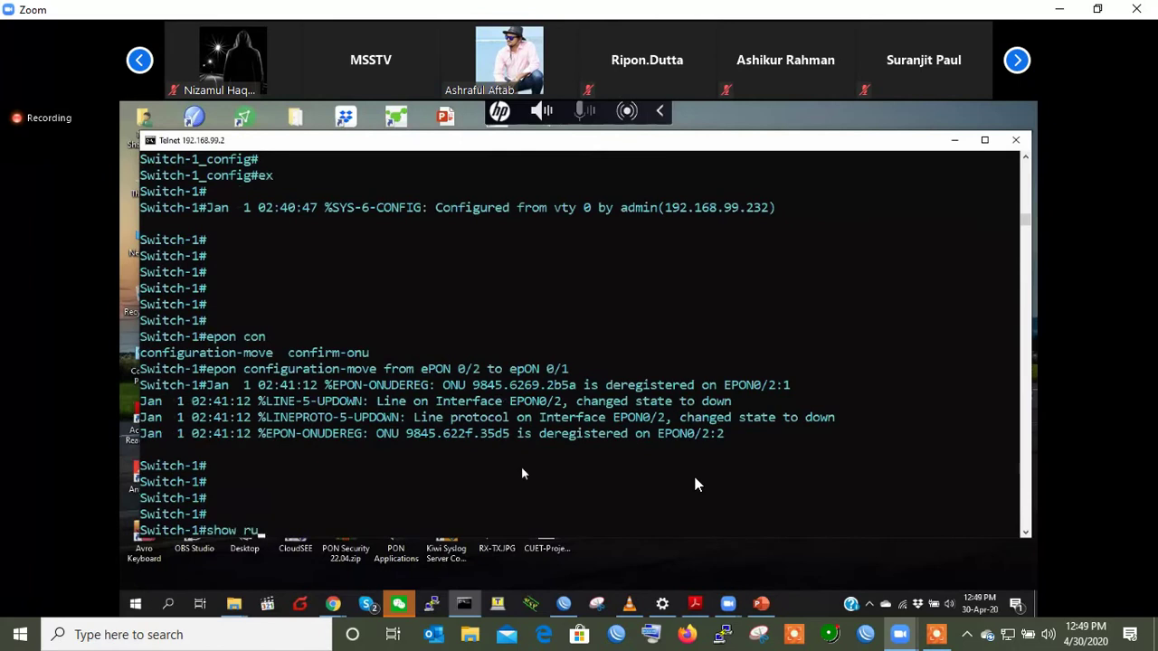
key("Tab")
key("Return")
key("space")
key("space")
key("space")
key("space")
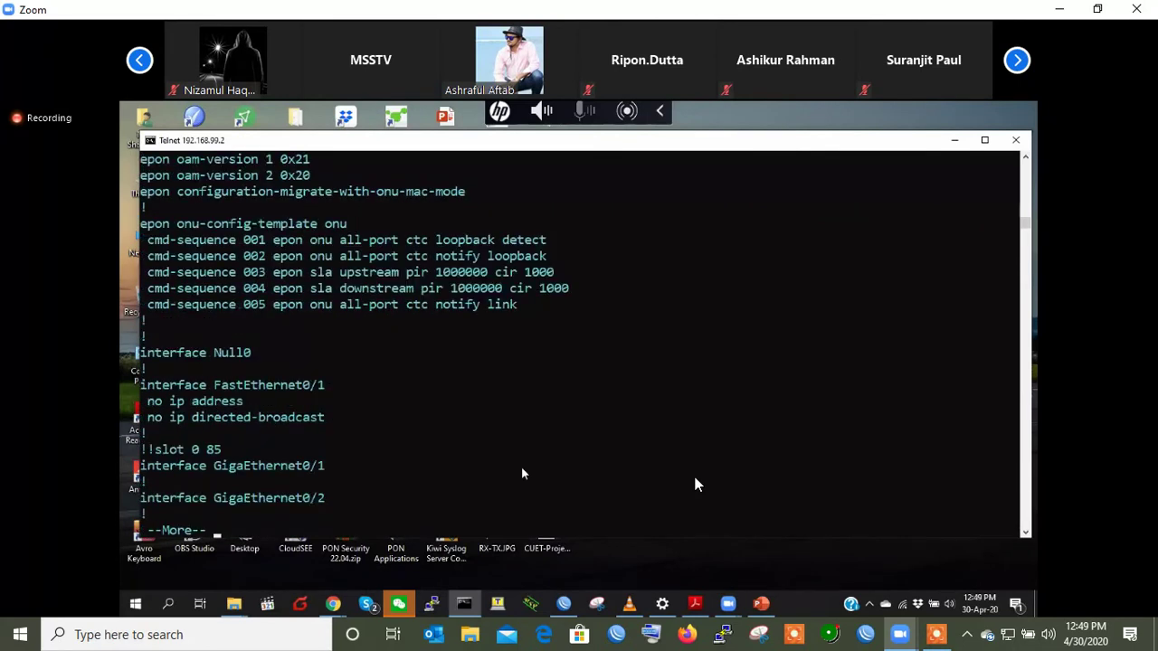
key("space")
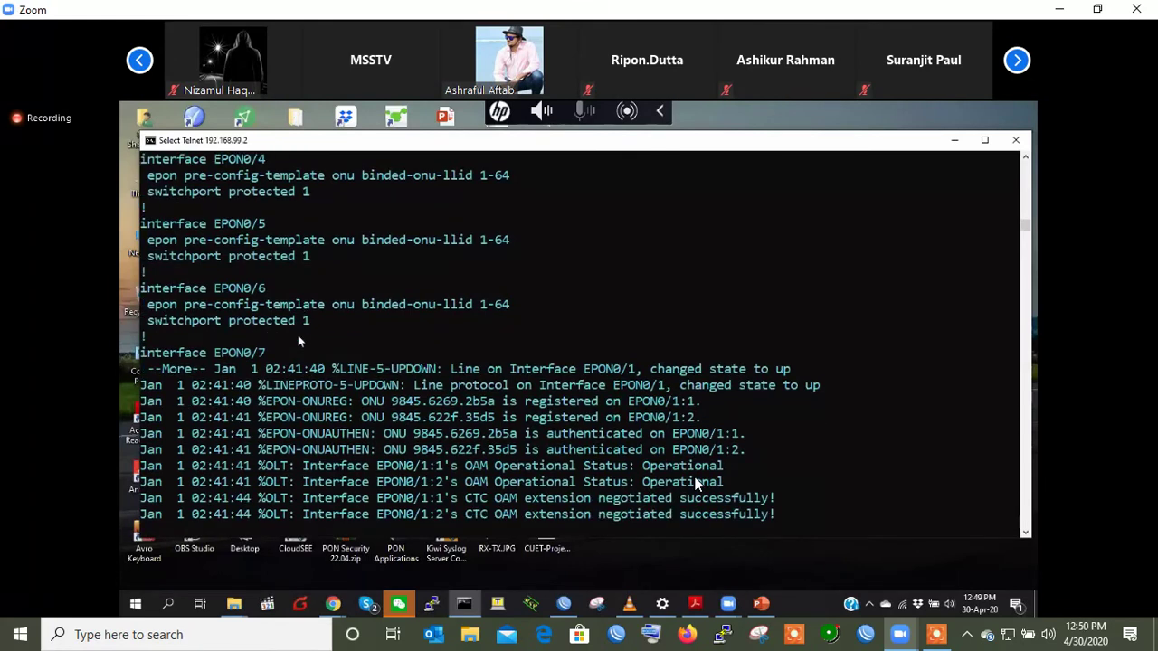
key("Escape")
key("Return")
key("Return")
key("Return")
key("Return")
key("Return")
- Run 'show running-config' again and page forward to the EPON0/1:1 port settings
type("show running-config")
key("Return")
key("space")
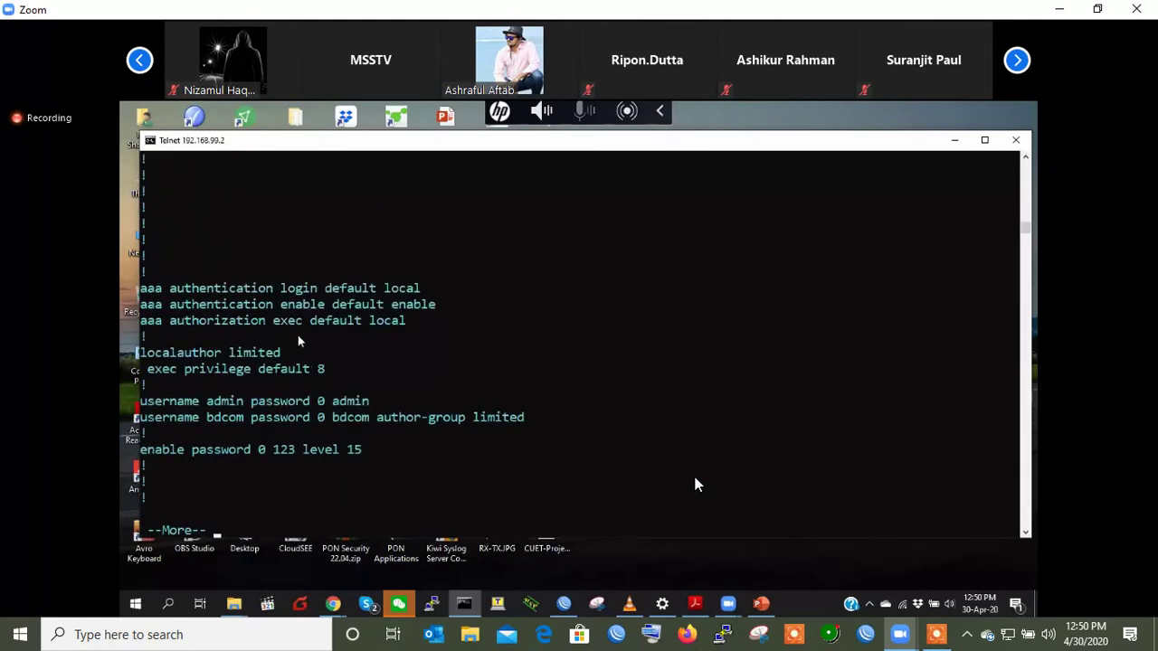
key("space")
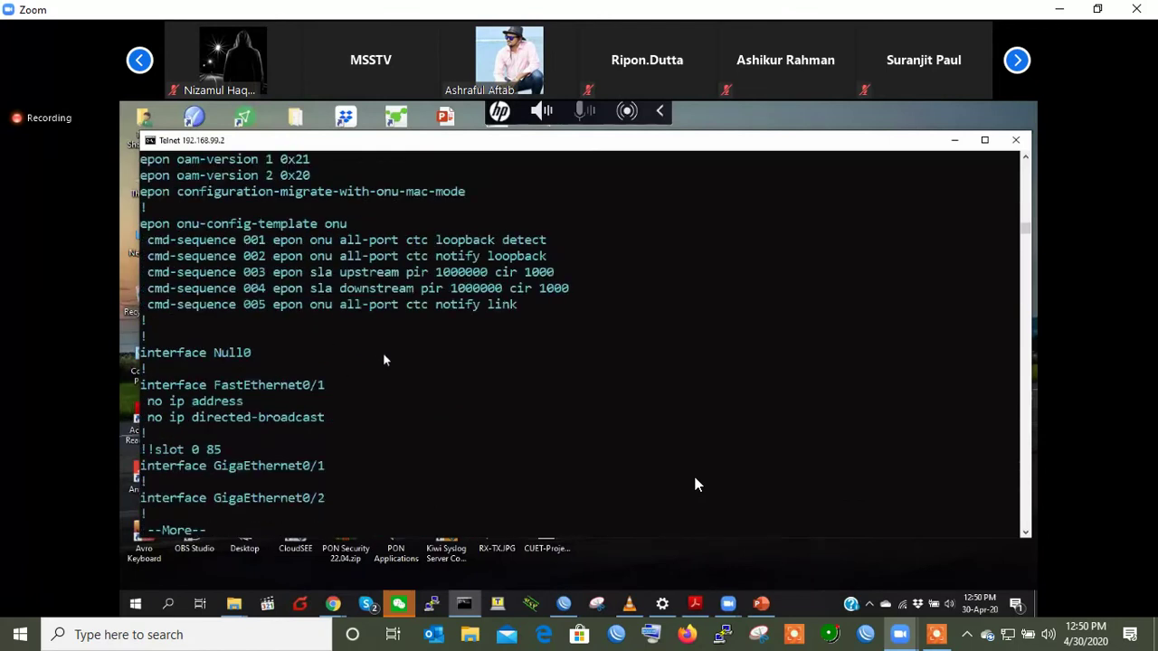
key("space")
key("space")
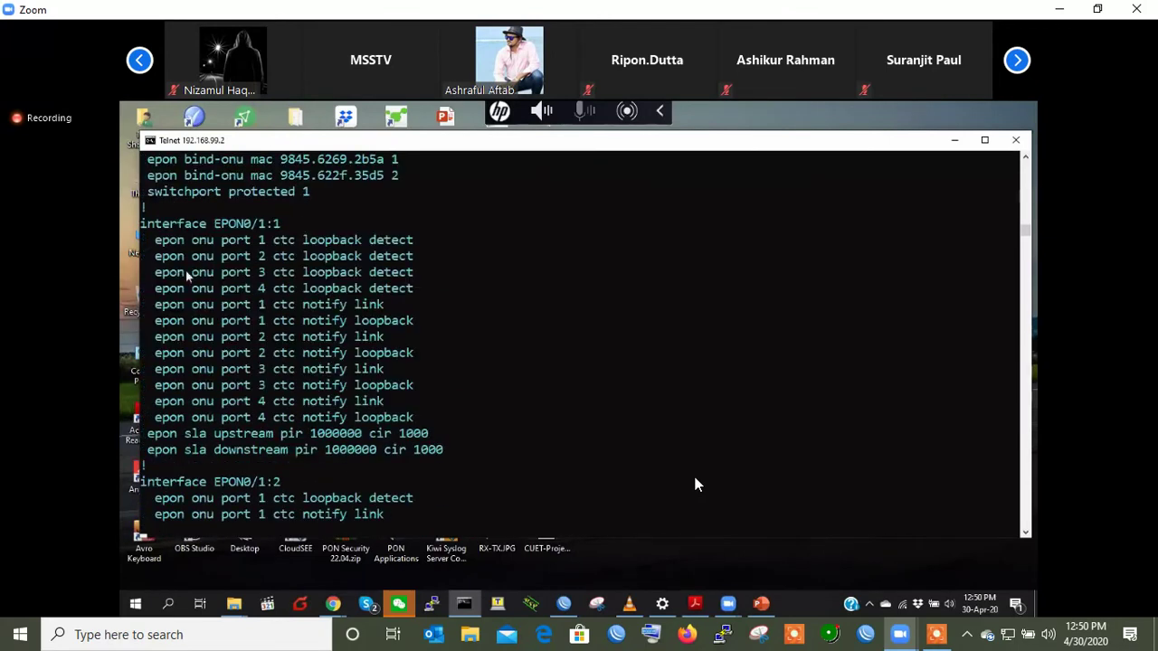
key("space")
- Highlight the EPON0/1:1 settings block for review, then let the listing finish
scroll(452, 450, "up", 3)
left_click_drag(142, 239, 458, 498)
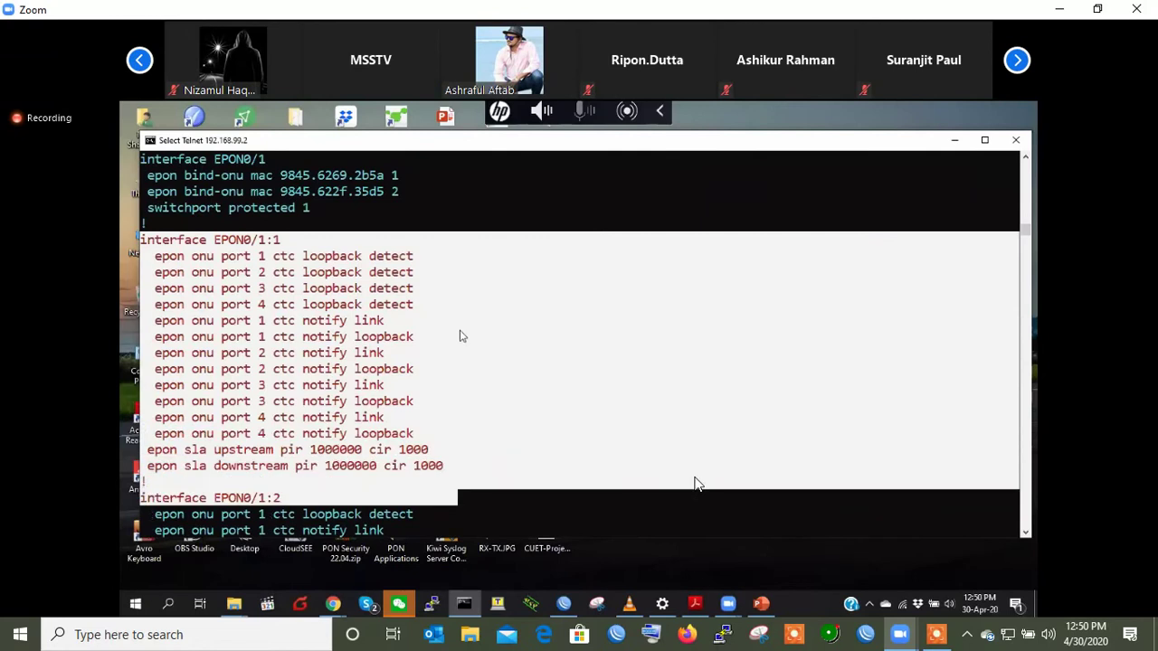
scroll(460, 336, "down", 5)
scroll(452, 226, "up", 7)
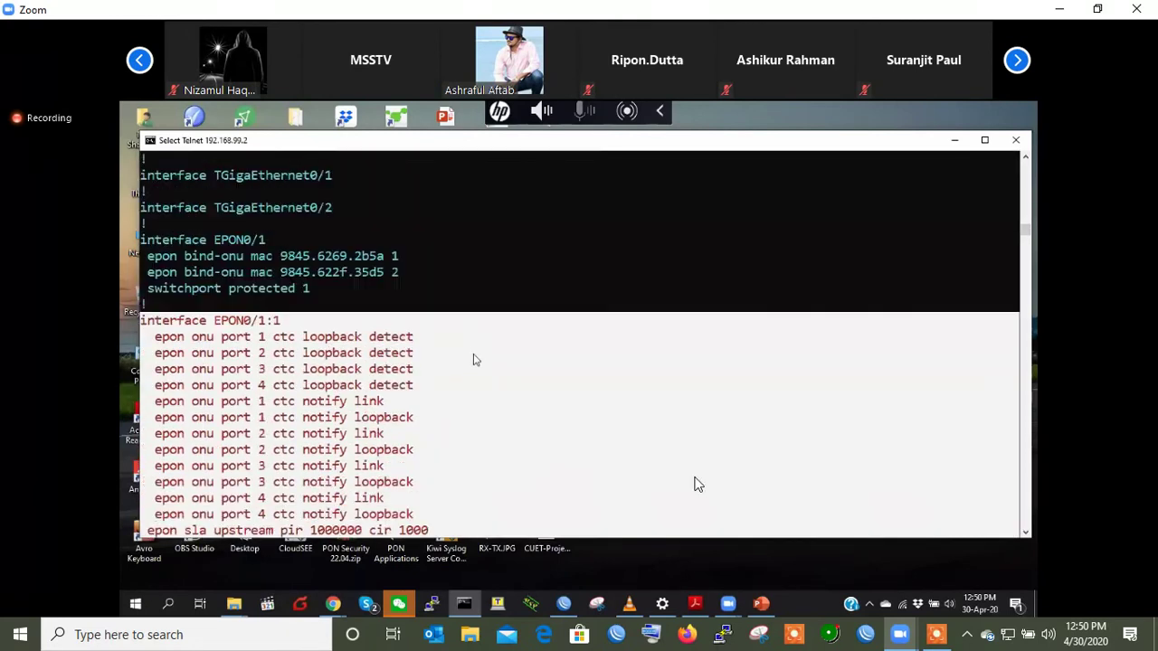
left_click(475, 357)
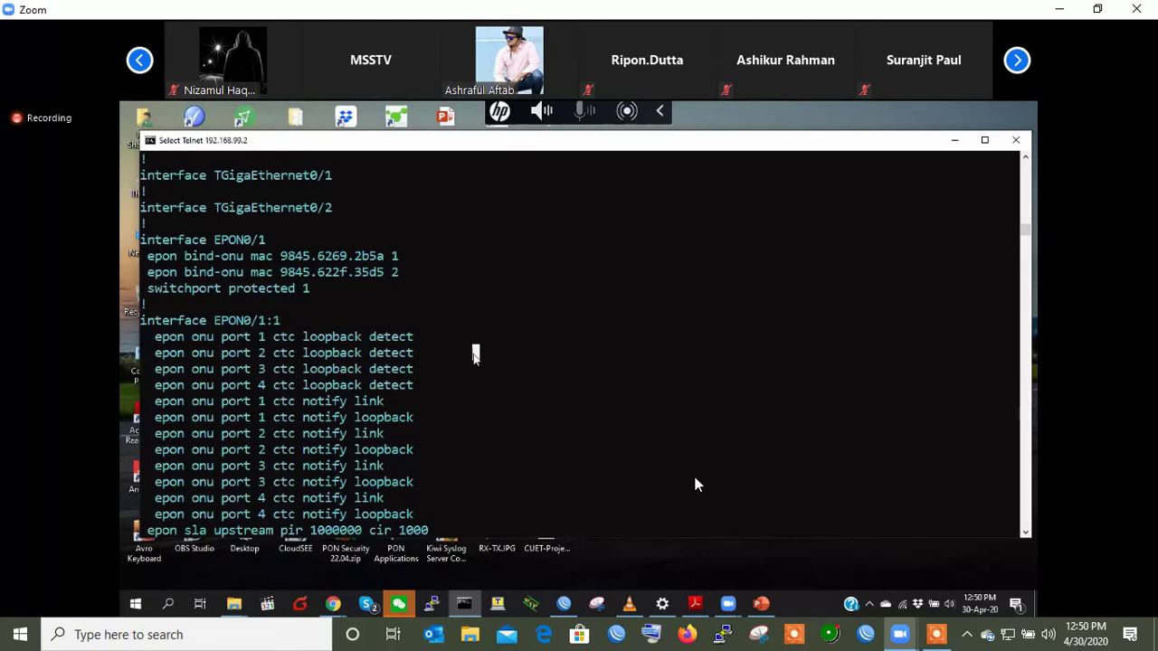
key("Escape")
key("space")
key("Return")
key("Return")
- Enter config mode and run 'show epon onu-information'
type("config")
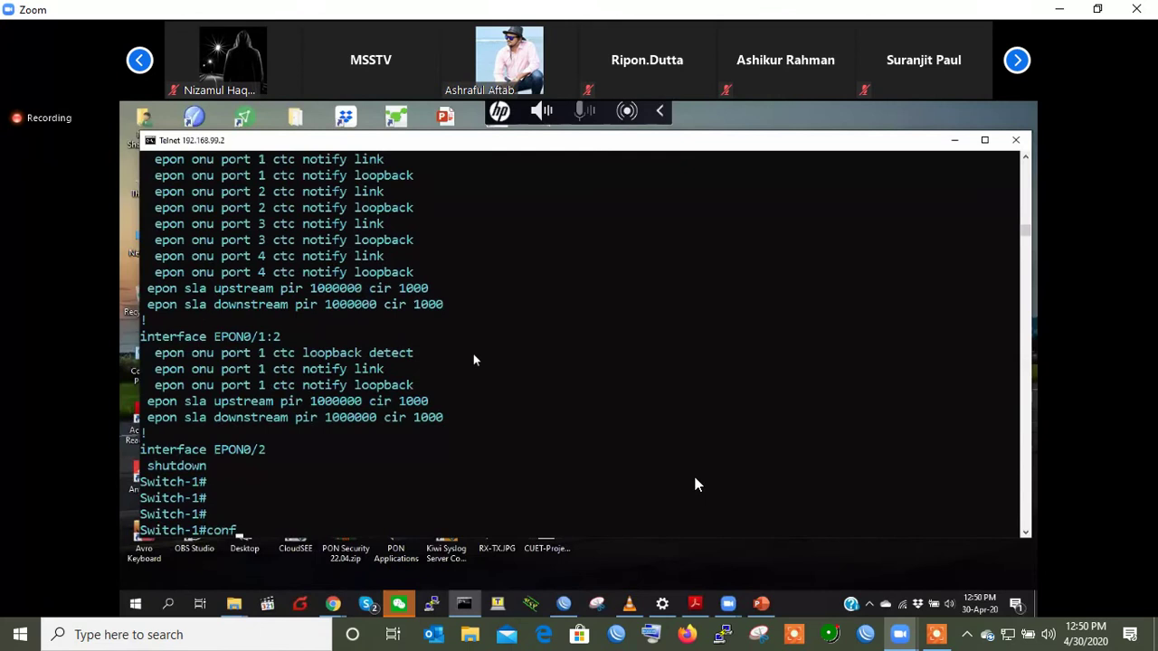
key("Return")
key("Return")
key("Return")
key("Return")
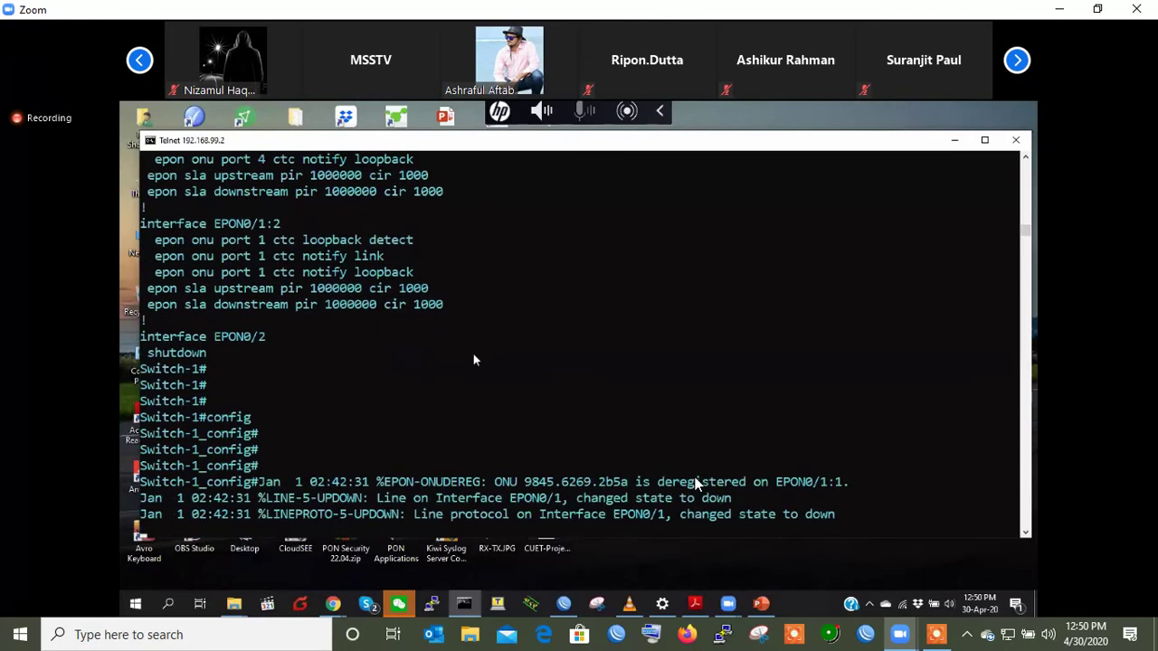
key("Return")
key("Return")
key("Return")
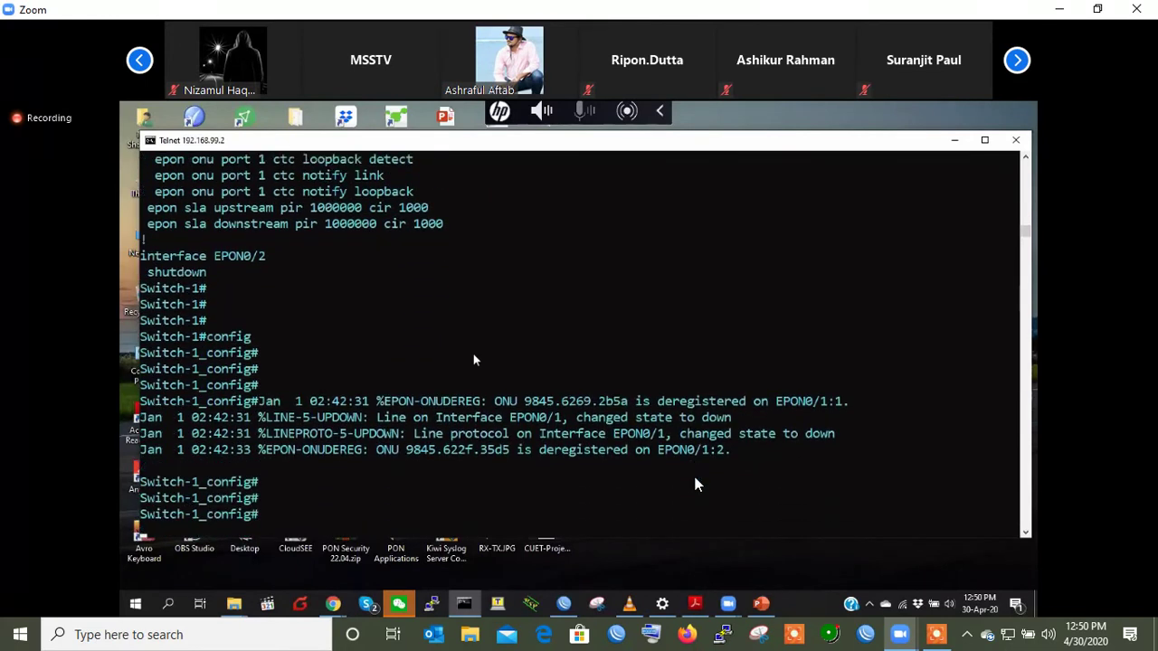
key("Return")
key("Return")
key("Return")
key("Return")
type("show epon onu-information")
key("Return")
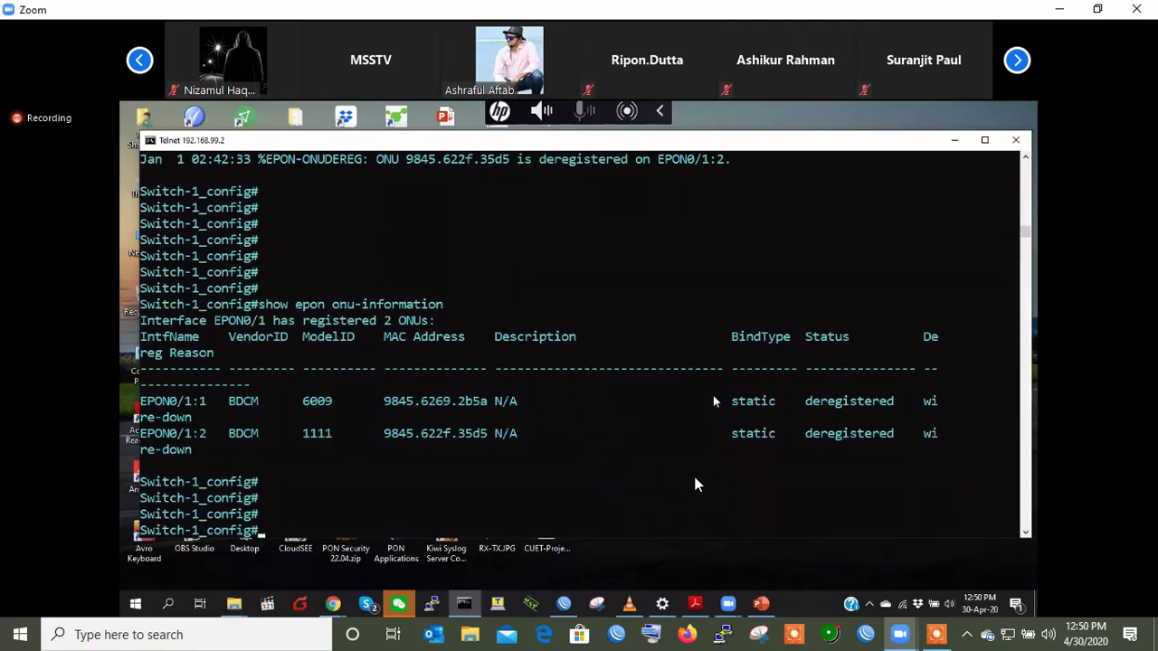
- Highlight both ONUs' deregistered status and wire-down reason, then type 'epon onu-lost-time ?'
double_click(165, 417)
double_click(168, 450)
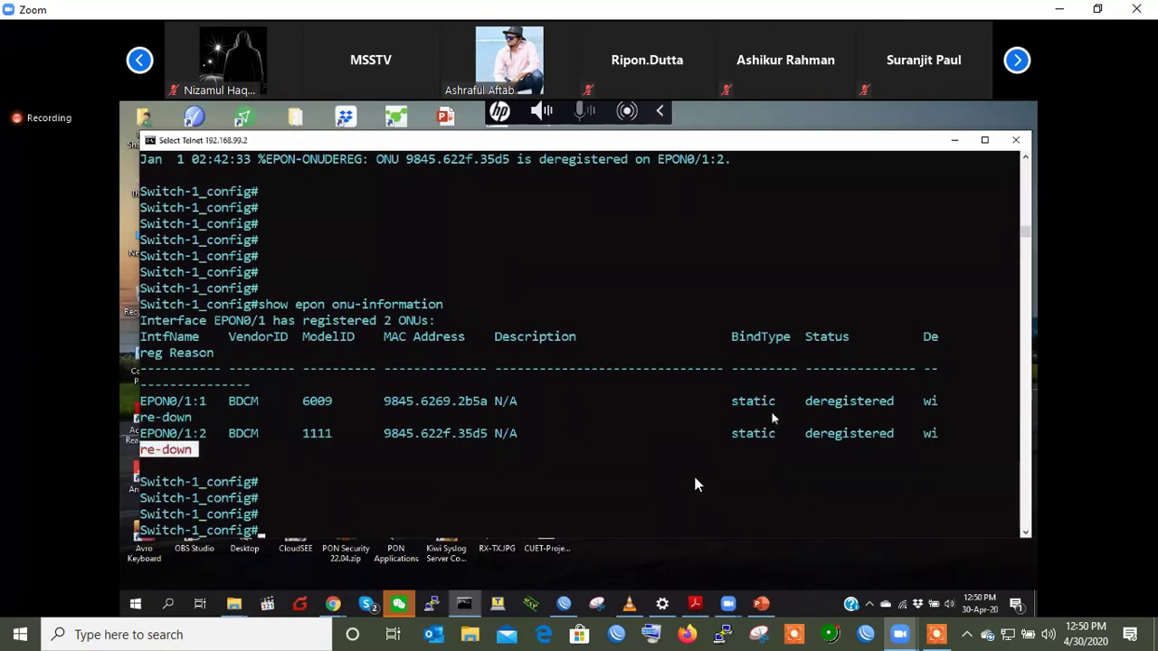
double_click(839, 404)
double_click(835, 434)
left_click(511, 466)
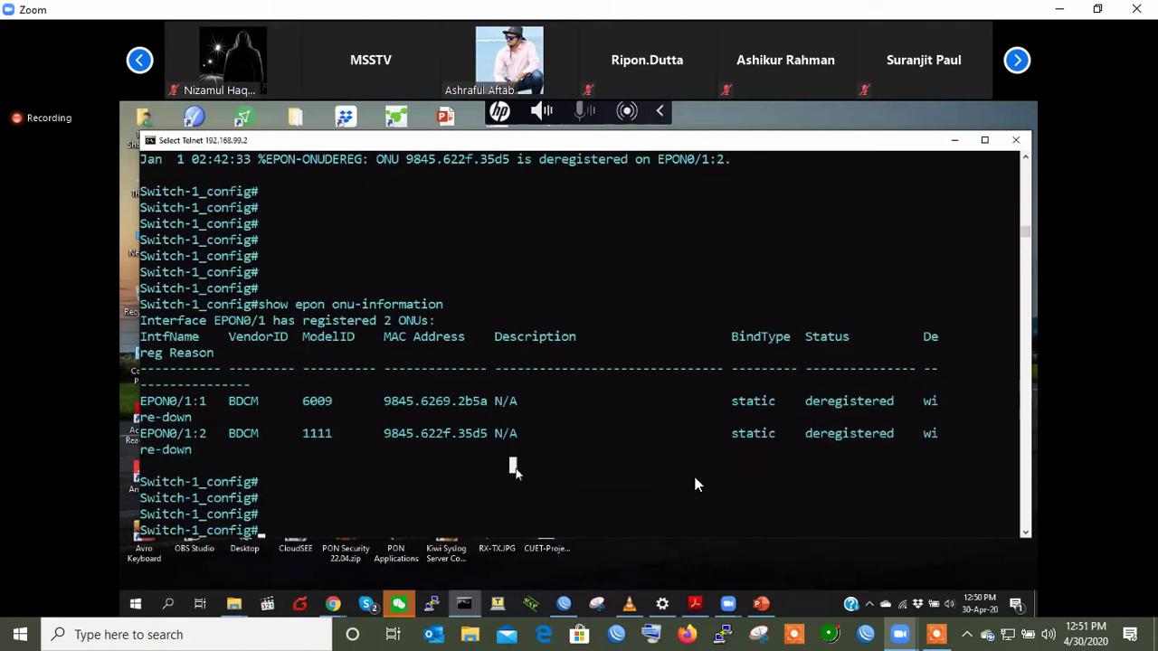
left_click(830, 413)
double_click(829, 413)
double_click(832, 434)
left_click(571, 449)
key("Return")
key("Return")
key("Return")
key("Return")
type("ep")
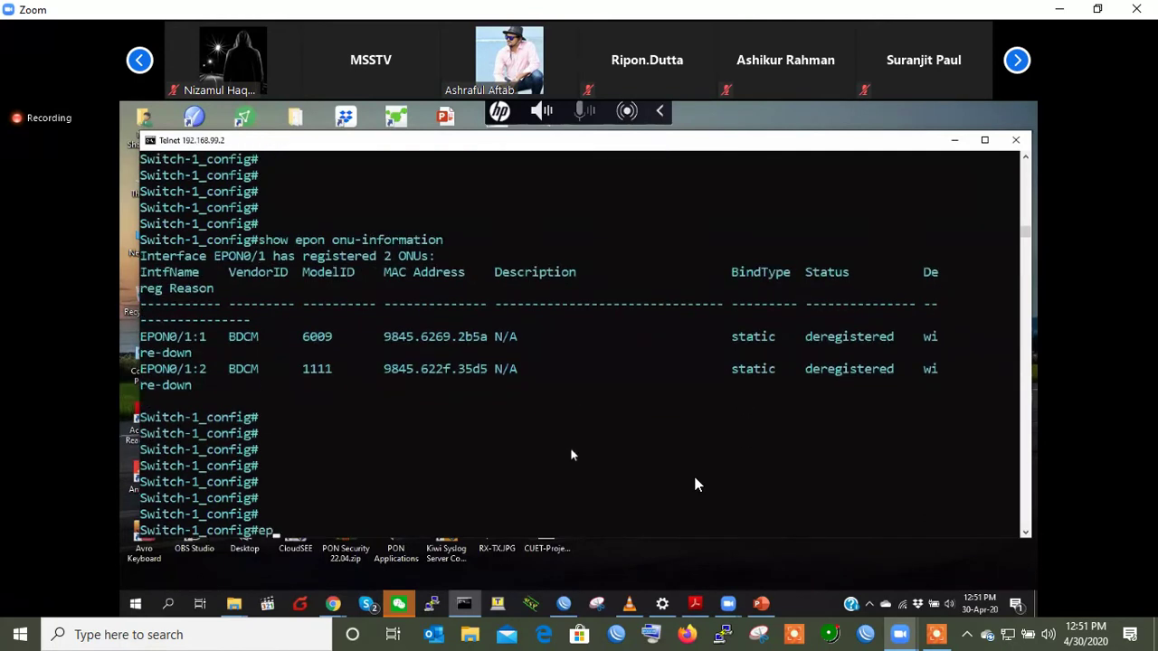
type("on onu-lost-time ?")
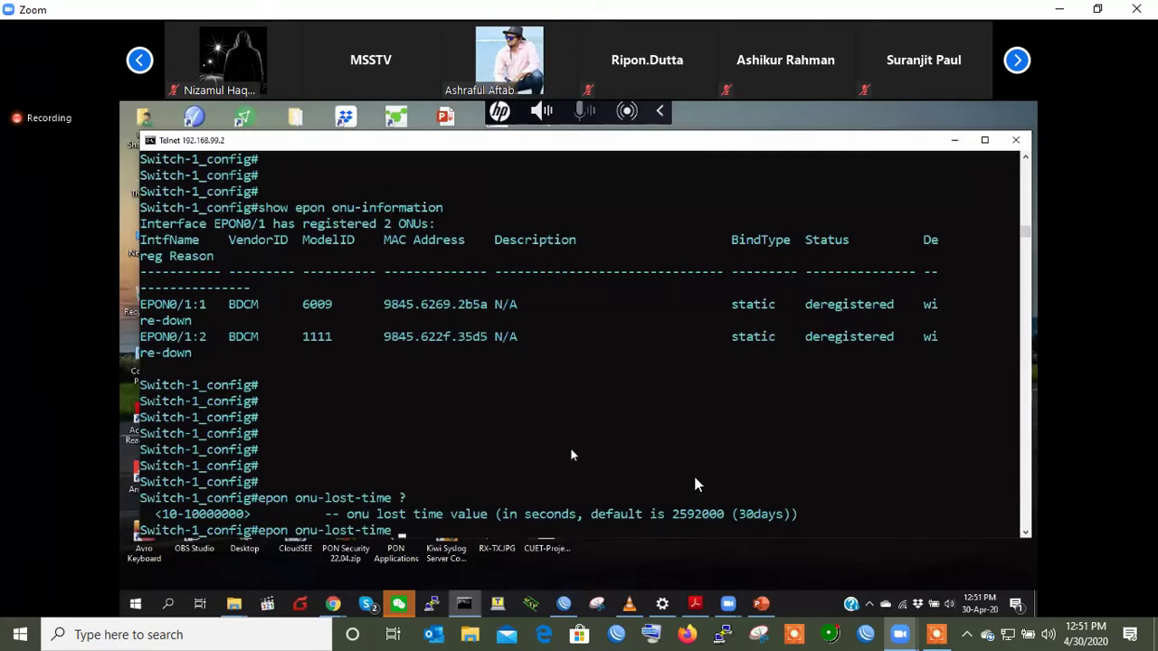
- Enable automatic clearing of lost ONUs with 'epon auto-clear-onu-lost enable'
type("10")
key("BackSpace")
key("BackSpace")
key("BackSpace")
key("BackSpace")
key("BackSpace")
key("BackSpace")
key("BackSpace")
key("BackSpace")
key("BackSpace")
key("BackSpace")
key("BackSpace")
key("BackSpace")
key("BackSpace")
key("BackSpace")
key("BackSpace")
key("BackSpace")
key("BackSpace")
key("BackSpace")
key("BackSpace")
key("BackSpace")
key("Return")
key("Return")
key("Return")
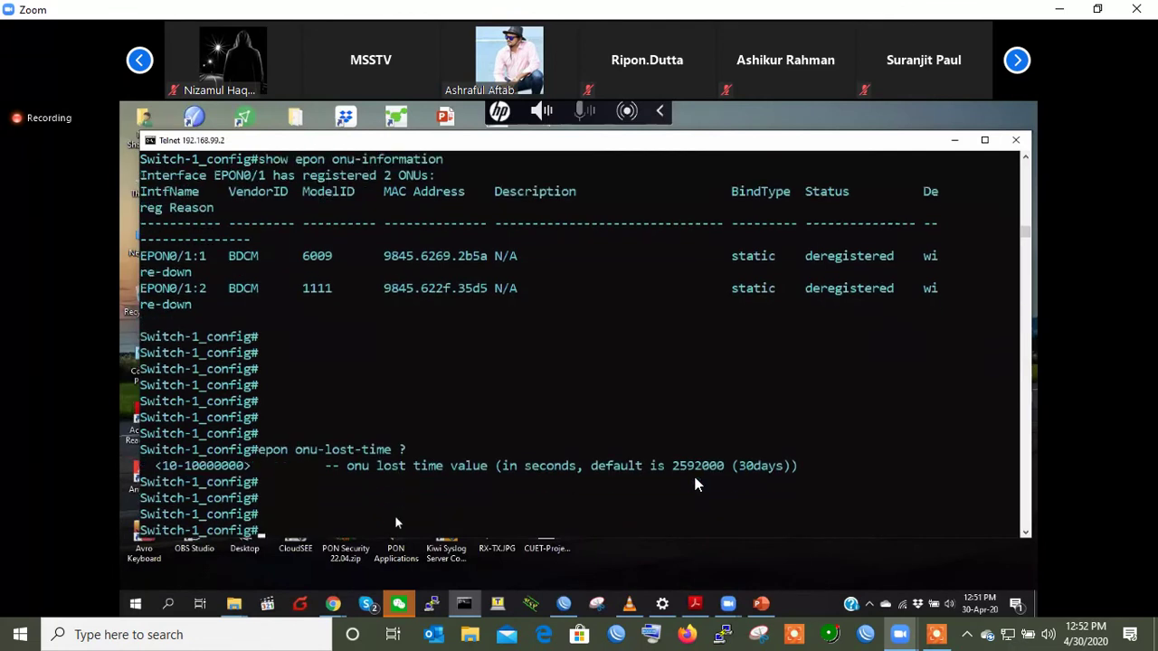
type("epon au")
key("Tab")
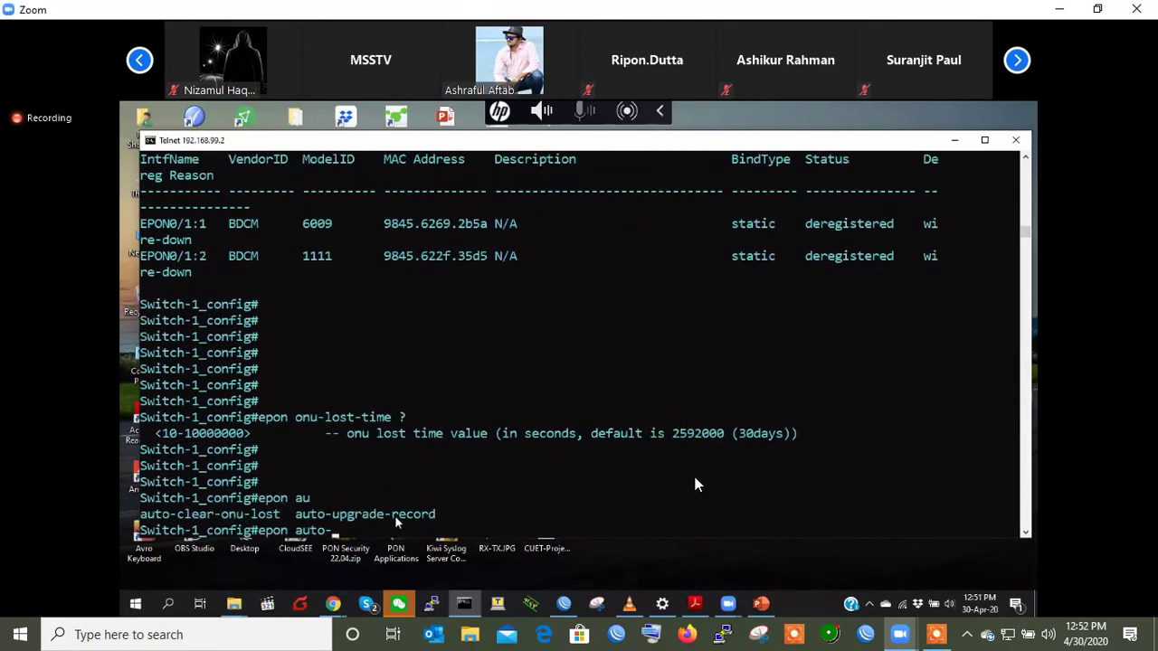
type("cl")
key("Tab")
key("Return")
key("Return")
key("Return")
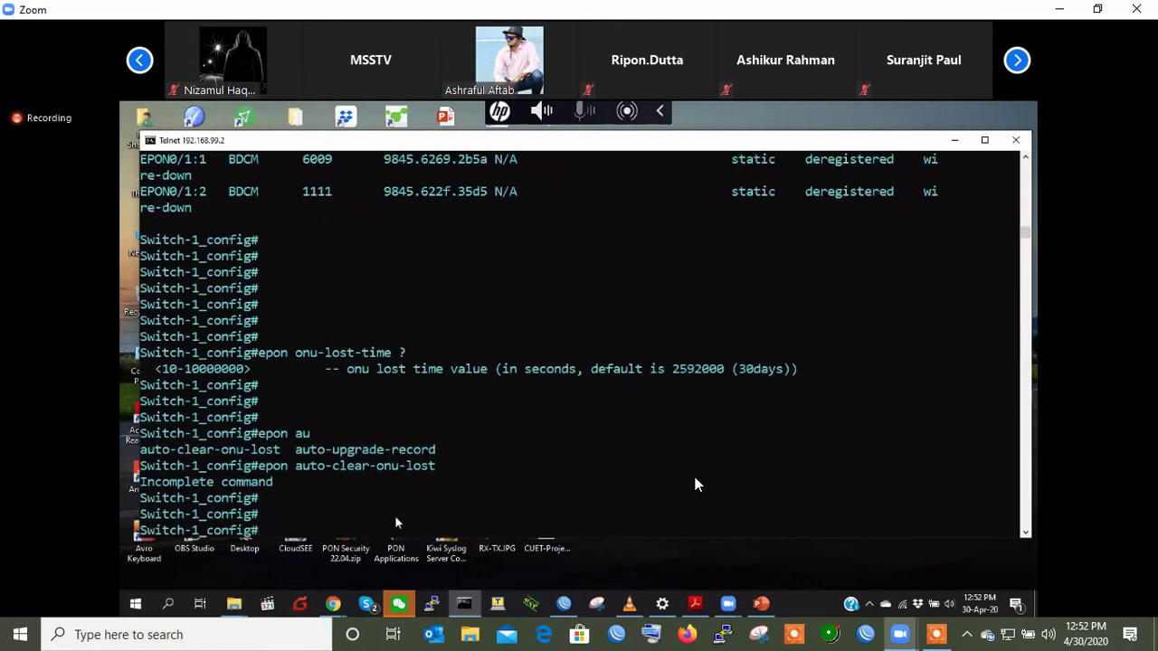
key("Up")
type("enable")
key("Return")
key("Return")
key("Return")
key("Return")
key("Return")
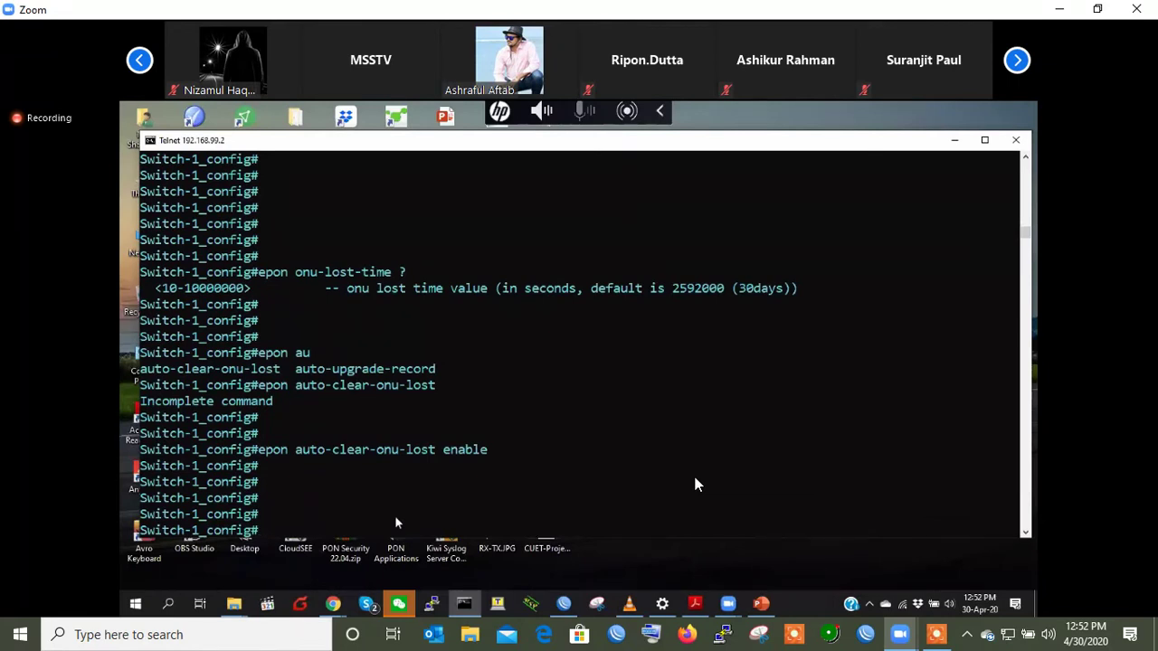
- Run 'show epon onu-information', then recall the ONU configuration-move command from history
type("show epon los")
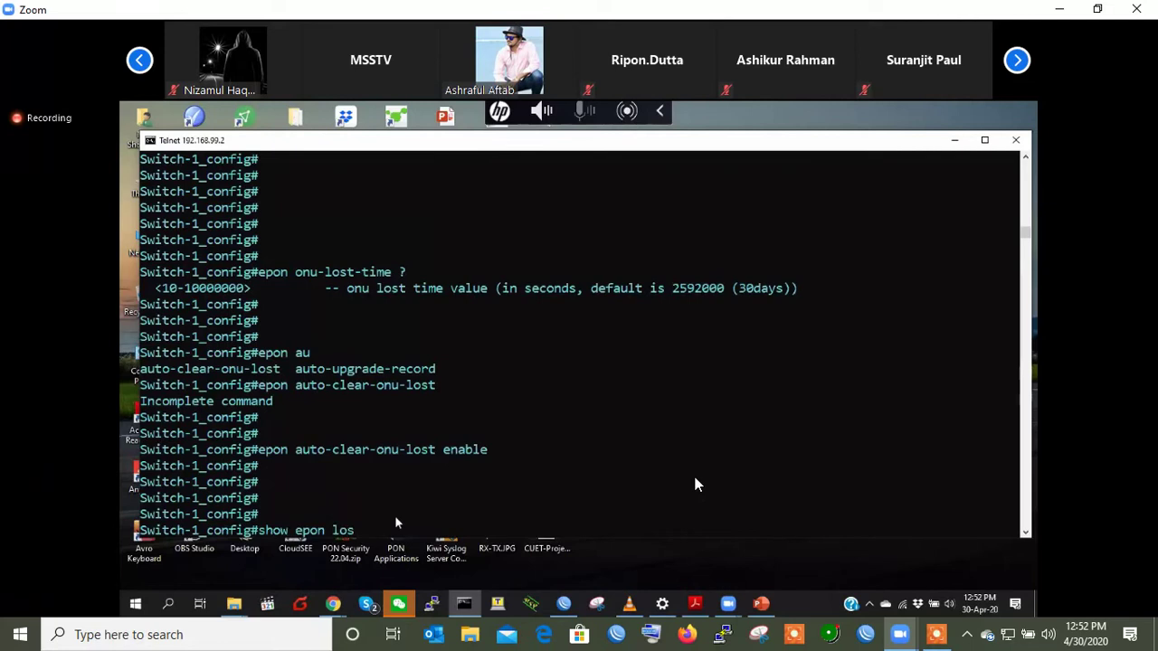
key("BackSpace")
key("BackSpace")
type("onu-information")
key("Return")
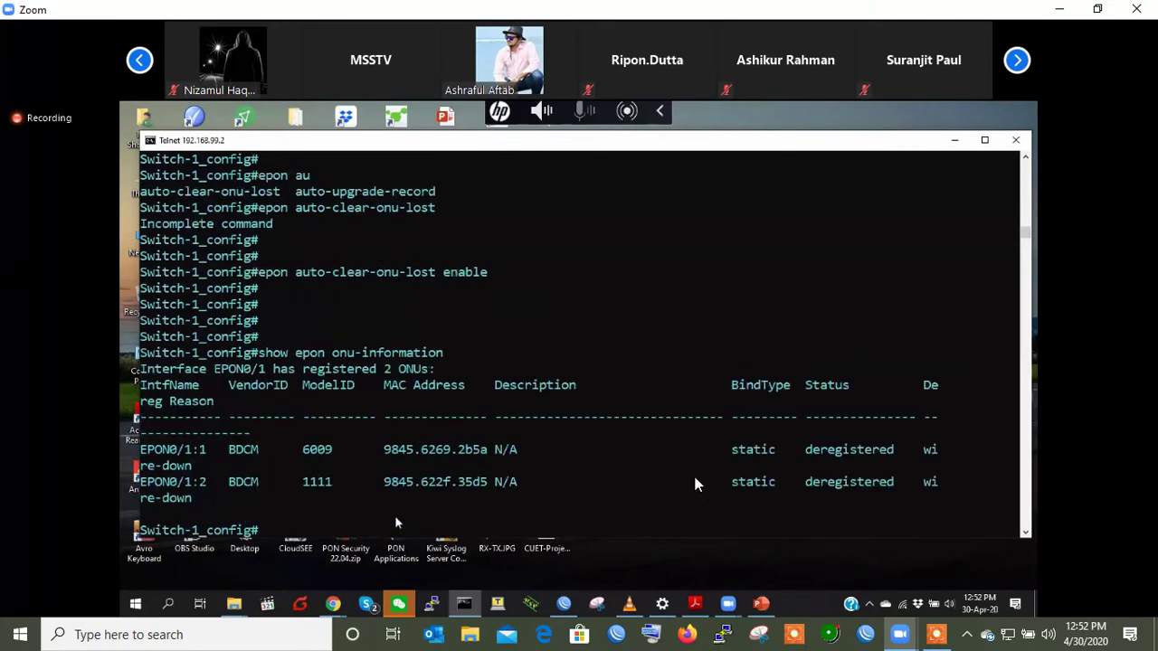
key("Up")
key("Up")
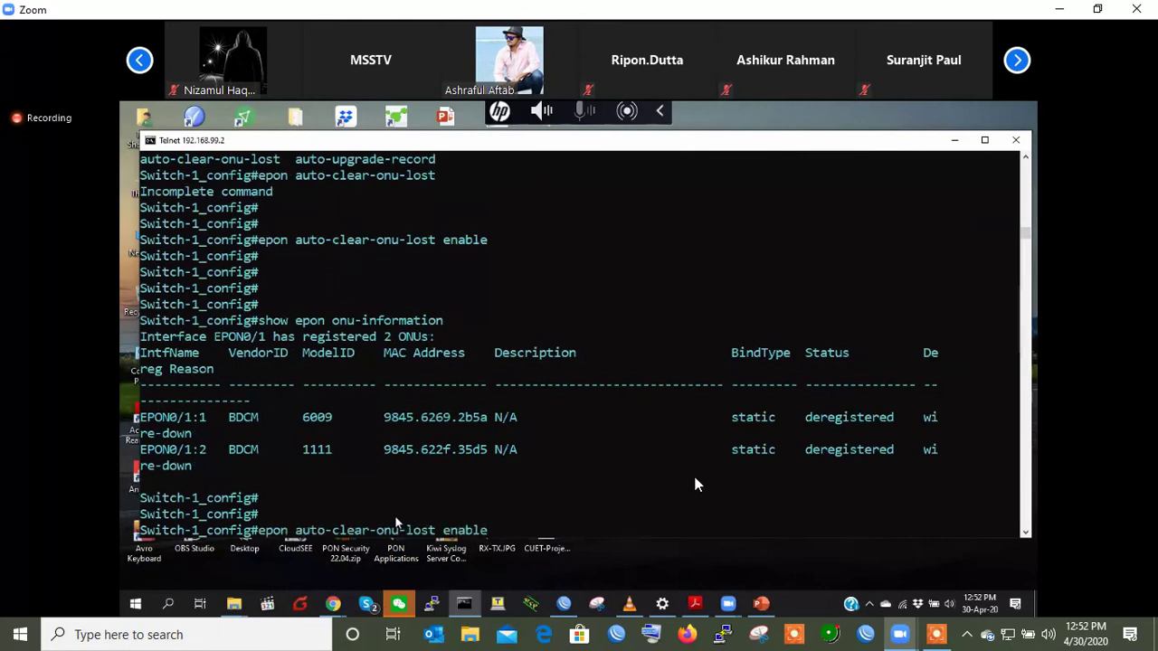
key("Up")
key("Down")
key("Down")
key("Up")
key("Up")
key("Down")
key("Down")
key("Up")
key("Up")
key("Up")
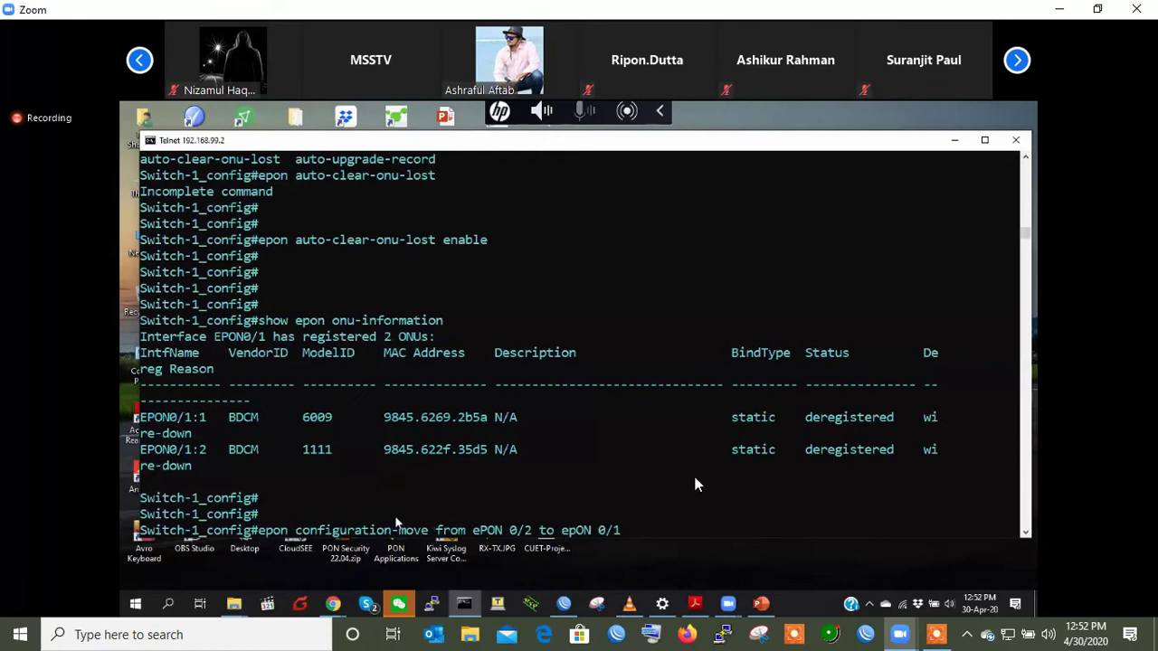
- Try the recalled configuration-move command, then set 'epon onu-lost-time 10'
key("Return")
key("Return")
key("Return")
key("Return")
key("Return")
key("Return")
type("show epon ")
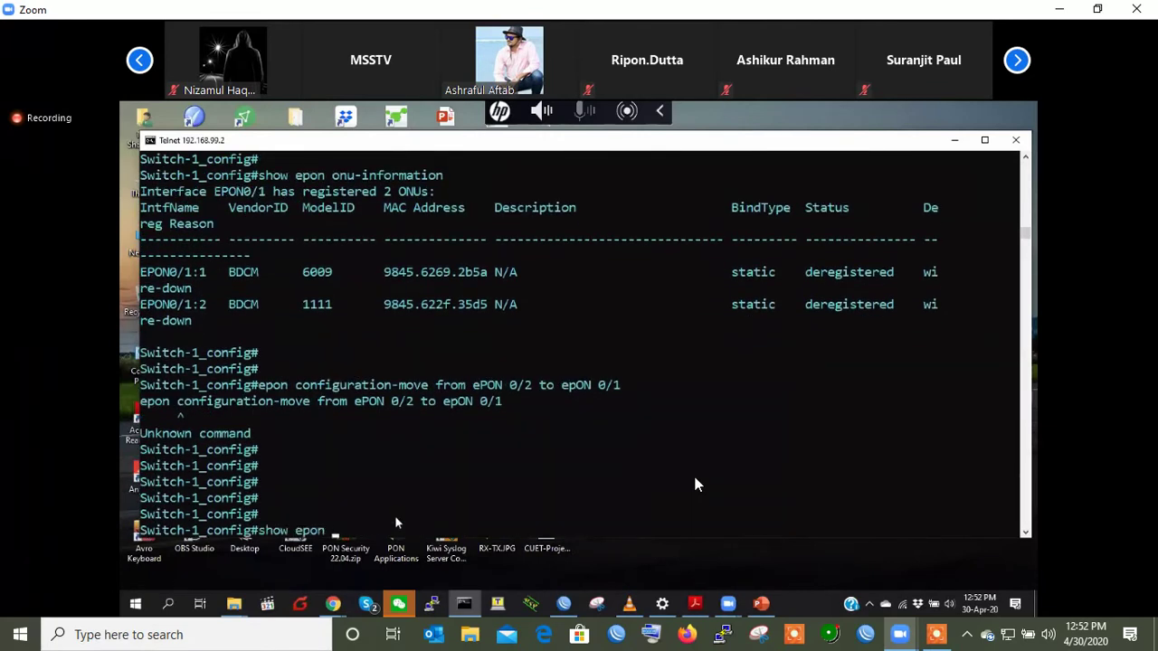
type("loid-bind-table")
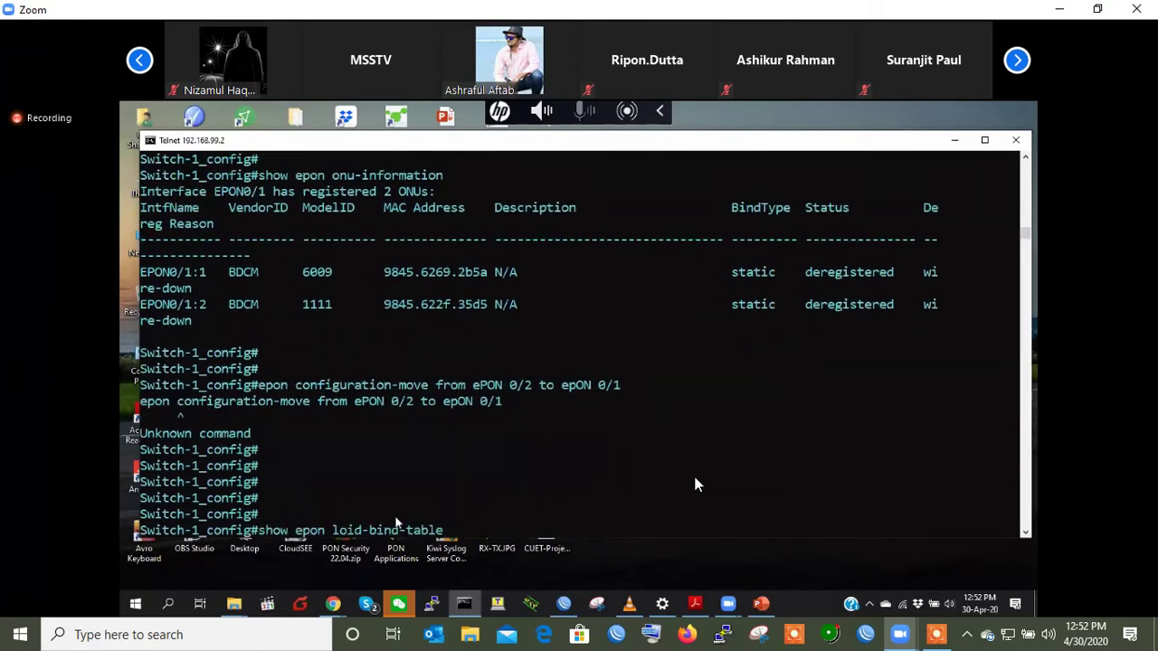
key("BackSpace")
key("BackSpace")
key("BackSpace")
key("BackSpace")
key("BackSpace")
key("BackSpace")
key("BackSpace")
key("BackSpace")
key("BackSpace")
key("BackSpace")
key("BackSpace")
key("BackSpace")
key("BackSpace")
key("BackSpace")
key("BackSpace")
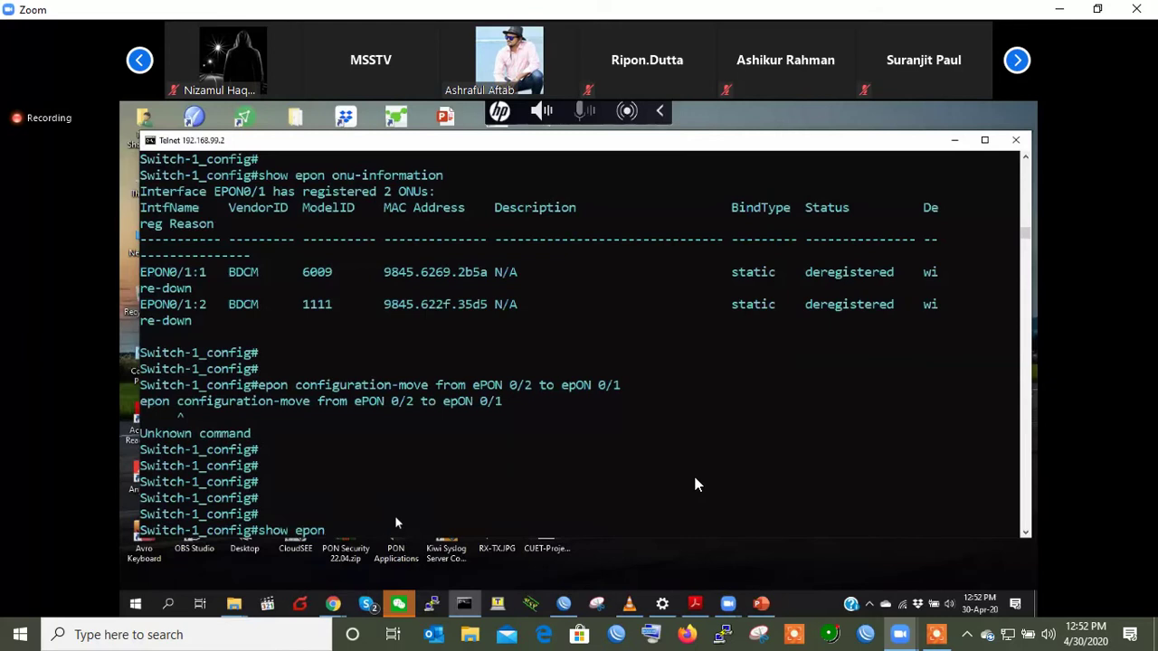
type("onu-lo")
key("BackSpace")
key("BackSpace")
key("BackSpace")
key("BackSpace")
key("BackSpace")
key("BackSpace")
key("BackSpace")
key("BackSpace")
key("BackSpace")
key("BackSpace")
key("BackSpace")
key("BackSpace")
key("BackSpace")
key("BackSpace")
key("BackSpace")
type("epon onu-lost-time 10")
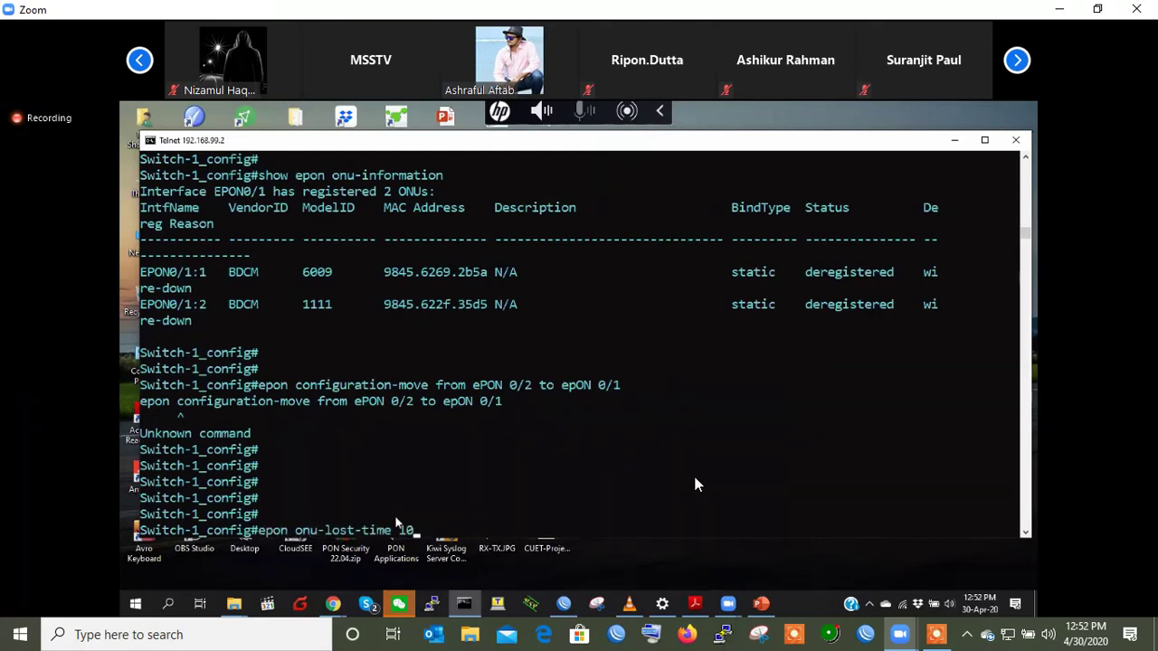
key("Return")
key("Return")
key("Return")
key("Return")
key("Return")
key("Return")
key("Return")
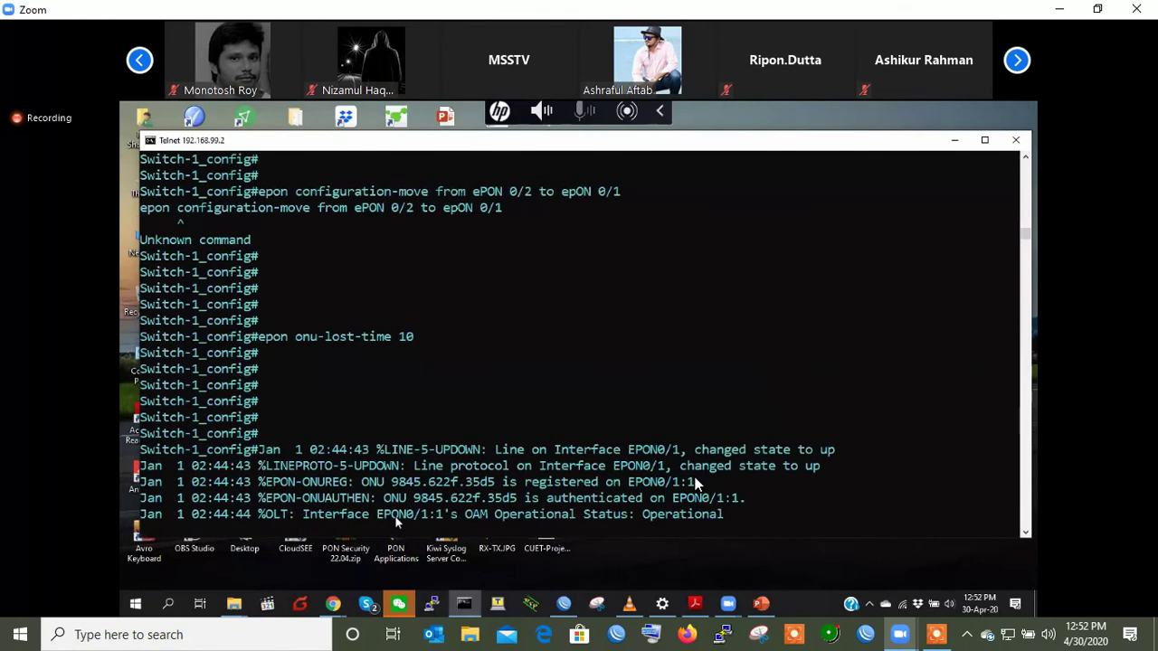
- Run 'show epon onu-information' and confirm one auto-configured ONU remains on EPON0/1
key("Return")
key("Return")
key("Return")
key("Return")
key("Return")
key("Return")
key("Return")
key("Up")
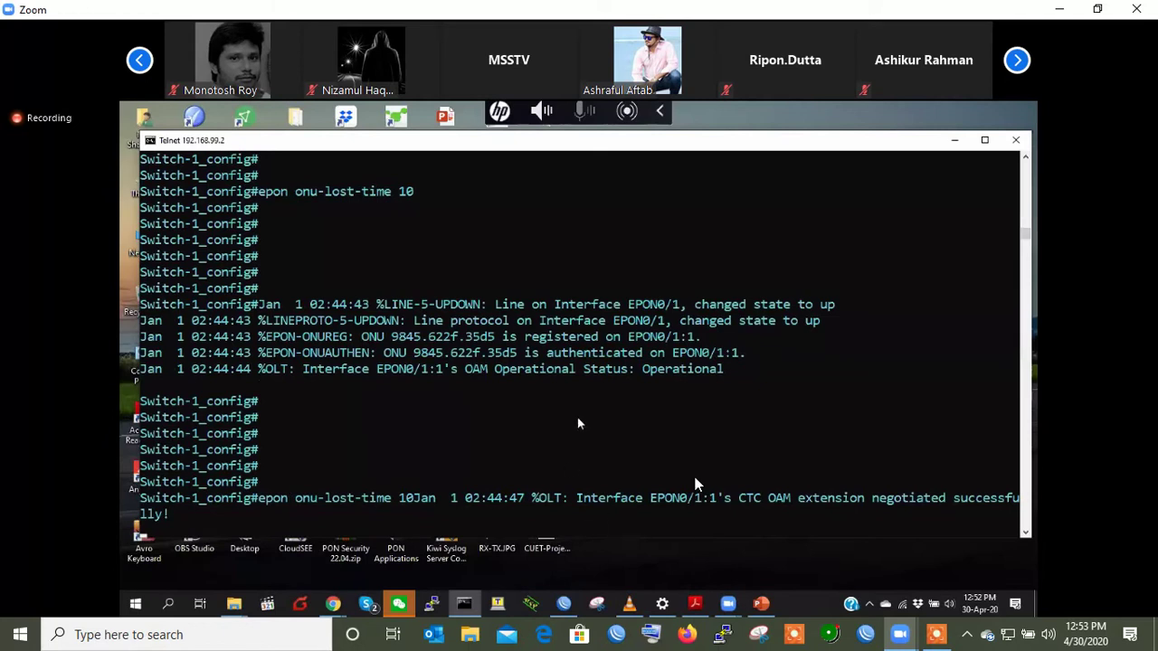
scroll(579, 423, "down", 5)
scroll(578, 424, "down", 1)
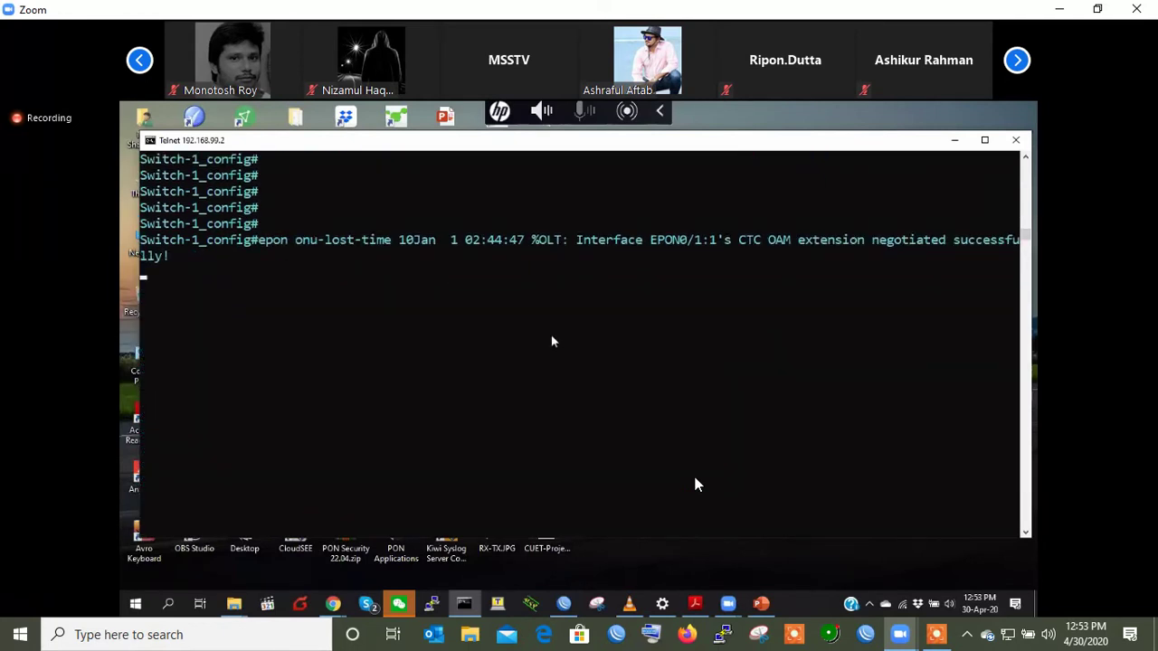
key("Return")
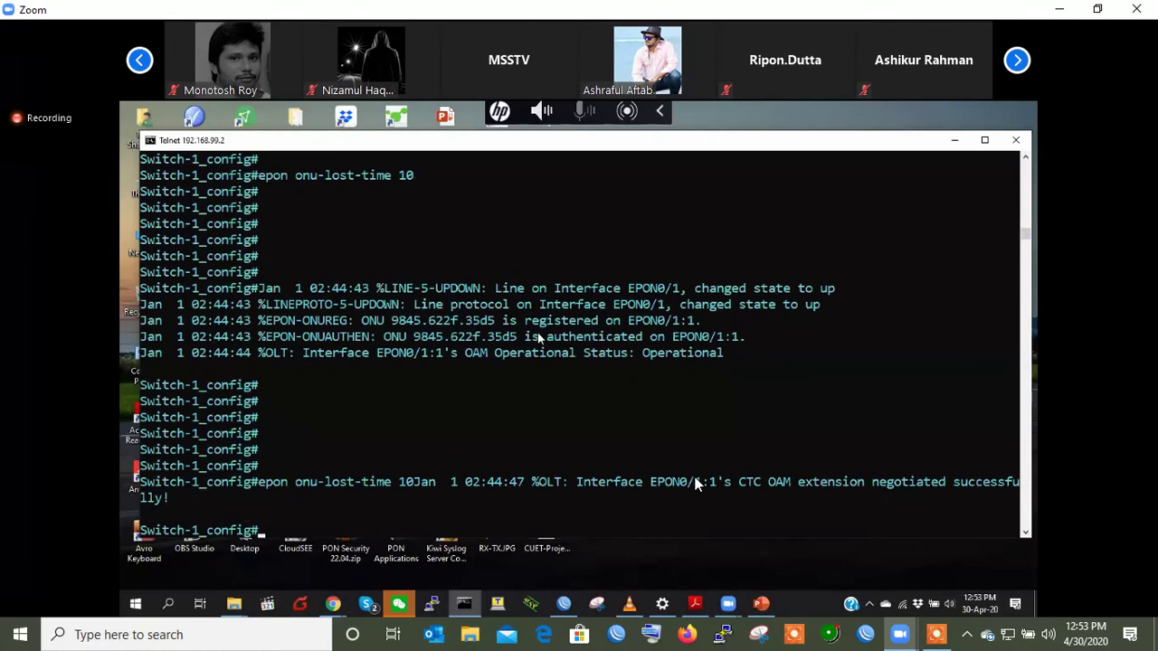
key("Return")
key("Return")
key("Return")
key("Return")
key("Return")
key("Return")
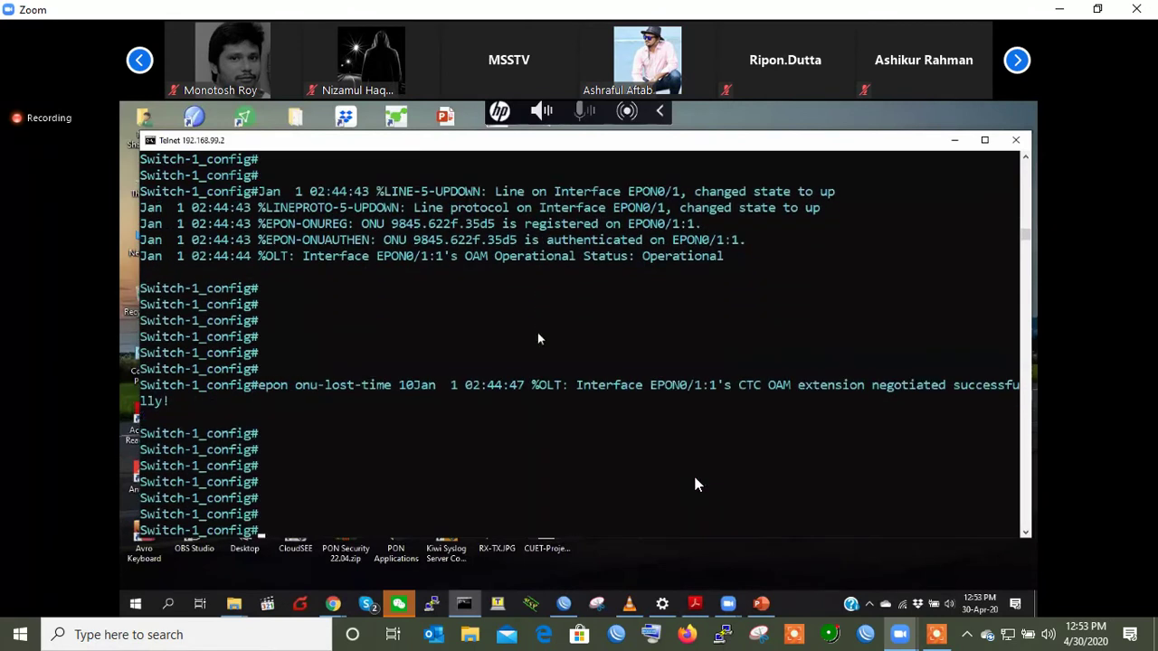
key("Return")
key("Return")
key("Return")
key("Return")
key("Return")
key("Return")
type("show epon onu-information")
key("Return")
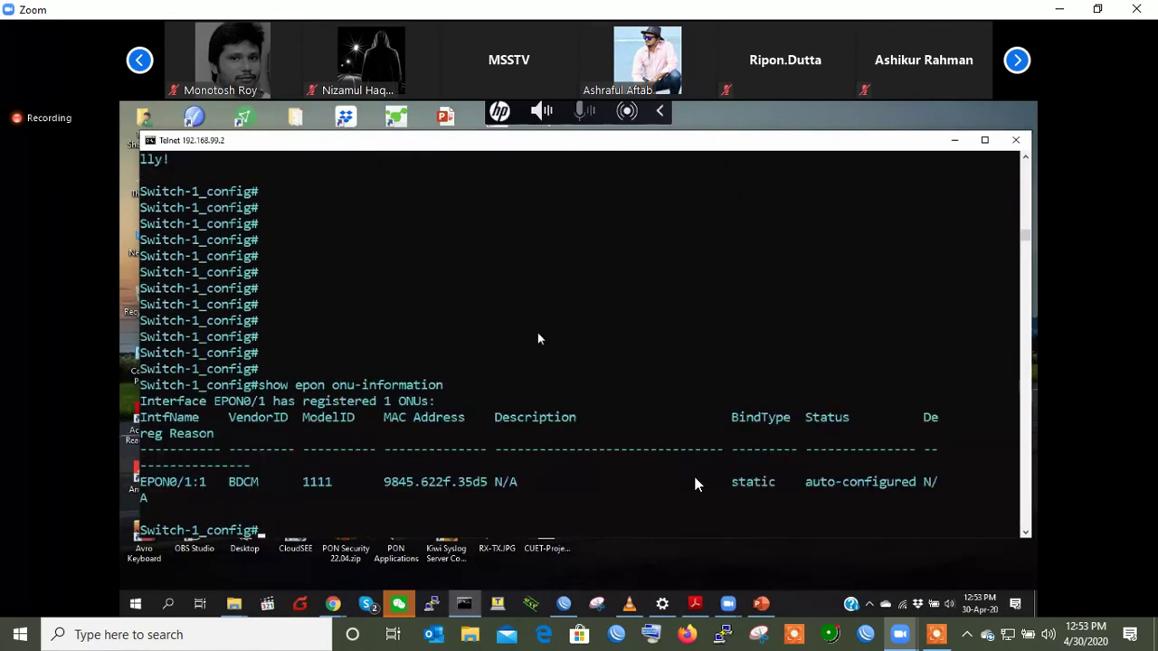
key("Return")
key("Return")
double_click(838, 450)
left_click(712, 464)
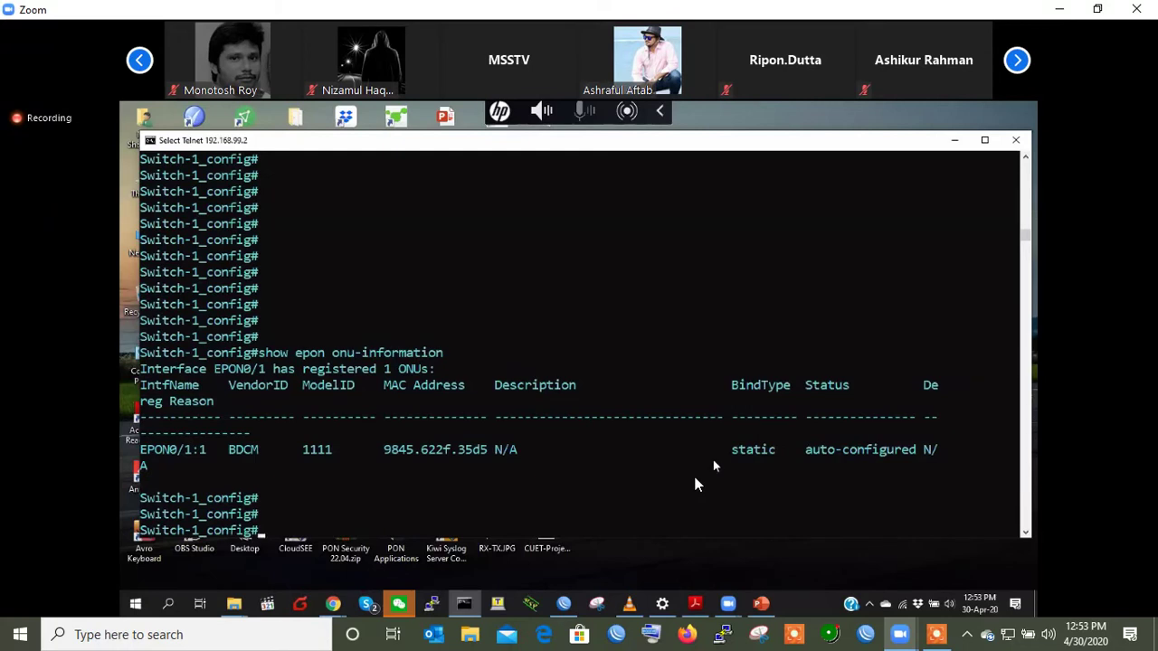
- Restore the default ONU lost time with 'no epon onu-lost-time'
type("no epon los")
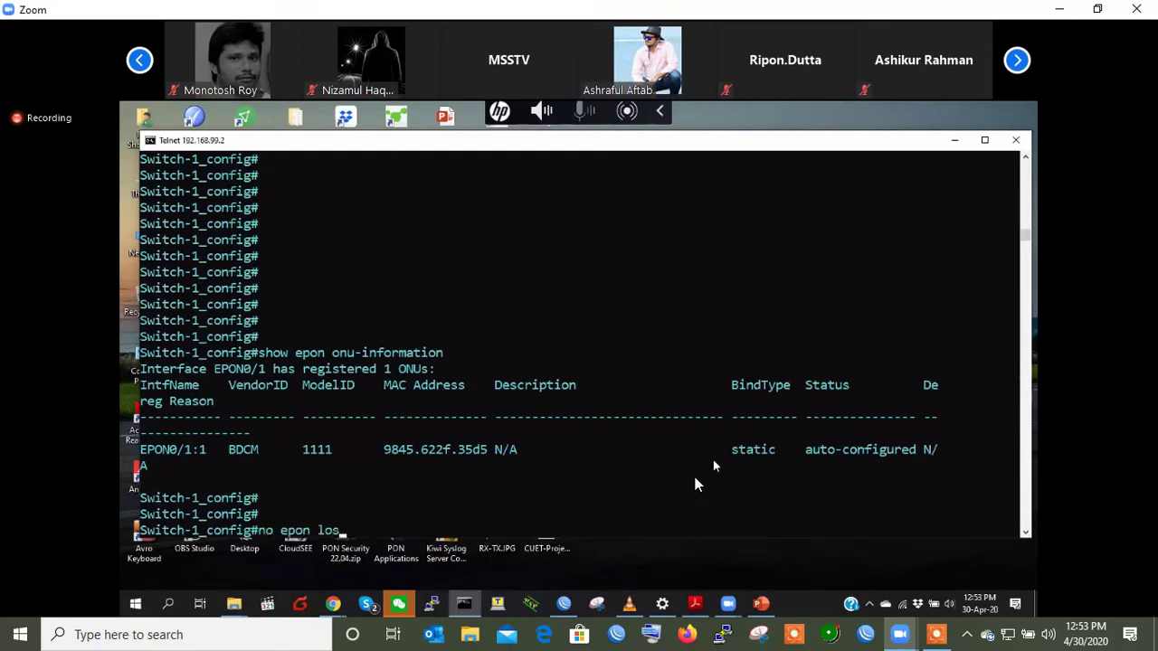
key("BackSpace")
key("BackSpace")
type("onu")
key("Tab")
key("Return")
key("Return")
key("Return")
key("Return")
key("Return")
type("no epon ")
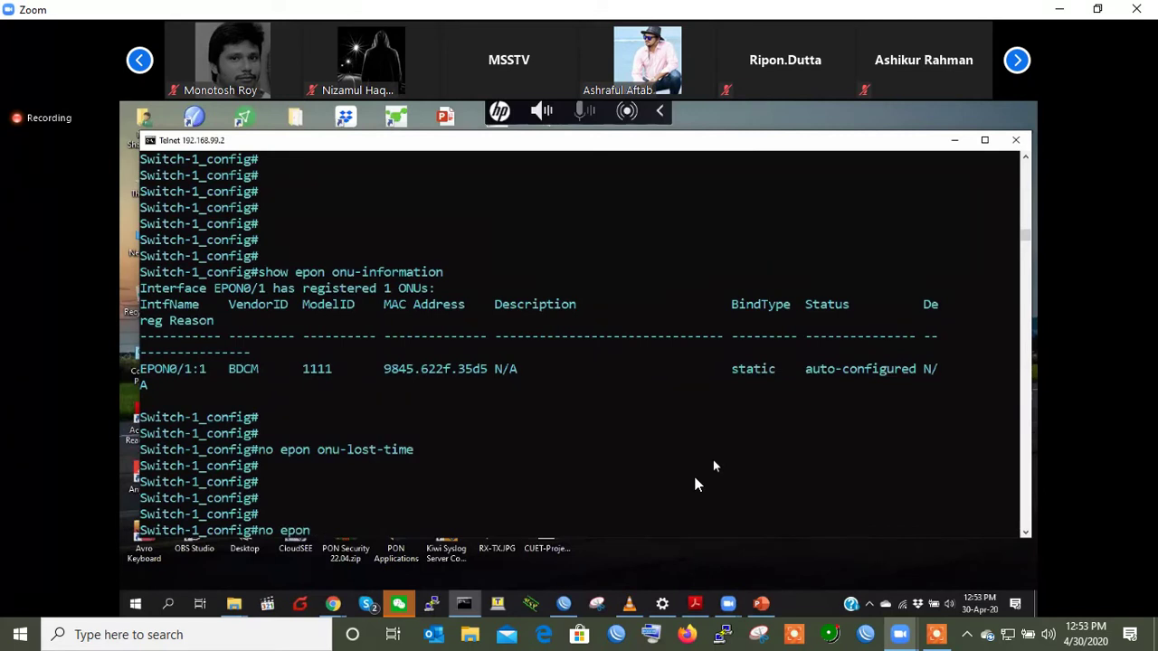
type("au")
key("Tab")
key("BackSpace")
key("BackSpace")
key("BackSpace")
key("BackSpace")
key("BackSpace")
key("BackSpace")
key("BackSpace")
key("BackSpace")
key("BackSpace")
key("BackSpace")
key("BackSpace")
key("BackSpace")
key("BackSpace")
key("BackSpace")
key("BackSpace")
key("BackSpace")
key("BackSpace")
key("BackSpace")
key("BackSpace")
- List all available 'no epon' subcommands
type("?")
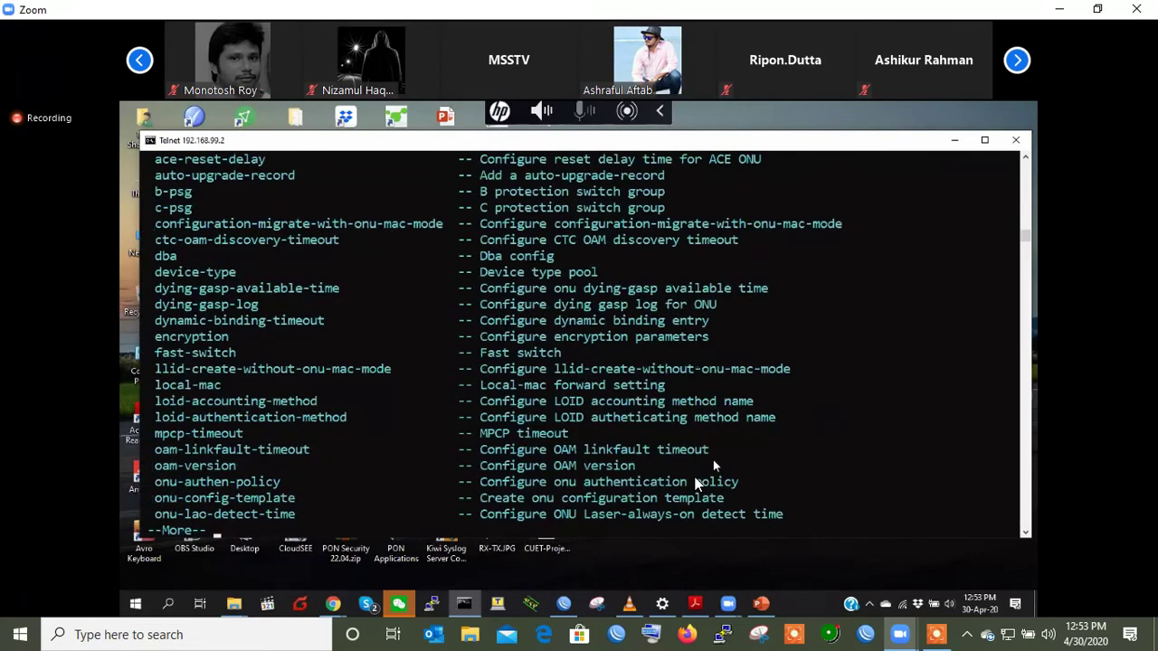
key("space")
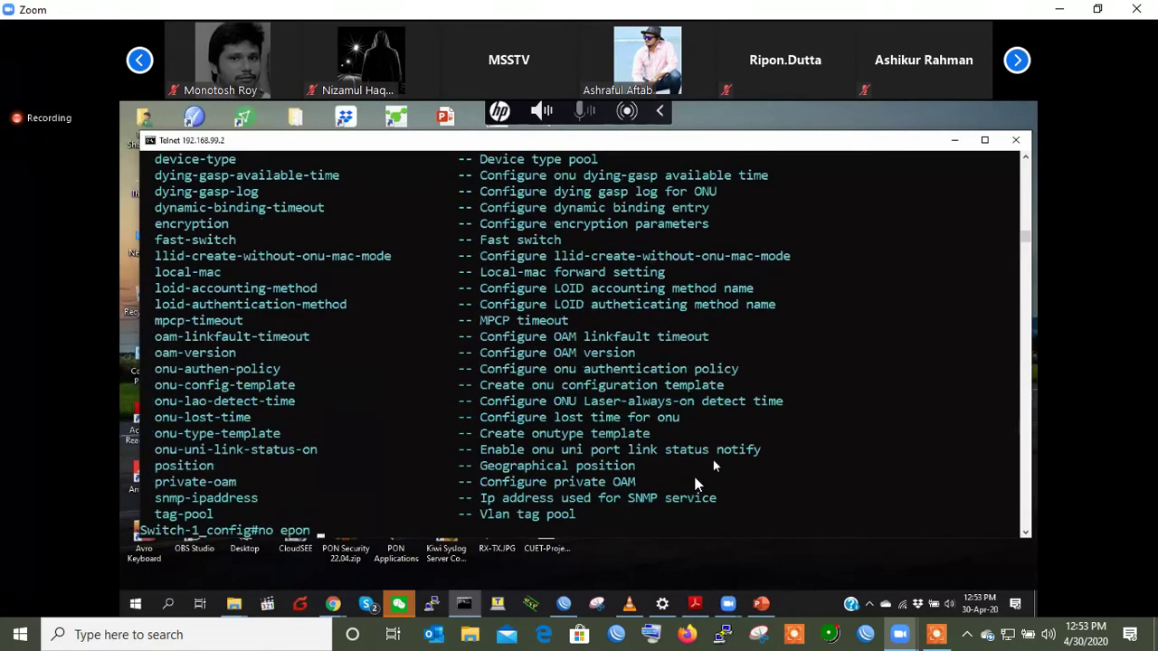
key("Return")
key("Return")
- Page through 'show running-config' and highlight the 'epon auto-clear-onu-lost enable' line
key("Return")
key("Return")
key("Return")
key("Return")
key("Return")
key("Return")
key("Return")
key("Return")
key("Return")
key("Return")
key("Return")
key("Return")
key("Return")
key("Return")
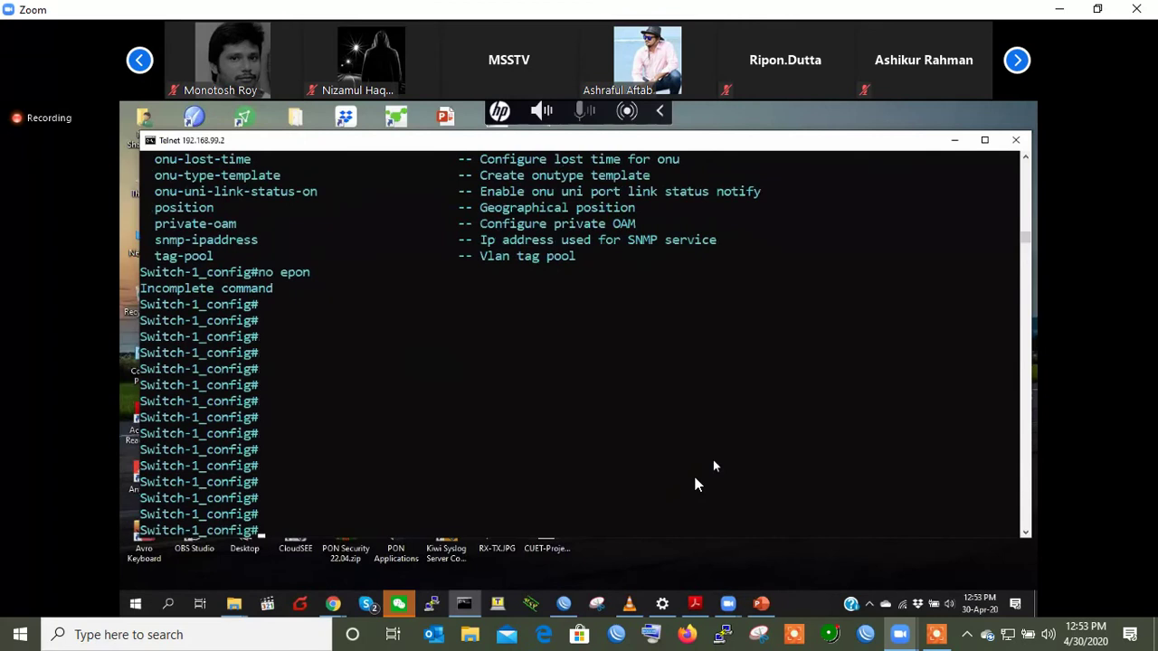
type("show running-config")
key("Return")
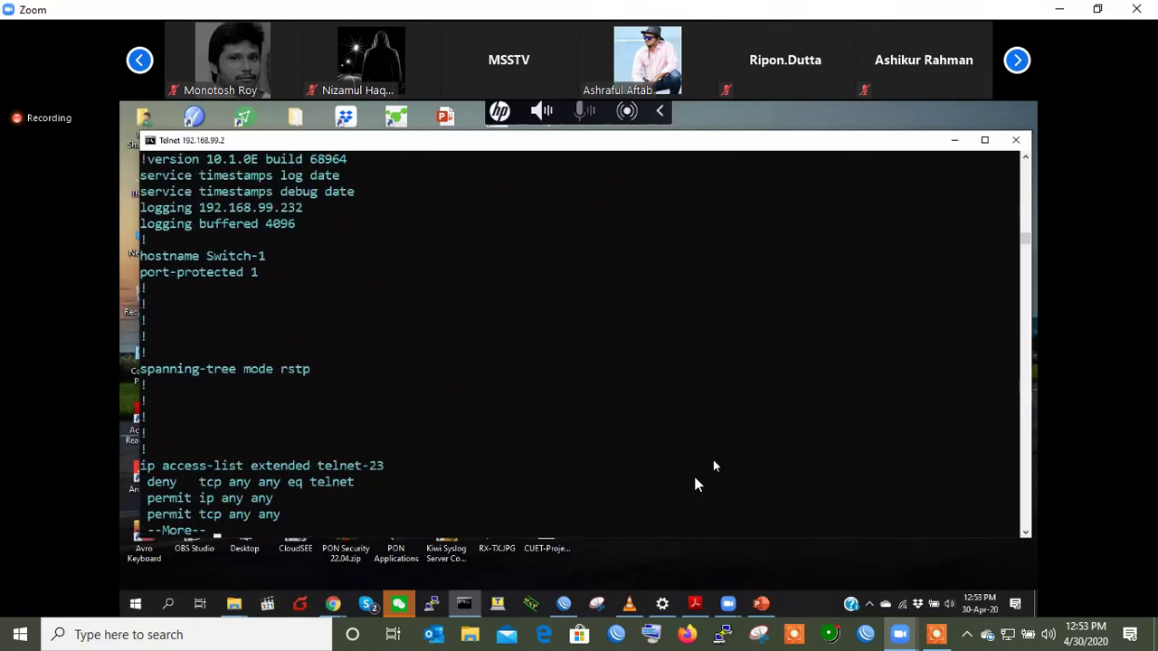
key("space")
key("space")
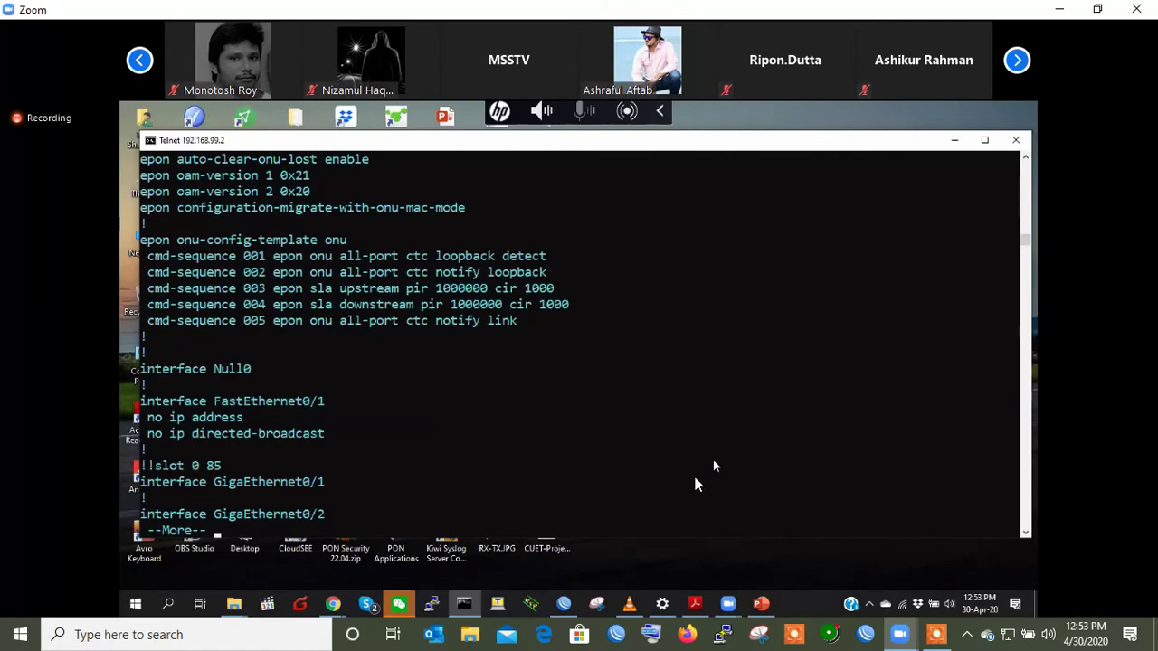
scroll(610, 334, "up", 1)
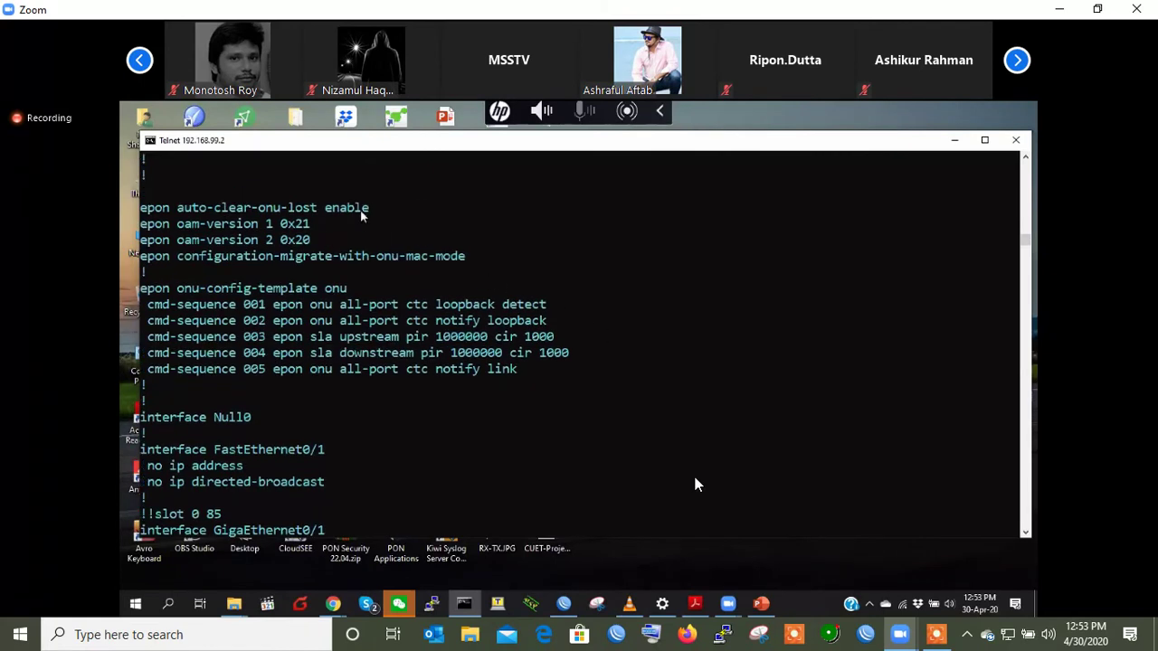
left_click_drag(374, 210, 149, 209)
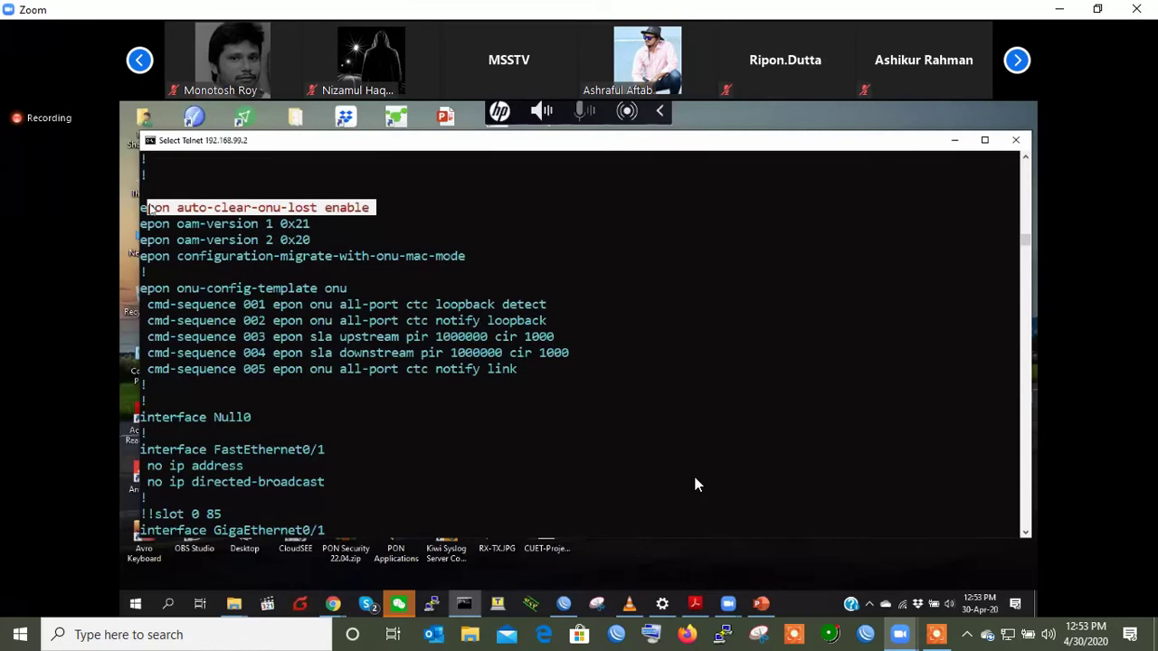
right_click(316, 270)
scroll(315, 269, "down", 3)
key("q")
key("Return")
key("Return")
key("Return")
- Complete 'epon onu-auto-' to show the onu-auto-bind-mac and onu-auto-move options
type("epon on")
key("Tab")
type("au")
key("Tab")
type("to")
key("Tab")
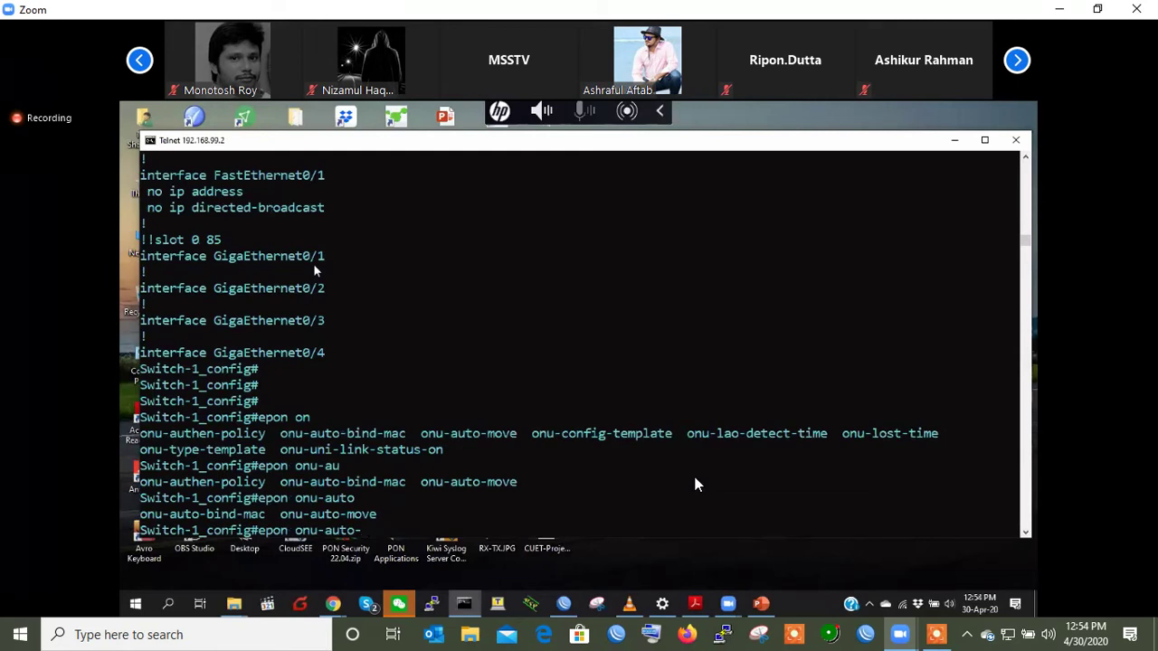
- Disable automatic clearing of lost ONUs with 'epon auto-clear-onu-lost disable'
key("BackSpace")
key("BackSpace")
key("BackSpace")
key("BackSpace")
key("BackSpace")
key("BackSpace")
key("BackSpace")
key("BackSpace")
key("BackSpace")
key("BackSpace")
key("BackSpace")
key("BackSpace")
key("BackSpace")
key("BackSpace")
scroll(315, 270, "up", 4)
scroll(315, 270, "up", 4)
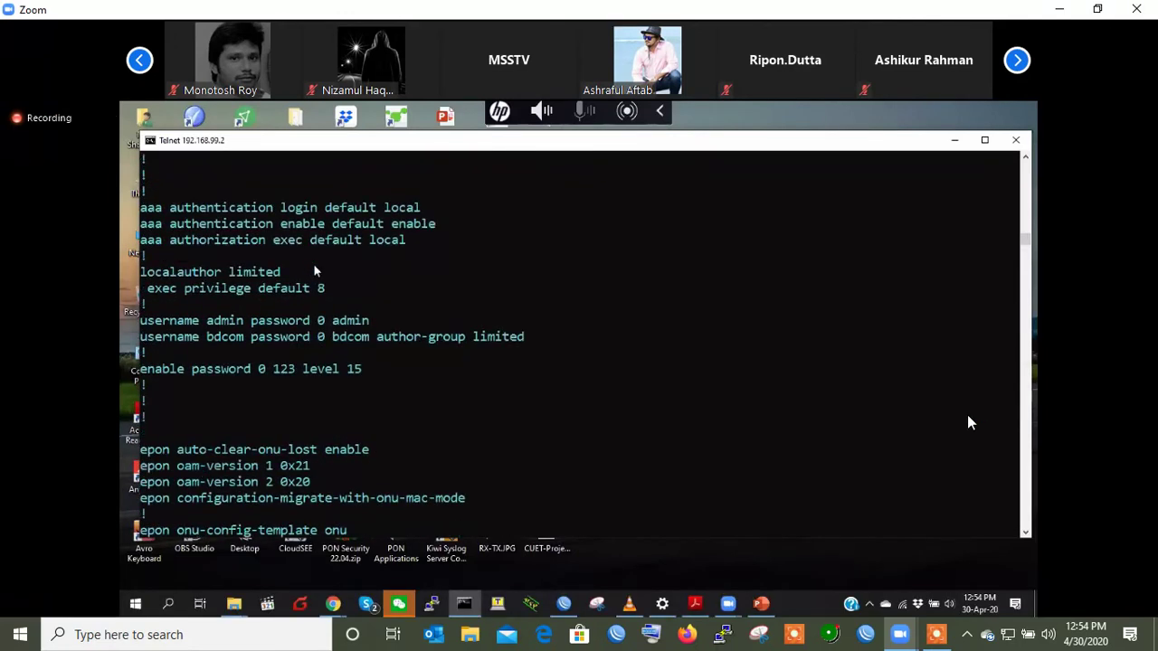
scroll(315, 270, "up", 9)
scroll(315, 269, "down", 10)
scroll(315, 270, "down", 4)
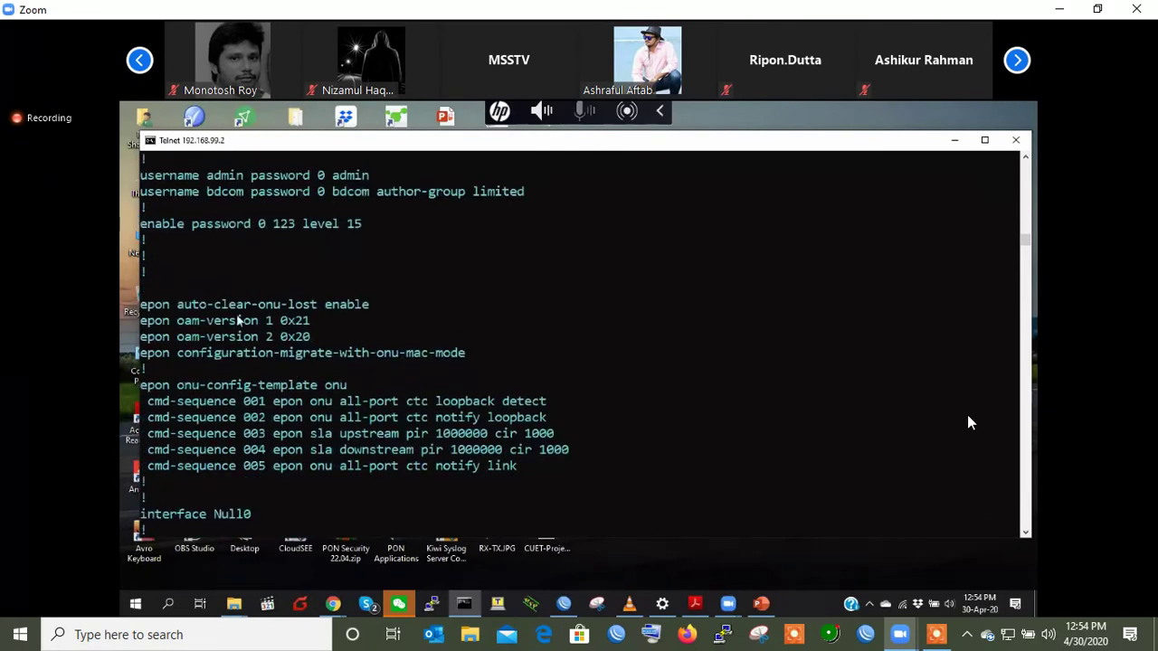
scroll(238, 321, "down", 10)
type("epon auto-cl")
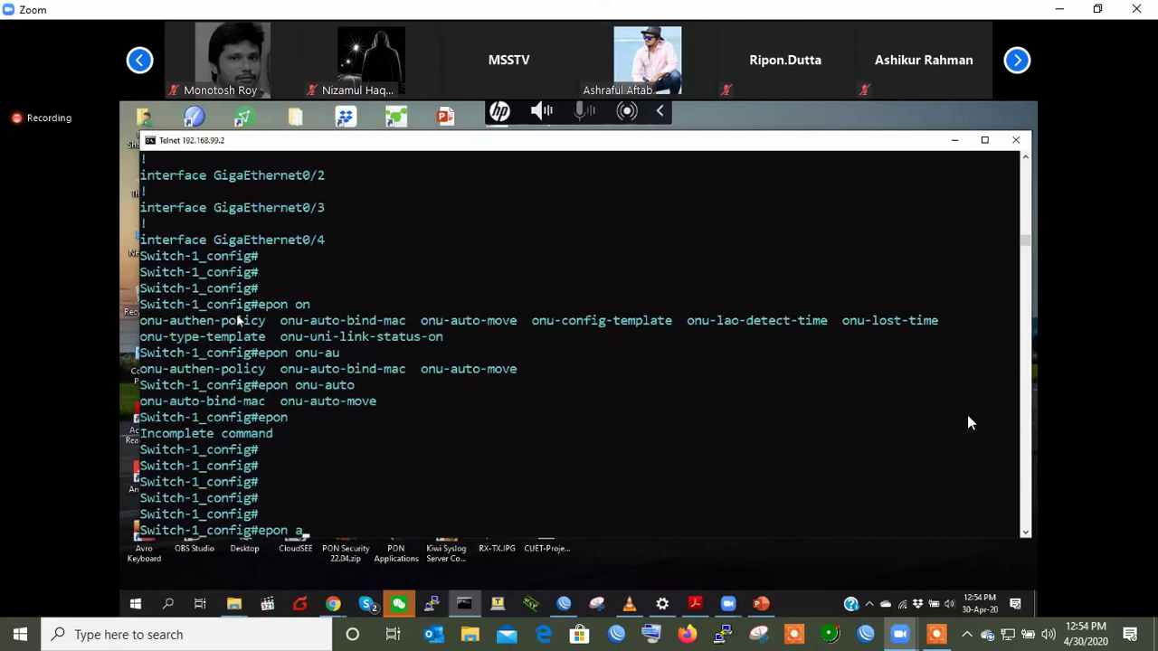
key("Tab")
type("cl")
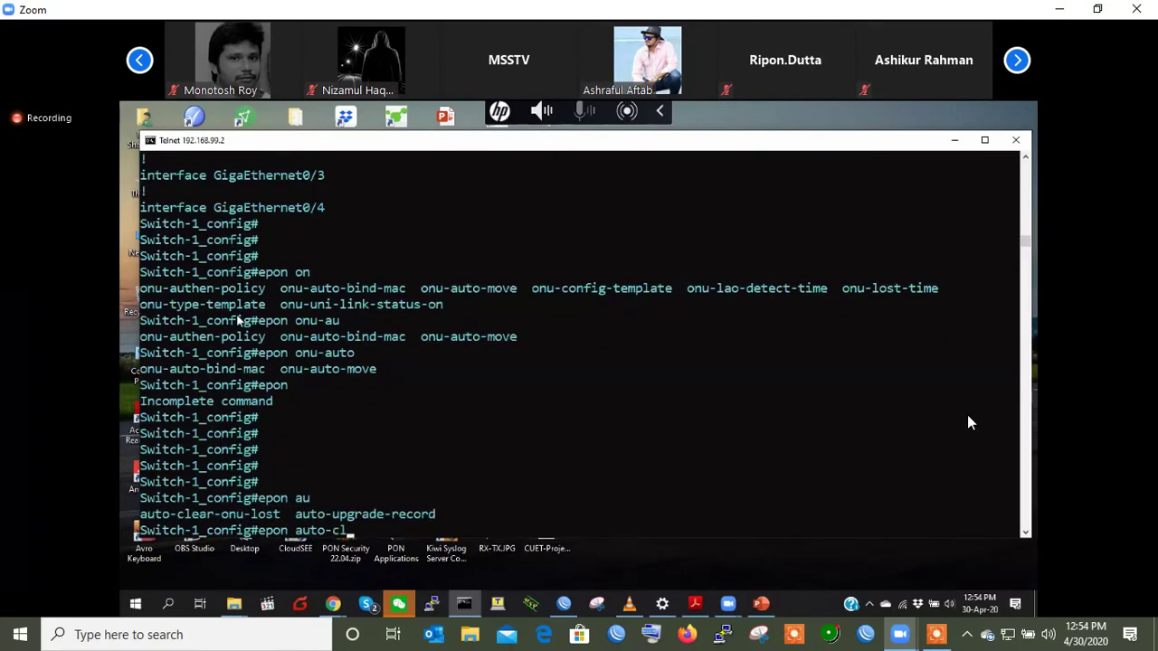
key("Tab")
type("di")
key("Tab")
key("Return")
key("Return")
key("Return")
key("Return")
key("Return")
key("Return")
key("Return")
key("Return")
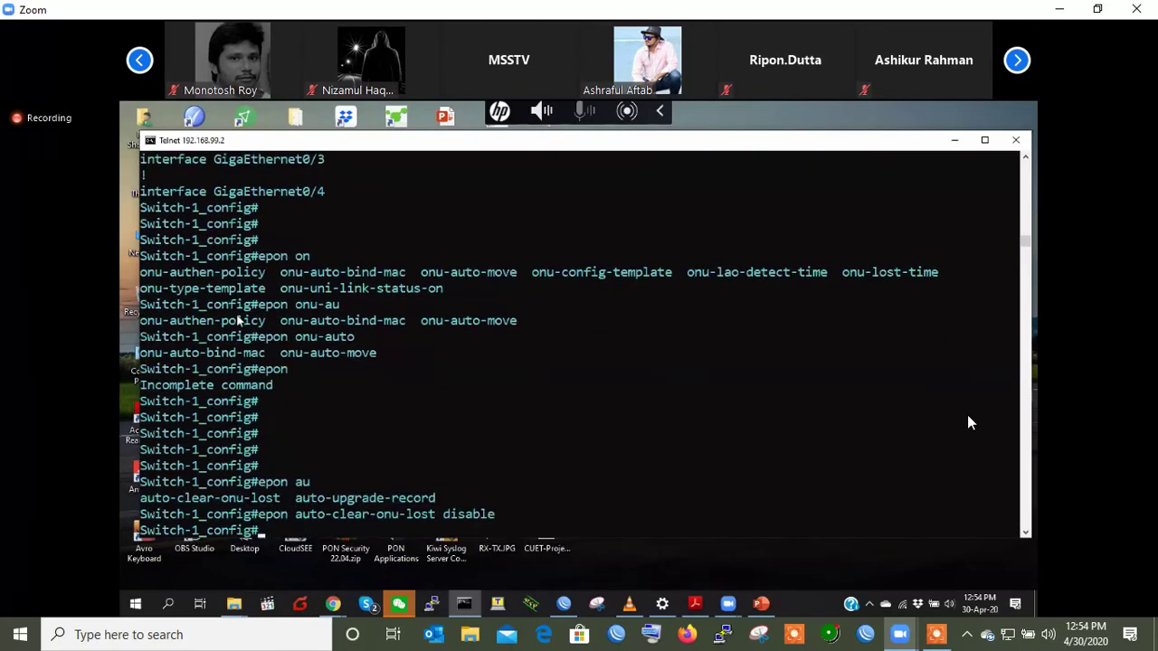
key("Return")
key("Return")
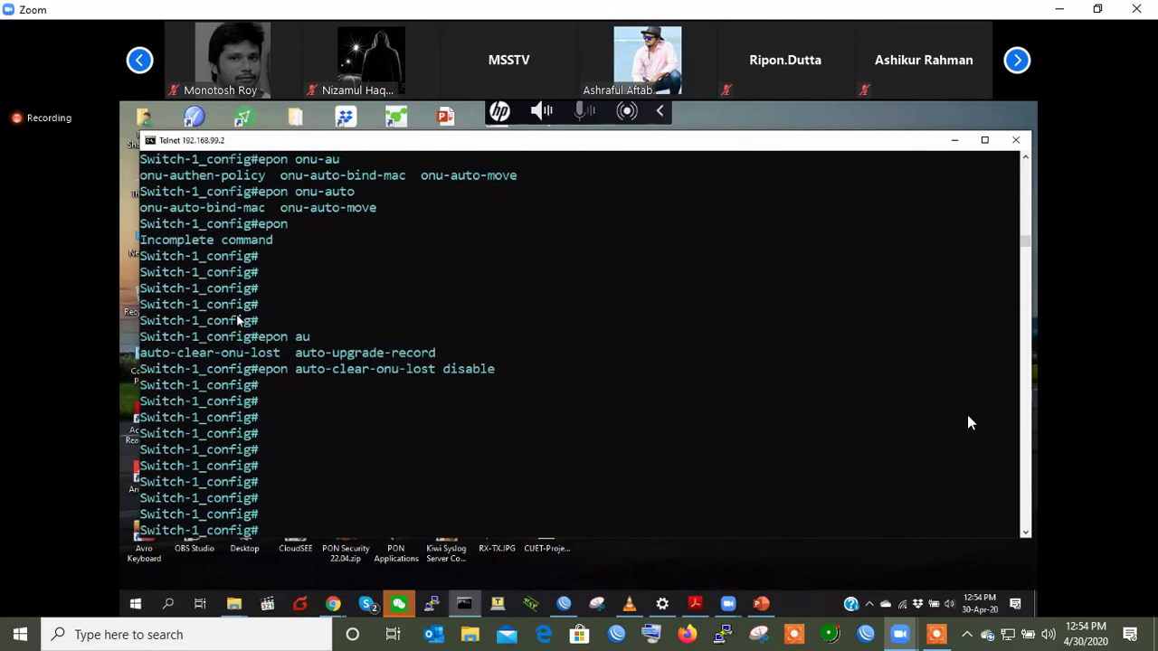
- Exit configuration mode and wipe lost-ONU records with 'clear epon lost-onu'
type("ex")
key("Return")
type("clear epon lost-onu")
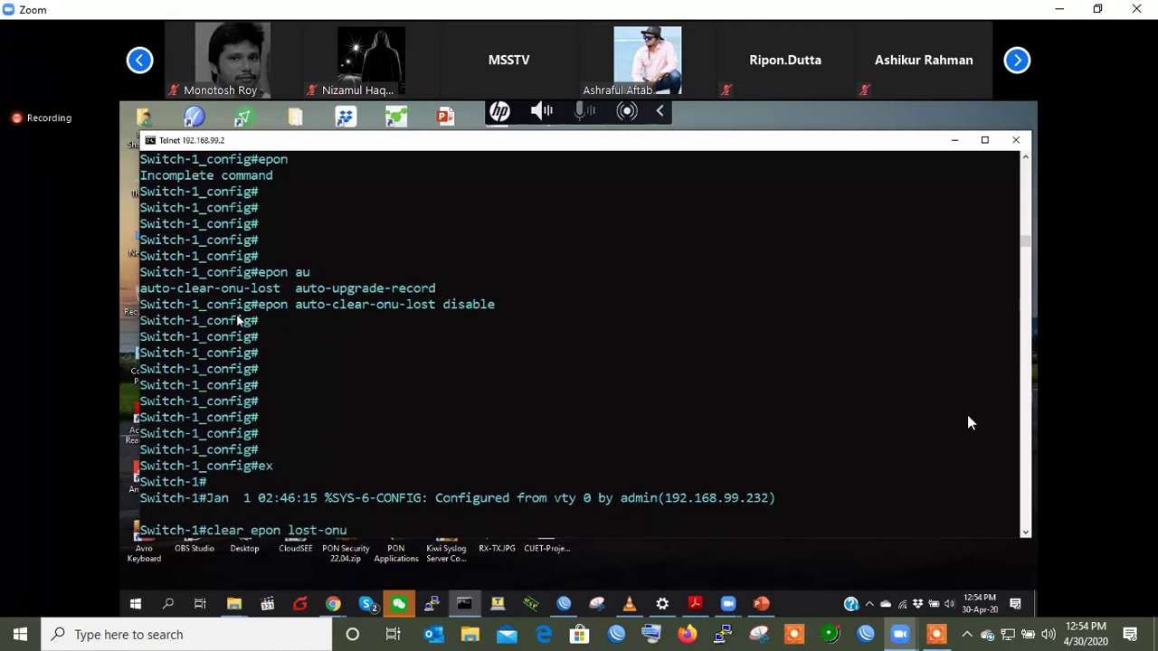
key("Return")
key("Return")
key("Return")
key("Return")
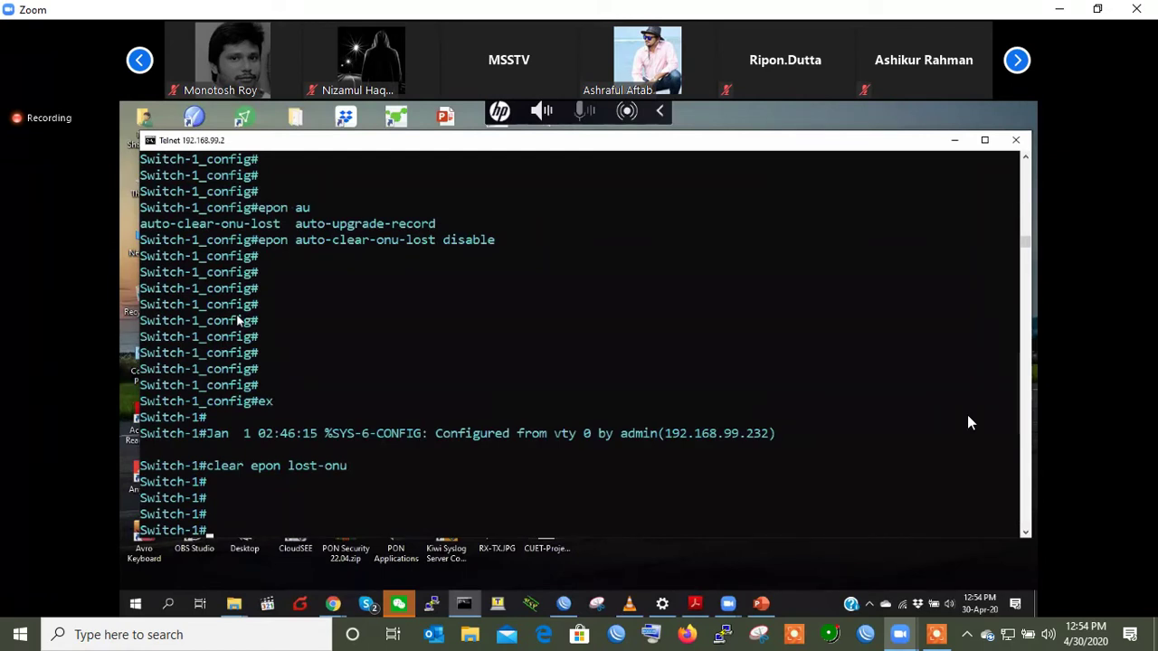
key("Return")
key("Return")
- Begin entering global configuration mode with 'config'
type("config")
key("Return")
key("Return")
key("Return")
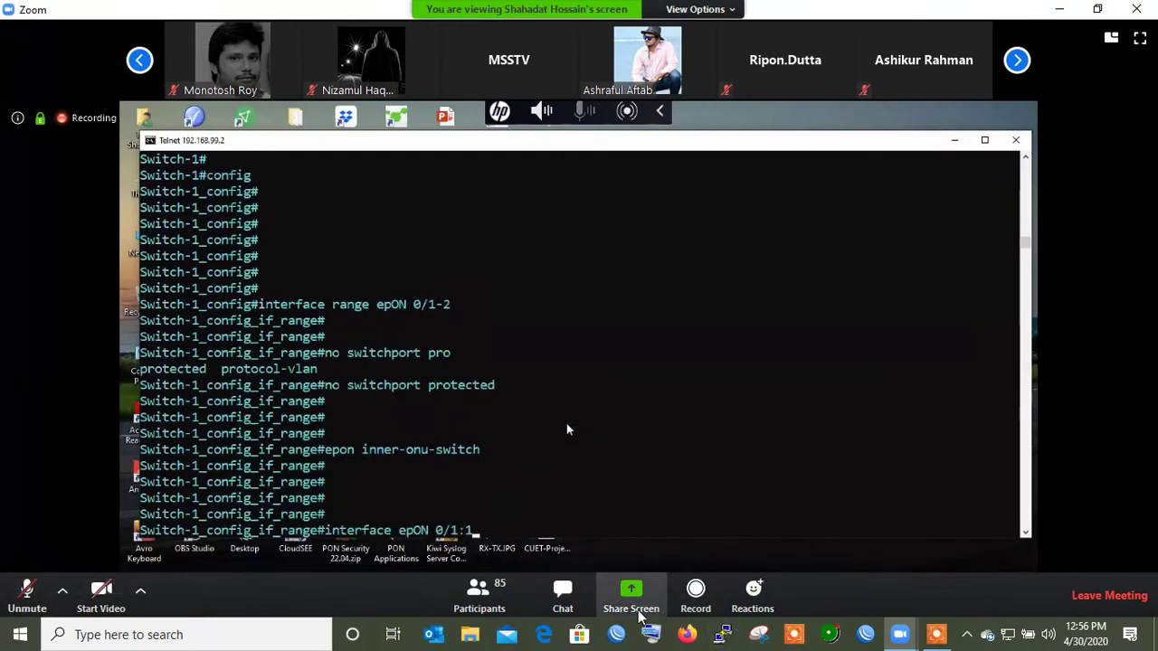
- Send the host the chat message '1 pon to connection on', then close the chat panel
left_click(571, 599)
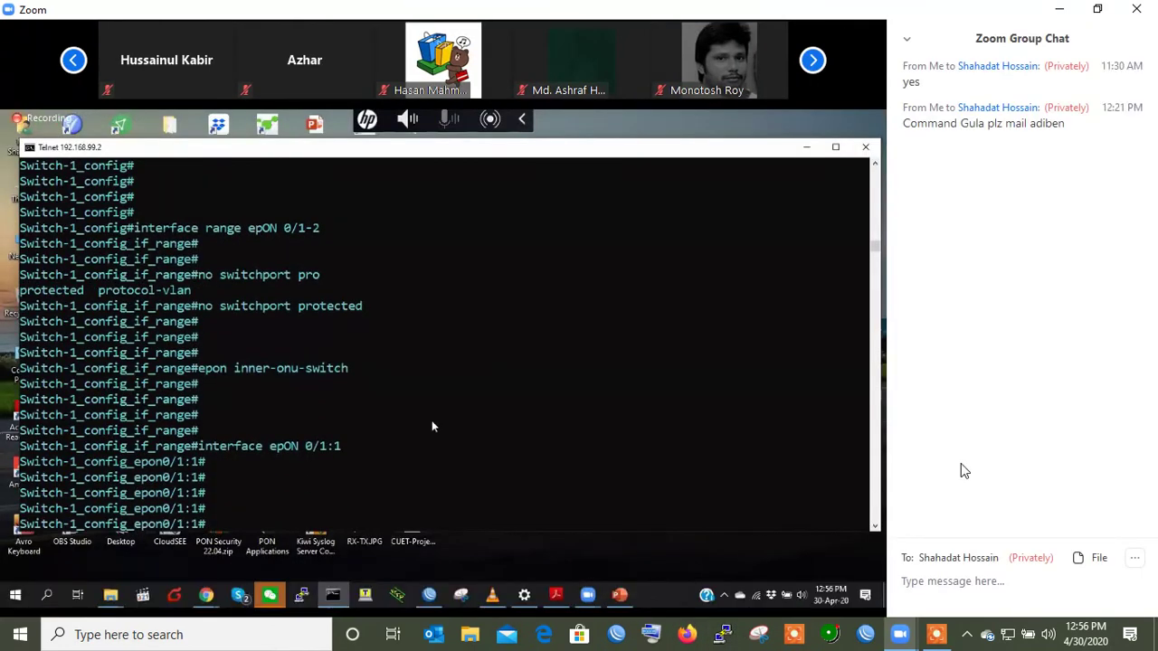
type("on")
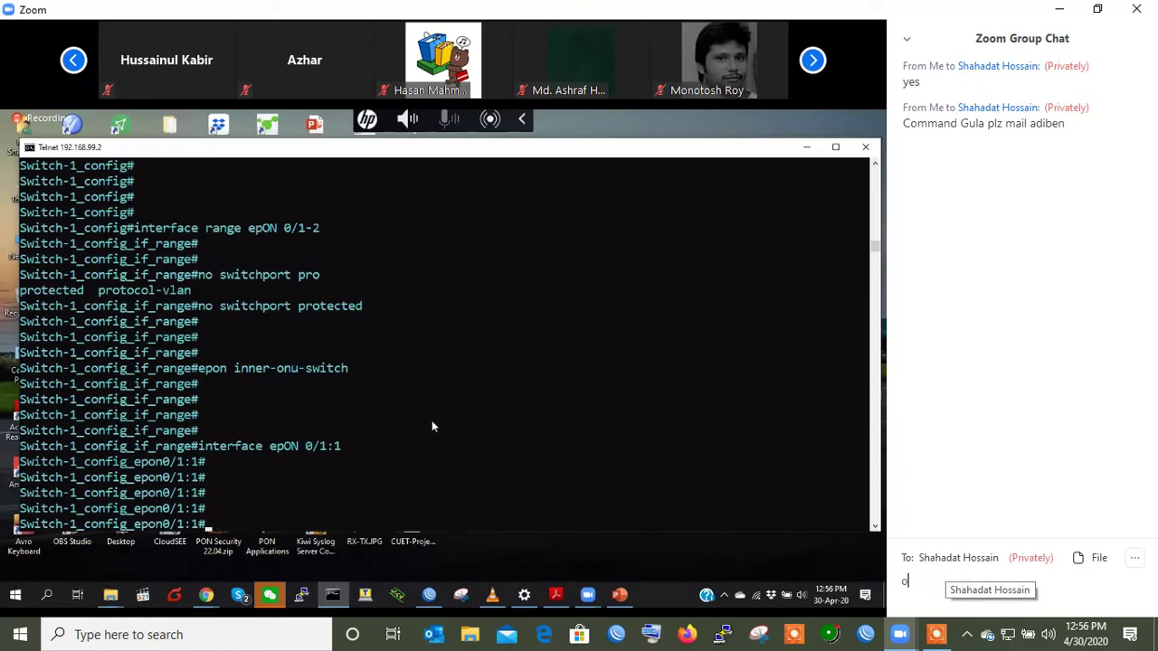
key("BackSpace")
key("BackSpace")
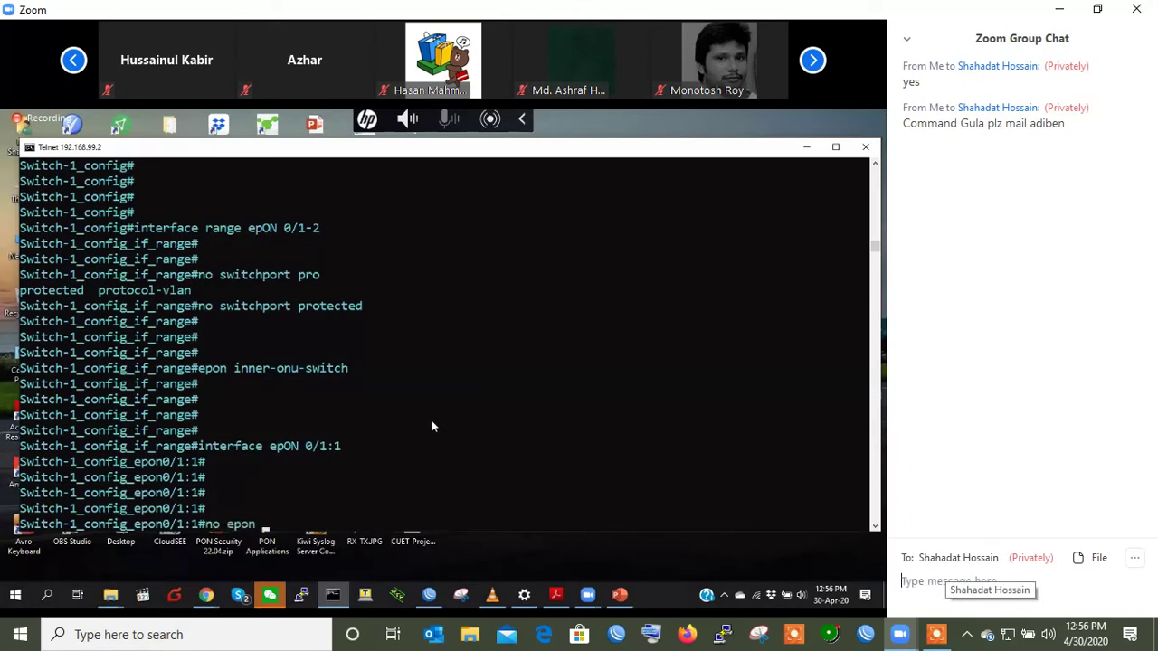
type("a")
key("BackSpace")
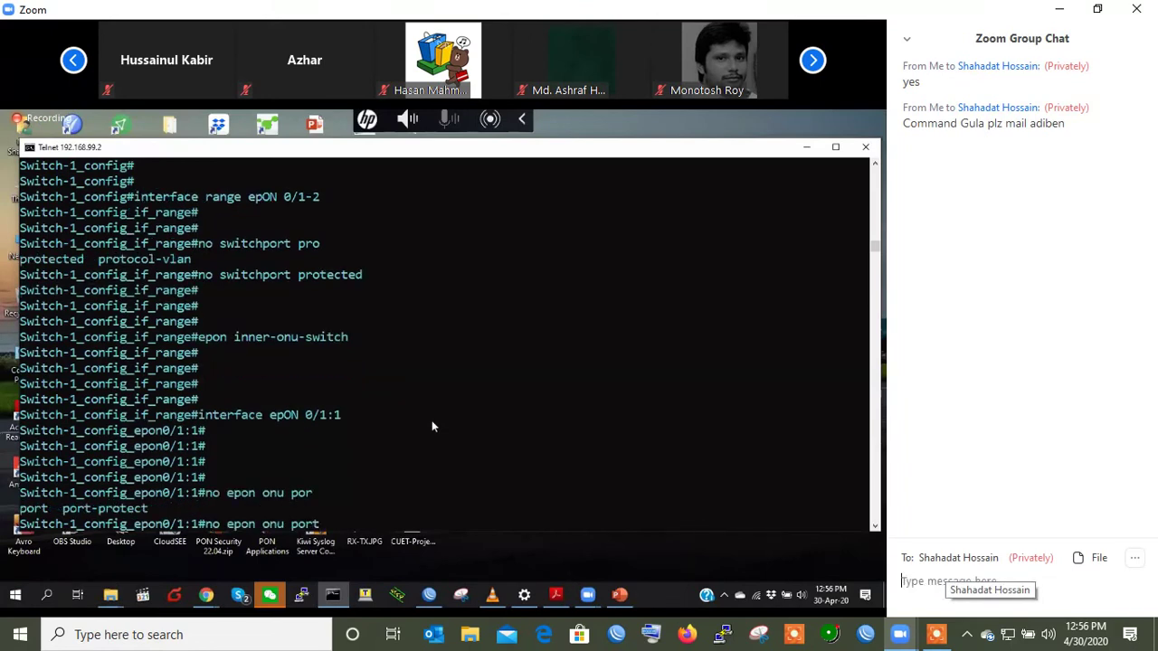
type("1 pon t")
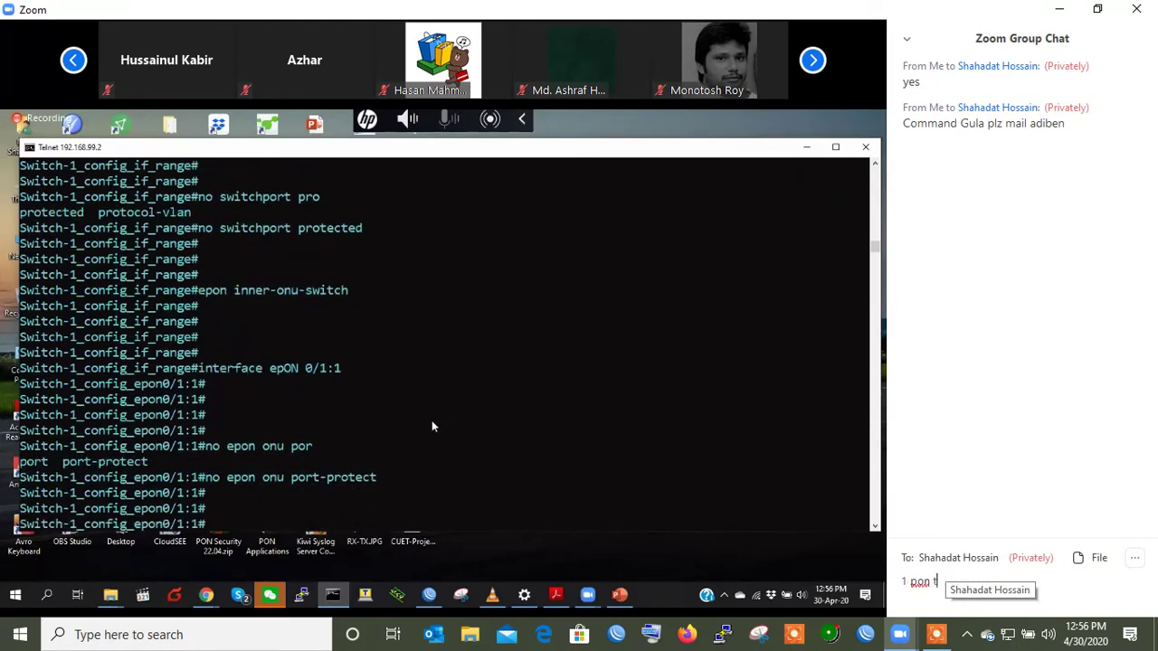
type("o conne")
type("ction ")
type("on onu")
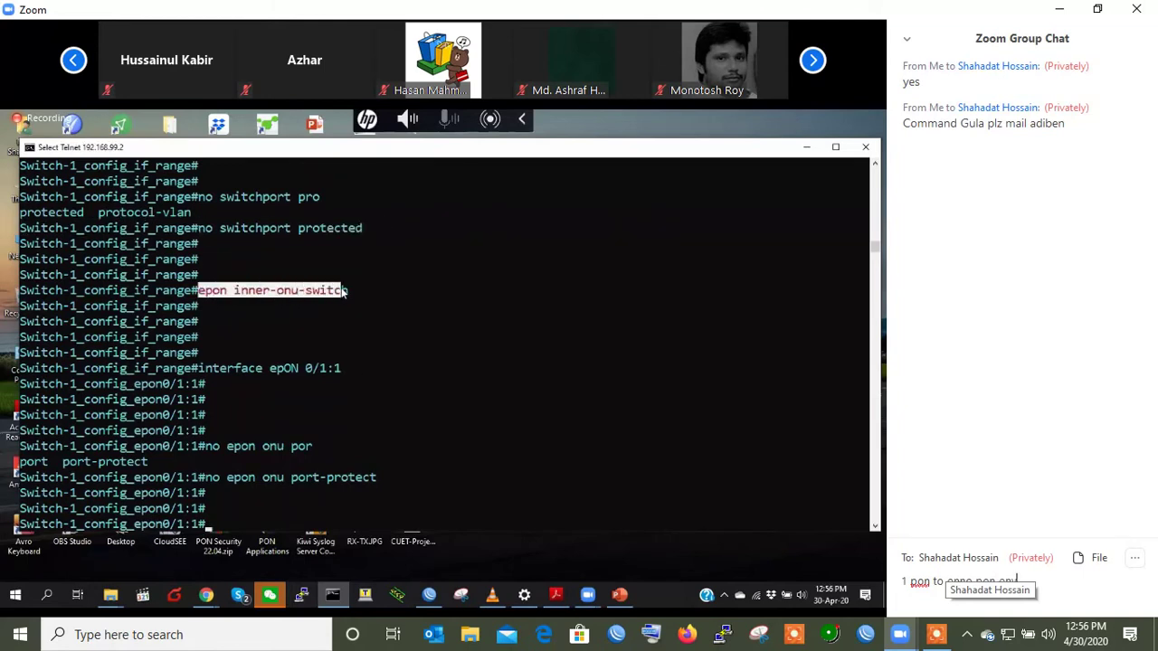
key("Return")
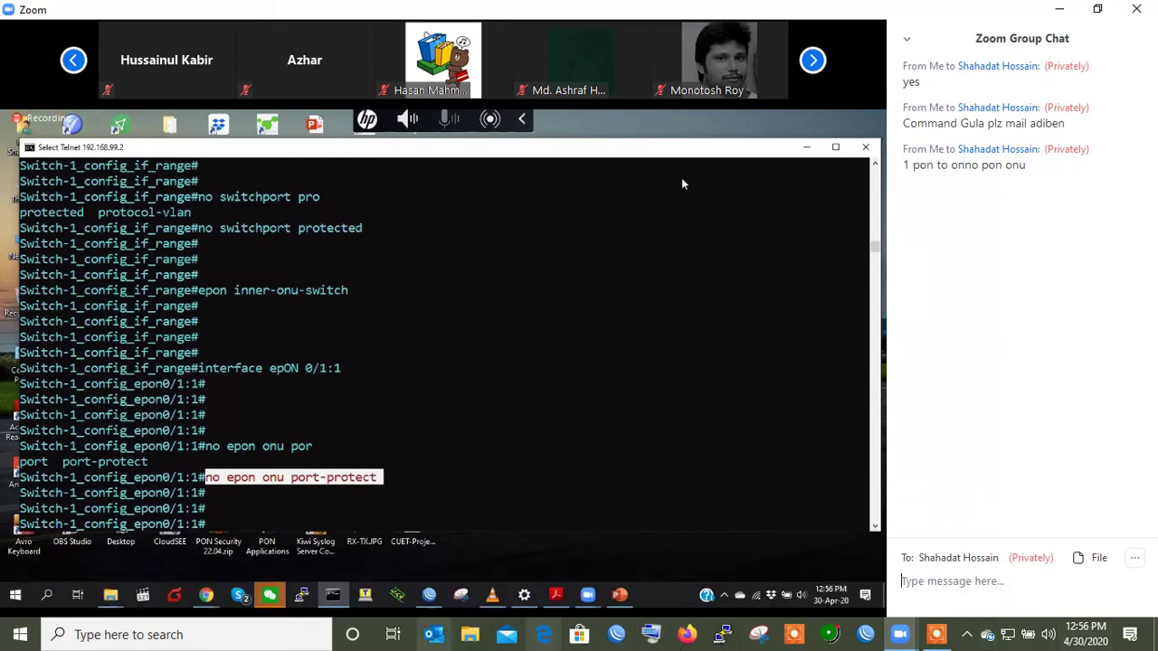
left_click(422, 576)
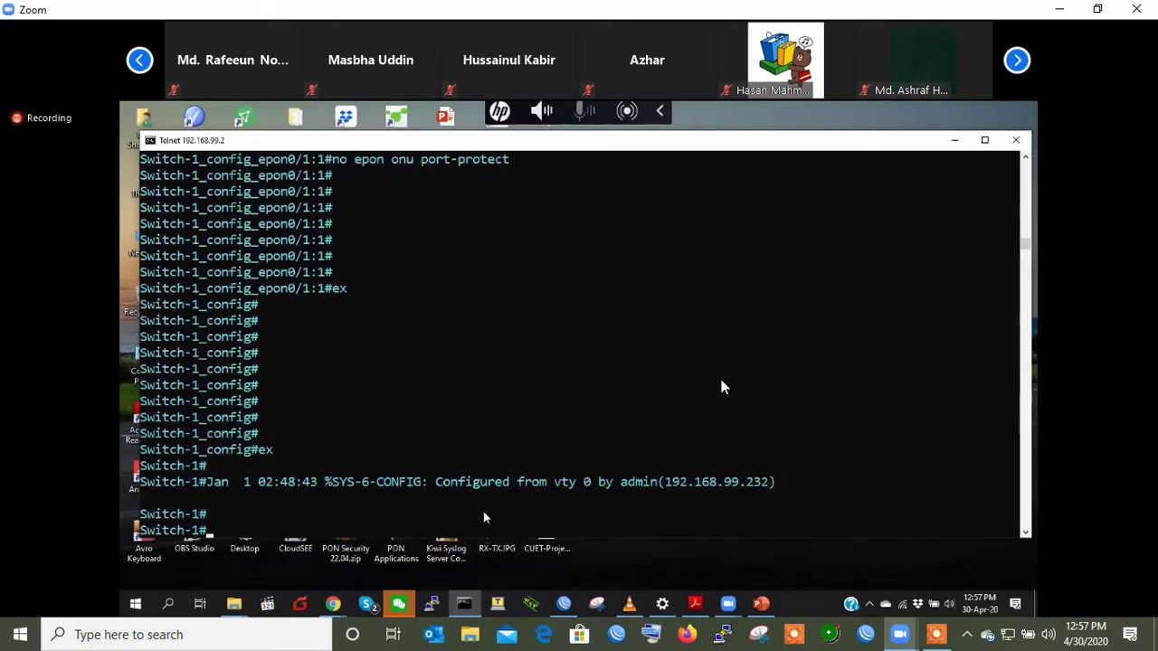
- Clear the console selection and enter global configuration mode with 'config'
left_click(446, 433)
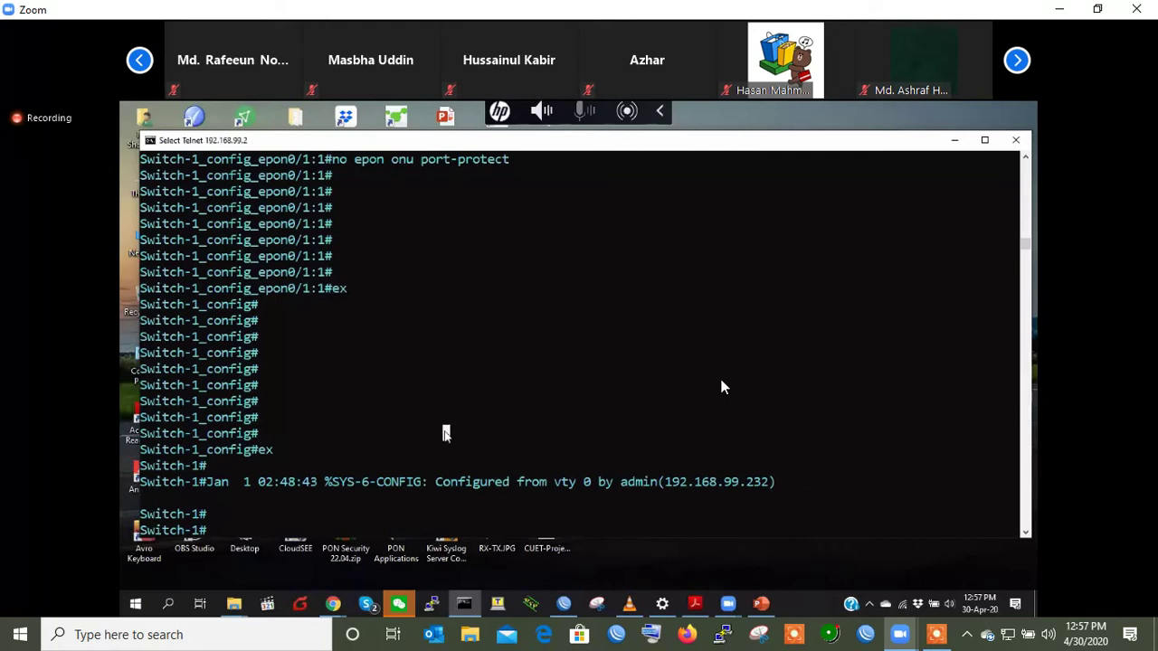
key("Return")
key("Return")
key("Return")
key("Return")
key("Return")
type("config")
key("Return")
key("Return")
key("Return")
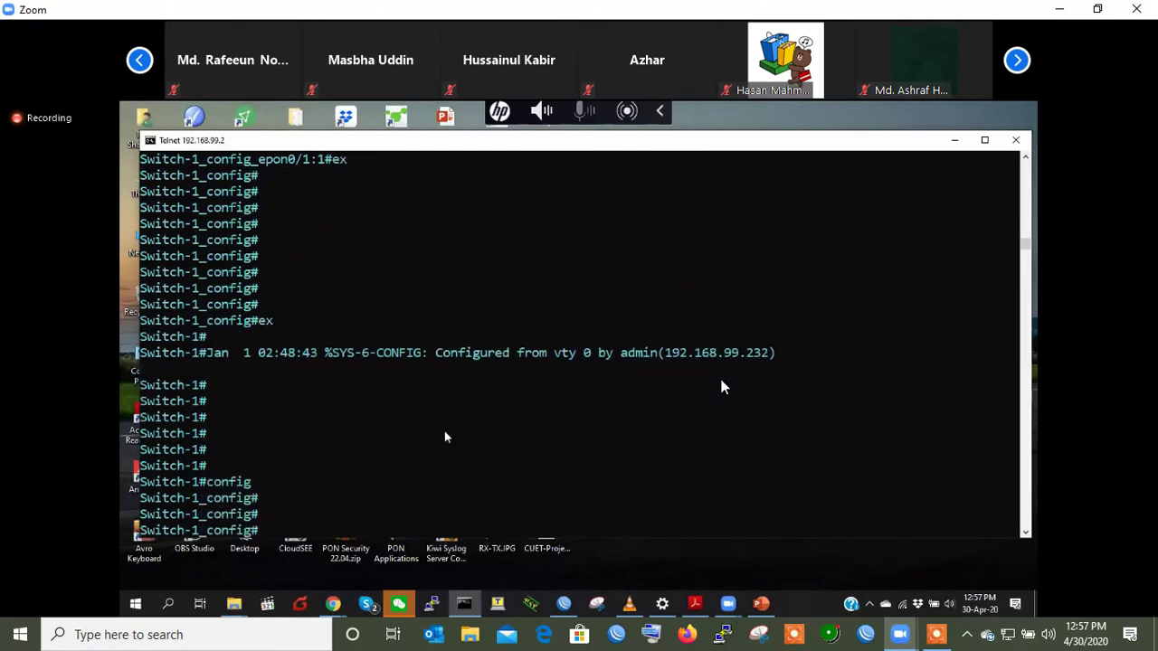
key("Return")
key("Return")
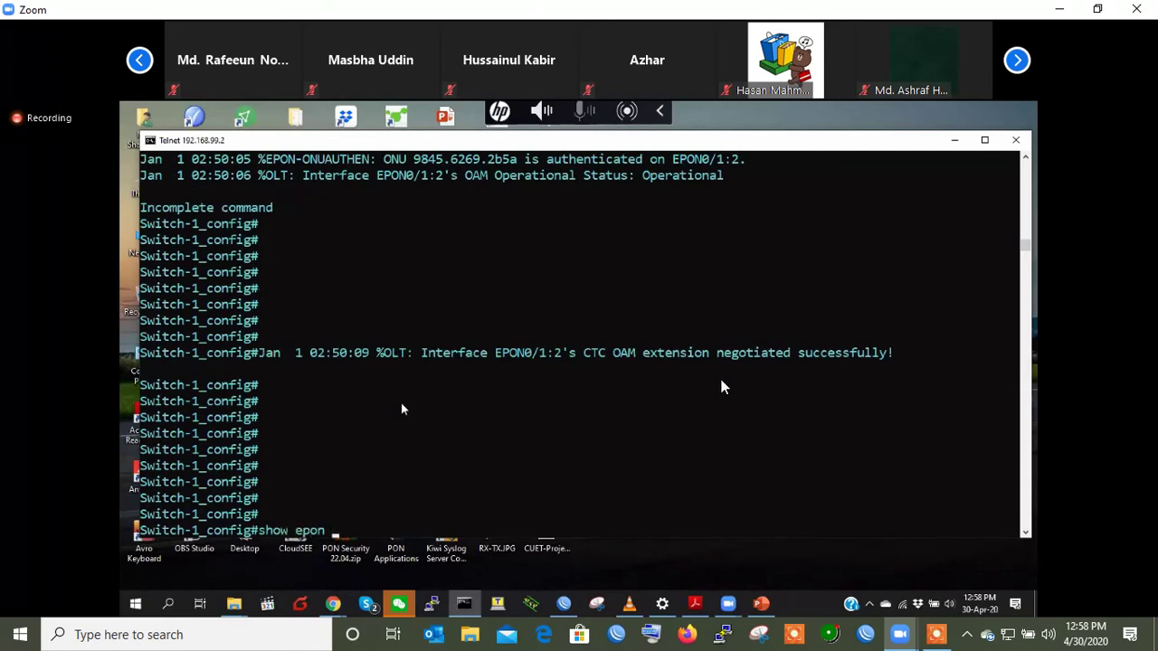
- Run 'show epon onu-ctc-optical-transceiver-diagnosis interface epON 0/1'
key("Return")
key("Return")
key("Return")
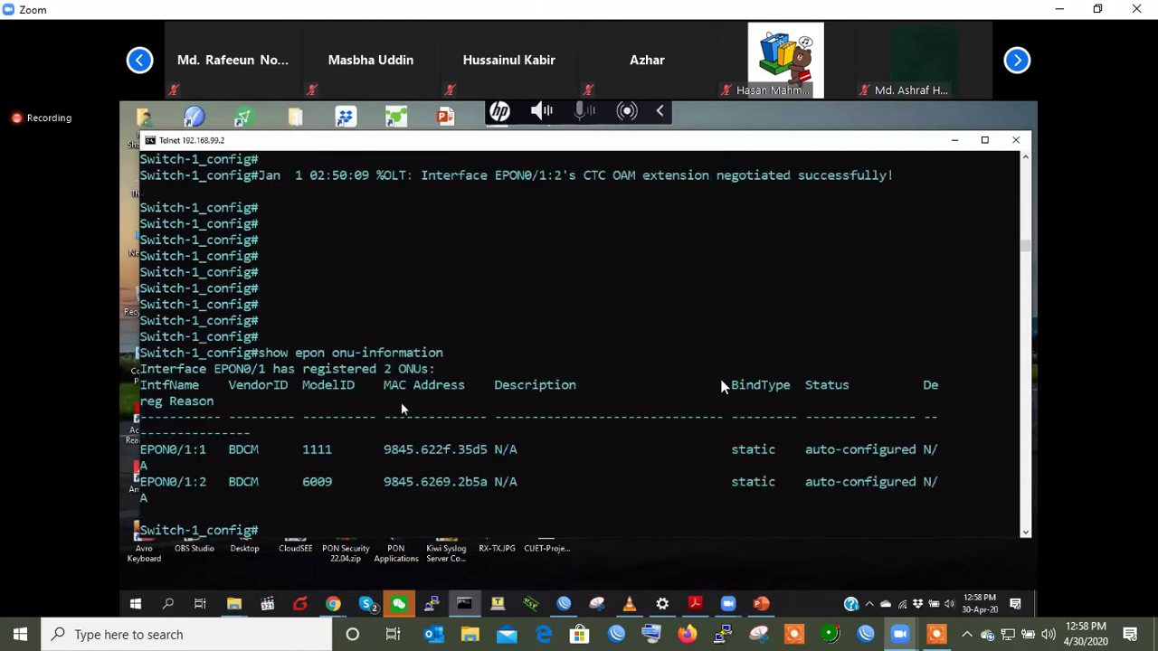
key("Return")
key("Return")
key("Return")
type("show epon onu-ctc-opt")
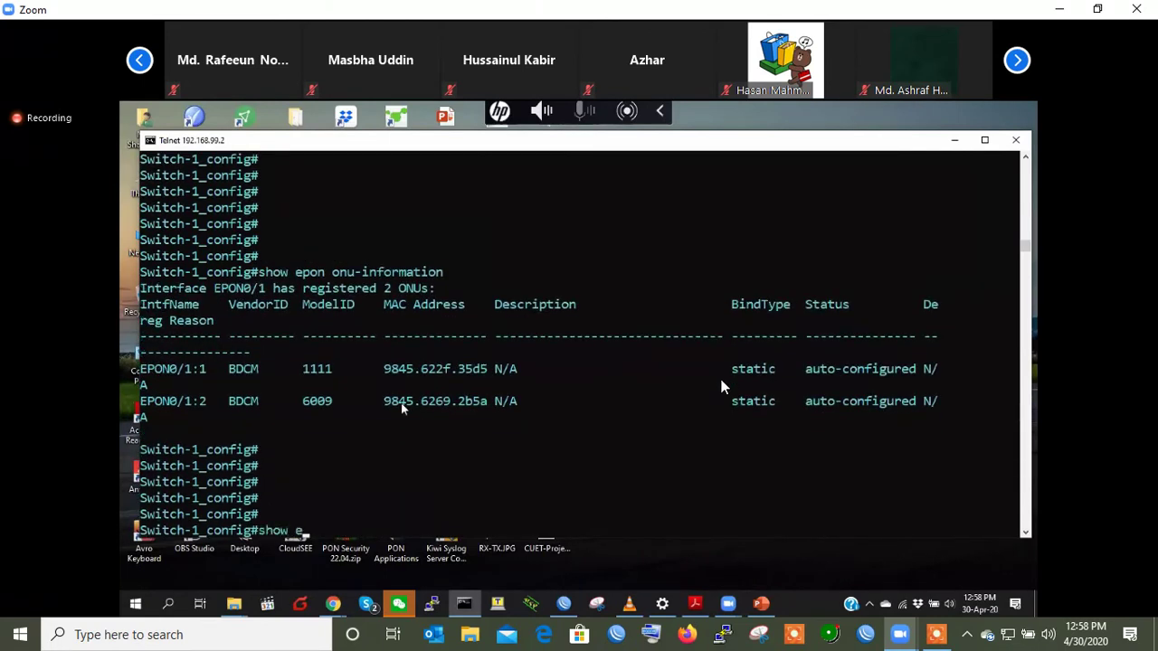
key("Tab")
type("i")
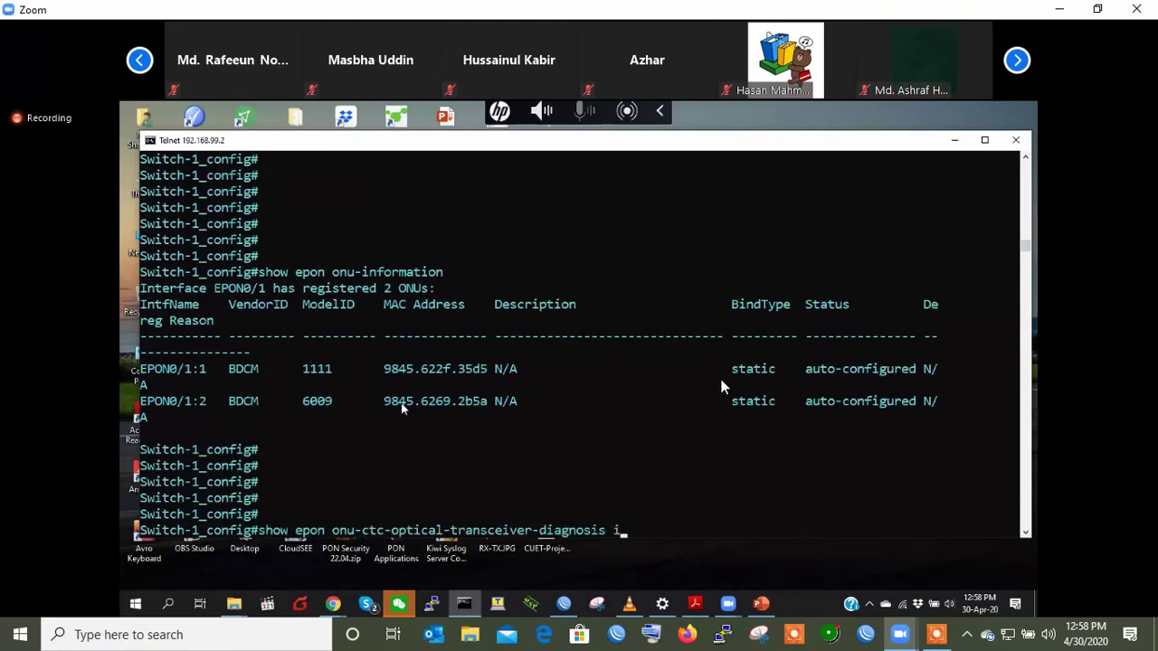
type("nterface epON 0/1")
key("Return")
key("Return")
key("Return")
key("Return")
- Highlight the receive power readings: -4.0 dBm for ONU 0/1:1, -3.5 dBm for 0/1:2
left_click_drag(141, 449, 574, 468)
left_click(598, 476)
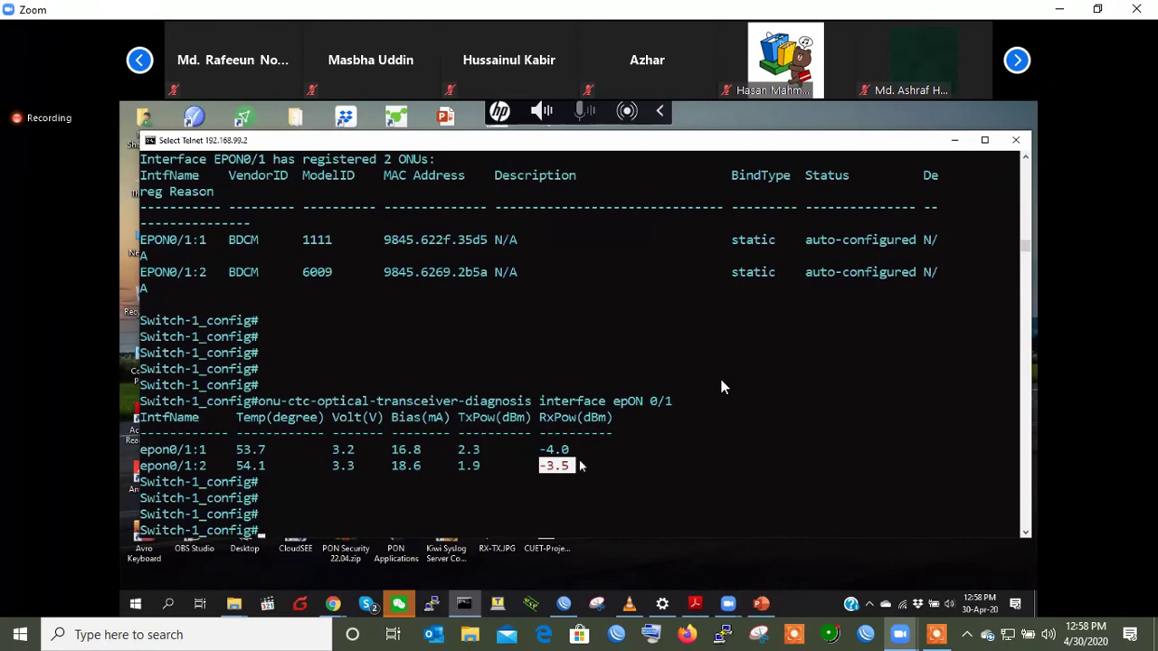
left_click_drag(541, 447, 575, 451)
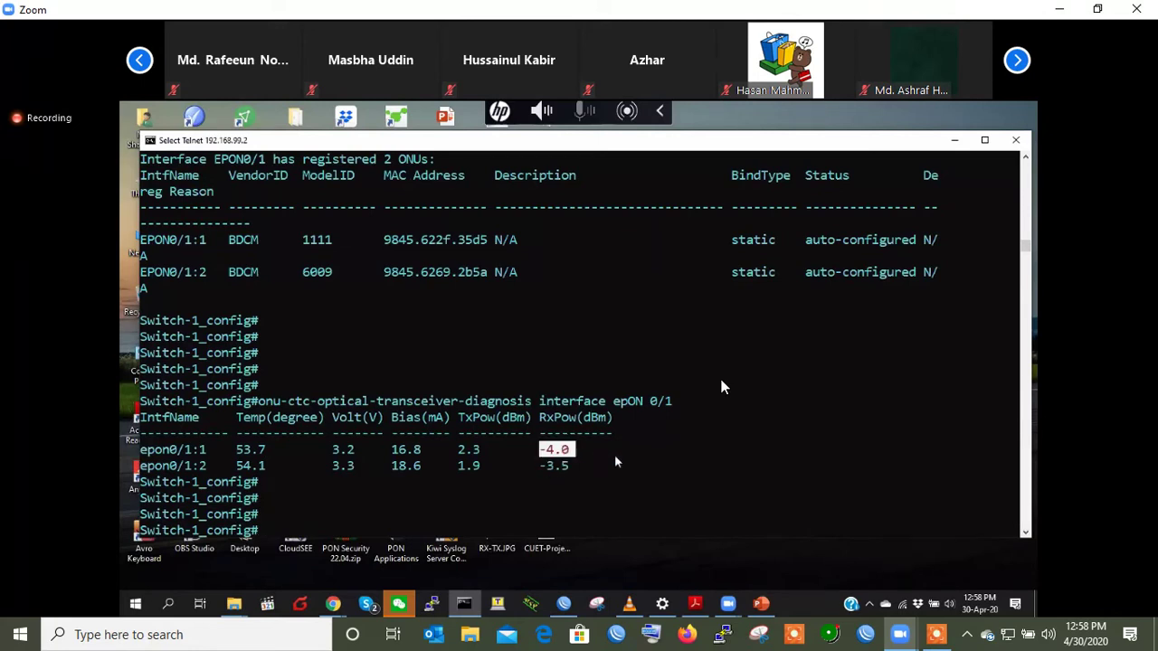
left_click_drag(541, 465, 575, 468)
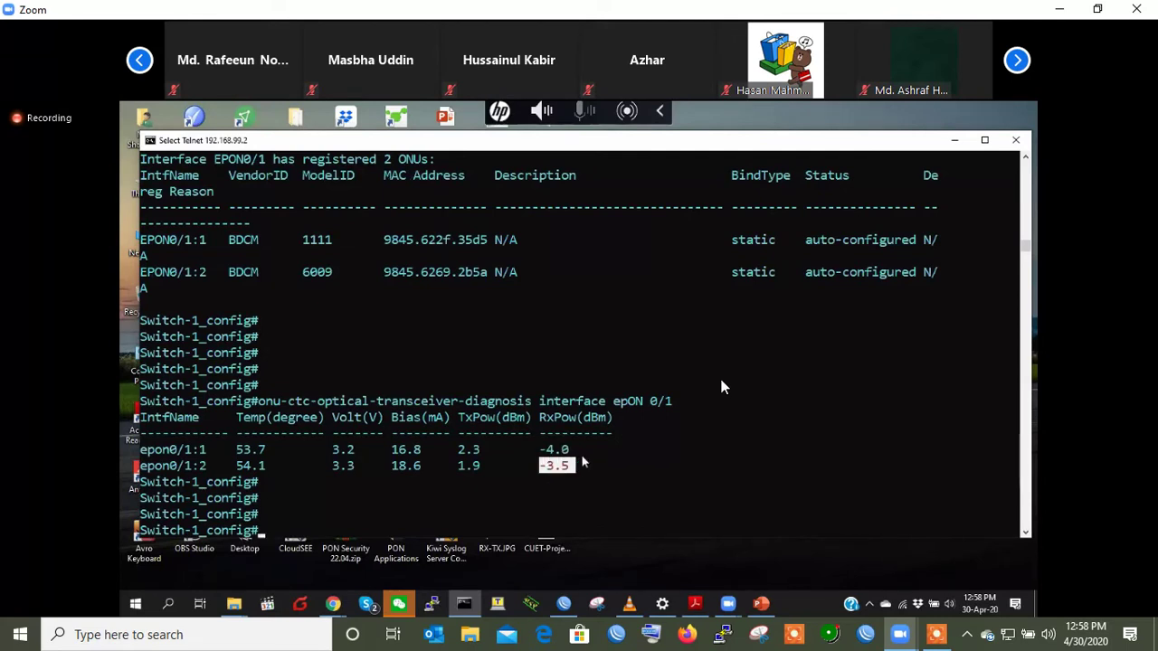
left_click_drag(542, 448, 575, 452)
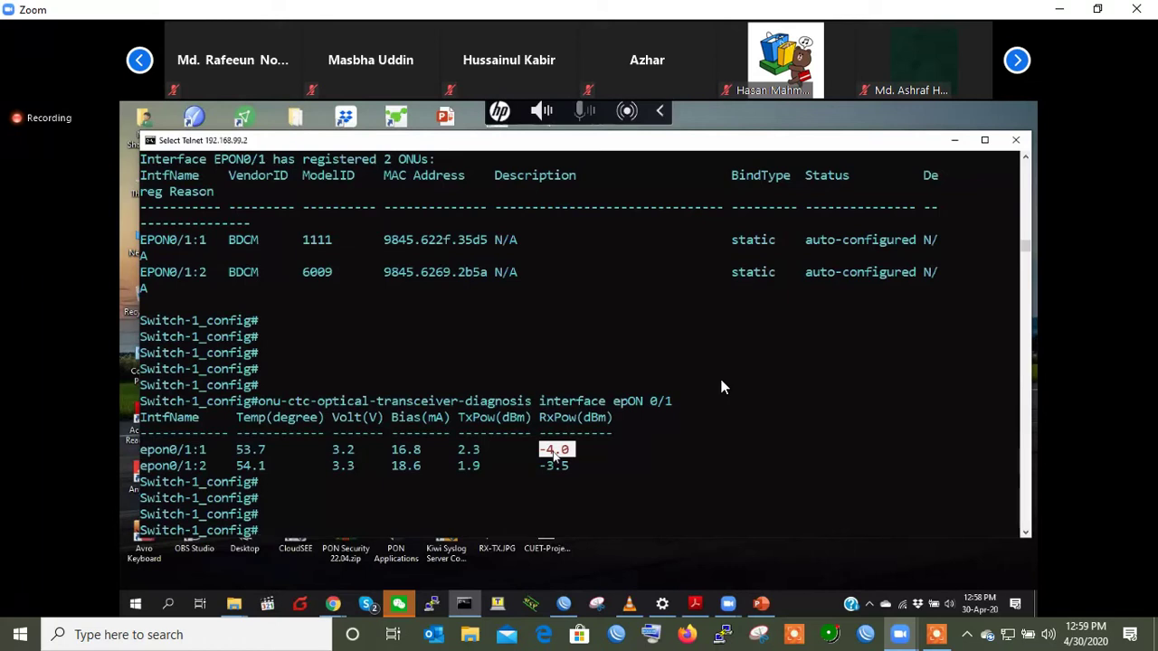
- Enter 'interface epON 0/1:1' and list every 'epon onu ?' subcommand past --More--
key("Return")
key("Return")
key("Return")
type("inte")
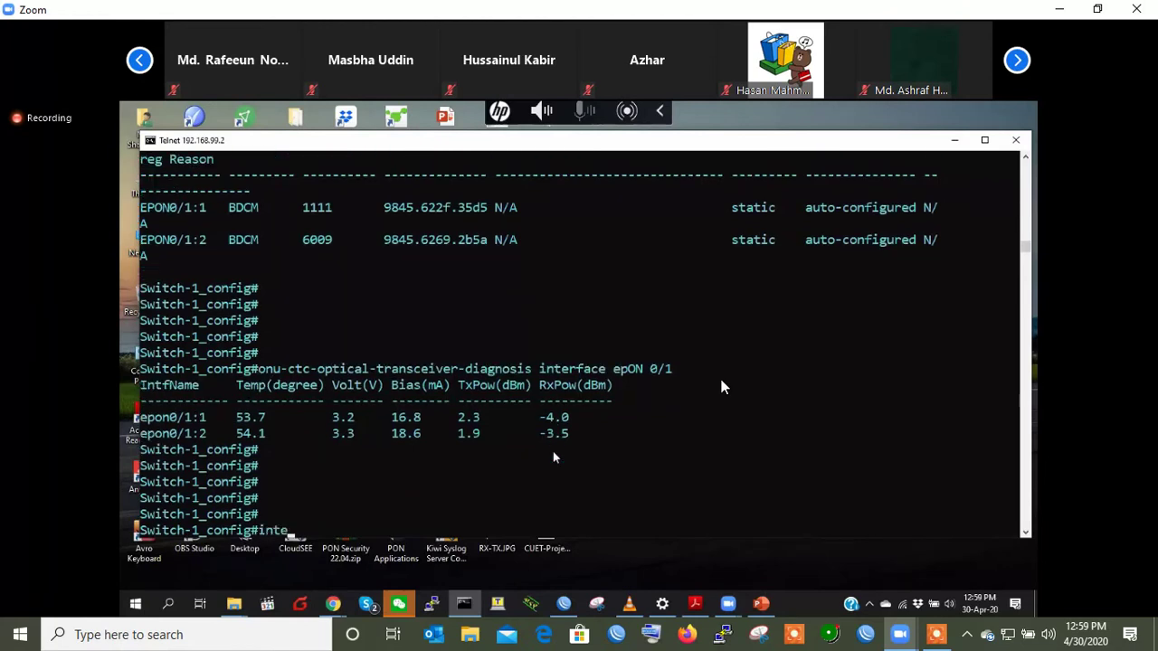
type("rface epON 0/1:1")
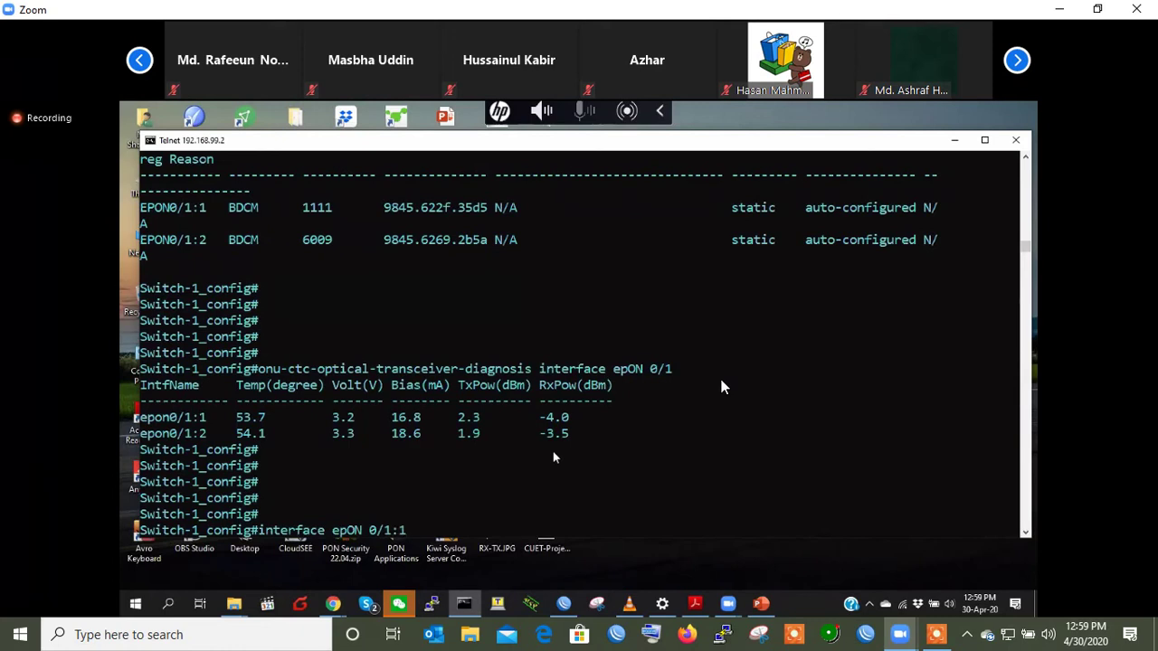
key("Return")
key("Return")
key("Return")
key("Return")
type("epon onu ")
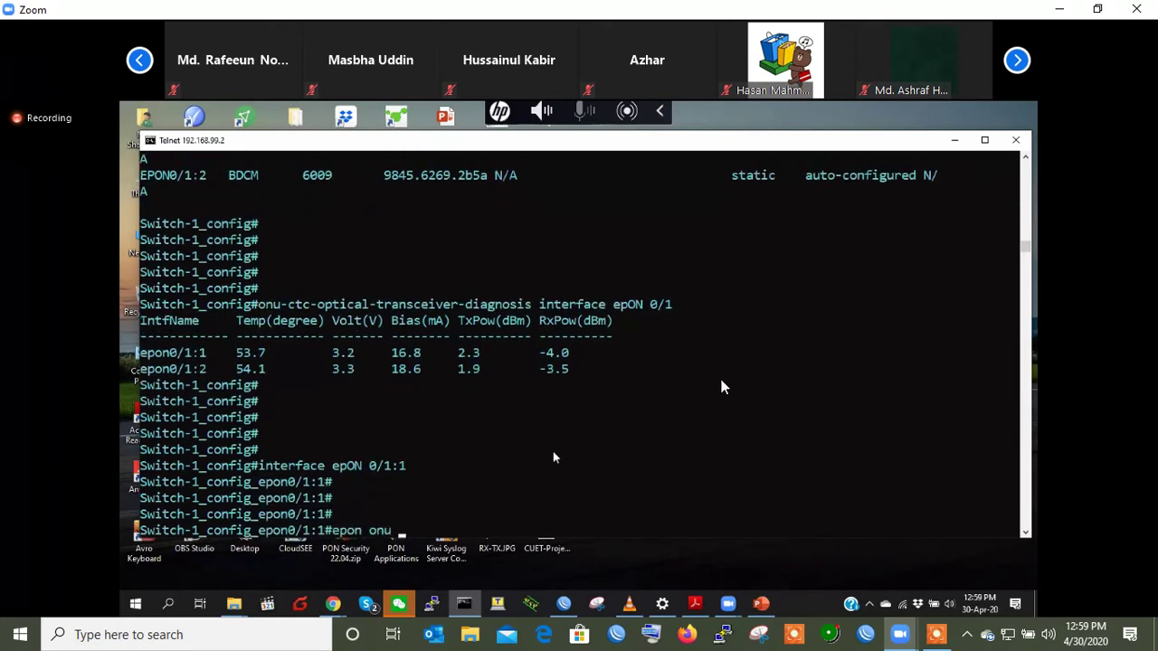
type("ctc al")
key("BackSpace")
key("BackSpace")
key("BackSpace")
key("BackSpace")
key("BackSpace")
key("BackSpace")
type("?")
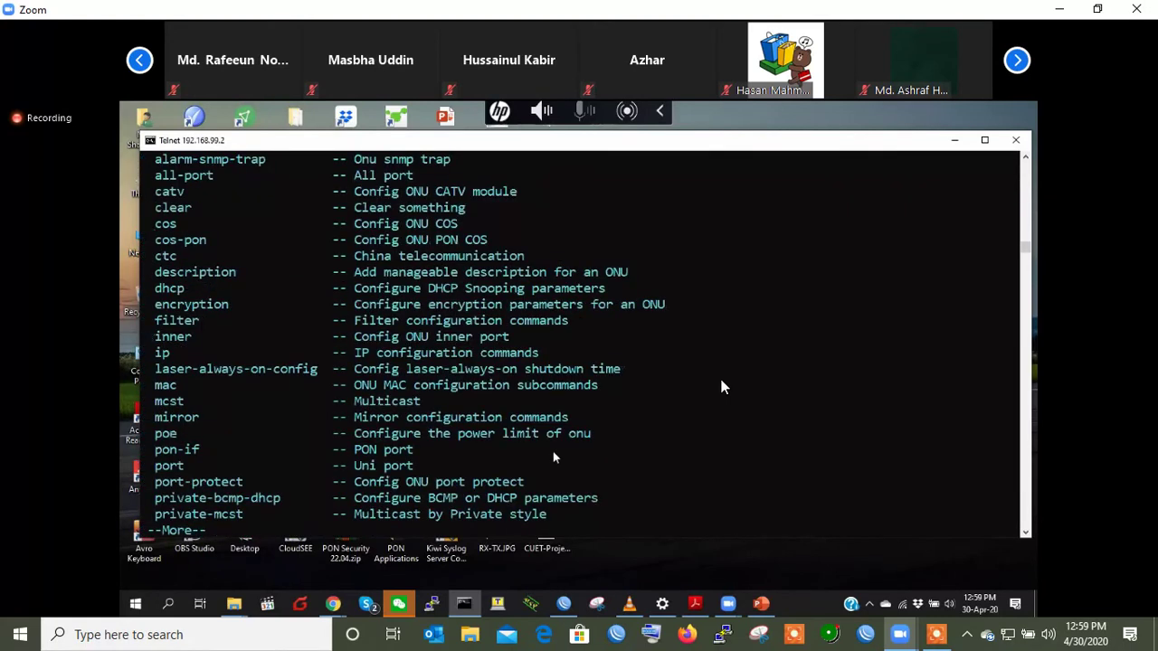
key("space")
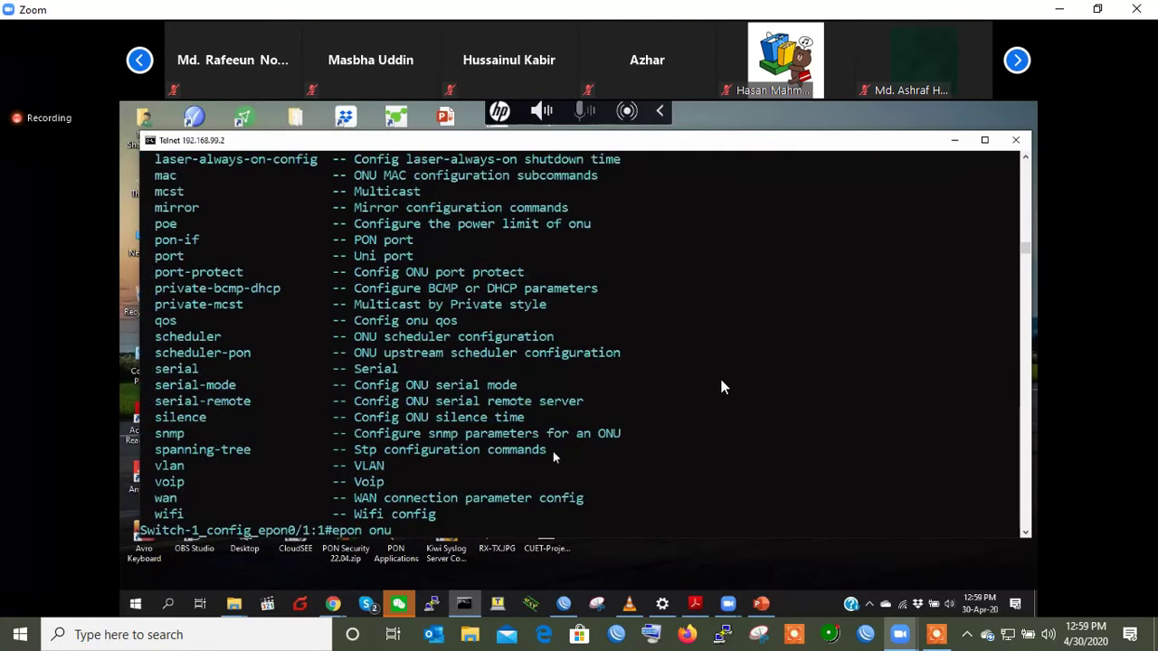
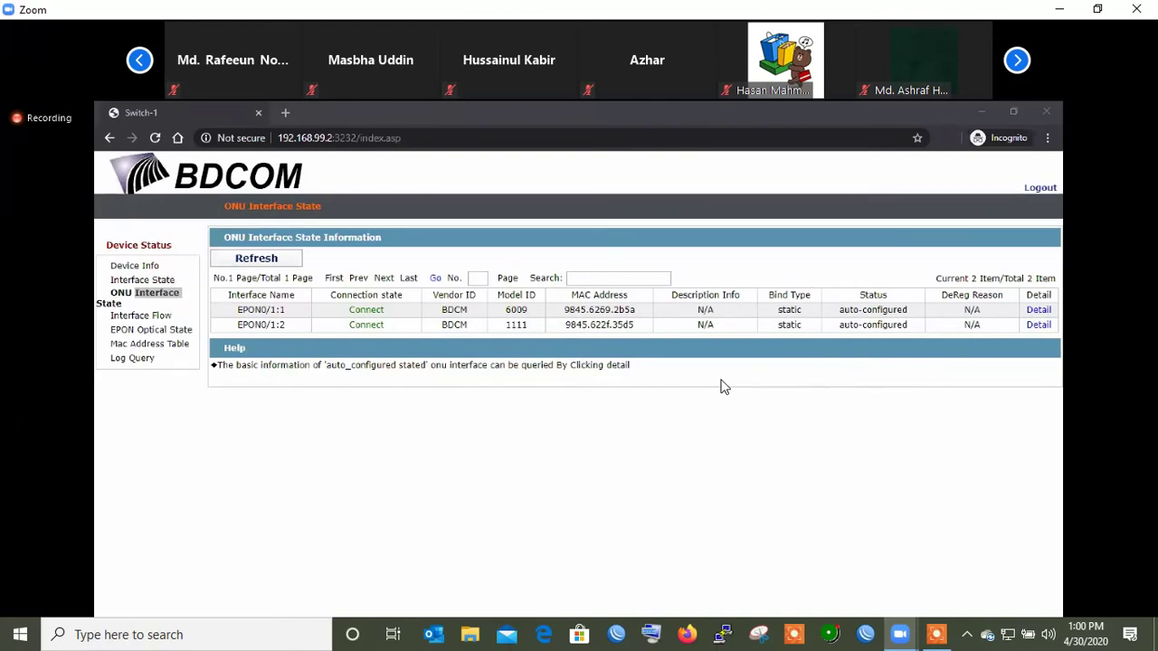
- Bring the OLT web page's ONU Interface State list of two connected ONUs to the front
left_click(939, 107)
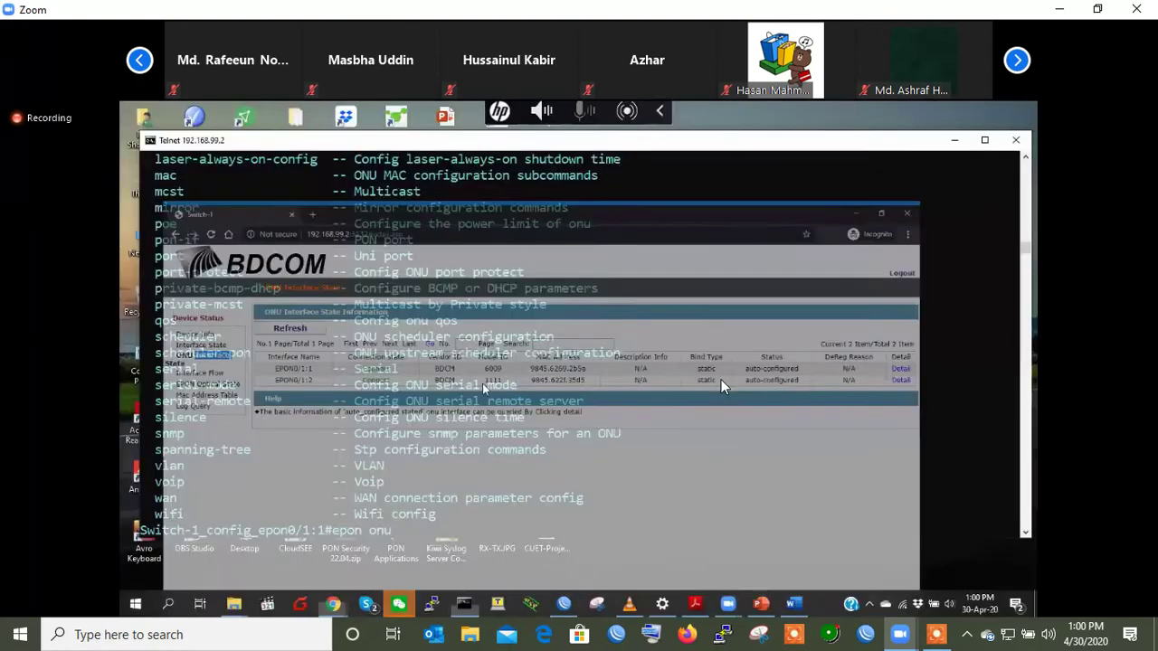
- Clear the prompt and build 'epon onu ctc notify optical-alarm' using ? and Tab help
key("BackSpace")
key("BackSpace")
key("BackSpace")
key("BackSpace")
key("BackSpace")
key("BackSpace")
key("BackSpace")
key("Return")
key("Return")
key("Return")
key("Return")
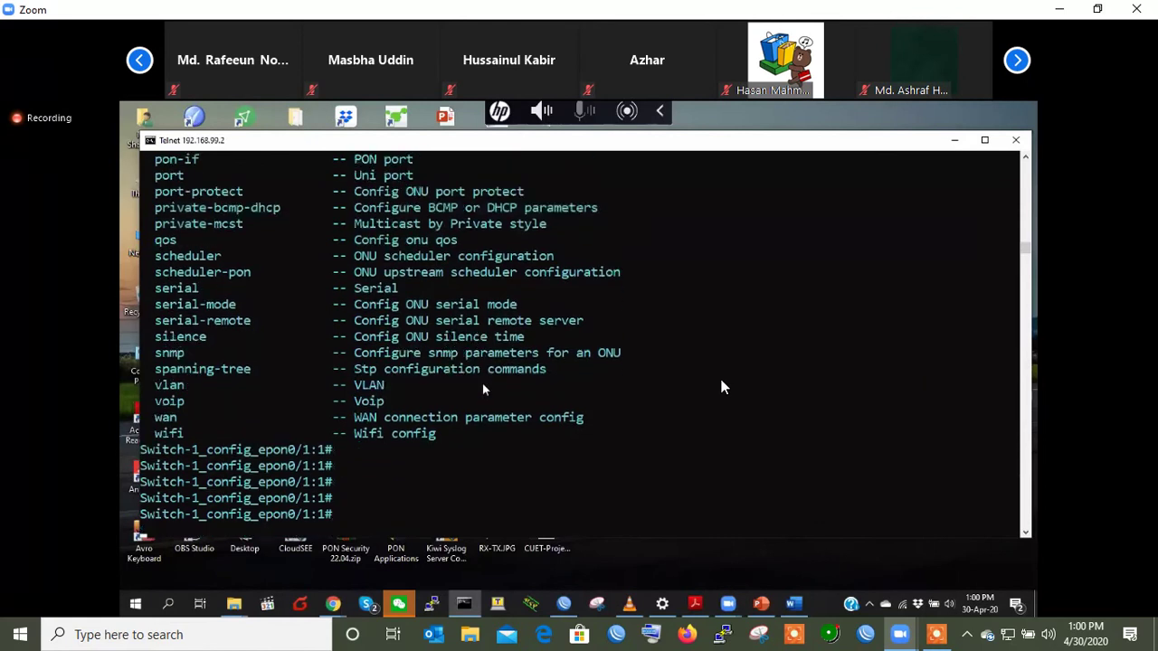
key("Return")
key("Return")
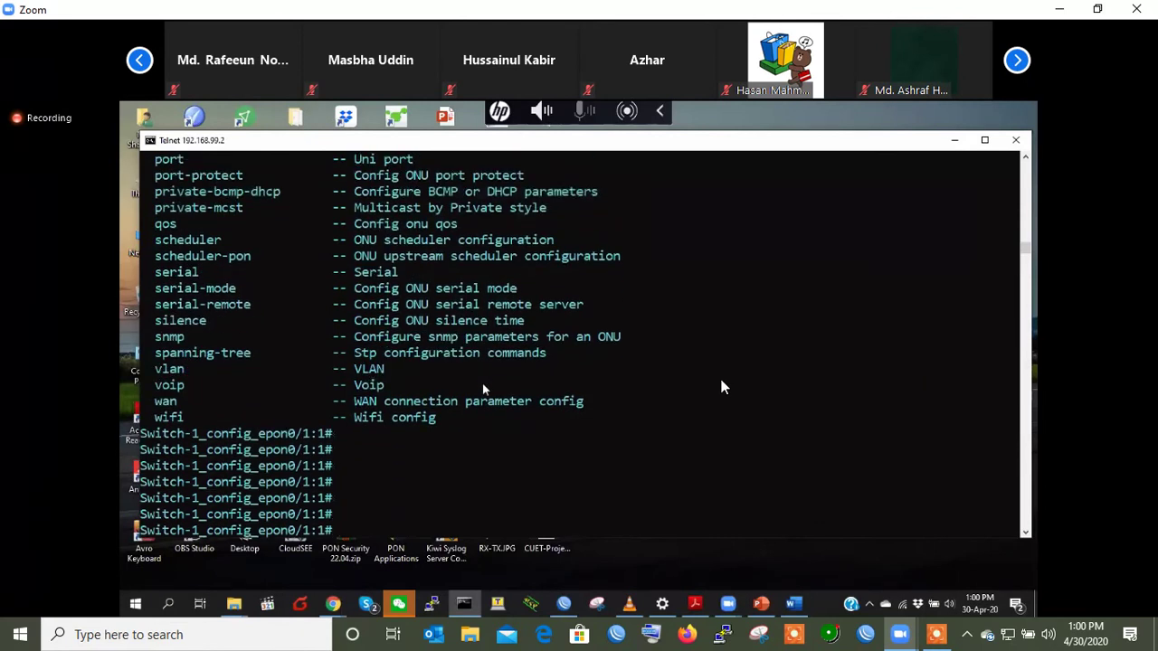
key("Return")
key("Return")
key("Return")
key("Return")
type("ep")
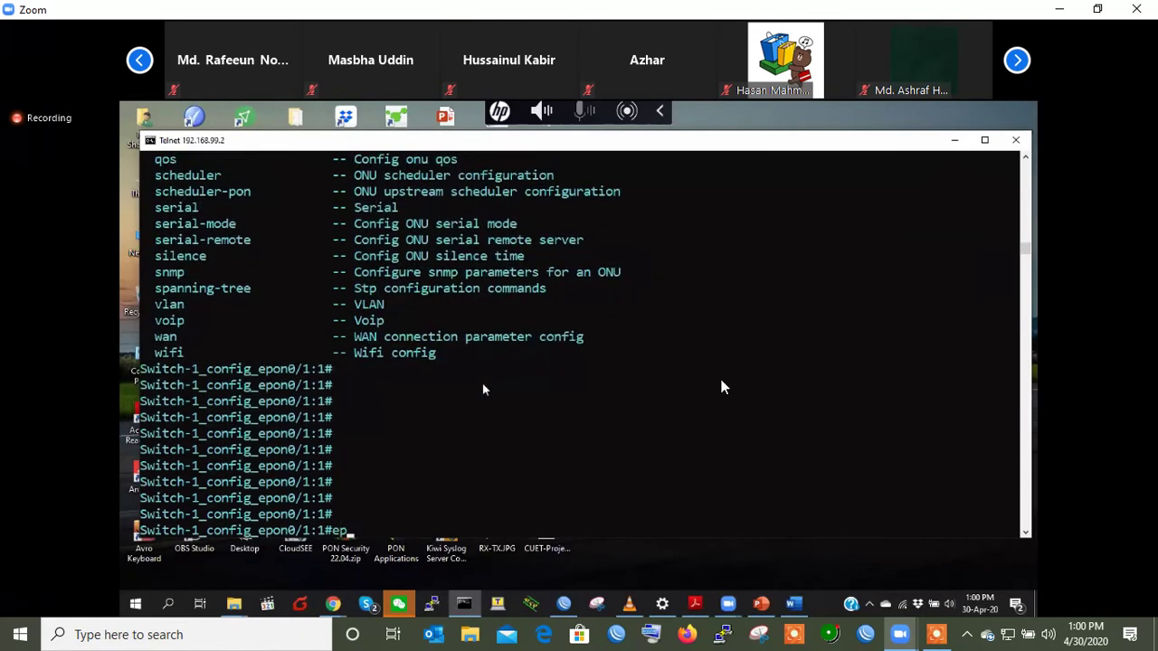
type("on onu ctc notify ")
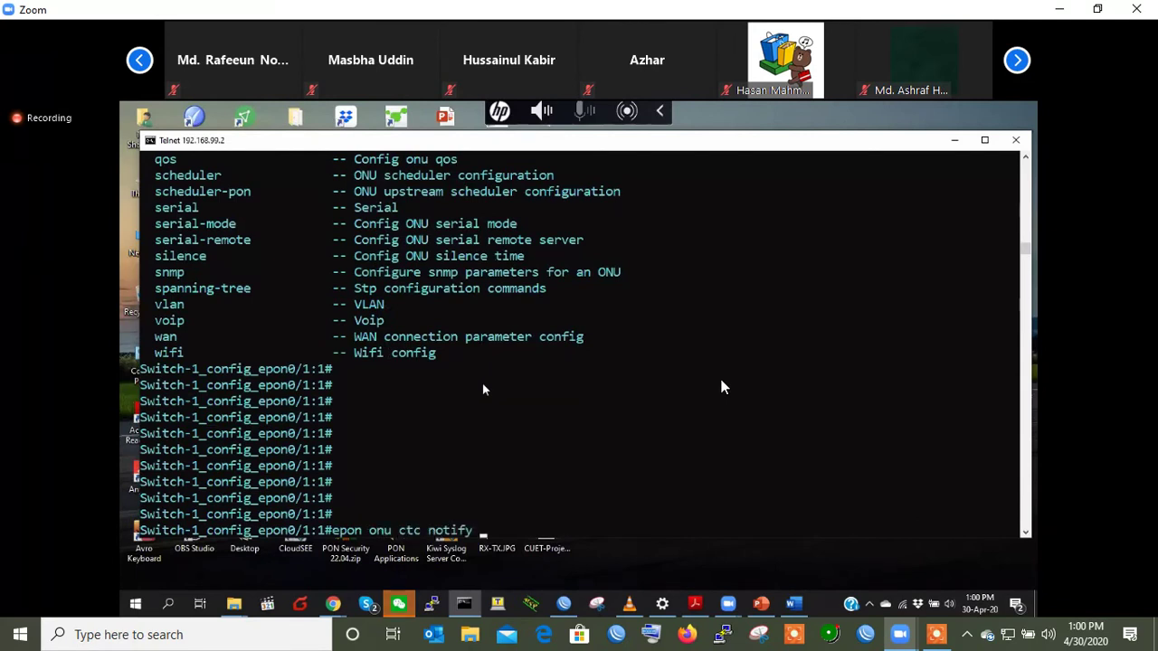
type("al")
key("BackSpace")
key("BackSpace")
type("?op")
key("Tab")
type("a")
key("Tab")
type("?")
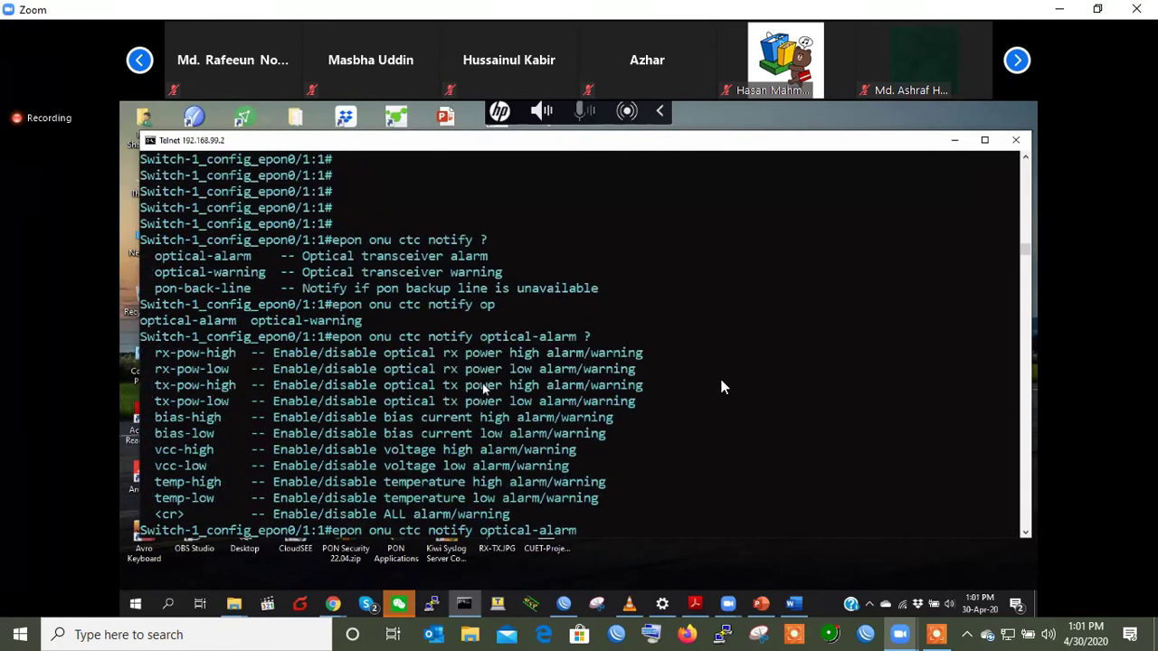
- Enable rx-pow-low optical alarm notification for ONU epon0/1:1
left_click_drag(157, 371, 231, 372)
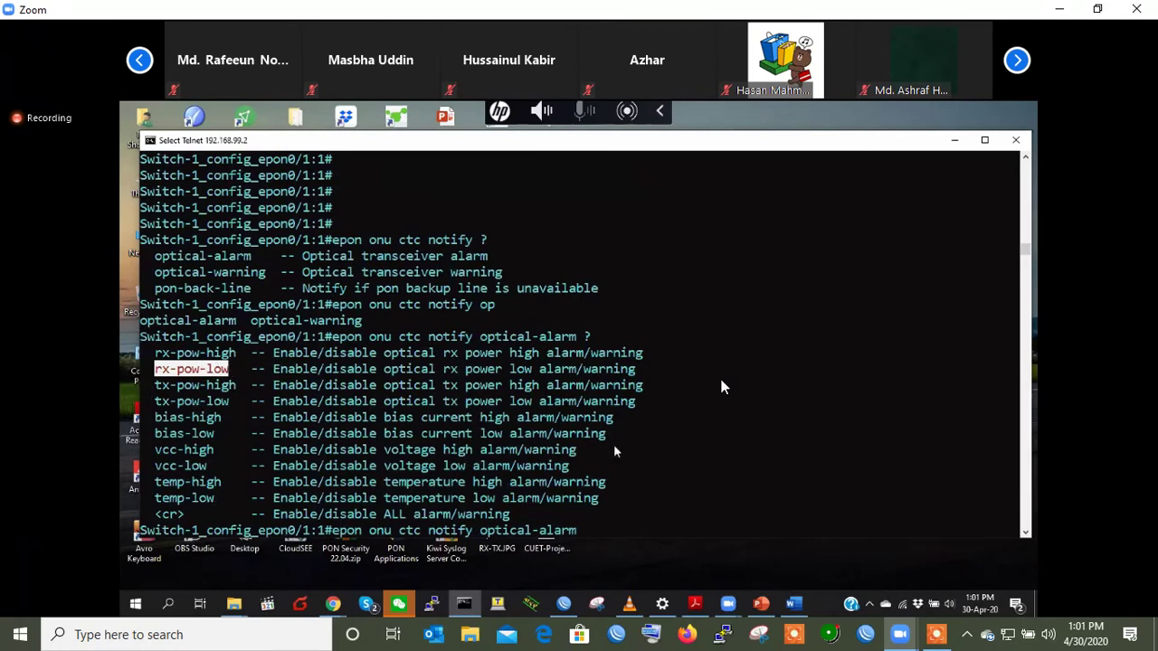
type("rx")
key("Tab")
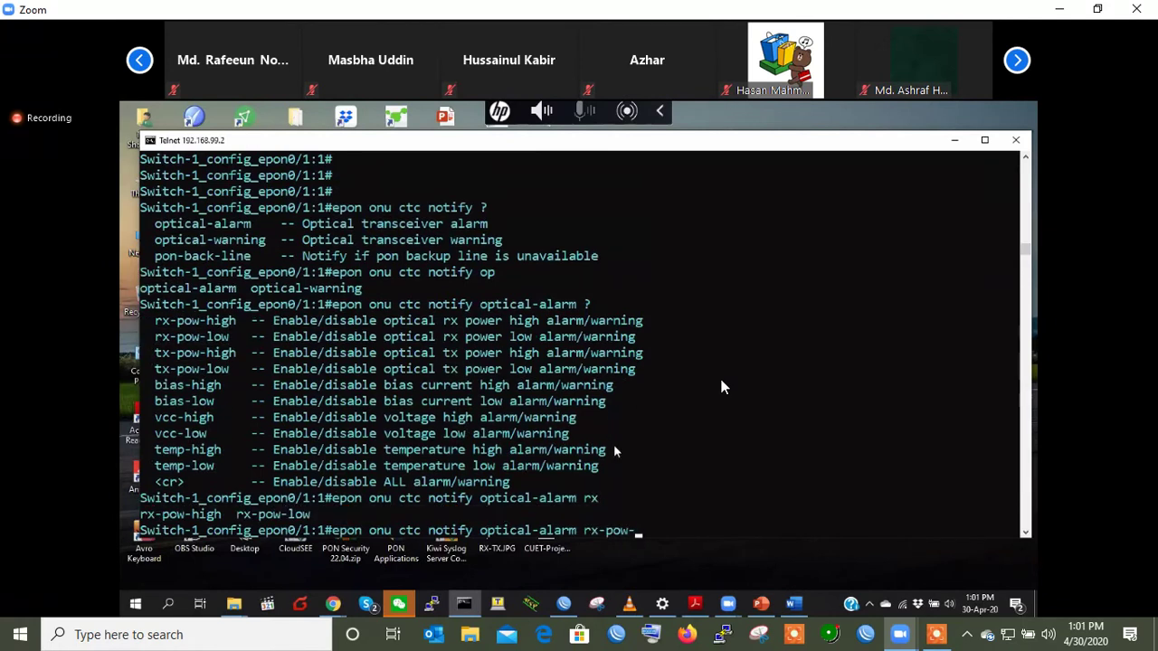
type("l")
key("Tab")
type("?")
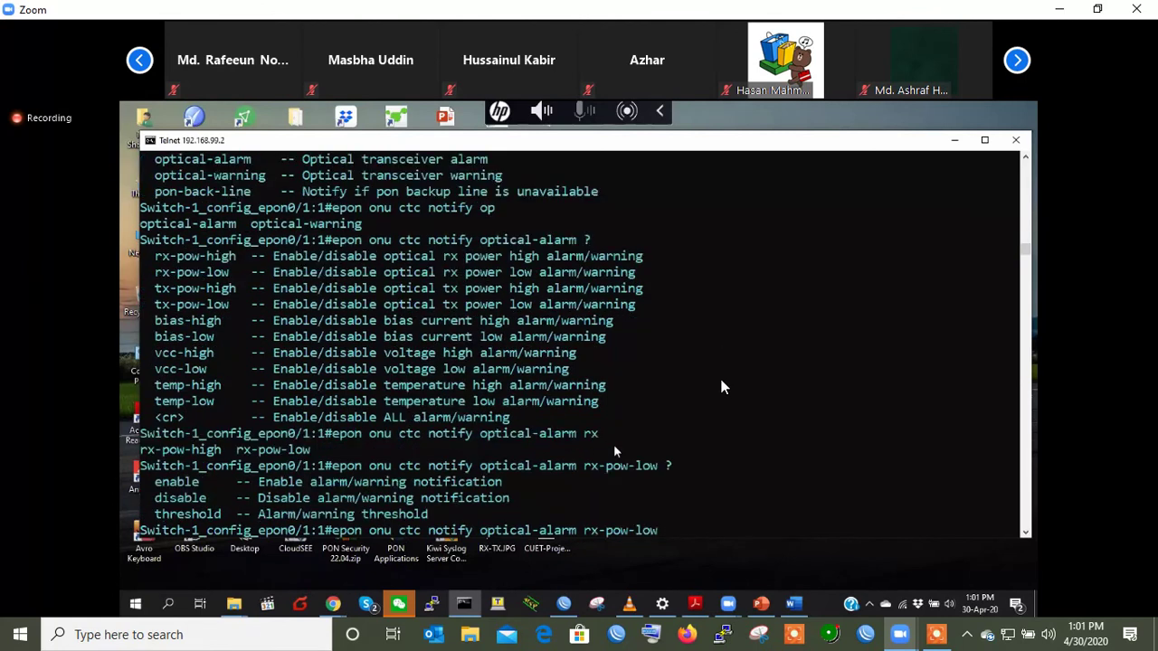
type("enable")
key("Return")
key("Return")
key("Return")
key("Return")
key("Return")
- Recall the rx-pow-low notify command and start its threshold option
key("Up")
key("BackSpace")
key("BackSpace")
key("BackSpace")
key("BackSpace")
key("BackSpace")
key("BackSpace")
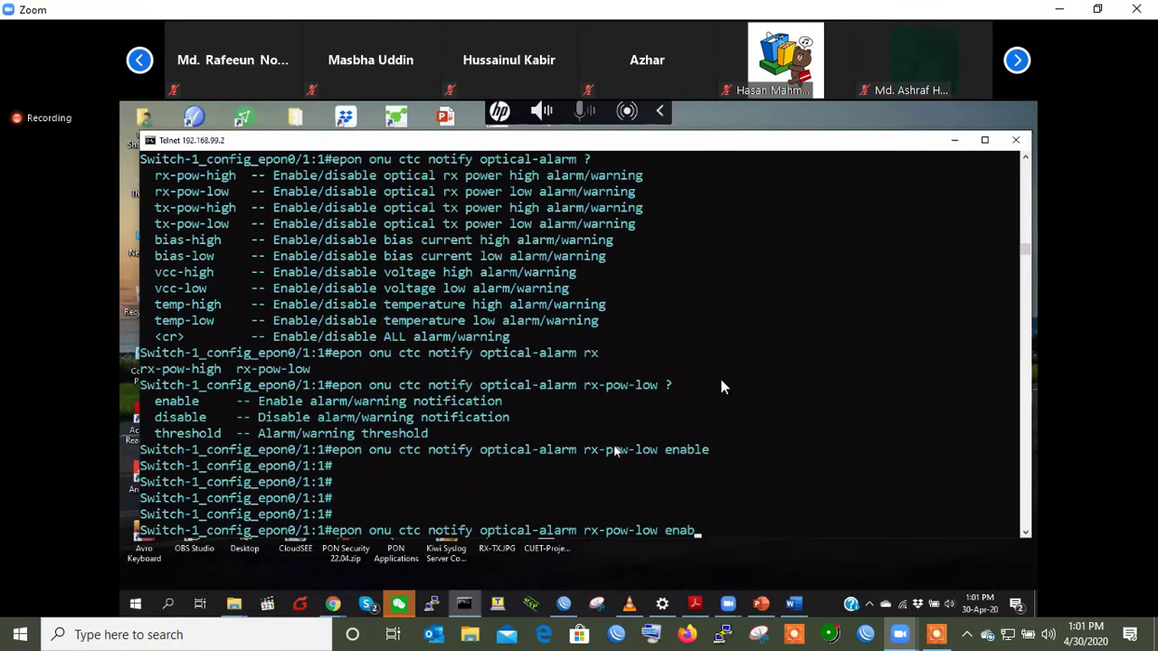
type("t")
key("Tab")
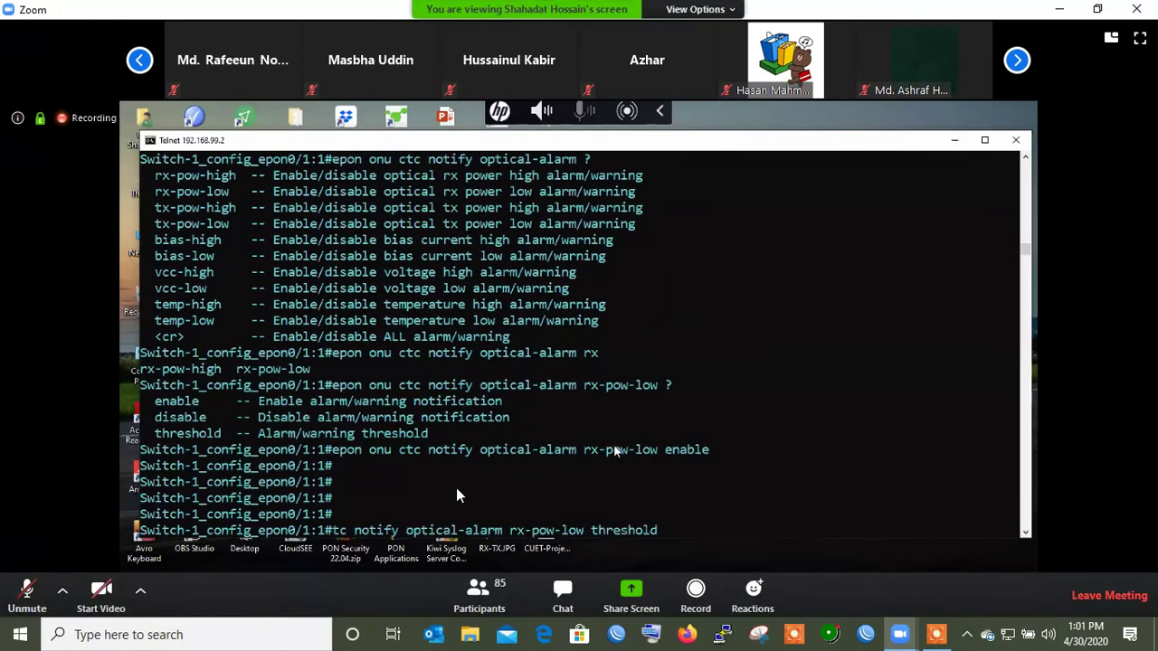
- Set the rx-pow-low threshold to -35 -30, then exit the epon0/1:1 interface with 'ex'
type("?")
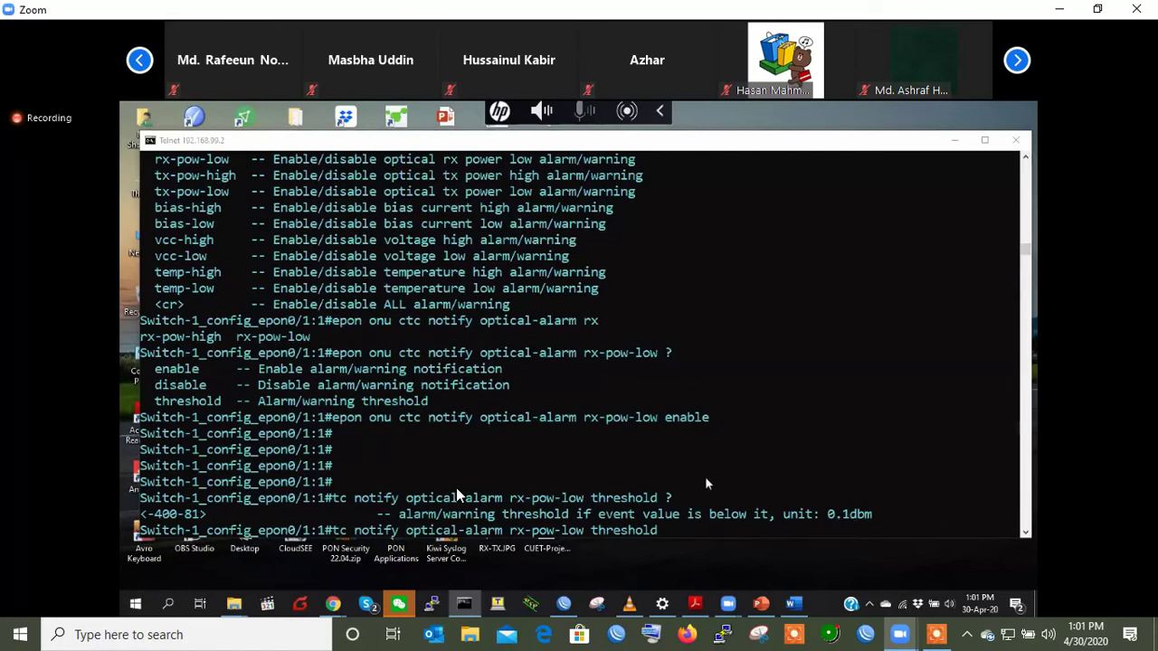
left_click(682, 526)
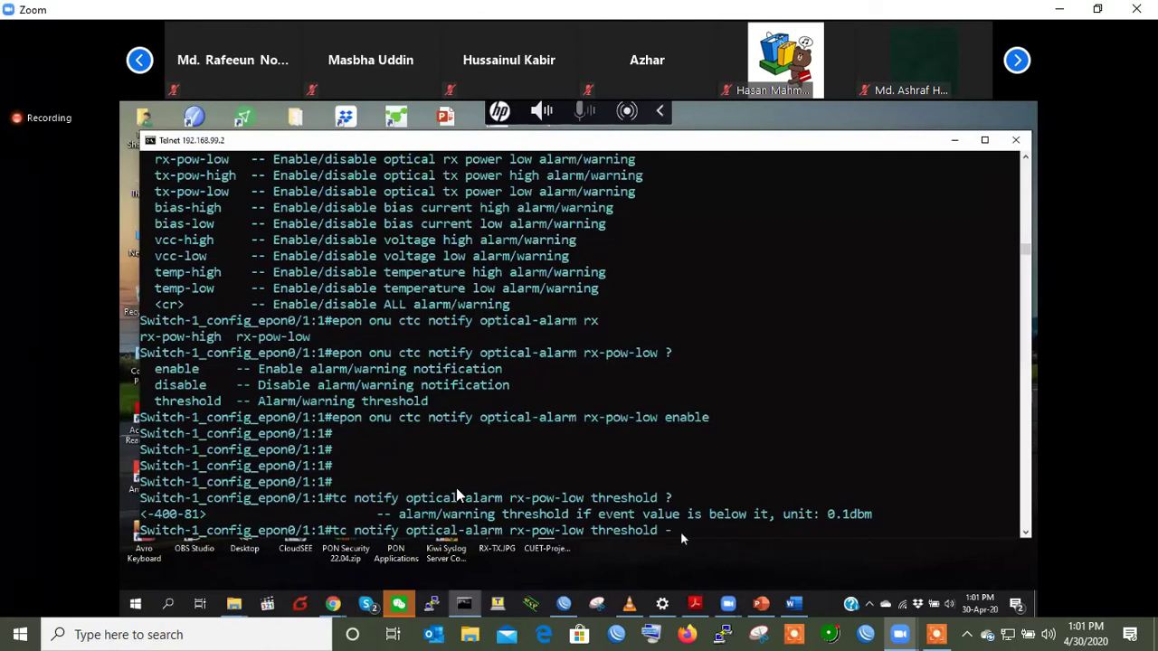
type("30")
key("BackSpace")
type("30")
key("Return")
key("Return")
key("Return")
key("Return")
key("Return")
type("epon0/1:1#e")
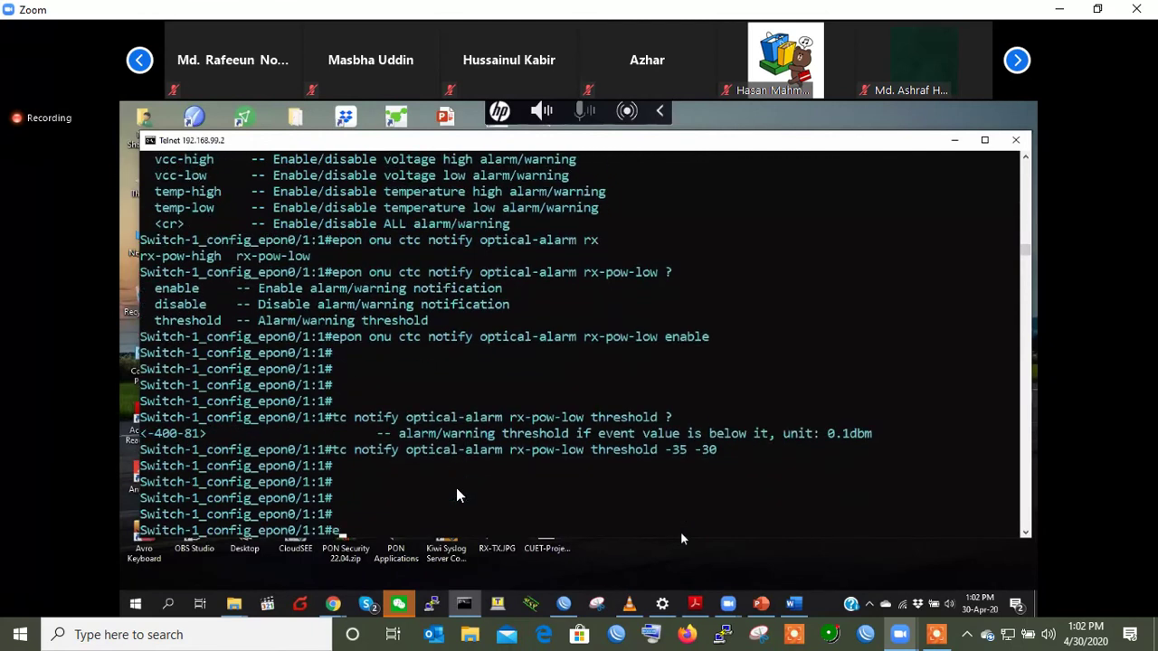
type("x")
key("Return")
key("Return")
key("Return")
key("Return")
key("Return")
key("Return")
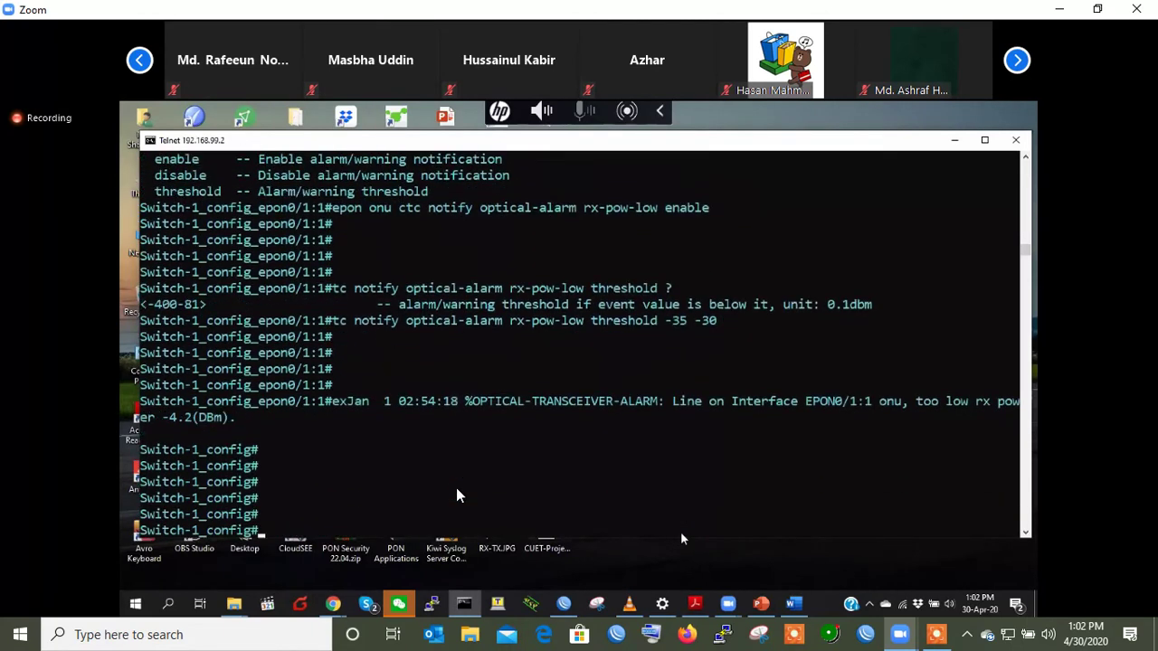
key("Return")
key("Return")
key("Return")
key("Return")
key("Return")
key("Return")
key("Return")
key("Return")
key("Return")
key("Return")
key("Return")
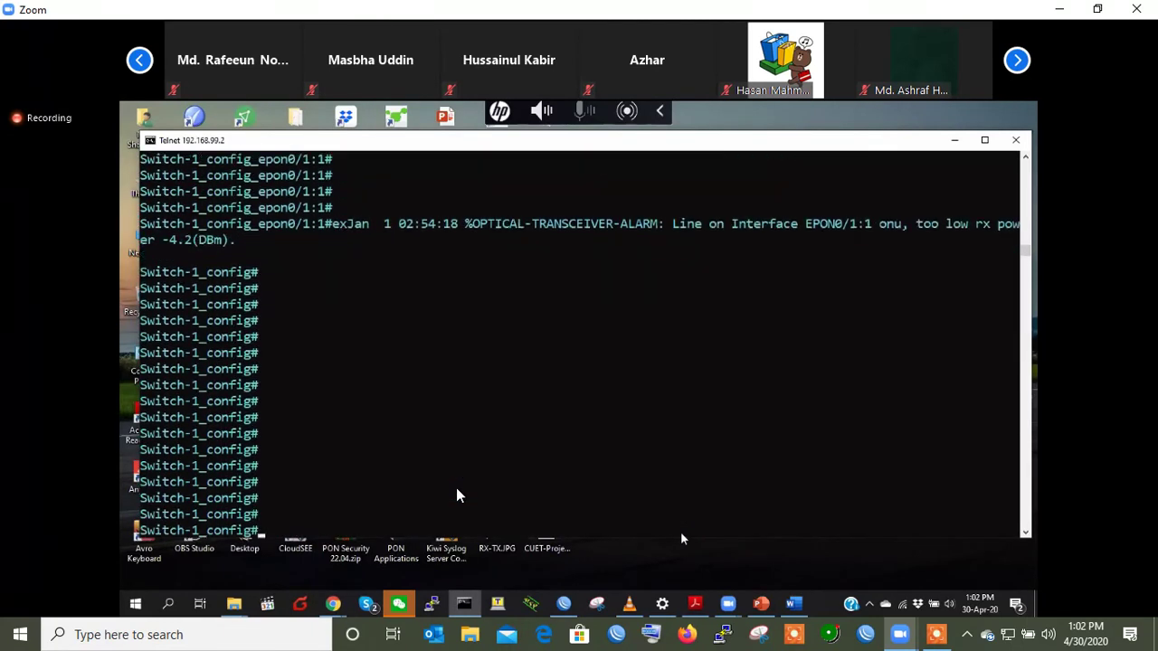
left_click_drag(345, 229, 867, 230)
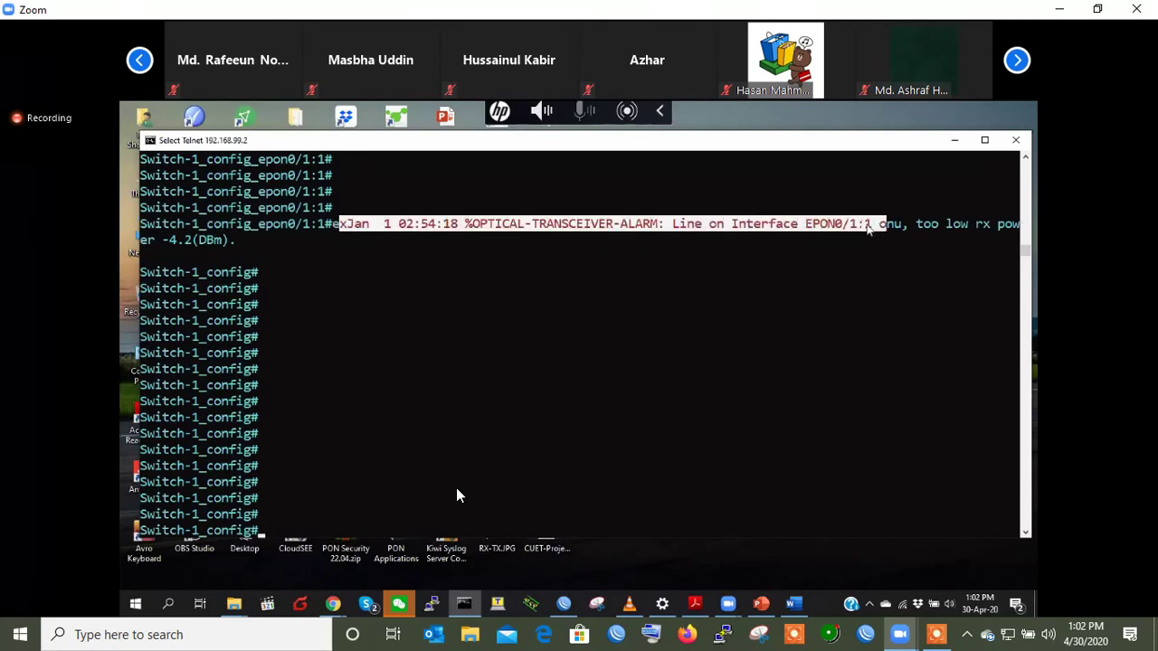
double_click(836, 224)
left_click(957, 226)
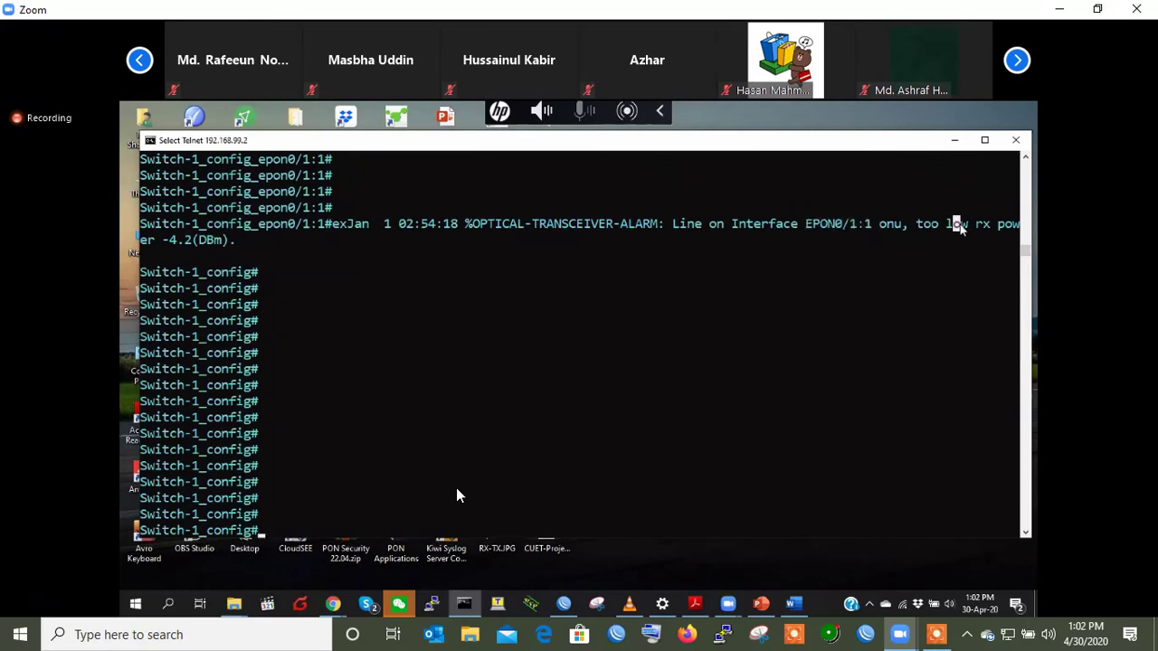
double_click(176, 241)
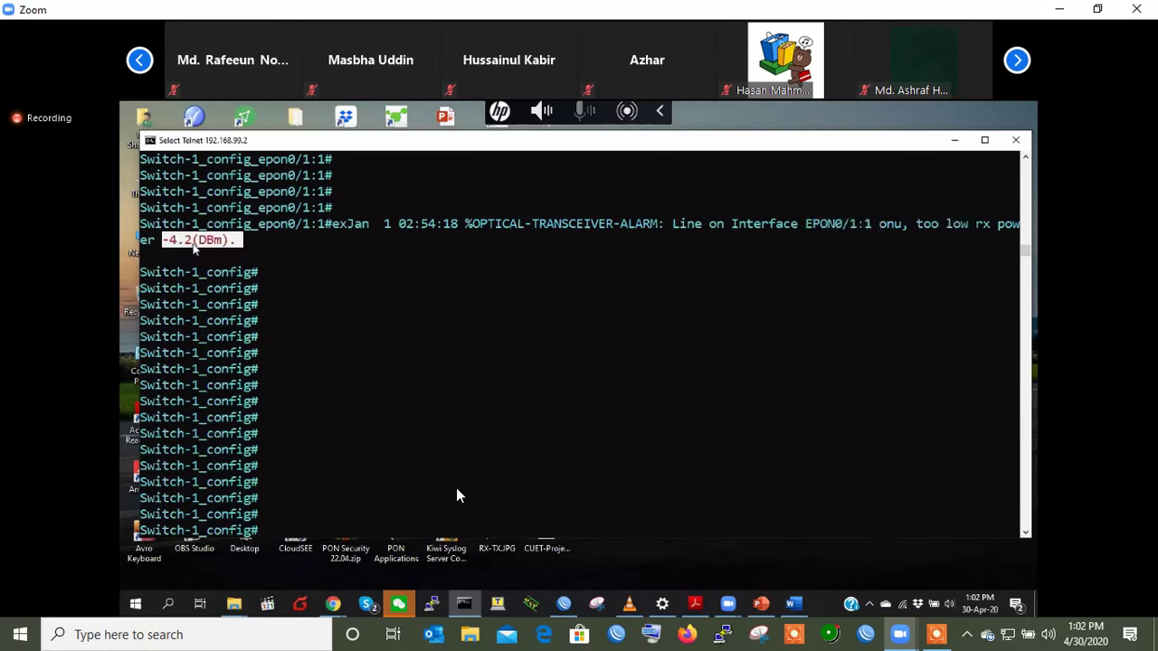
left_click(332, 254)
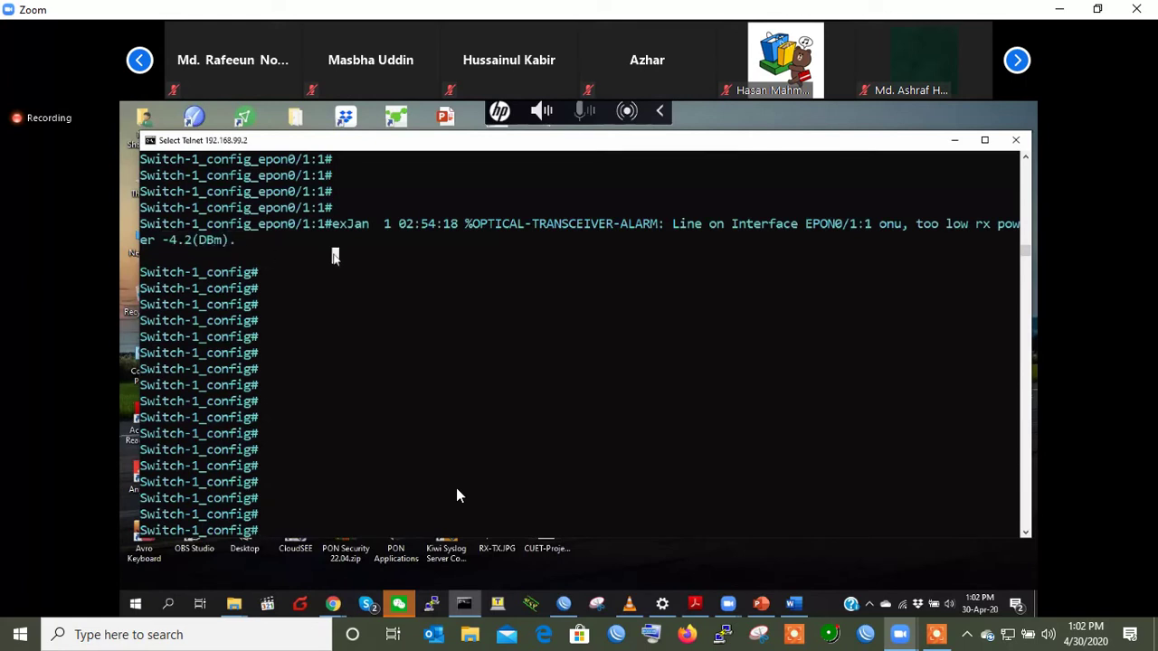
scroll(434, 286, "up", 2)
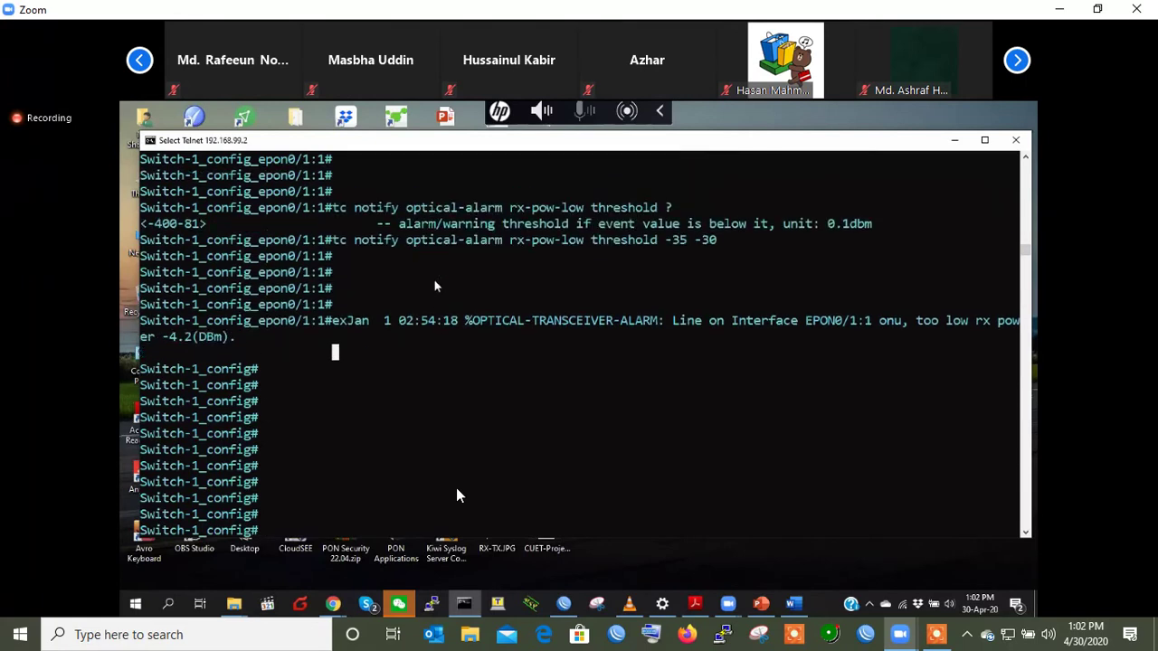
double_click(679, 240)
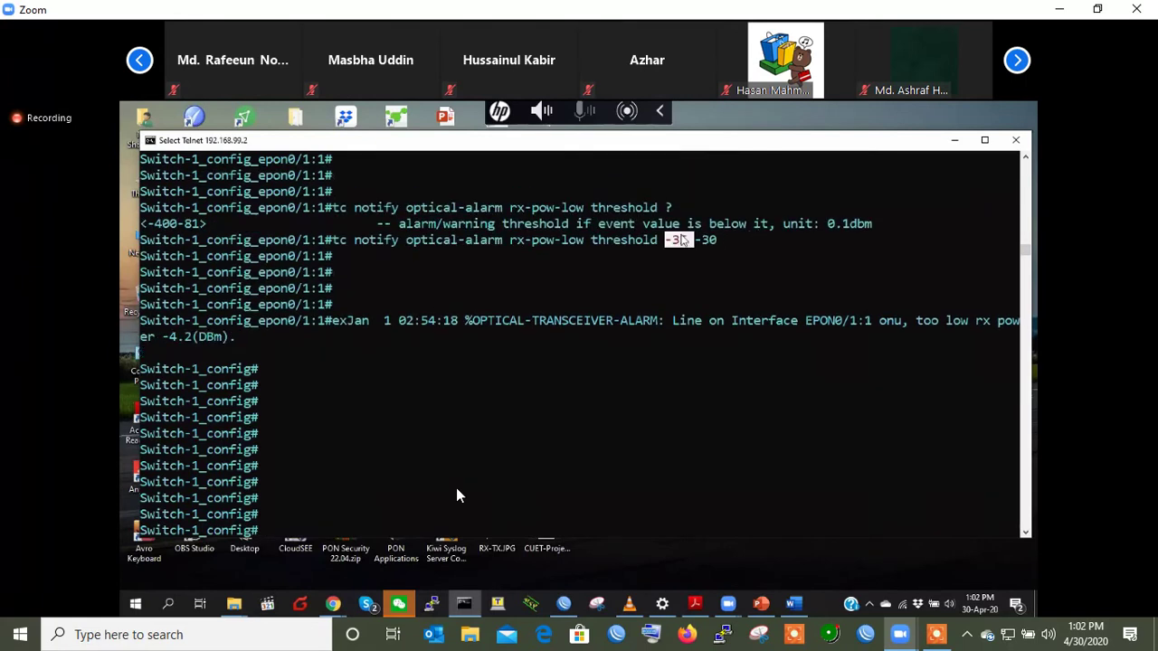
double_click(168, 336)
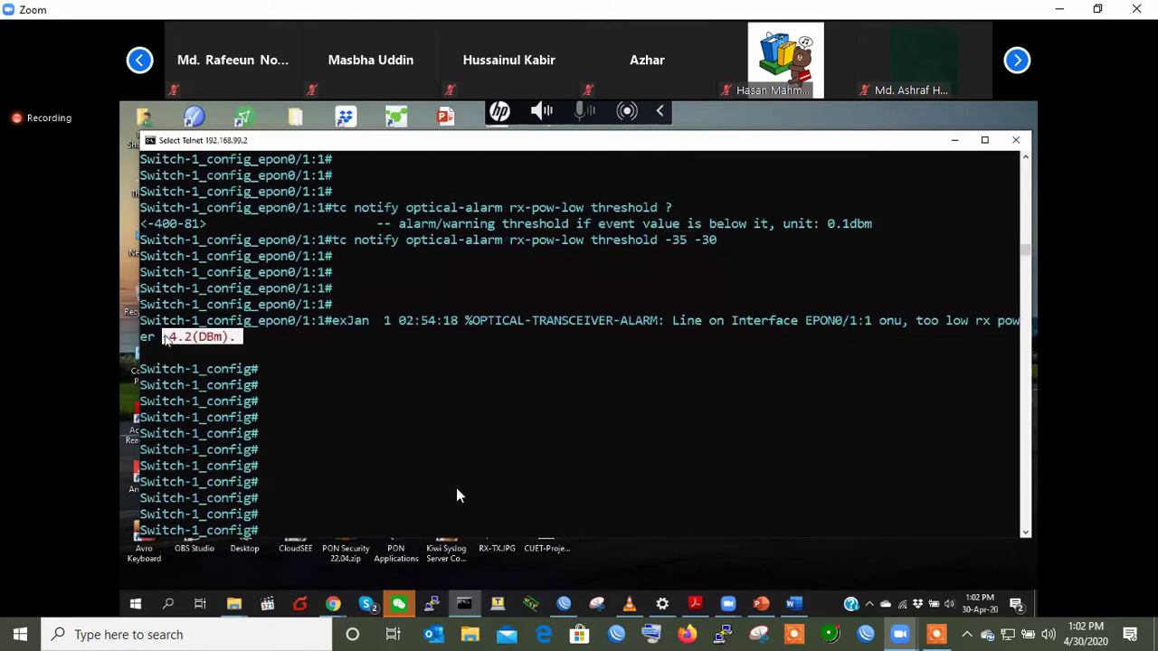
double_click(678, 240)
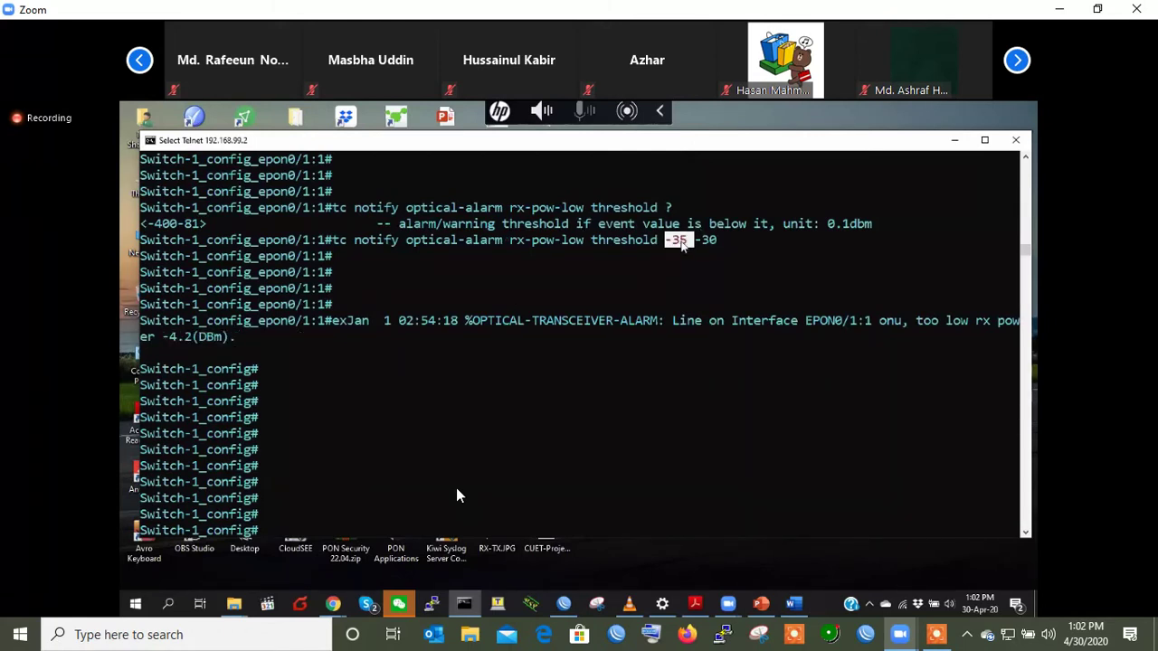
double_click(183, 336)
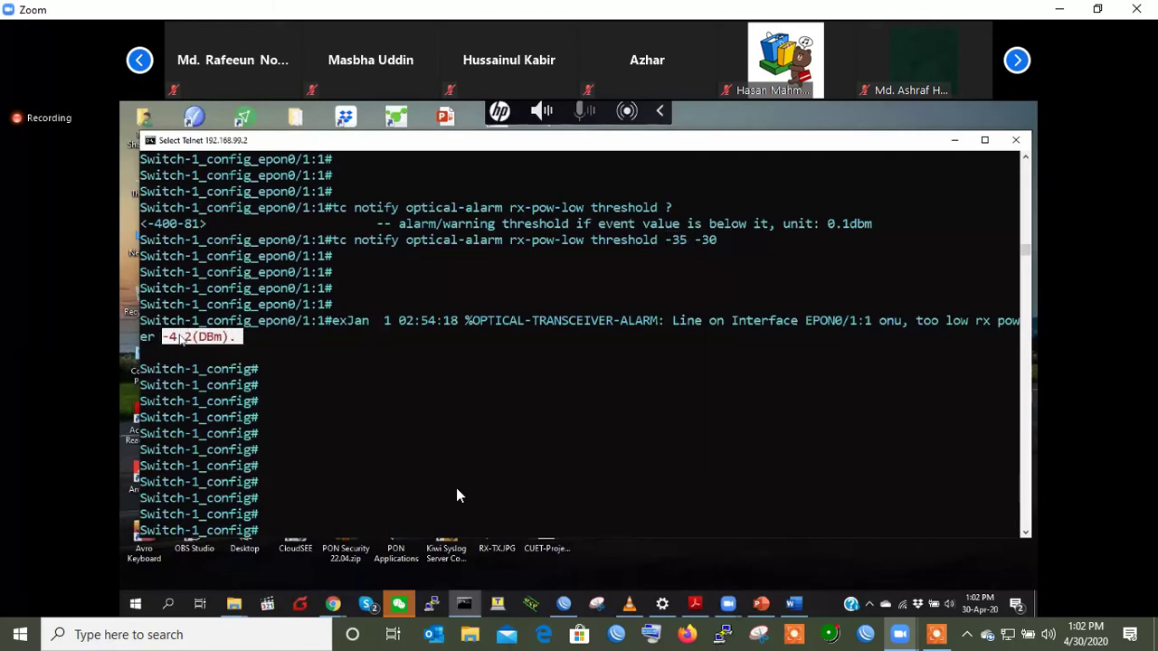
left_click(461, 417)
key("Return")
key("Return")
key("Return")
key("Return")
key("Return")
key("Return")
key("Return")
key("Return")
key("Return")
- Re-enter ONU interface 0/1:1 and submit the threshold edited to -50 -4.5
right_click(457, 496)
key("Up")
key("Up")
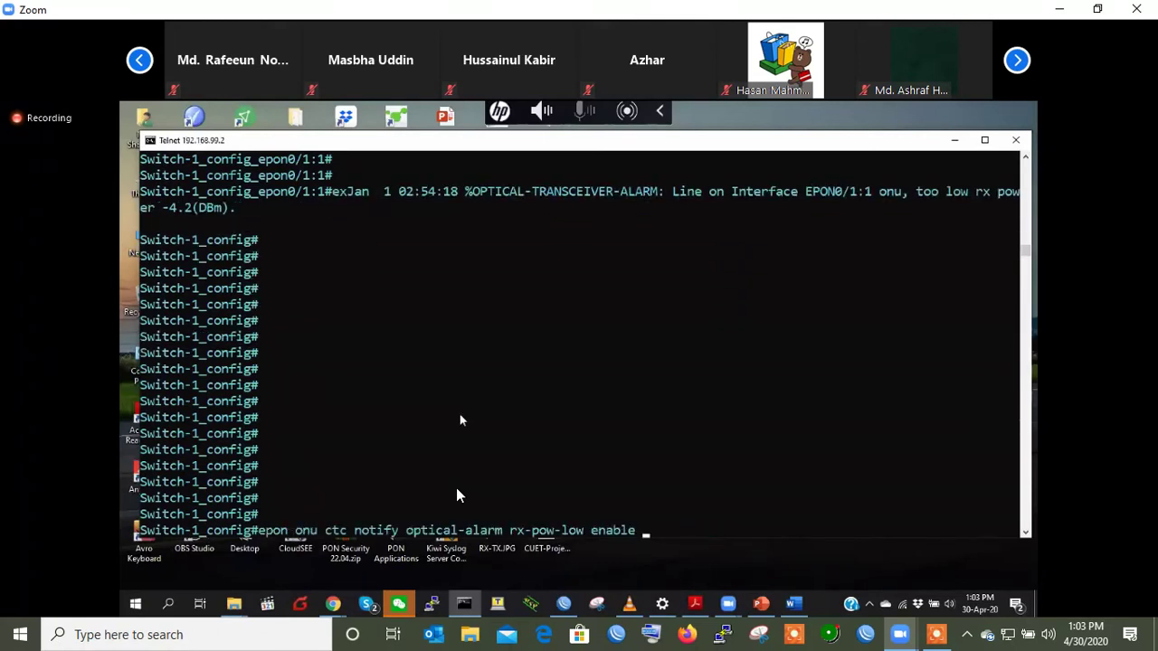
key("Return")
key("Up")
key("Up")
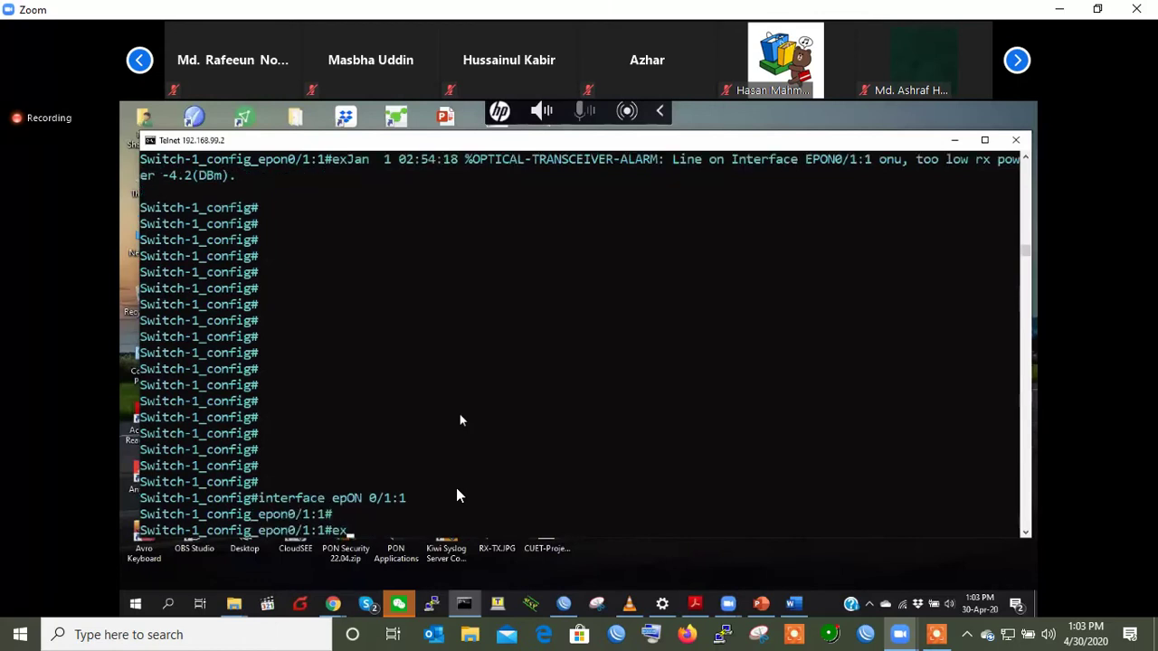
key("Left")
key("Left")
key("Left")
key("Left")
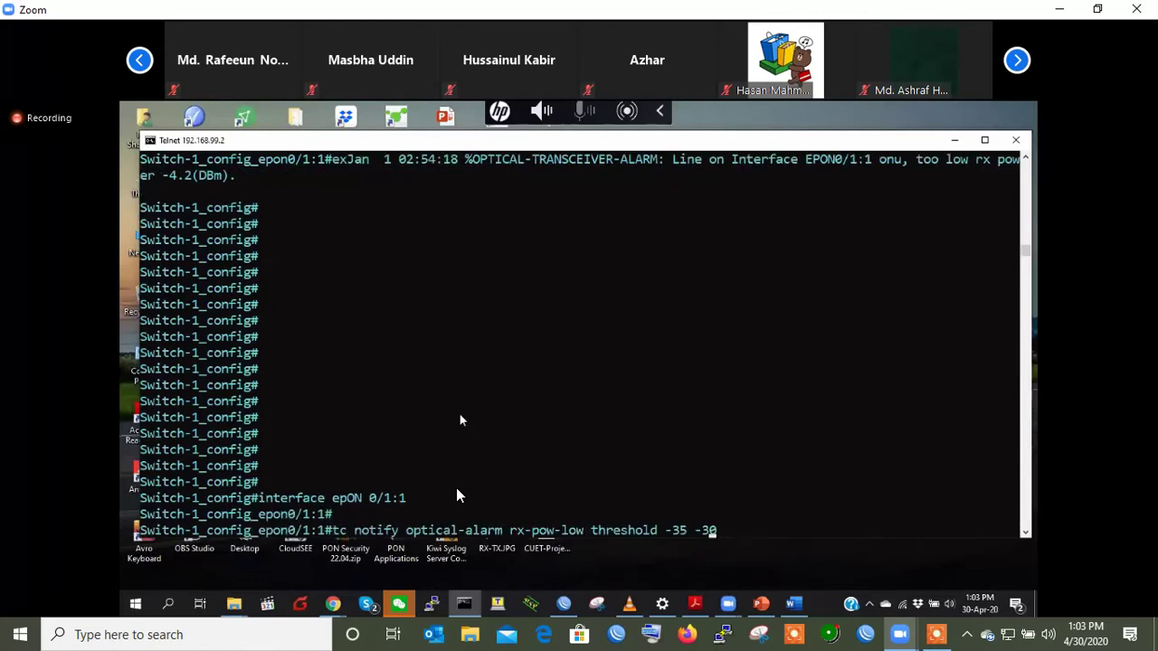
key("BackSpace")
key("BackSpace")
type("50")
key("Right")
key("Right")
key("Right")
key("Right")
key("BackSpace")
key("BackSpace")
type("4.5")
key("Return")
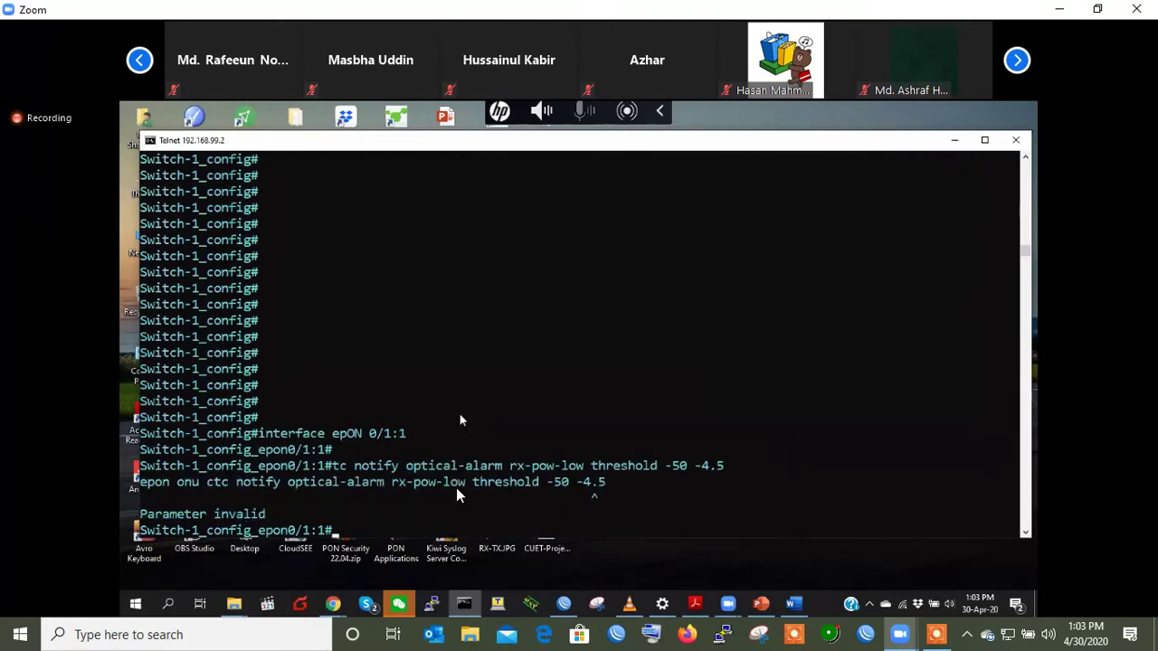
- Correct the second threshold value so the command sets -50 -45
key("Return")
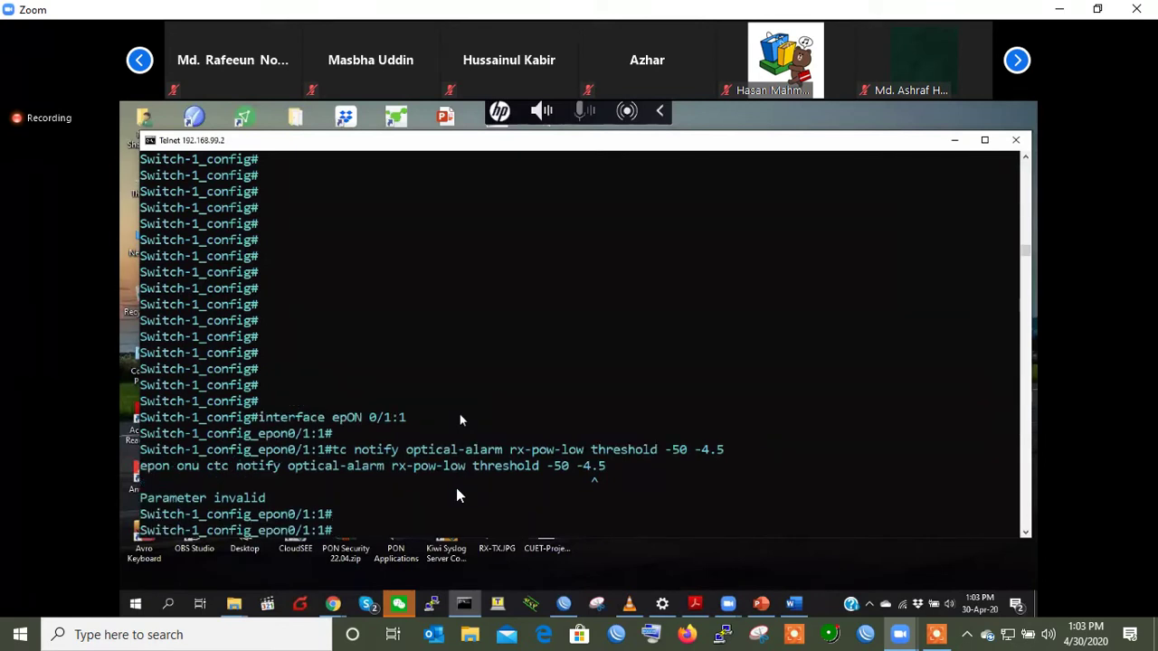
key("Up")
key("BackSpace")
key("BackSpace")
type("5")
key("Return")
key("Return")
key("Return")
key("Return")
key("Return")
key("Return")
- Highlight the -50 -45 values and 'normal' in the alarm-clear message
key("Return")
key("Return")
key("Return")
key("Return")
key("Return")
key("Return")
key("Return")
key("Return")
key("Return")
key("Return")
key("Return")
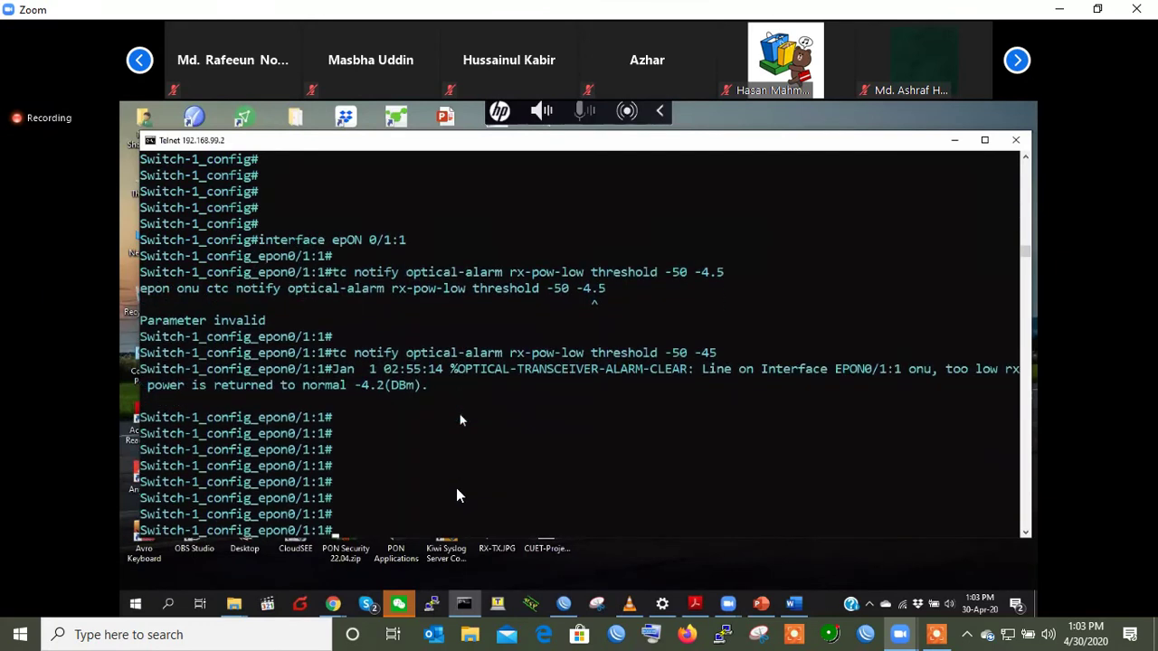
key("Return")
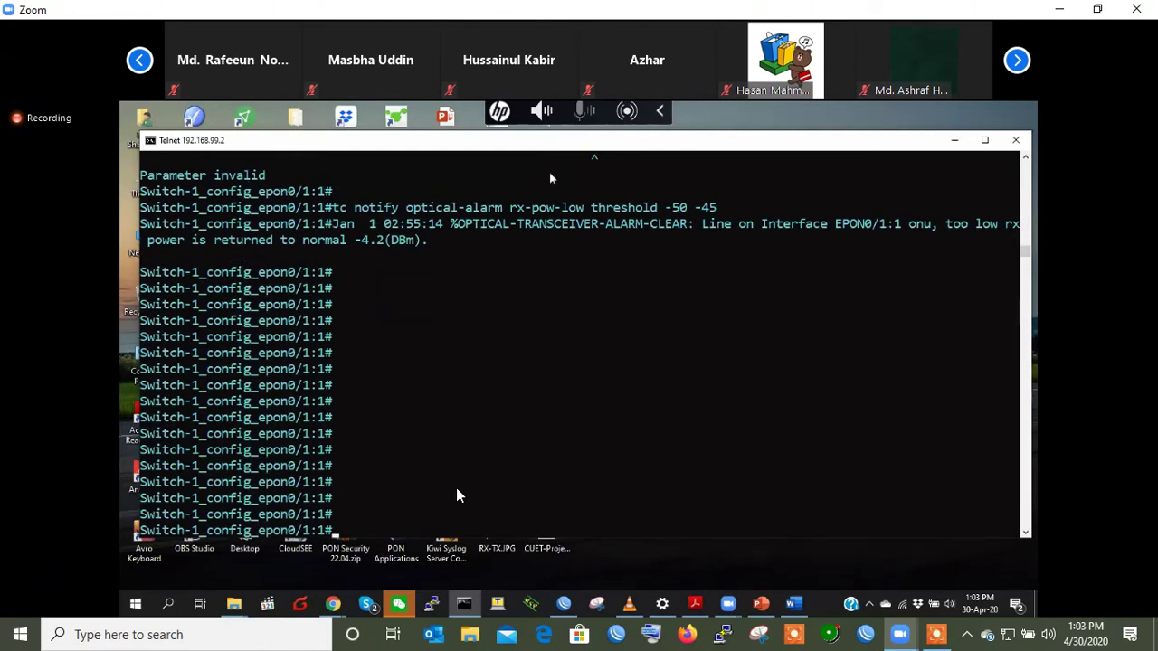
left_click_drag(666, 209, 724, 209)
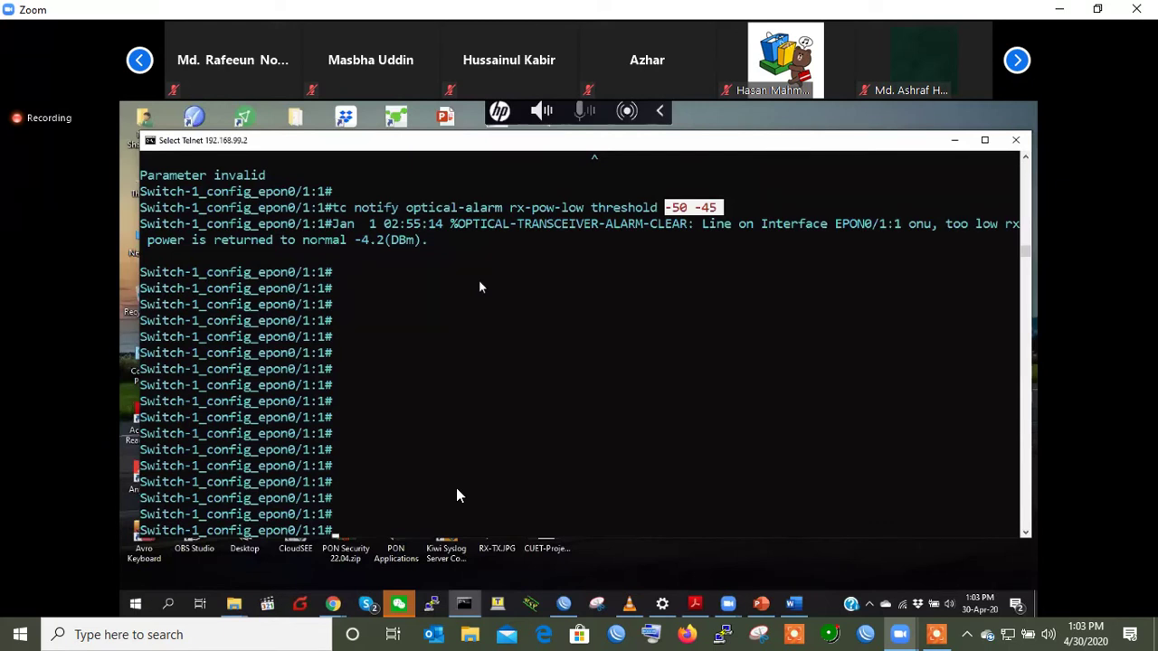
double_click(342, 240)
left_click(393, 240)
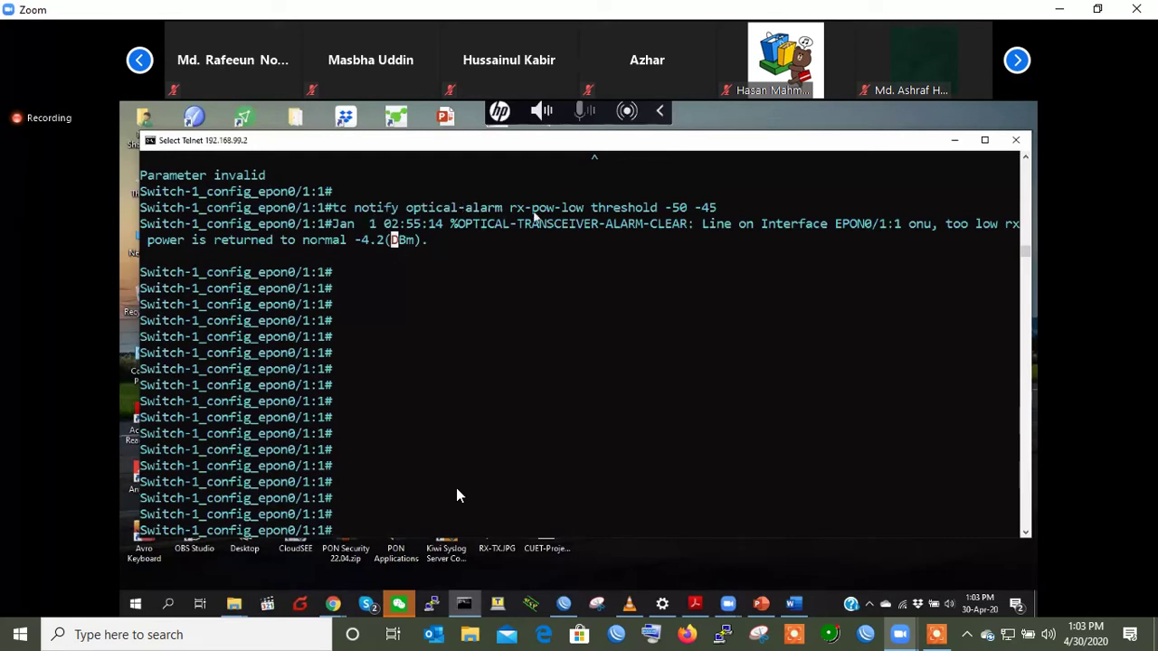
- List the ONU optical-alarm types, rx-pow-high through vcc-high, with ? help
type("epon")
type(" onu")
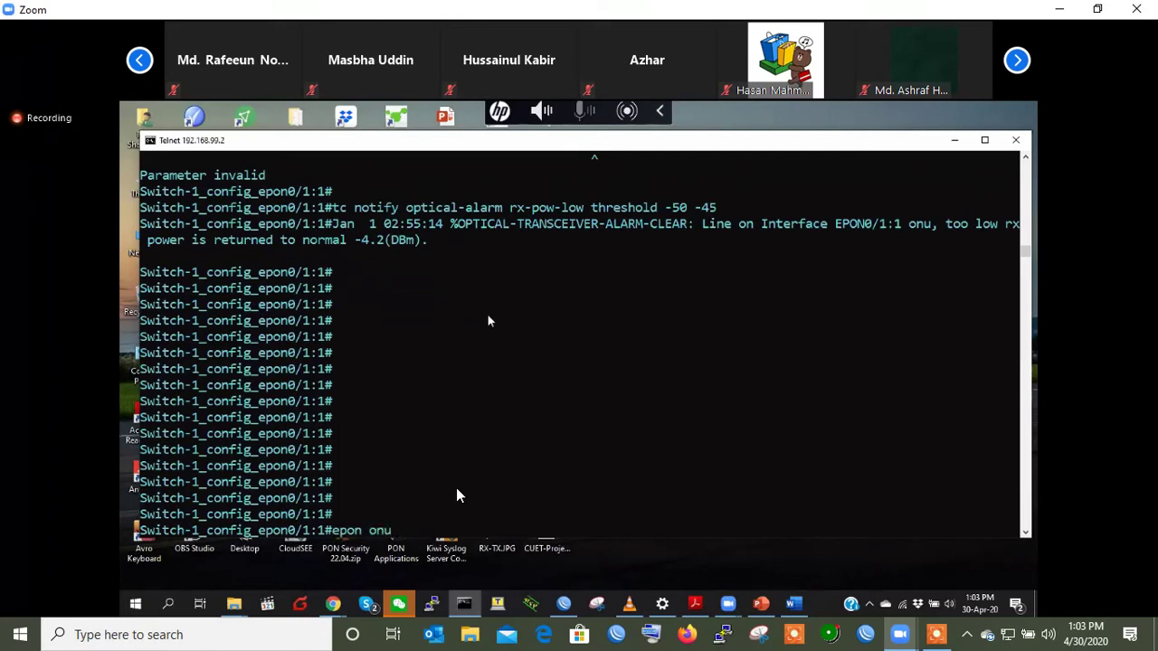
type(" ctc notify opti")
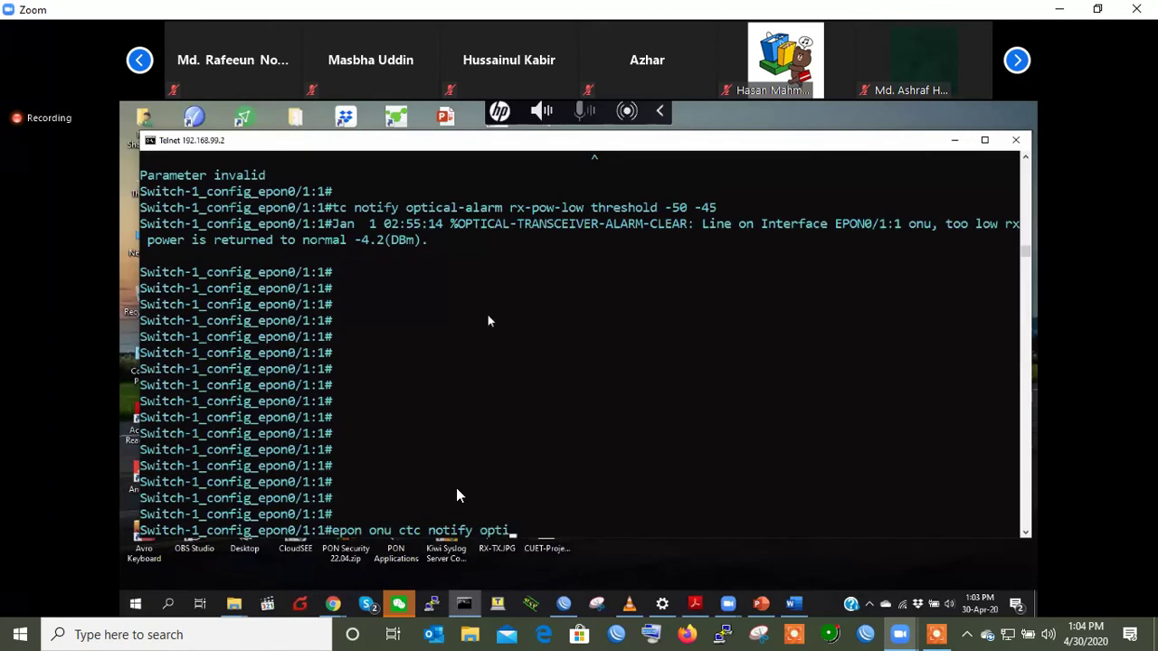
type("ca")
key("Tab")
type("alarm ?")
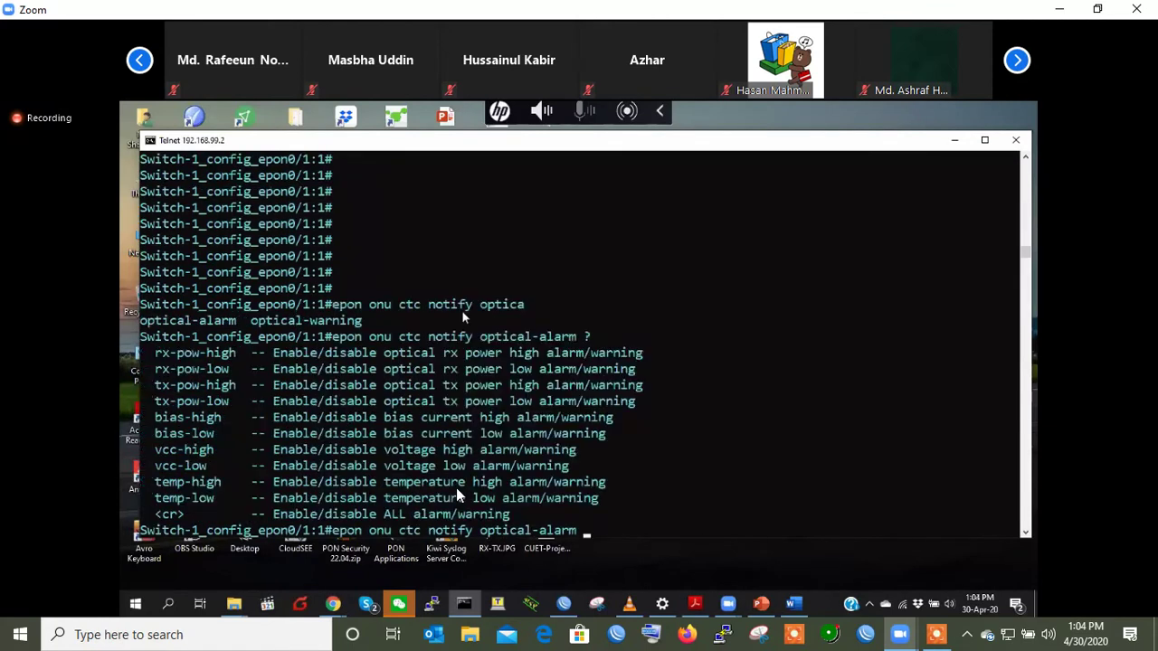
left_click_drag(150, 354, 278, 497)
left_click(278, 497)
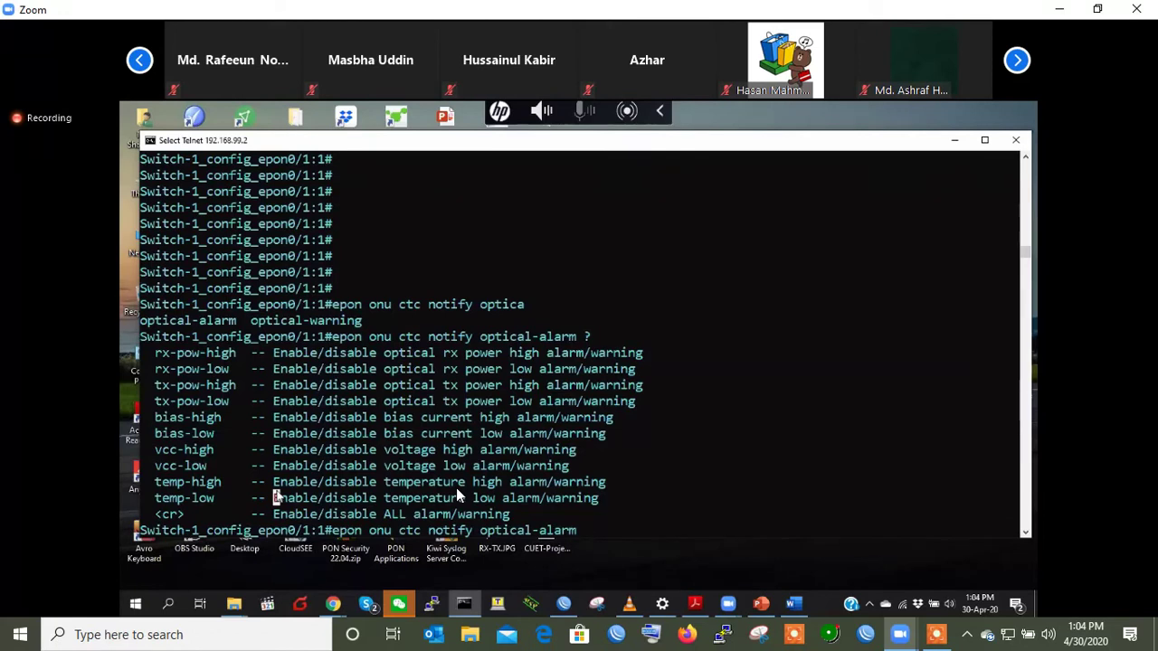
- Abandon the command, exit twice to Switch-1#, and minimize the Telnet window
key("BackSpace")
key("BackSpace")
key("BackSpace")
key("BackSpace")
key("BackSpace")
key("BackSpace")
key("BackSpace")
key("BackSpace")
key("BackSpace")
key("BackSpace")
key("BackSpace")
key("BackSpace")
key("BackSpace")
key("BackSpace")
key("BackSpace")
key("BackSpace")
key("BackSpace")
key("BackSpace")
key("BackSpace")
key("BackSpace")
key("BackSpace")
key("BackSpace")
key("BackSpace")
key("BackSpace")
key("BackSpace")
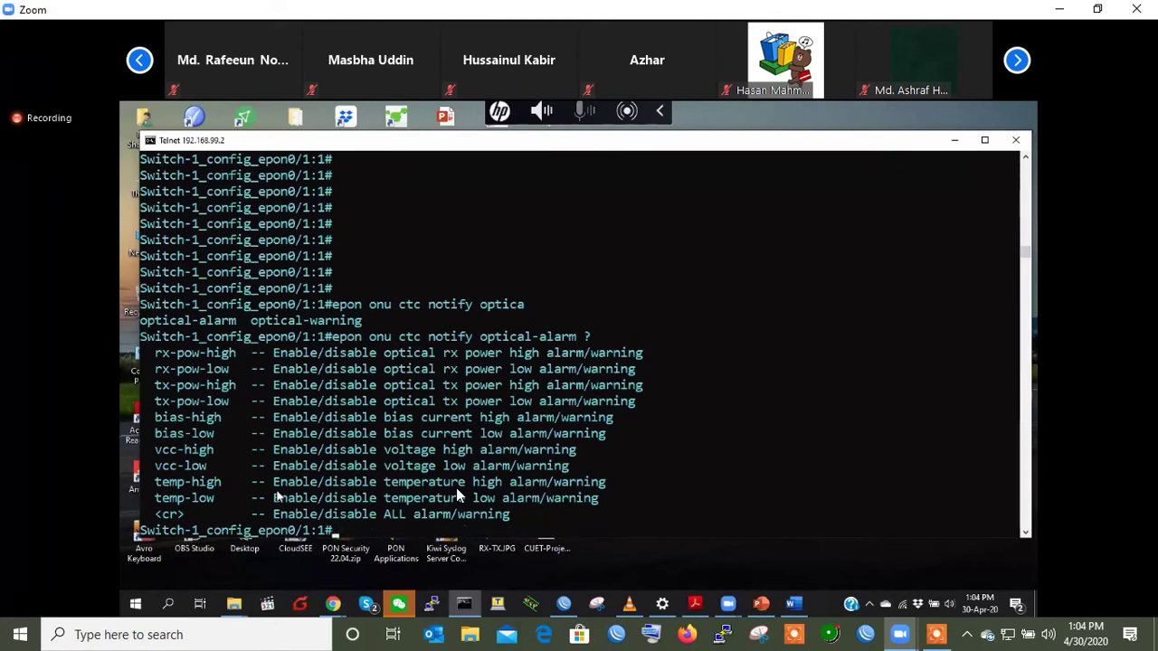
key("Return")
key("Return")
key("Return")
type("ex")
key("Return")
key("Return")
key("Return")
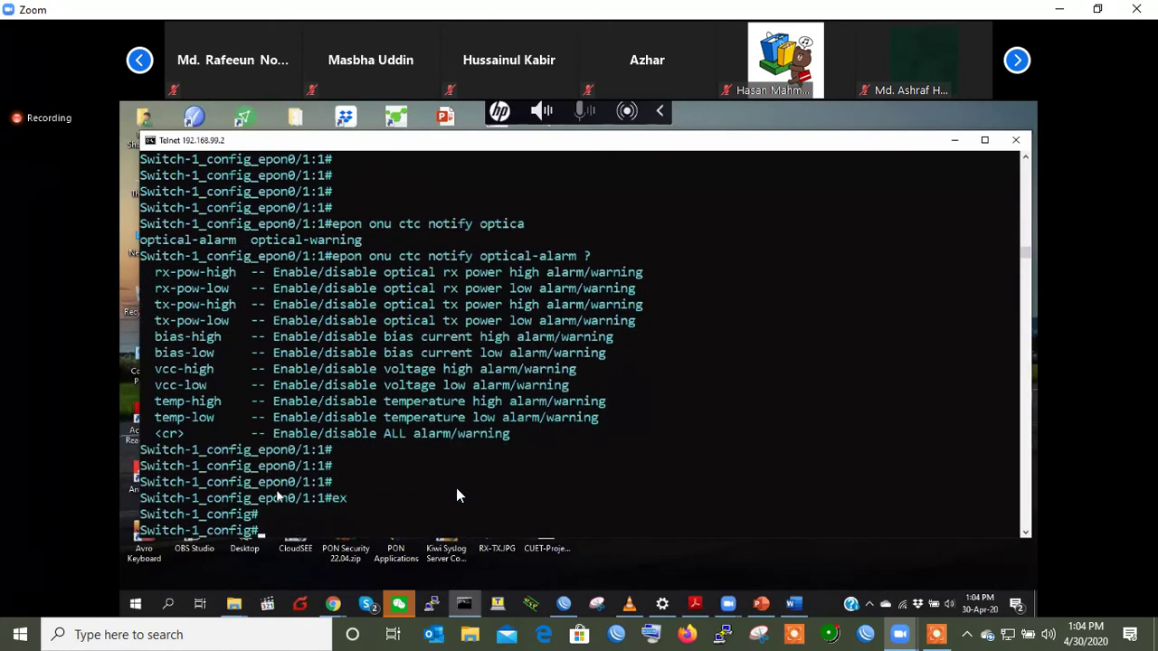
type("ex")
key("Return")
key("Return")
key("Return")
key("Return")
key("Return")
key("Return")
key("Return")
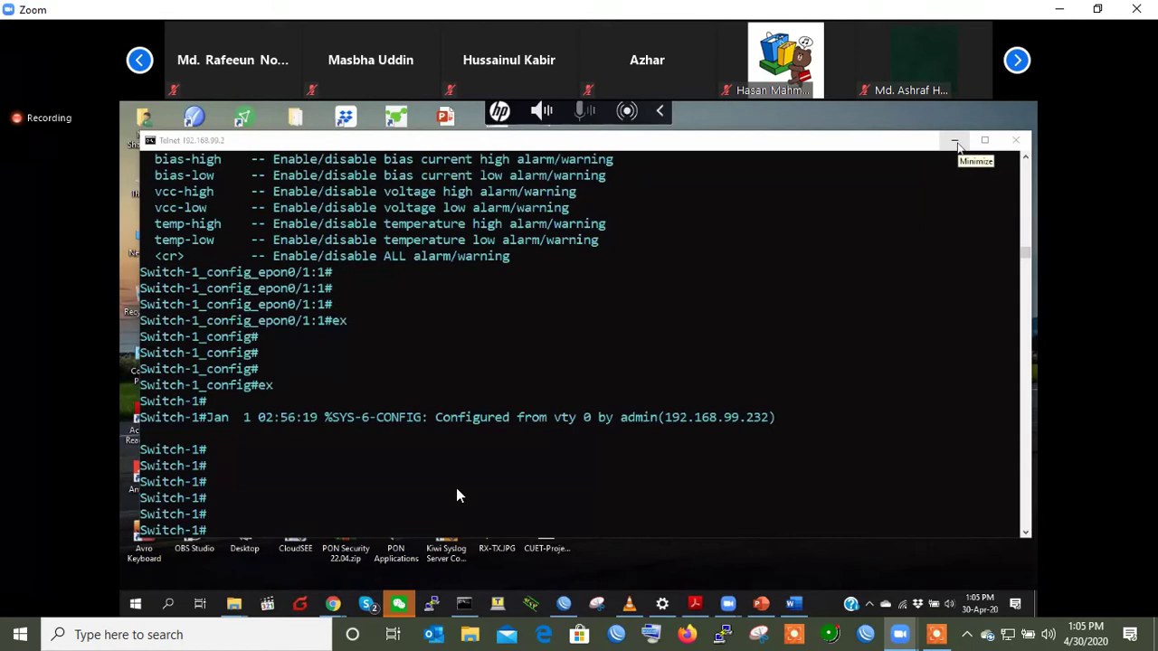
left_click(955, 142)
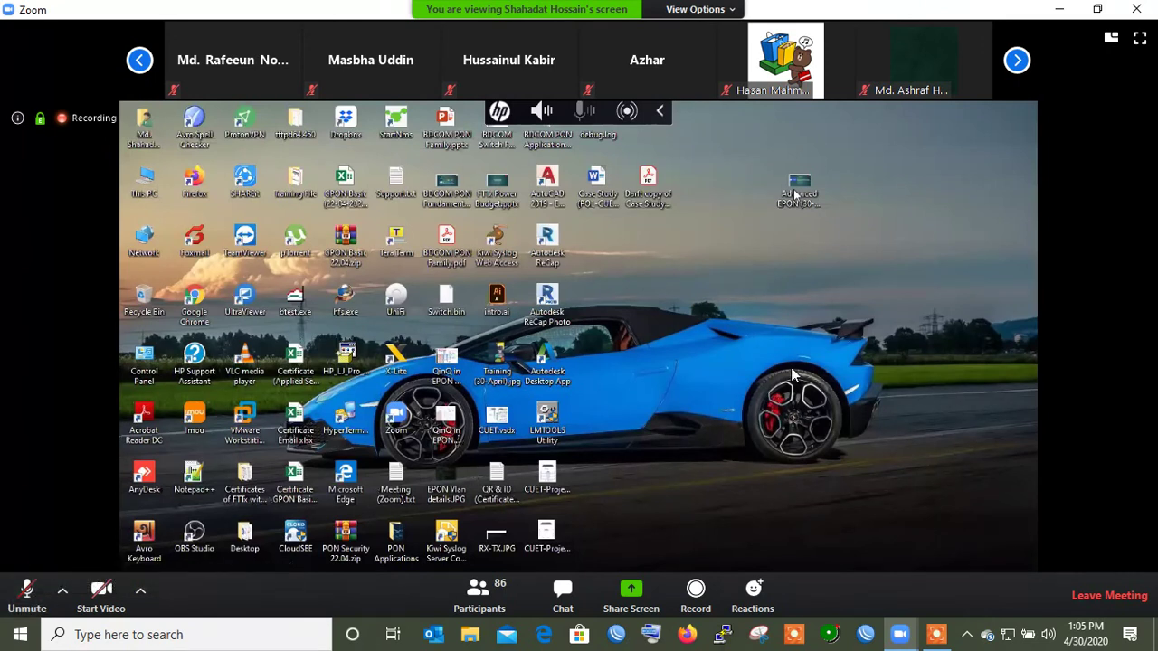
- Unmute the Zoom microphone and mute it again
left_click(27, 593)
left_click(26, 601)
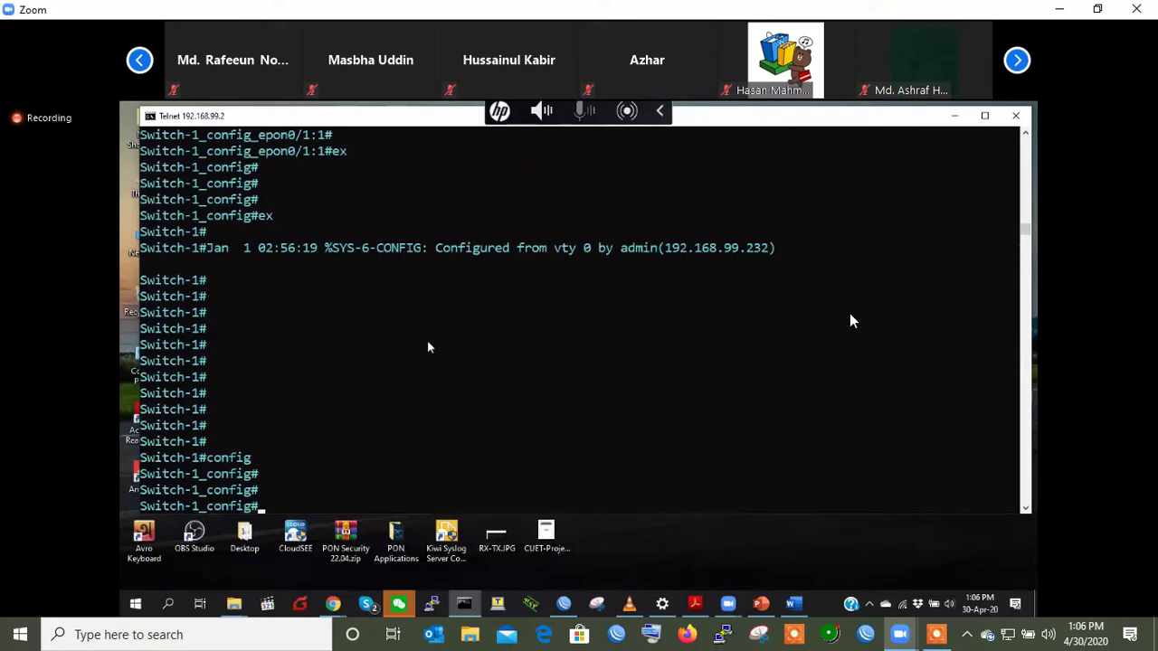
- Give port gigaEthernet 0/1 the description 'Active Link'
key("Return")
key("Return")
key("Return")
key("Return")
type("interface gigaEthernet 0/1")
key("Return")
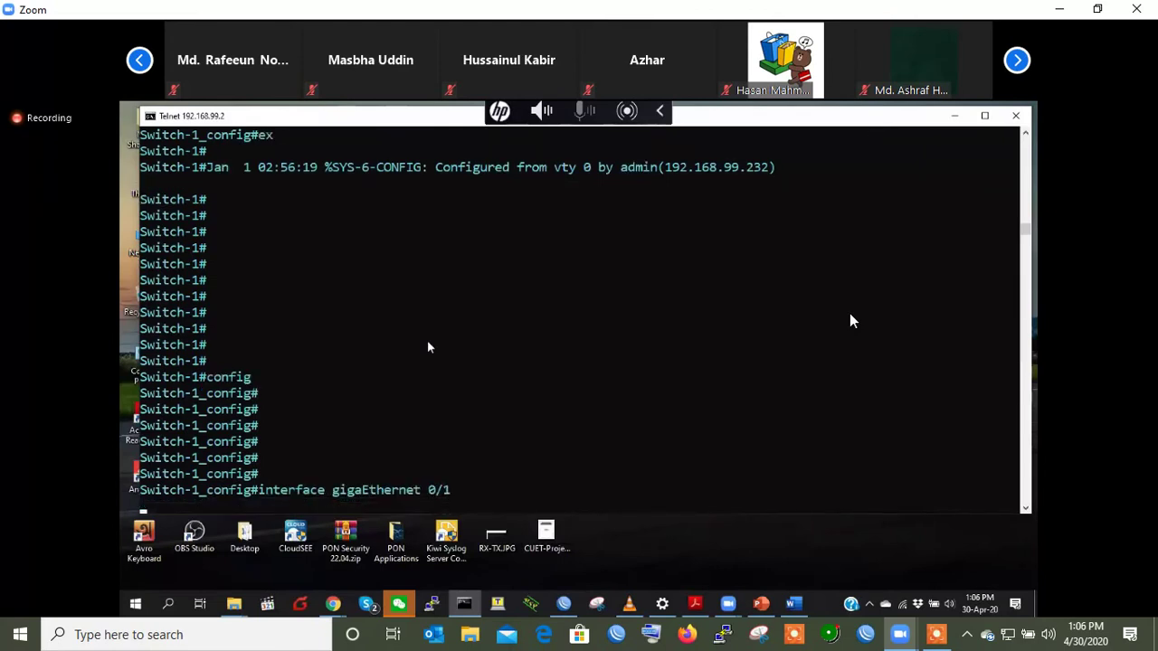
type("description Ac")
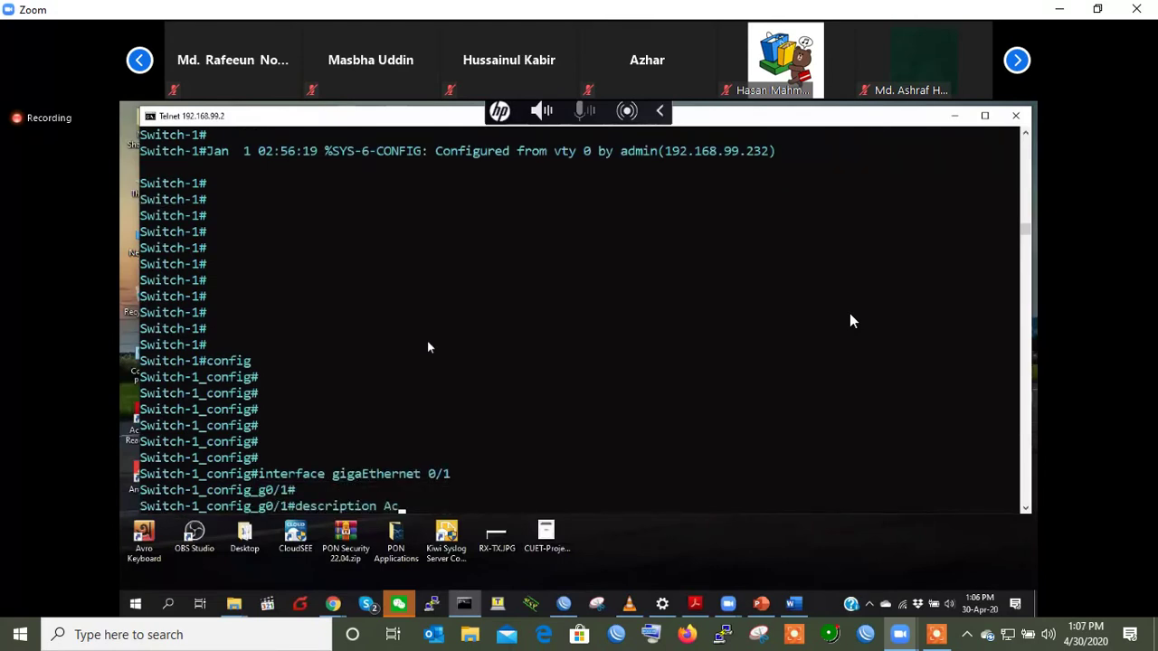
type("tive Link")
key("BackSpace")
key("BackSpace")
key("BackSpace")
type("ink")
key("Return")
key("Return")
- Give port gigaEthernet 0/2 the description 'Backup Link'
key("Up")
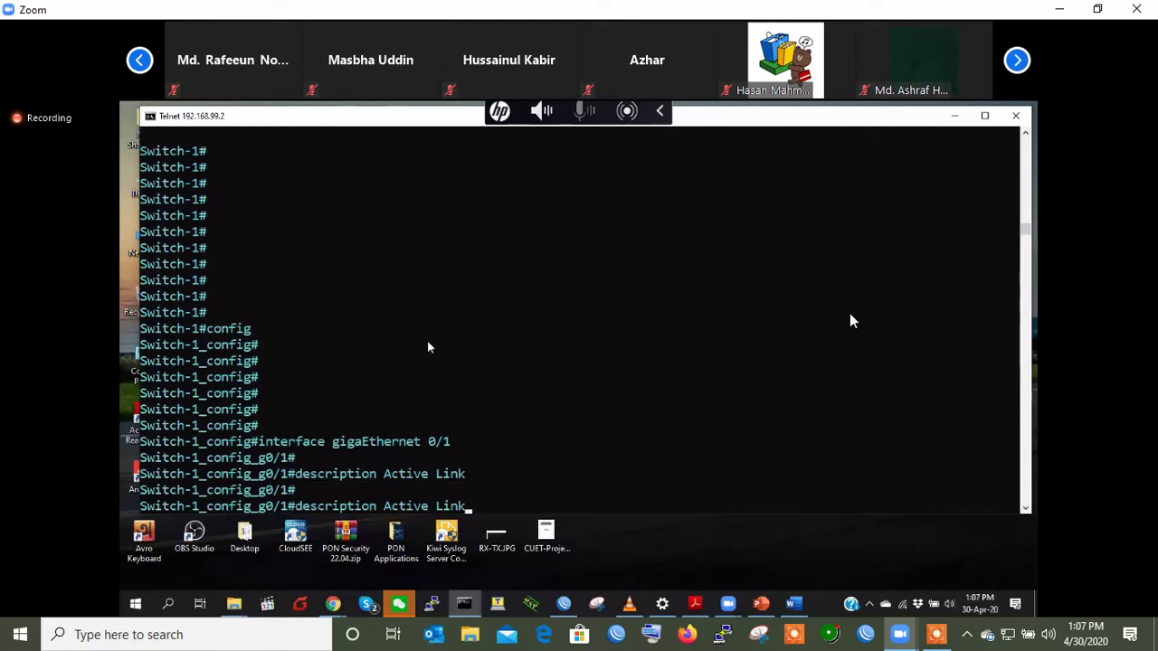
key("Up")
key("BackSpace")
type("2")
key("Return")
key("Return")
key("Up")
key("Up")
key("Left")
key("Left")
key("Left")
key("Left")
key("Left")
key("BackSpace")
key("BackSpace")
key("BackSpace")
key("BackSpace")
key("BackSpace")
key("BackSpace")
type("Backup")
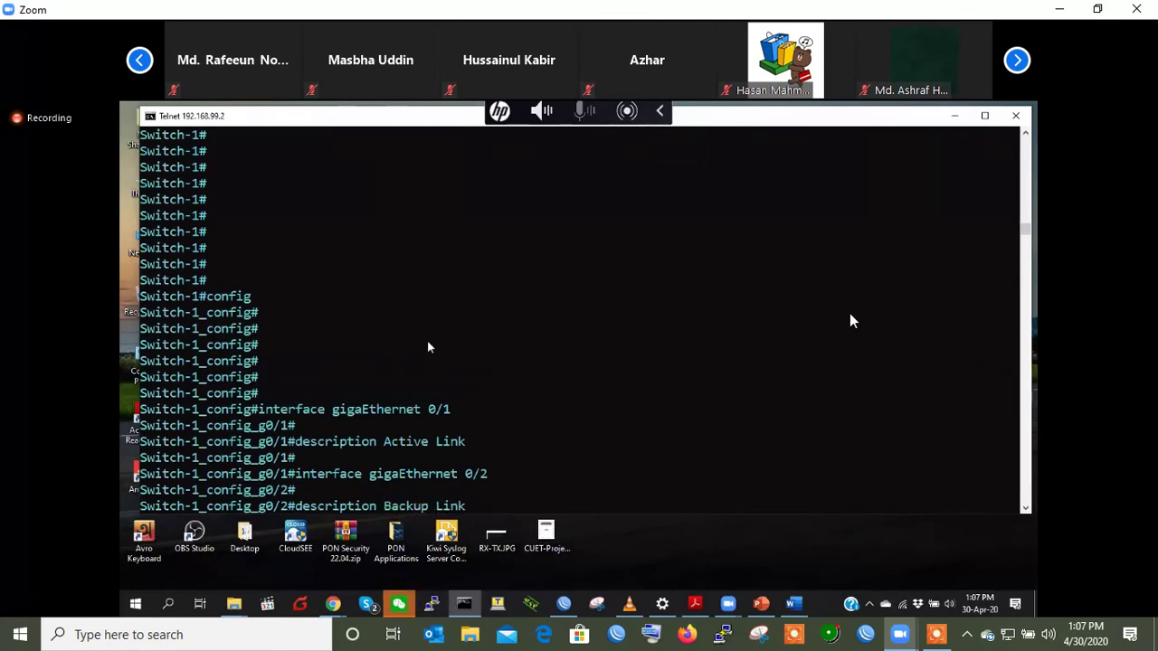
key("Return")
key("Return")
key("Return")
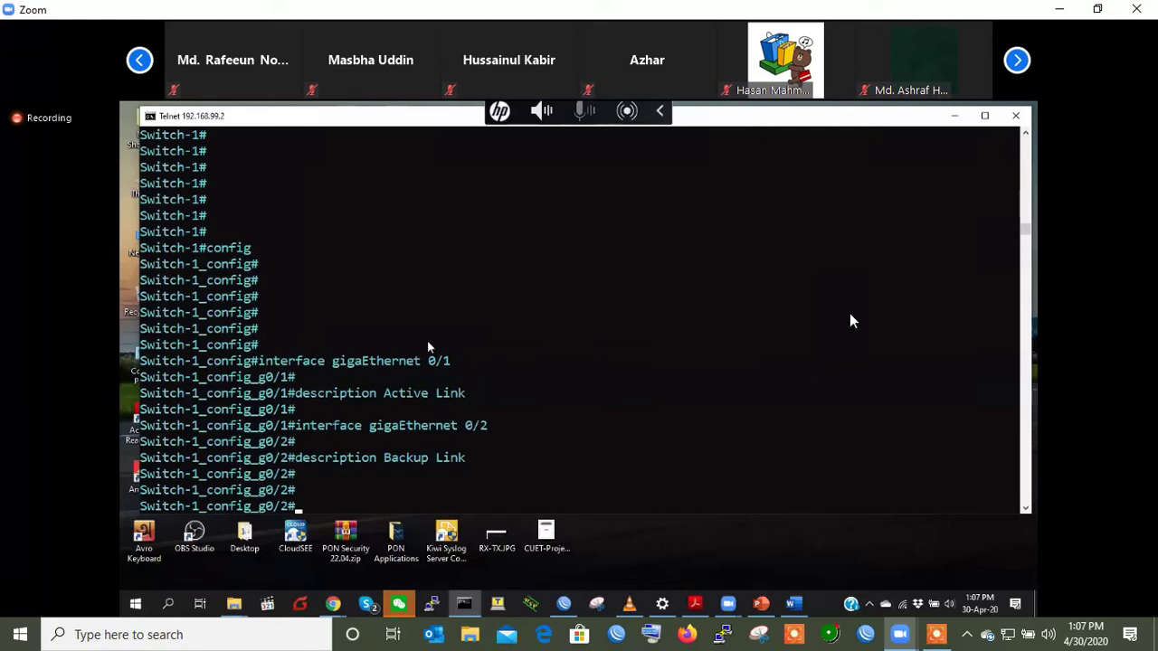
- Leave port 0/2 and re-enter gigaEthernet 0/1, starting a bandwidth command
key("Return")
type("ex")
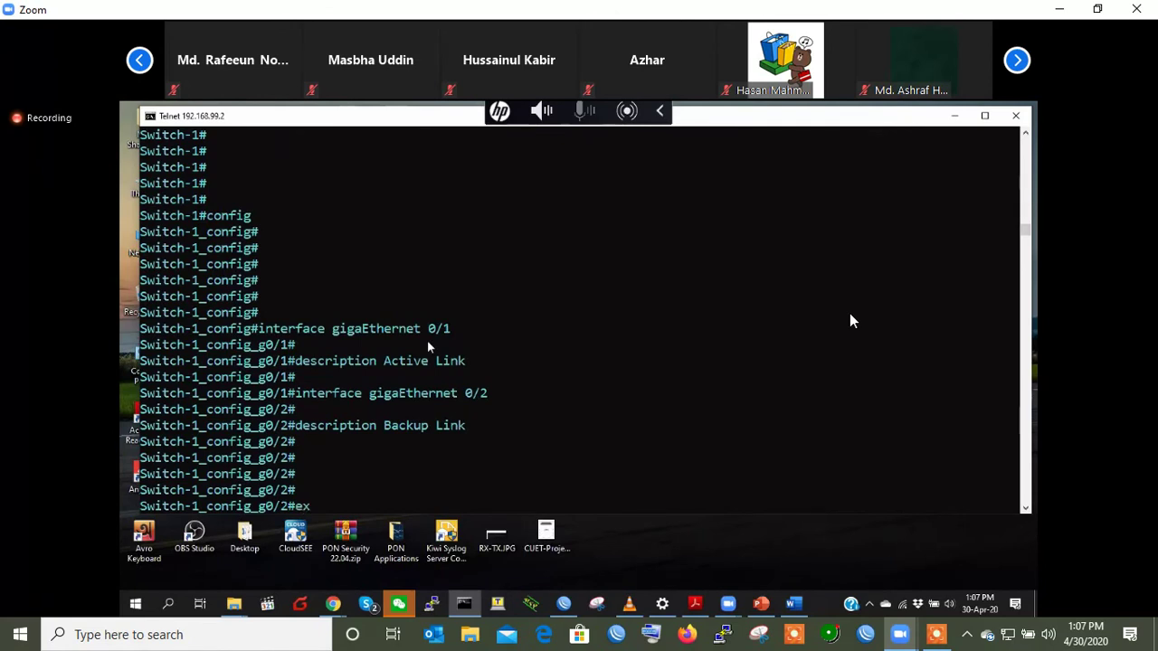
key("Return")
key("Return")
type("interface g")
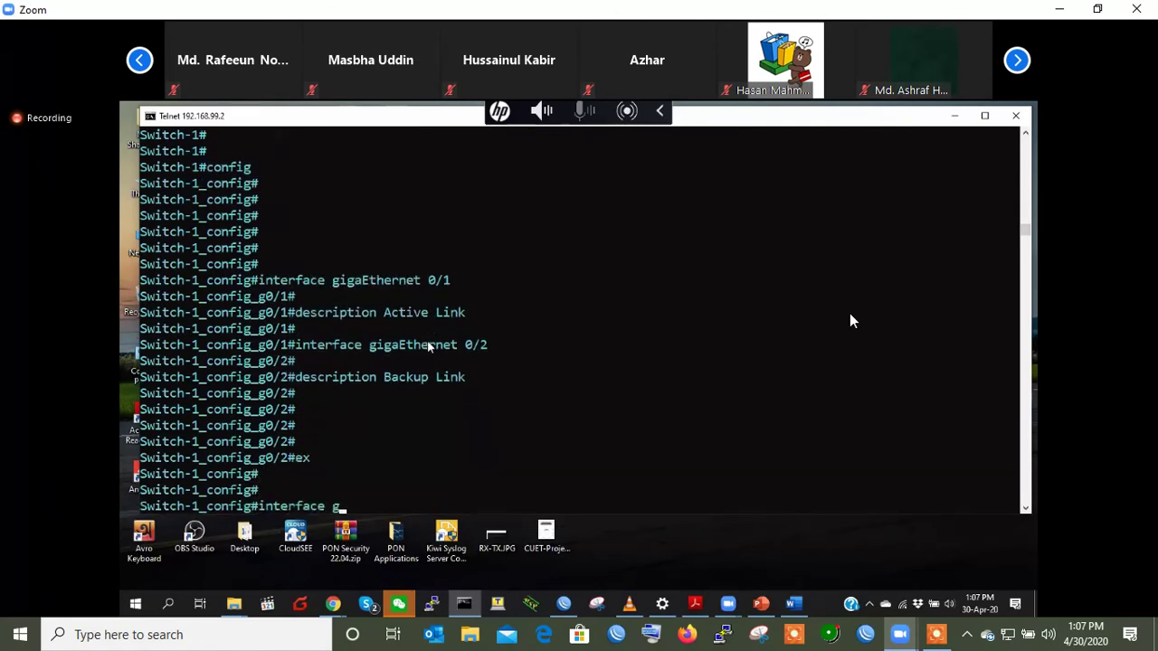
key("Tab")
type("0/1")
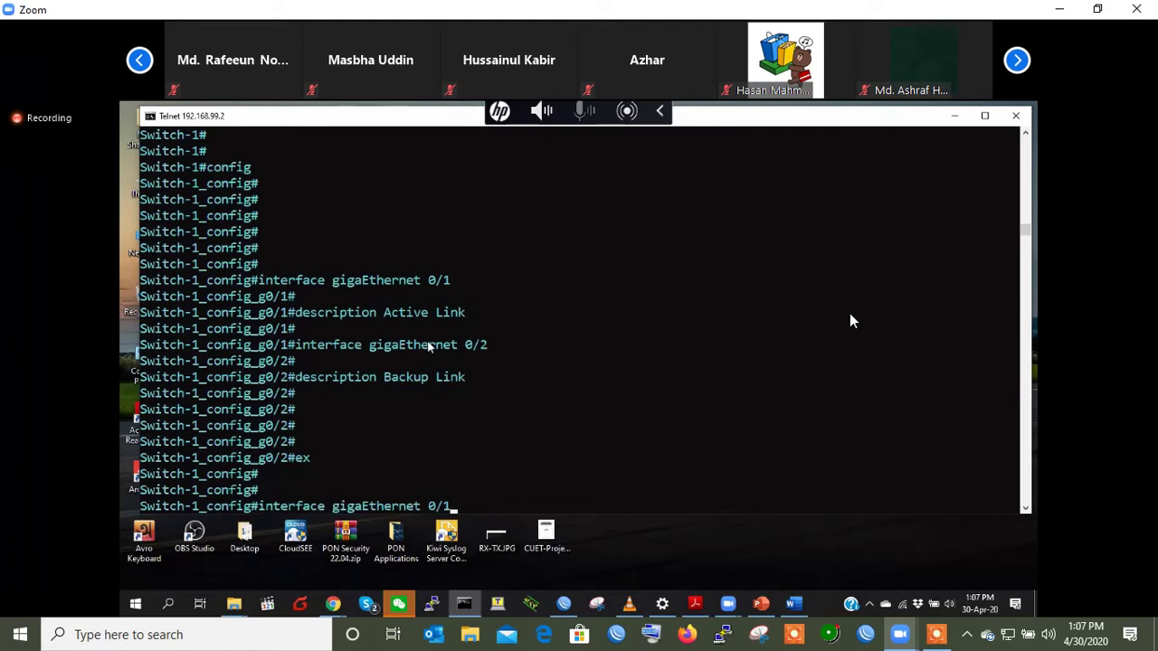
key("Return")
key("Return")
key("Return")
key("Return")
key("Return")
type("ba")
key("Tab")
key("BackSpace")
key("BackSpace")
key("BackSpace")
key("BackSpace")
key("BackSpace")
key("BackSpace")
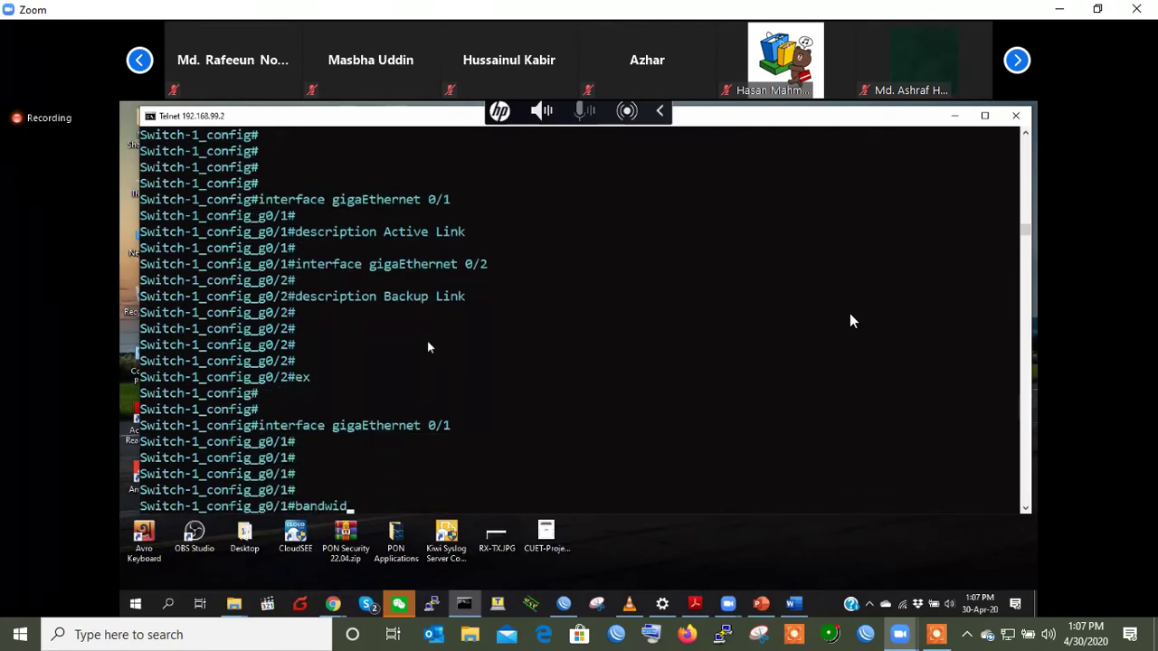
- Build 'switchport backup interface gigaEthernet 0/2' on port 0/1 and highlight it
key("BackSpace")
key("BackSpace")
key("BackSpace")
type("sw")
key("Tab")
type("backup ")
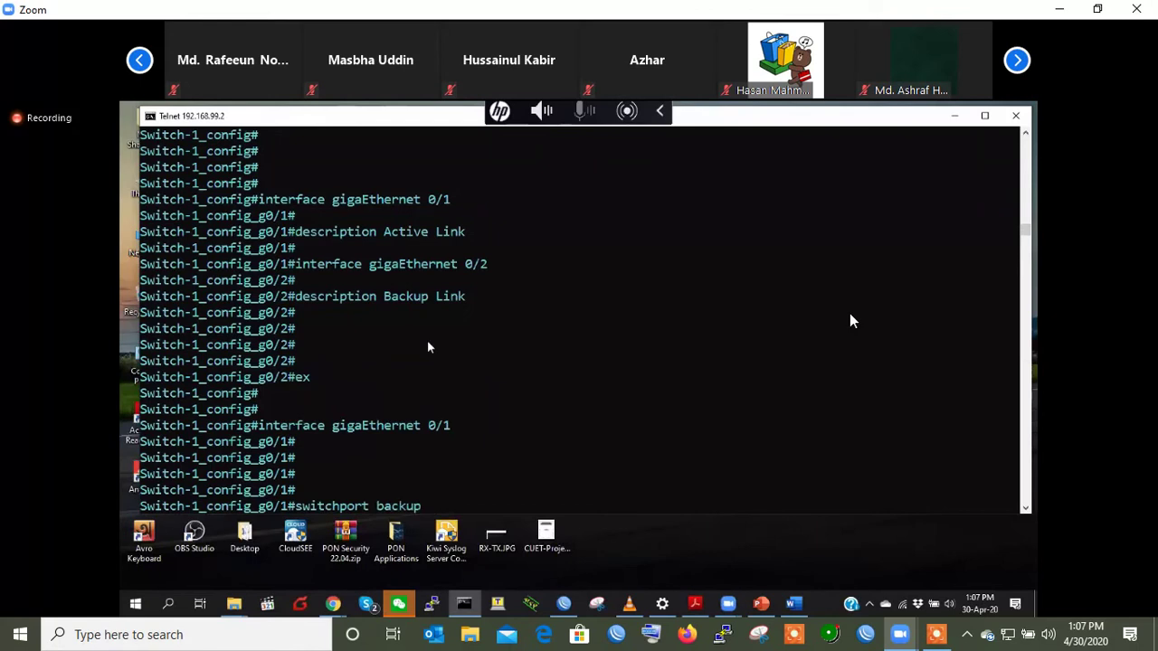
type("?")
type("interface ")
type("?")
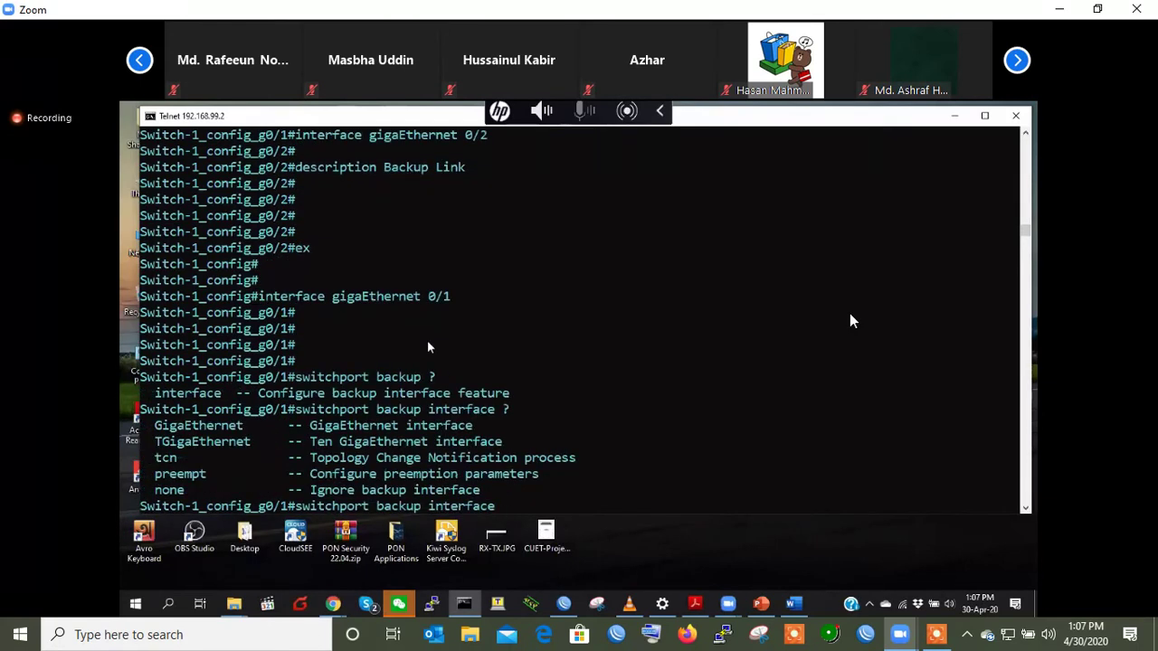
type("g")
key("Tab")
type("0/2")
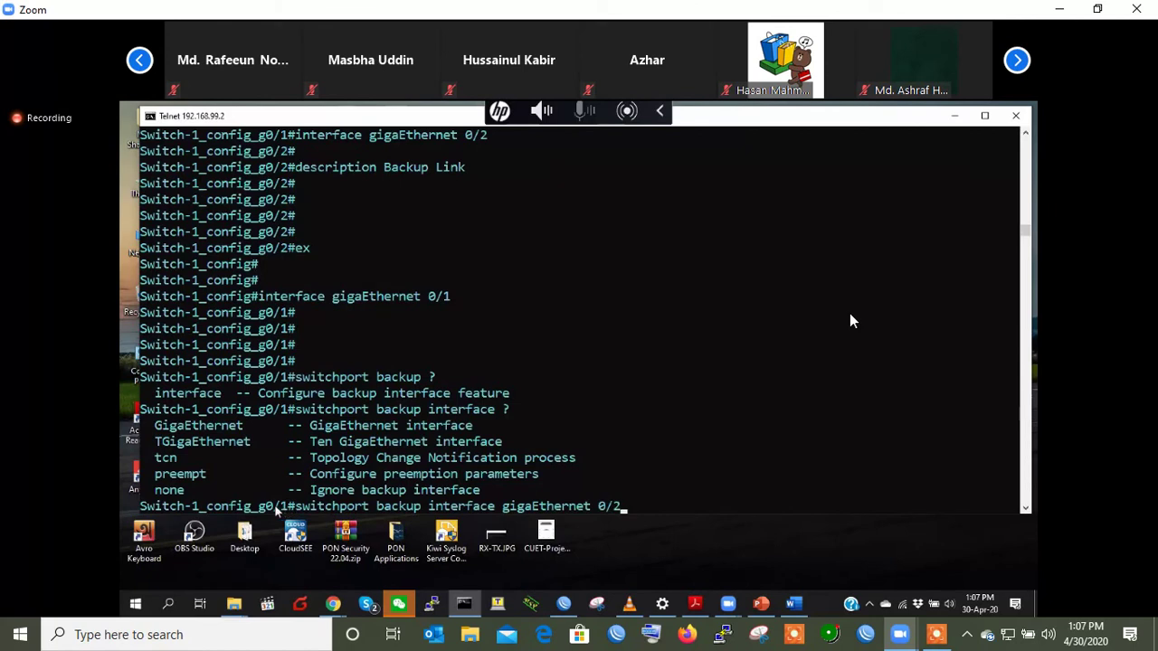
left_click_drag(258, 507, 290, 510)
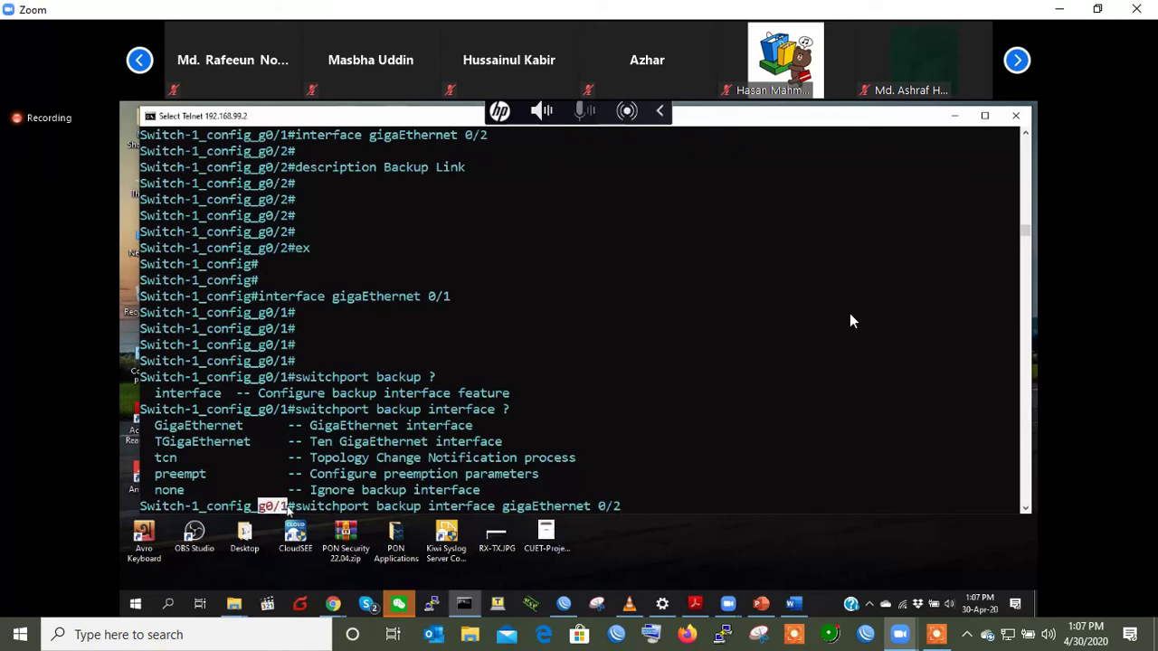
left_click_drag(297, 510, 620, 509)
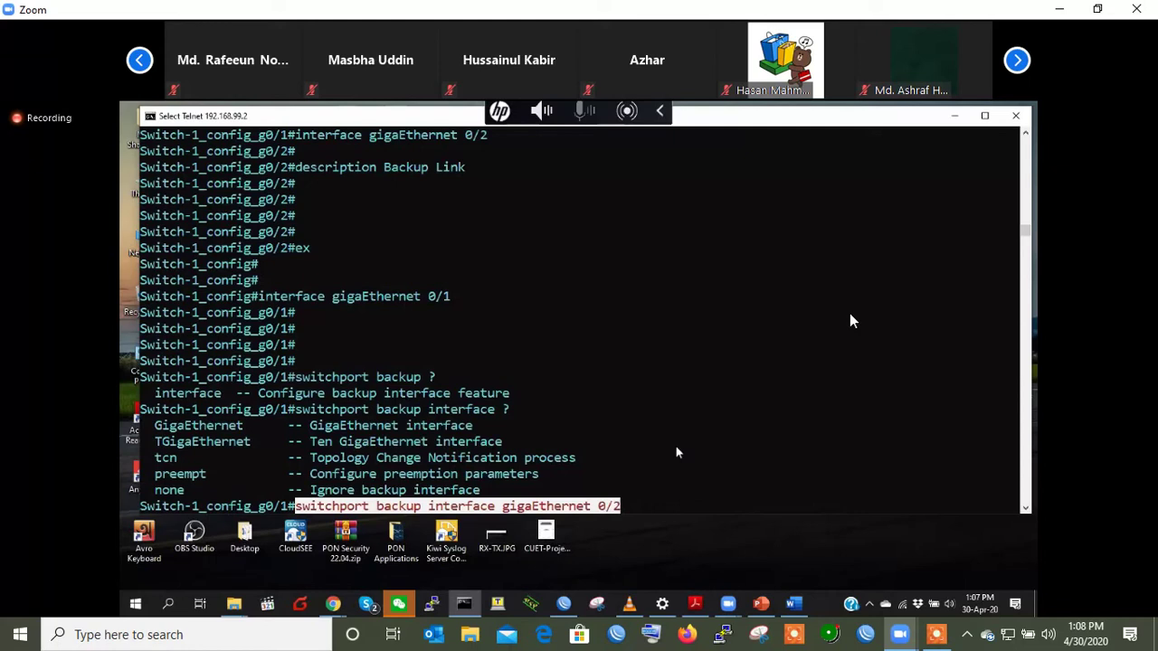
key("Return")
- Complete the command with 'as backup', apply it, and exit port 0/1
key("Return")
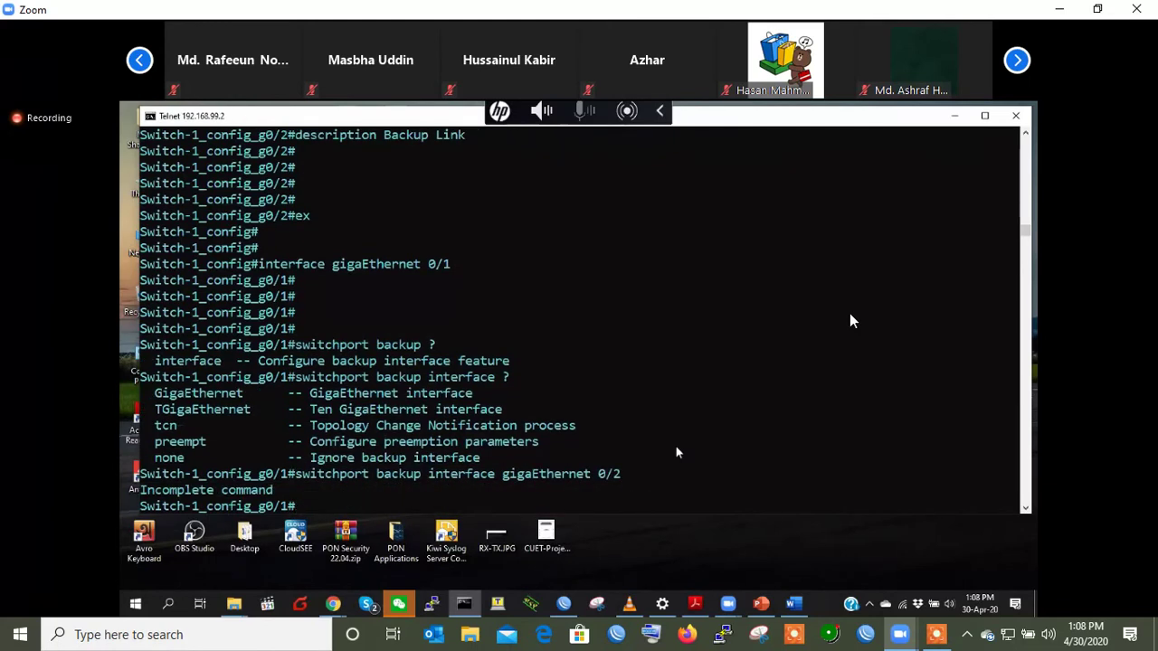
key("Up")
type("?as ?ba")
type("ckup interface gigaEthernet 0/2 as backup")
key("Return")
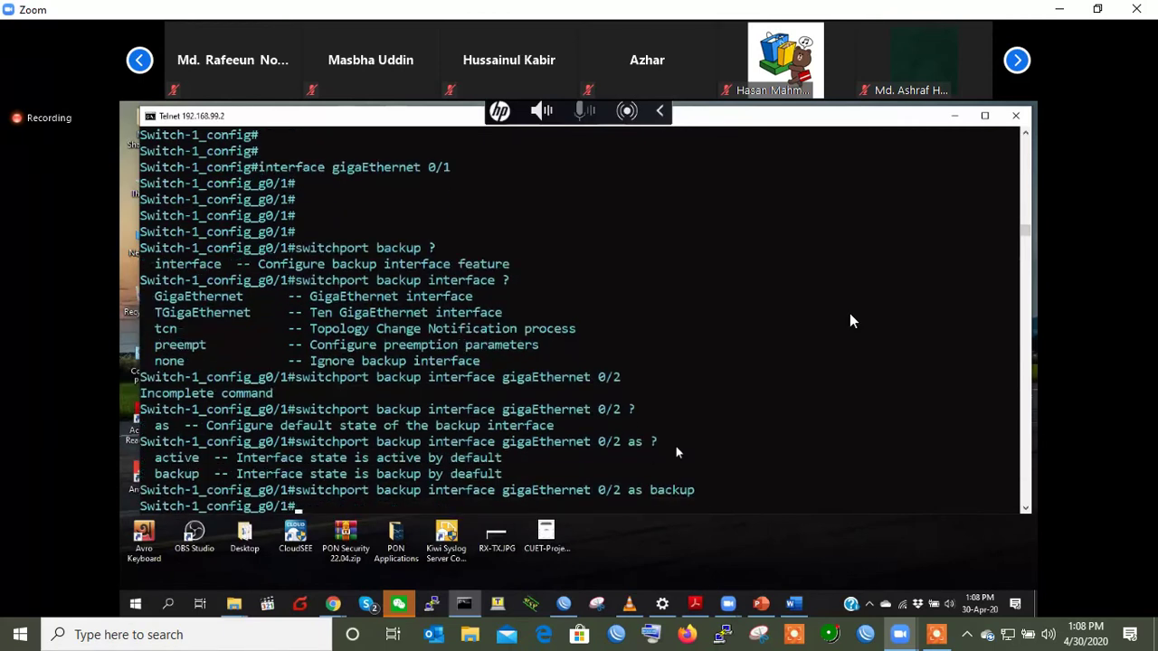
key("Return")
key("Return")
key("Return")
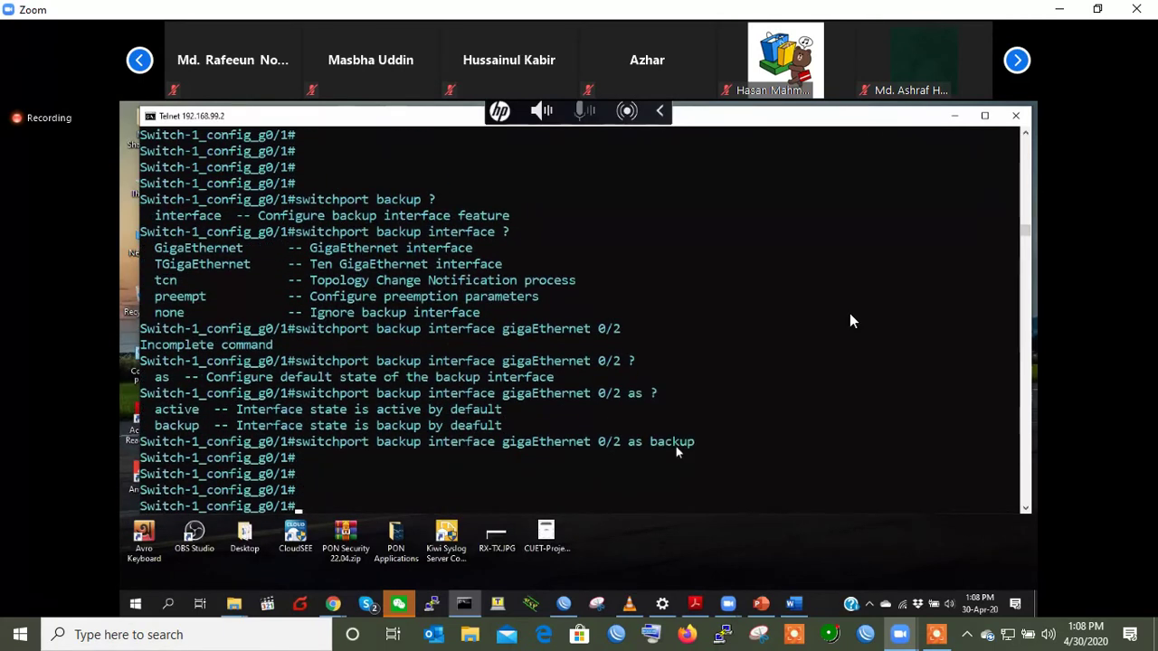
left_click_drag(696, 443, 304, 444)
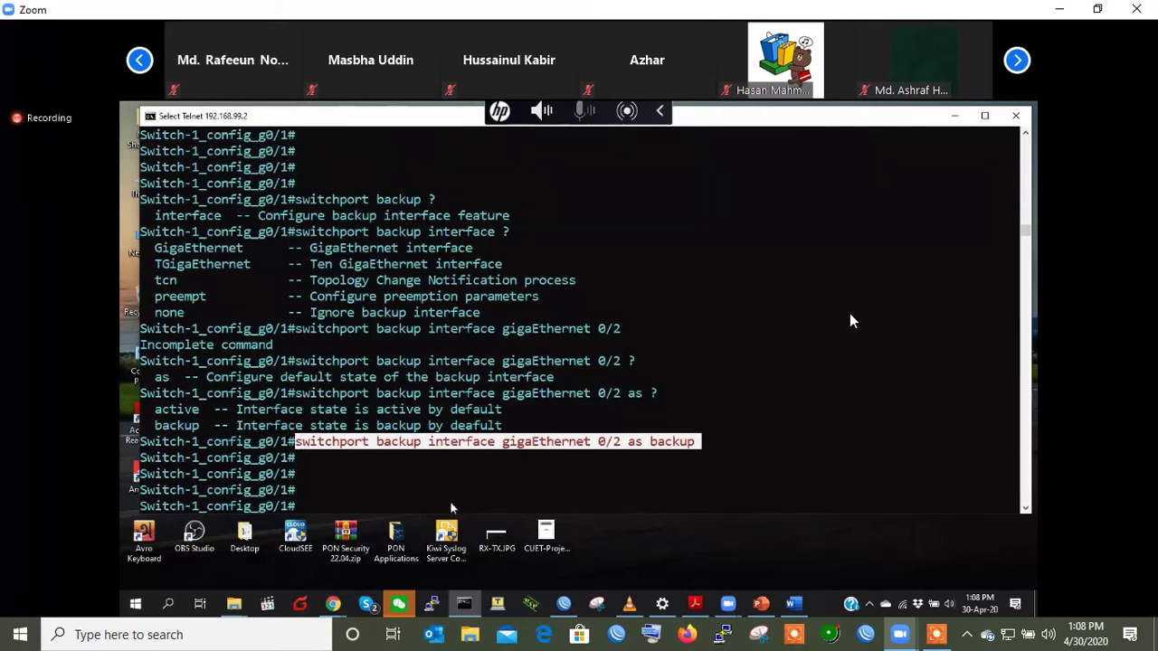
key("Return")
type("ex")
key("Return")
key("Return")
- Run 'show running-config' and highlight the switchport backup lines of ports 0/1 and 0/2
type("show running-config")
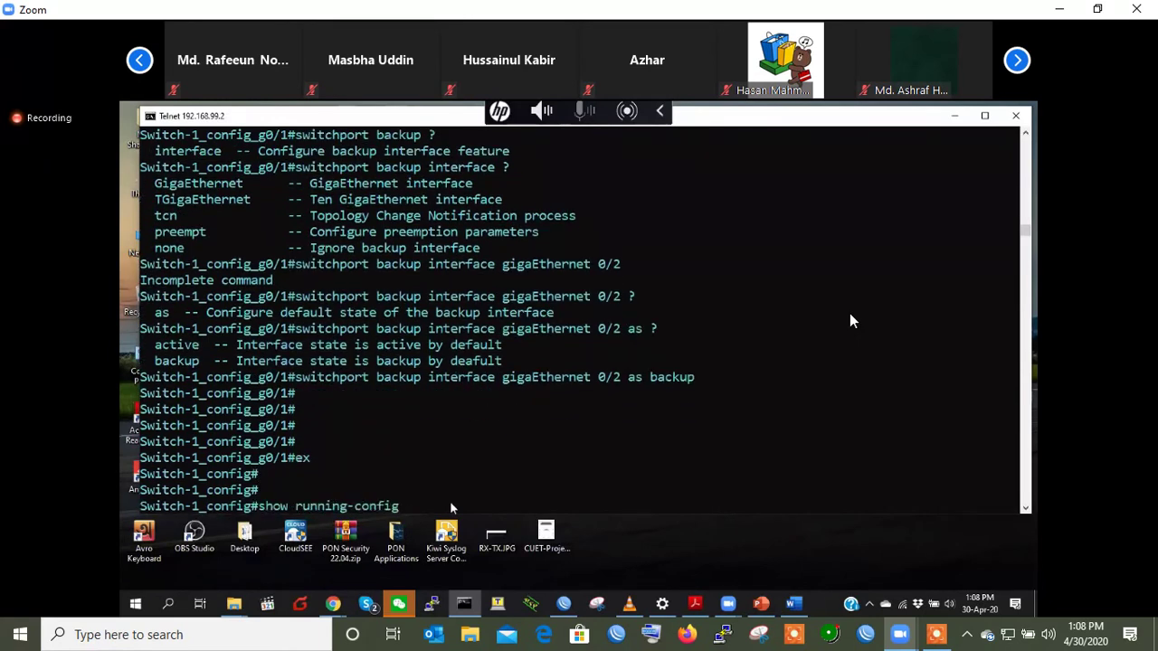
key("Return")
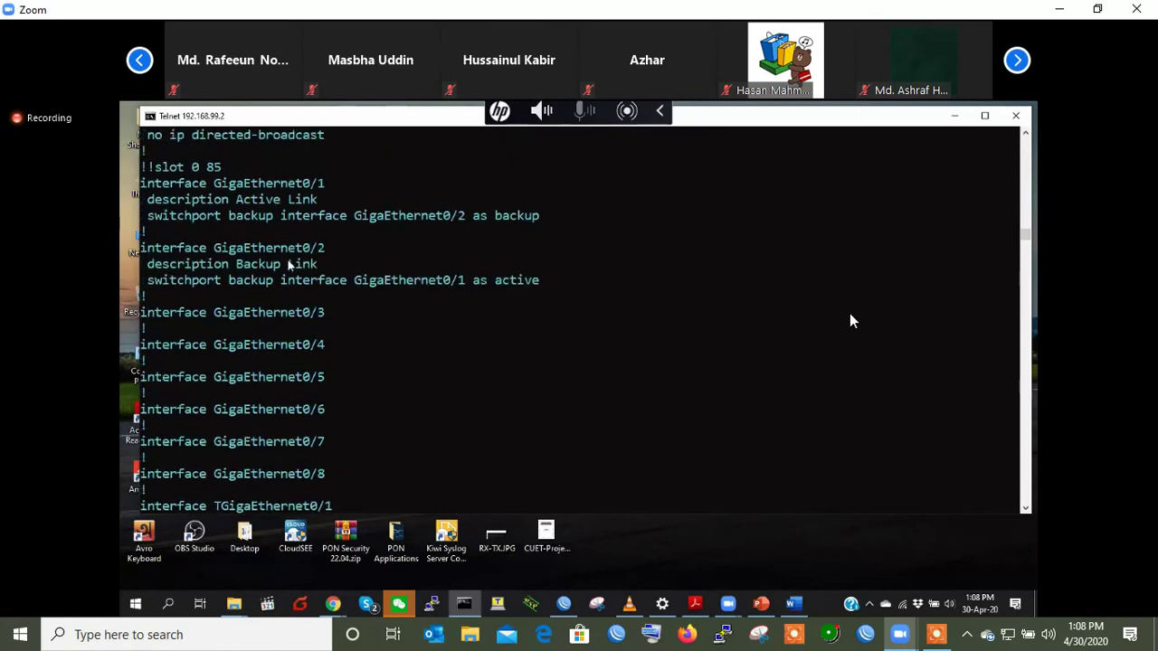
left_click_drag(154, 217, 546, 217)
left_click_drag(148, 281, 552, 283)
- Point out GigaEthernet0/2 as 0/1's backup and 0/1 as 0/2's active, then type 'show backup interfaces'
left_click(550, 282)
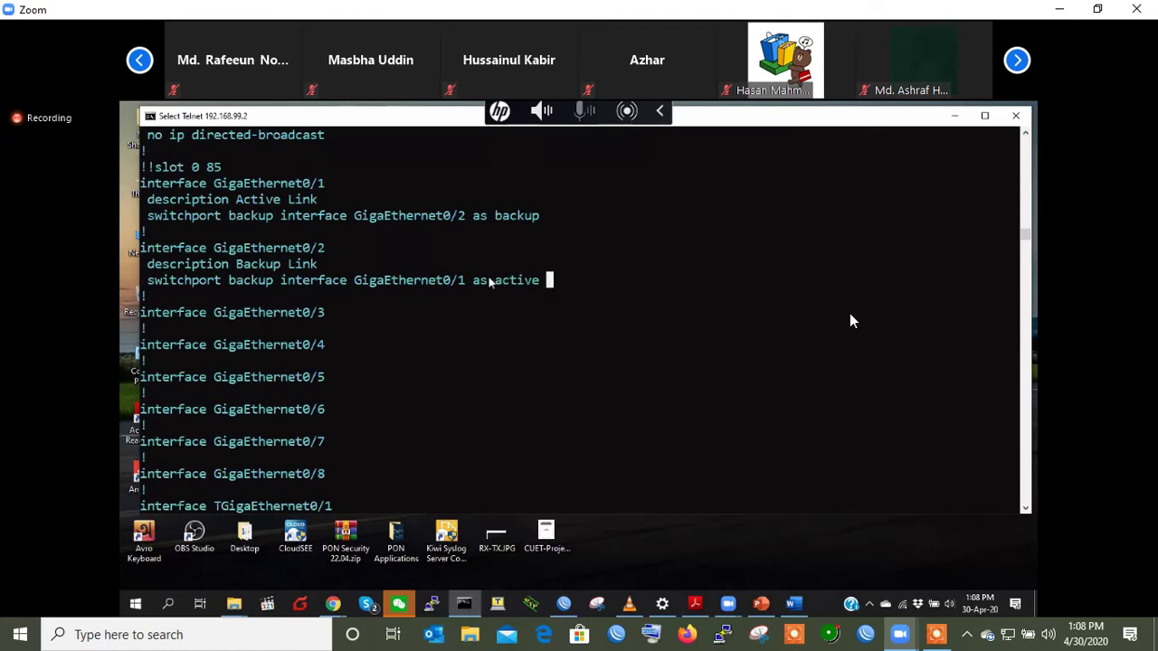
double_click(334, 219)
double_click(448, 214)
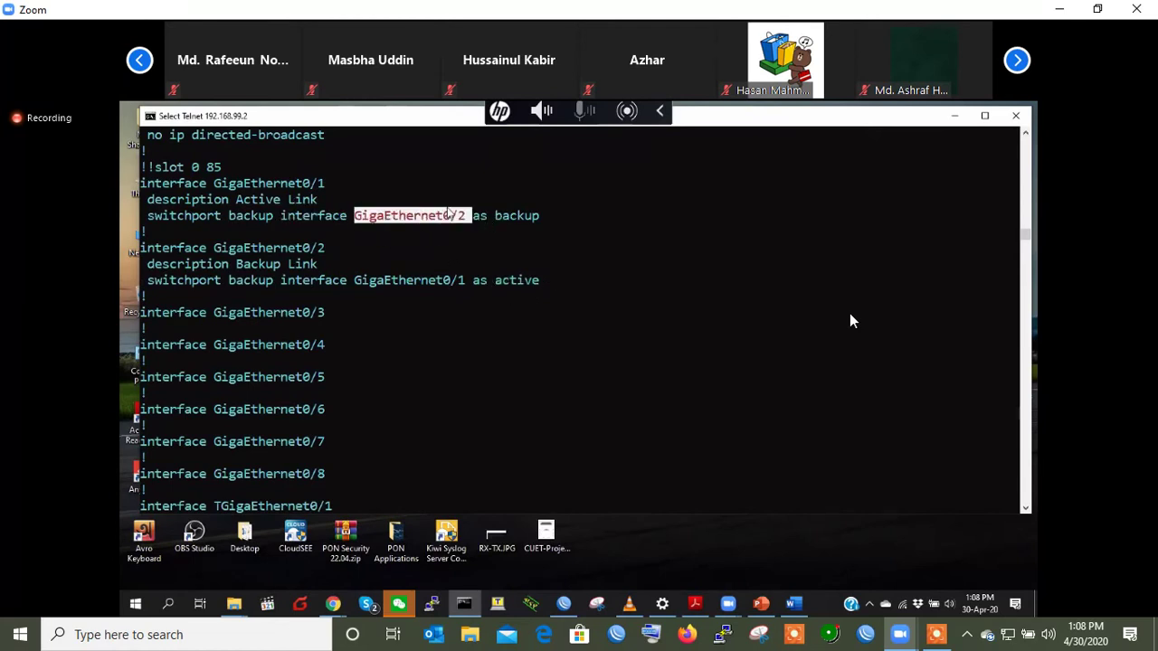
double_click(381, 282)
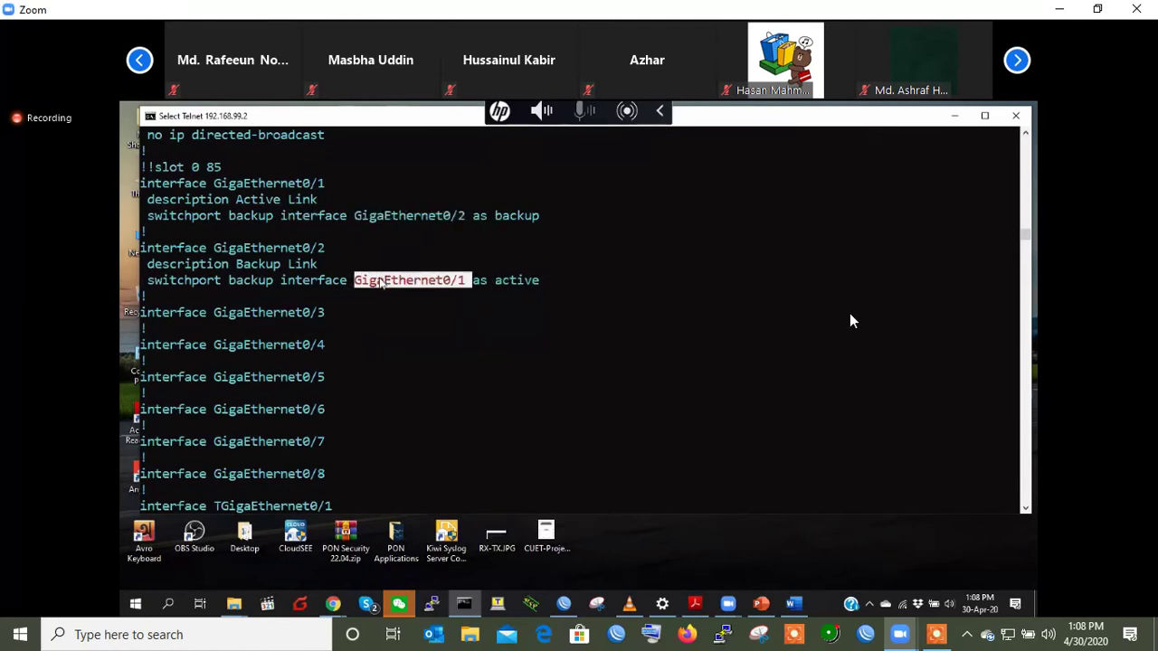
left_click(511, 282)
key("Return")
key("Return")
key("Return")
key("Return")
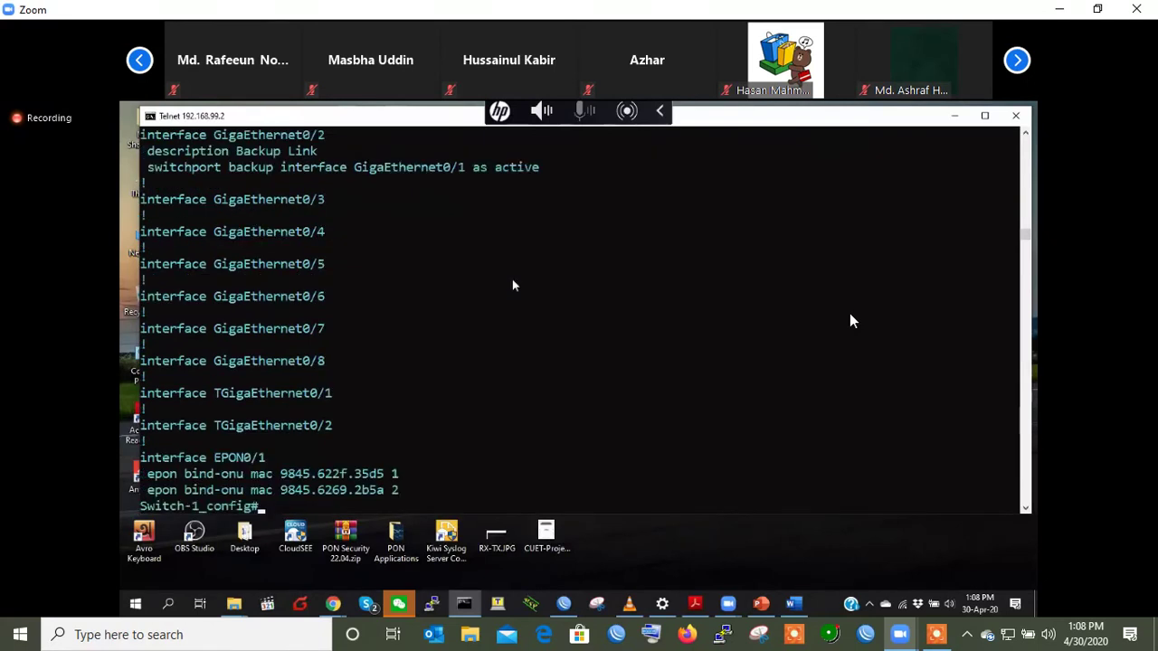
type("show backup ")
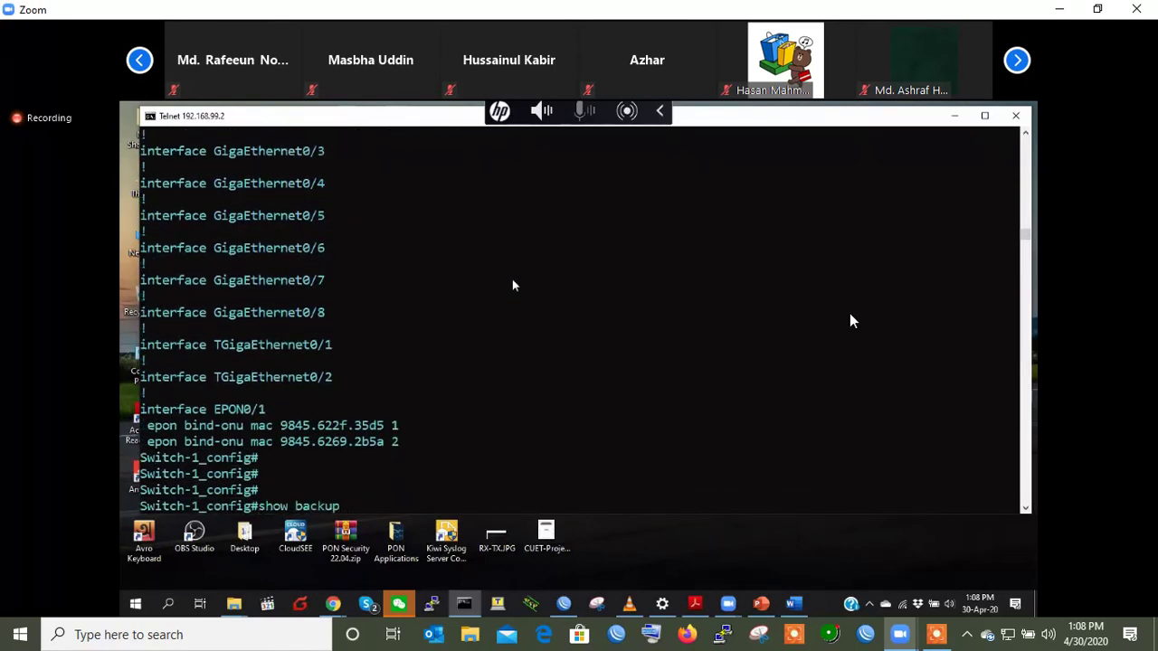
type("?inte")
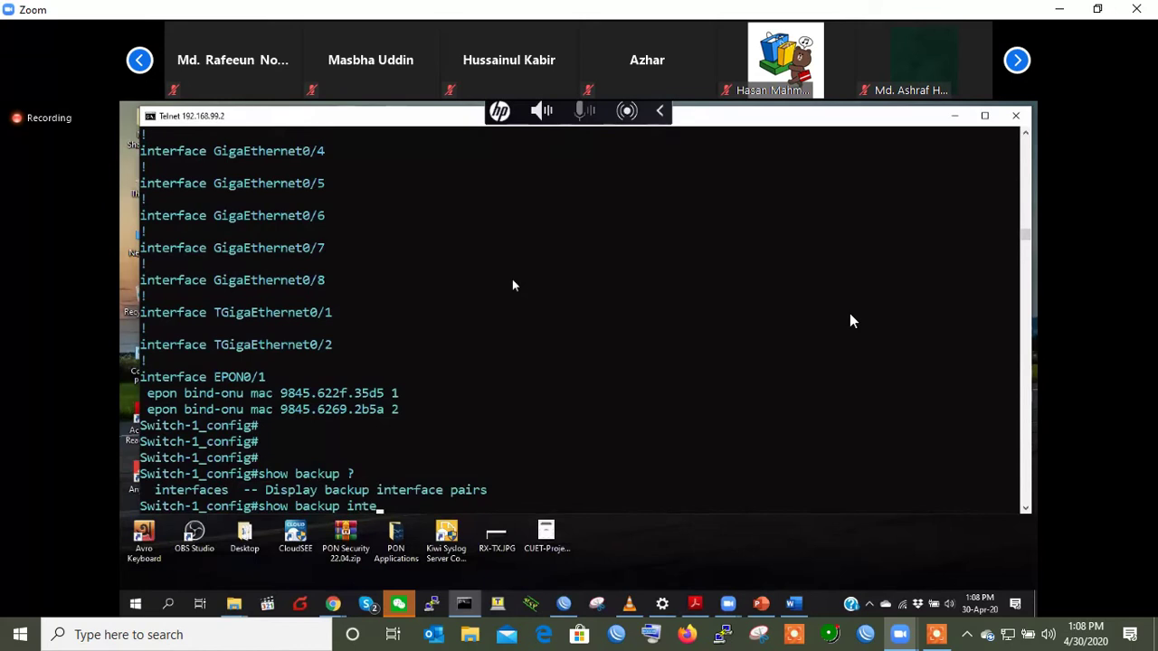
type("rfaces ?")
- Run 'show backup interfaces' and point out the Active Down/Backup Down state
key("Return")
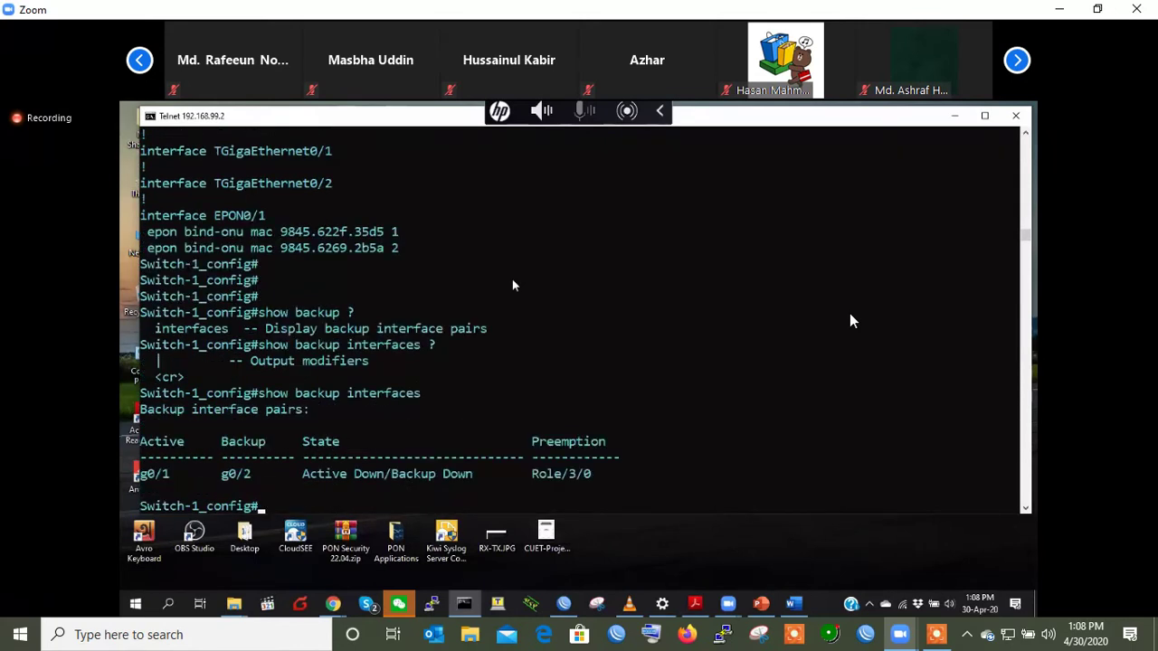
key("Return")
key("Return")
key("Return")
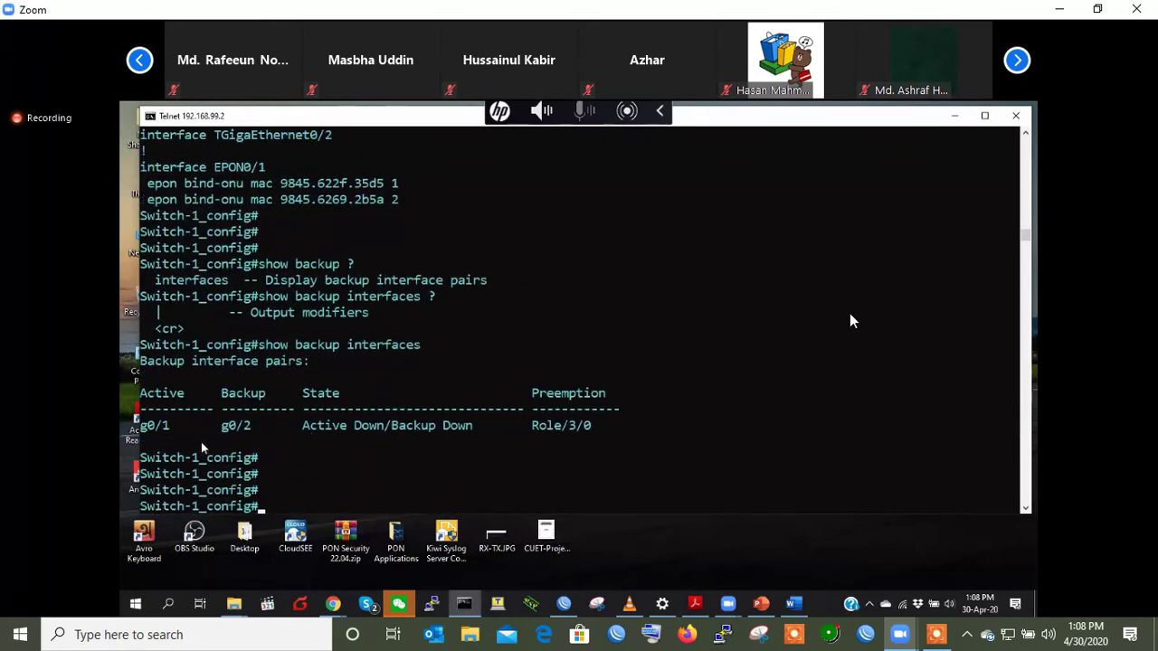
double_click(337, 425)
double_click(367, 429)
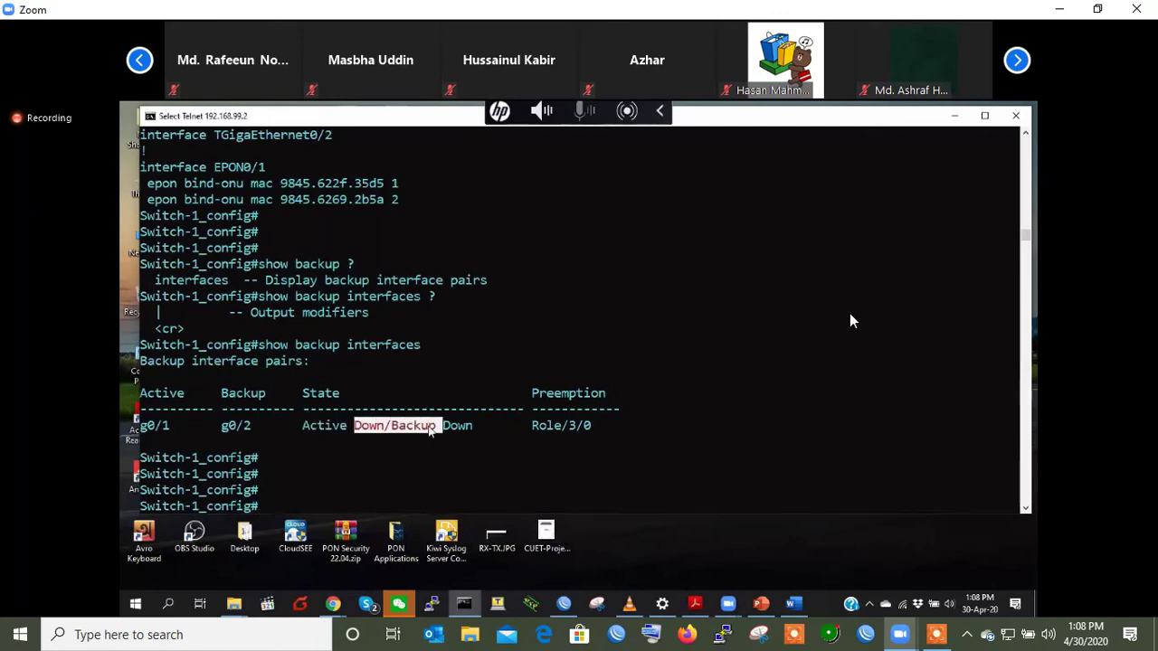
double_click(458, 429)
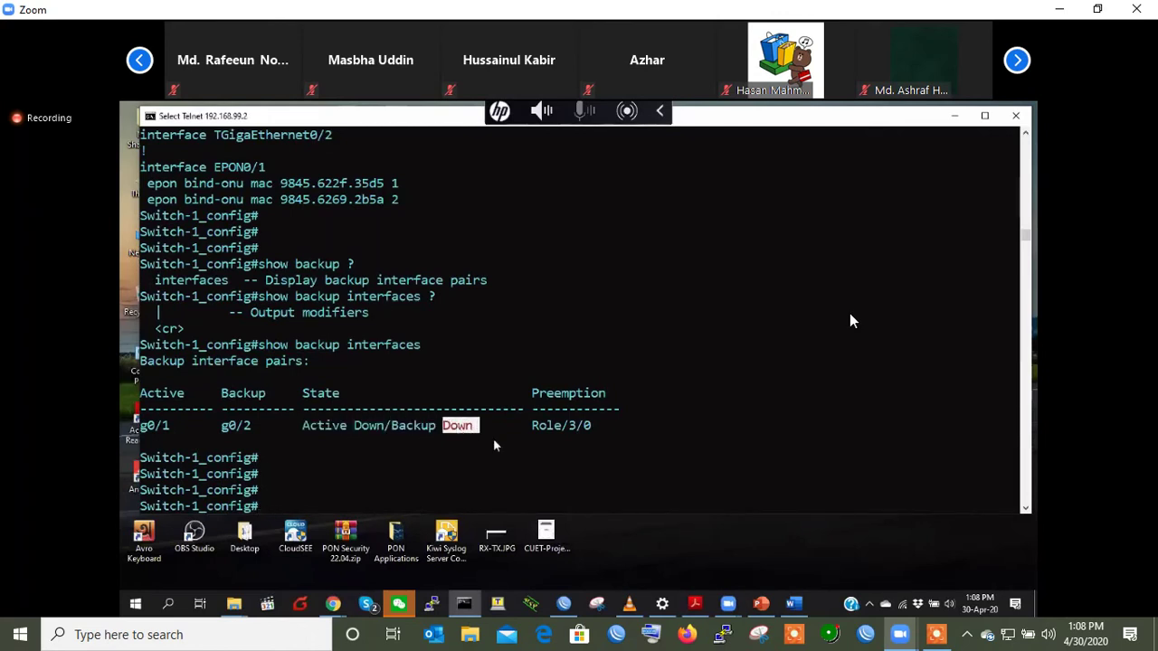
left_click(497, 443)
- Point out g0/1 under the Active column and g0/2 under Backup
double_click(161, 427)
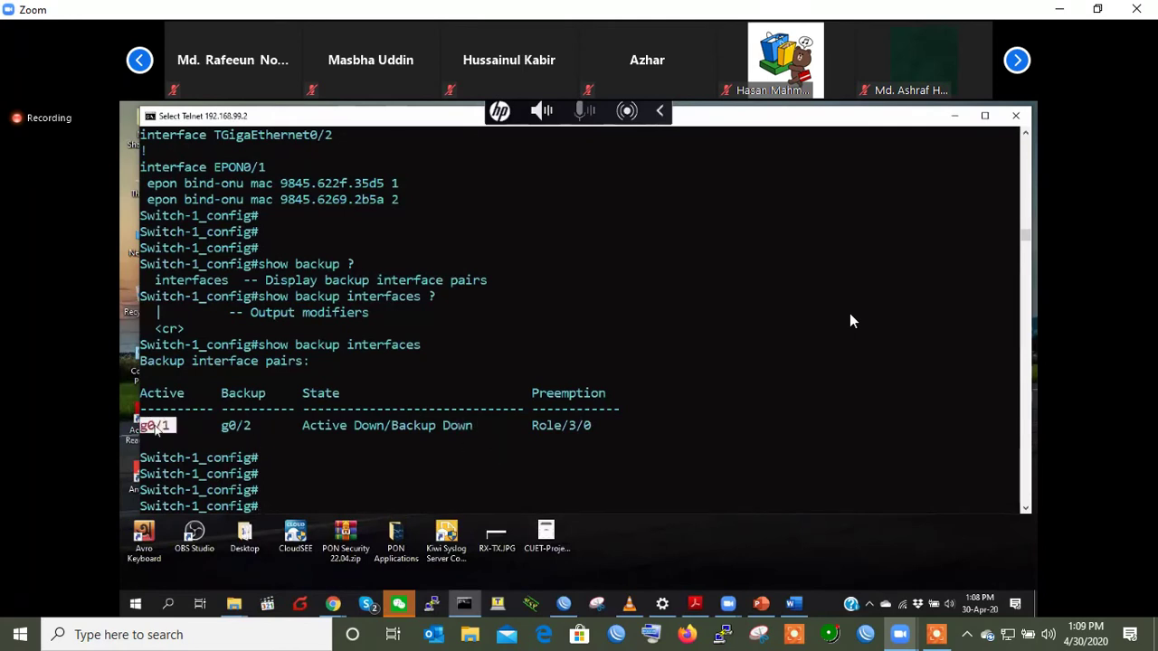
double_click(160, 395)
double_click(159, 425)
double_click(241, 395)
double_click(238, 426)
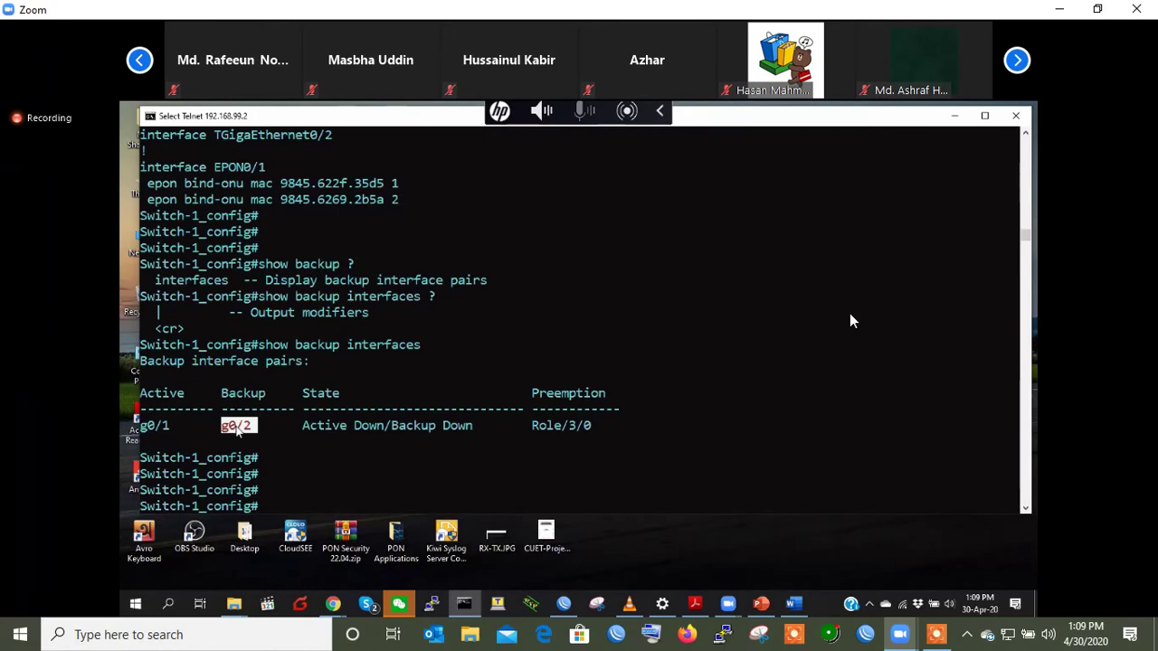
key("Return")
key("Return")
key("Return")
key("Return")
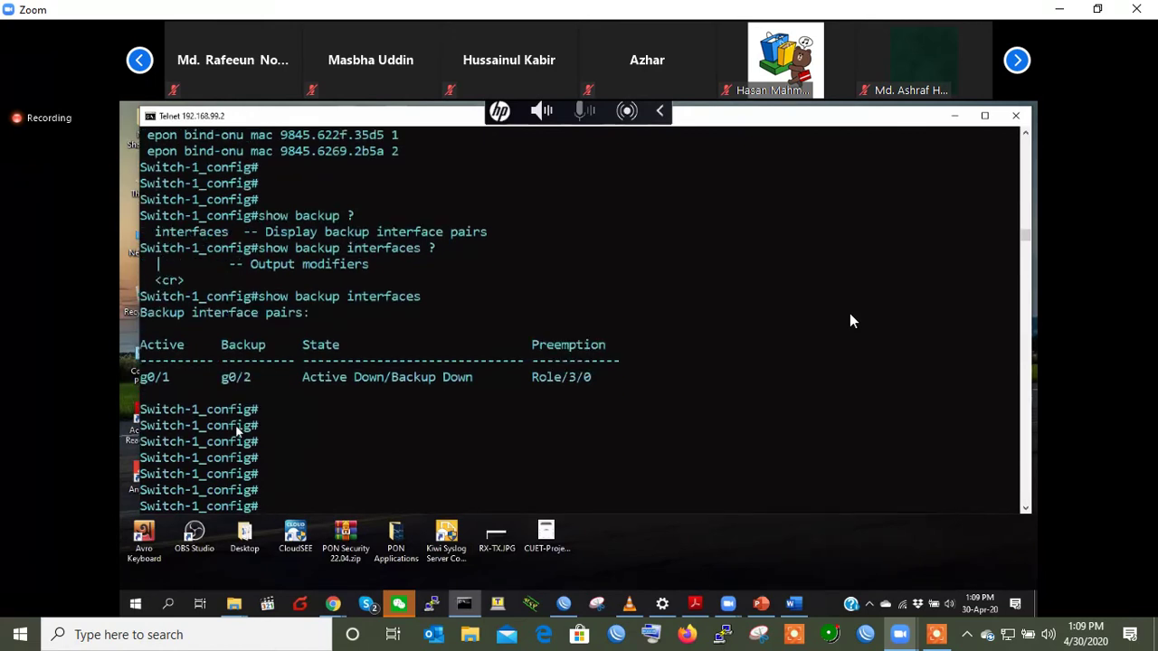
- Enter port-aggregator 1 configuration and set it to switchport trunk mode
type("interface port-aggregator ")
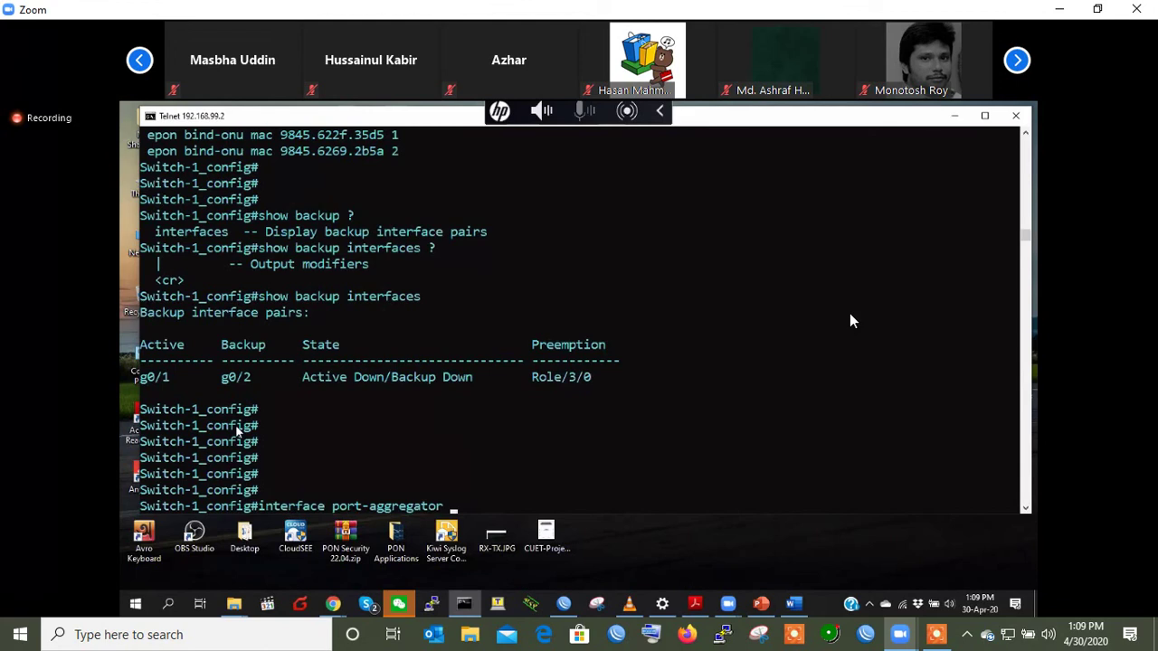
type("?")
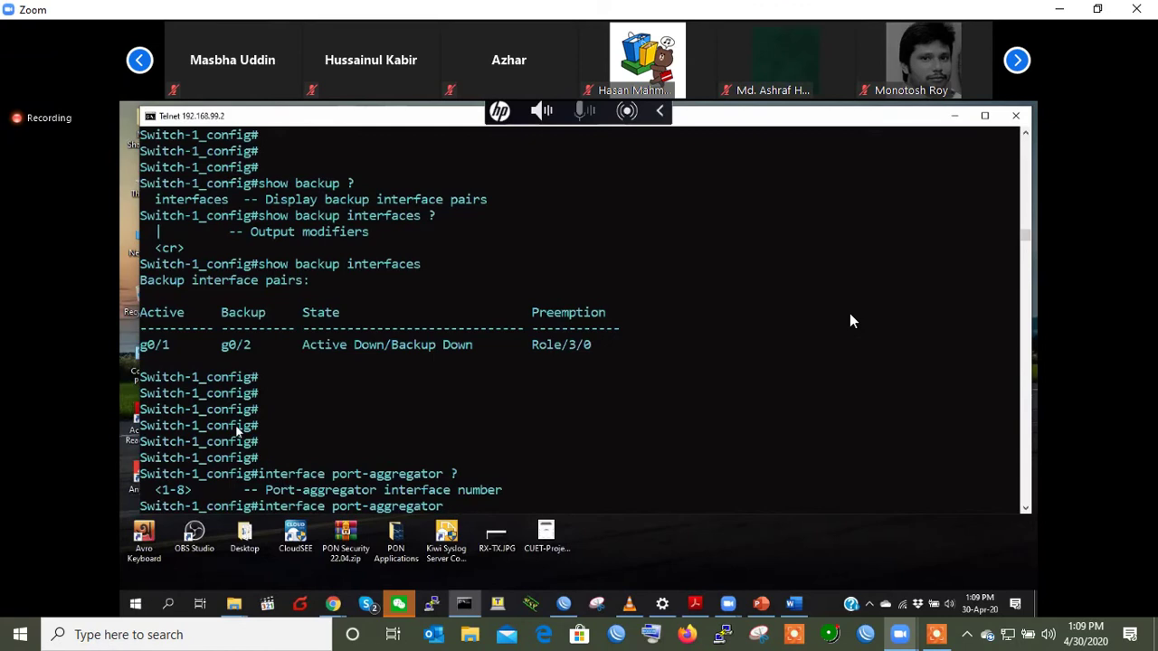
type("1")
key("Return")
key("Return")
key("Return")
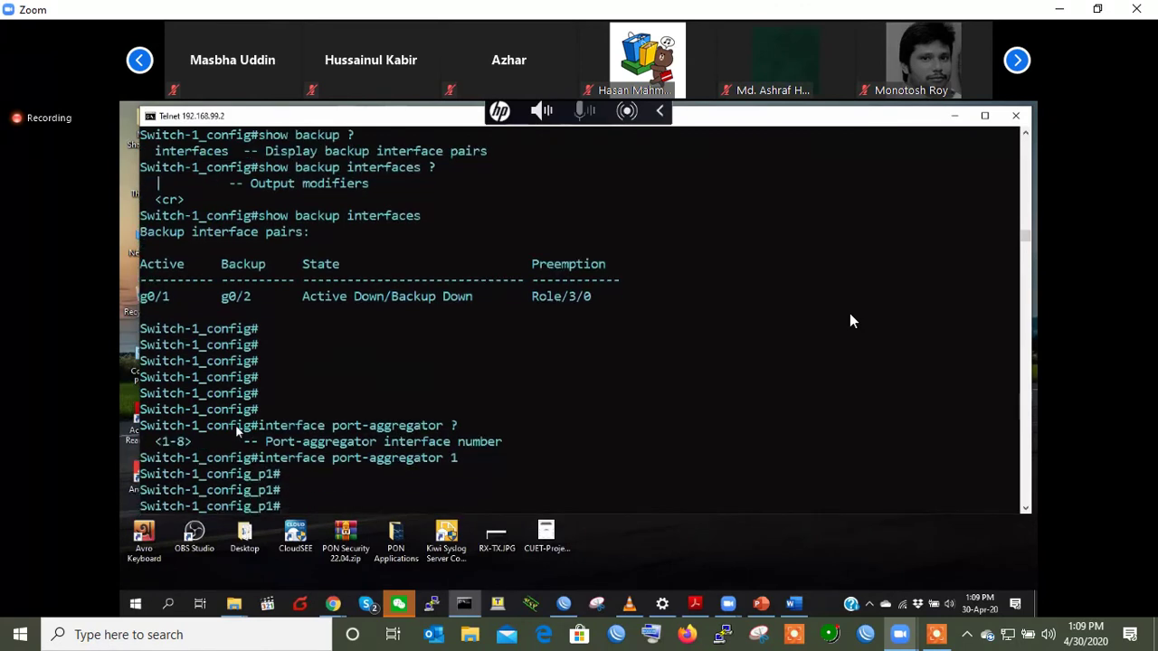
key("Return")
key("Return")
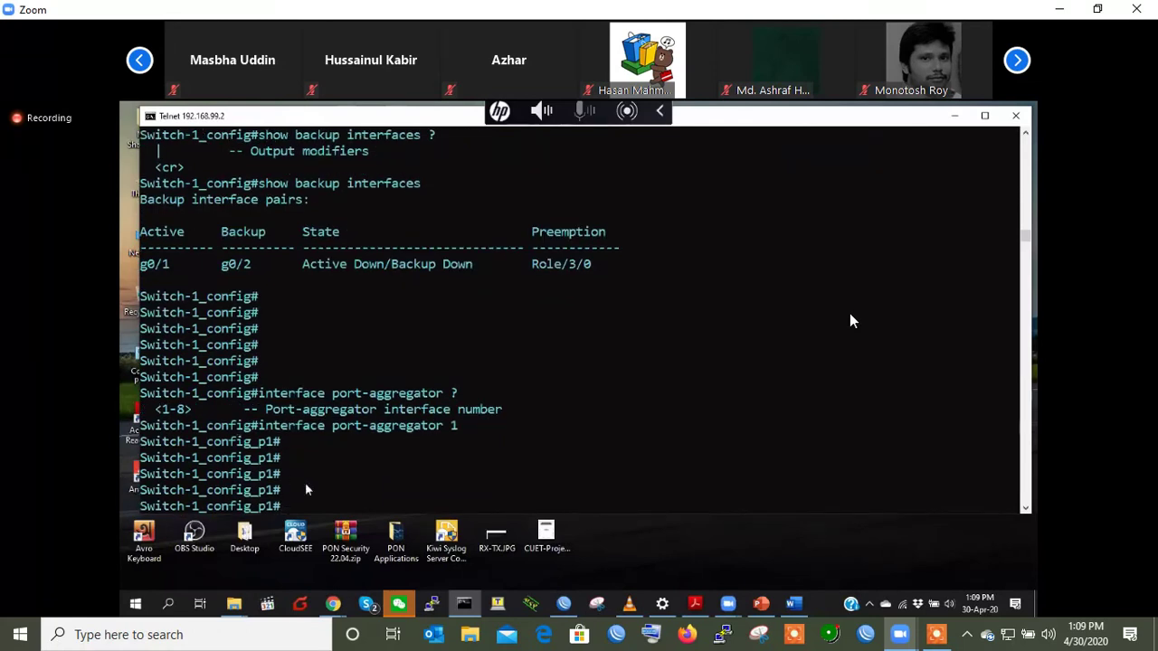
type("switchport mode trunk")
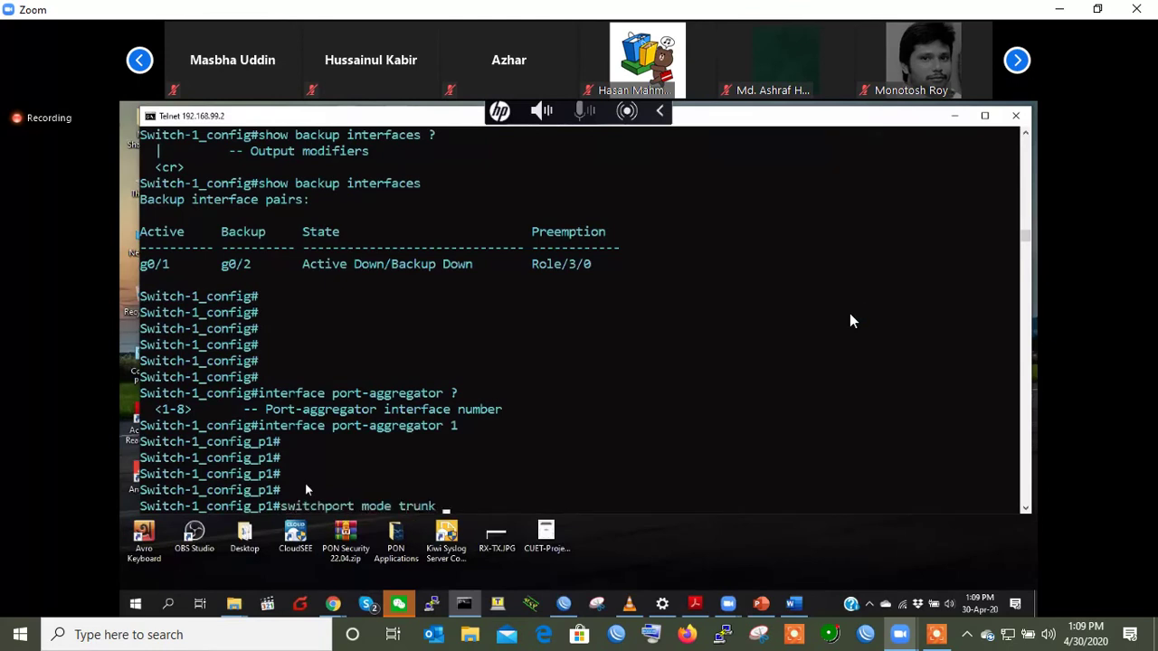
key("Return")
key("Return")
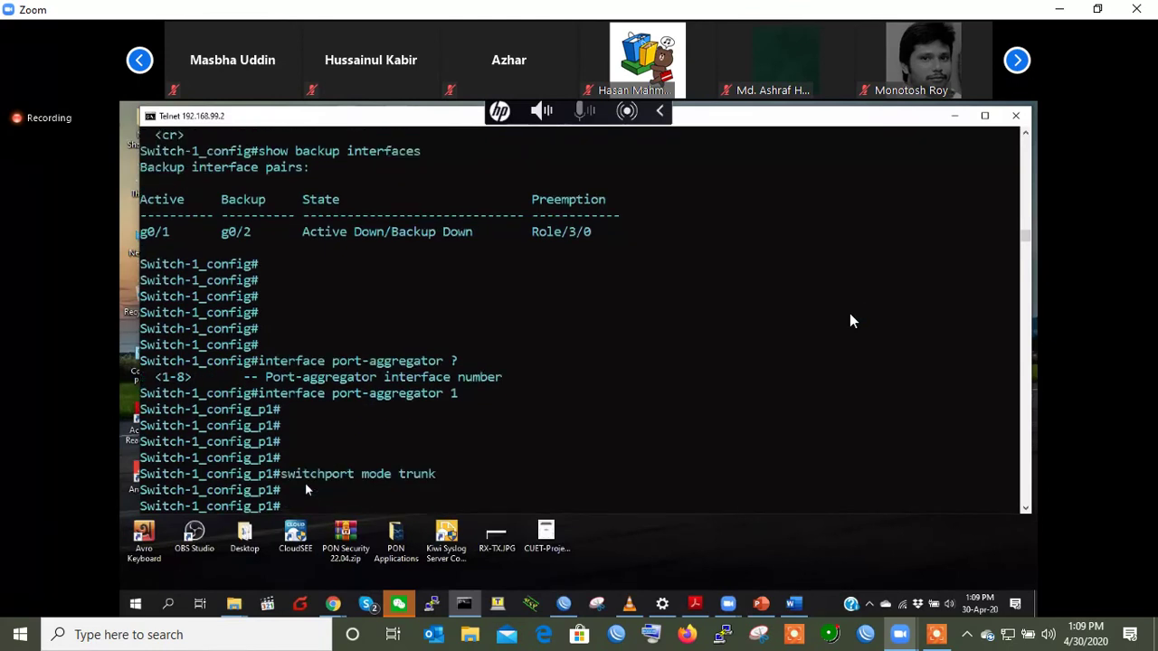
- Allow VLANs 10-20 on the port-aggregator 1 trunk with 'switchport trunk vlan-allowed 10-20'
type("switchport trunk cl")
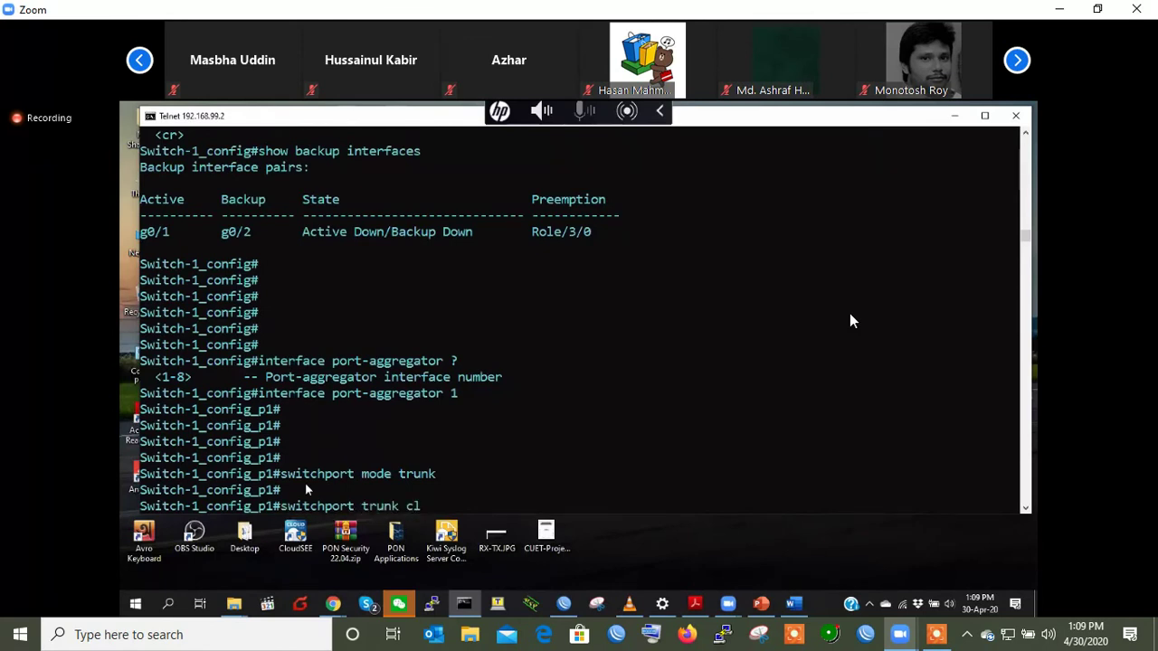
key("BackSpace")
key("BackSpace")
type("vl")
key("Tab")
type("an-a")
key("Tab")
type("10-20")
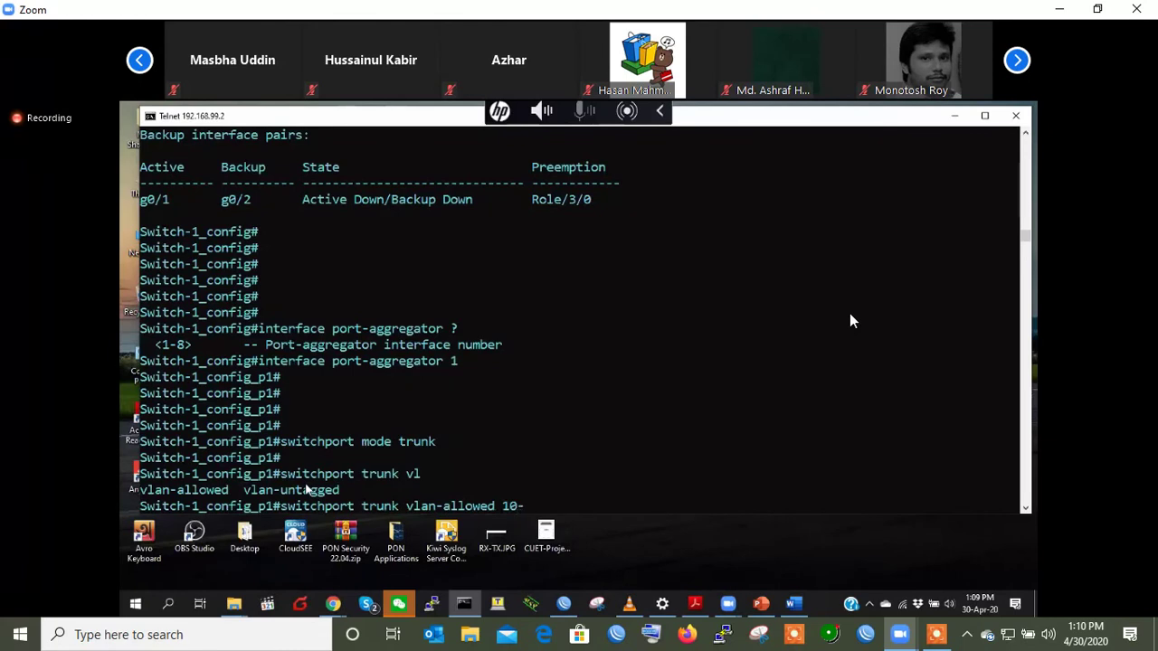
key("Return")
key("Return")
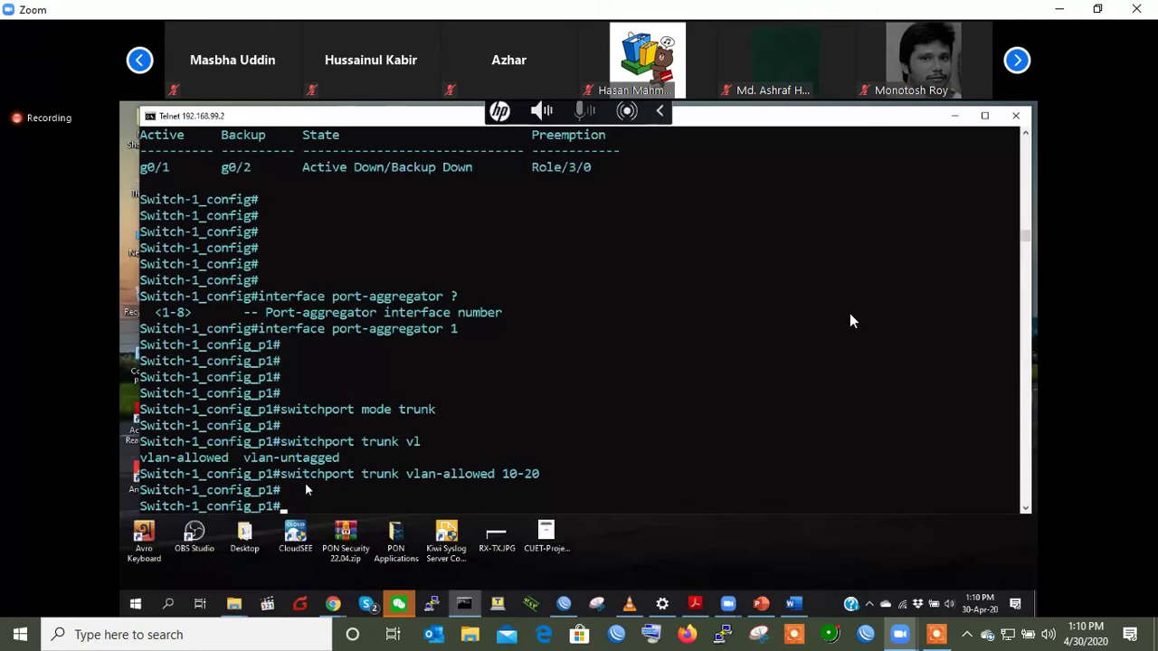
key("Return")
type("interface range g")
key("Tab")
- Enter the gigaEthernet 0/3-4 range and set the ports to trunk mode
type("0/3-4")
key("Return")
key("Return")
key("Return")
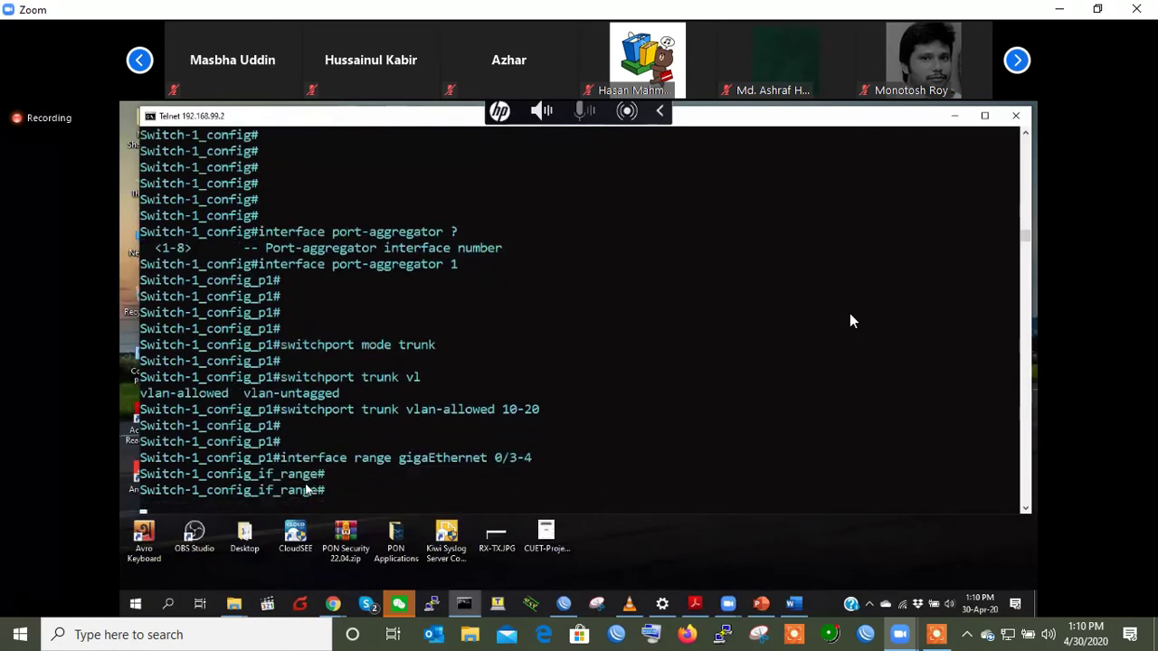
key("Up")
key("Up")
key("Up")
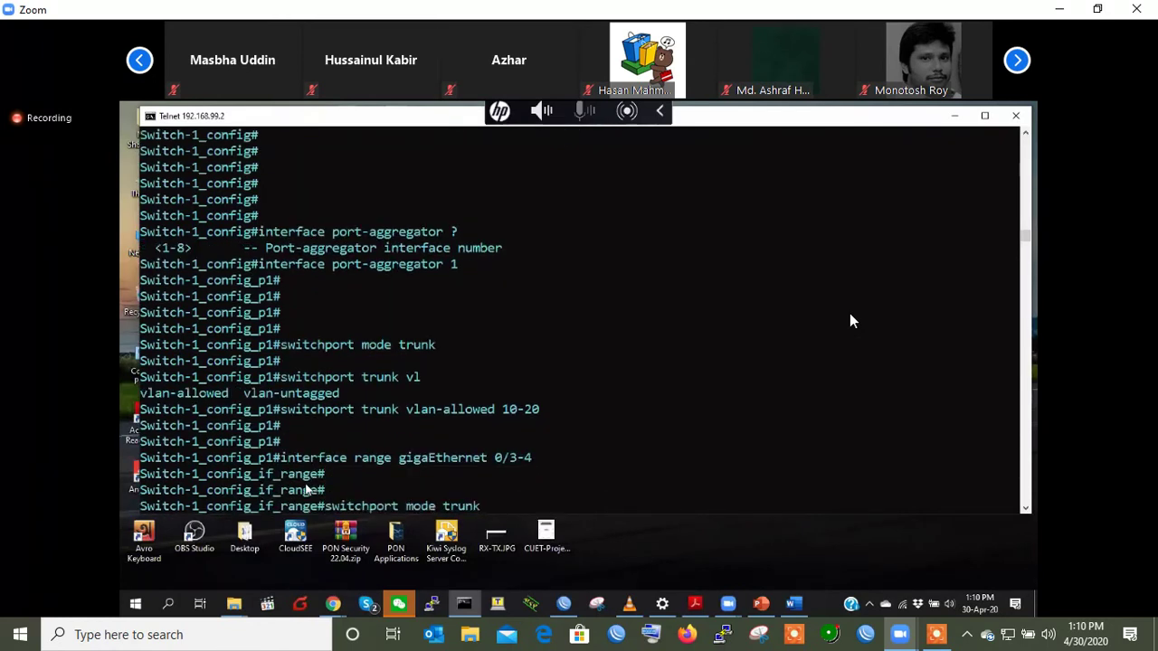
key("Return")
key("Return")
- Allow VLANs 10-20 on ports 0/3-4 and exit back to global configuration
key("Up")
key("Up")
key("Up")
key("Up")
key("Up")
key("Up")
key("Up")
key("Up")
key("Up")
key("Up")
key("Up")
key("Up")
key("Up")
key("Up")
key("Down")
key("Down")
key("Down")
key("Down")
key("Down")
key("Down")
key("Return")
key("Return")
key("Return")
type("e#e")
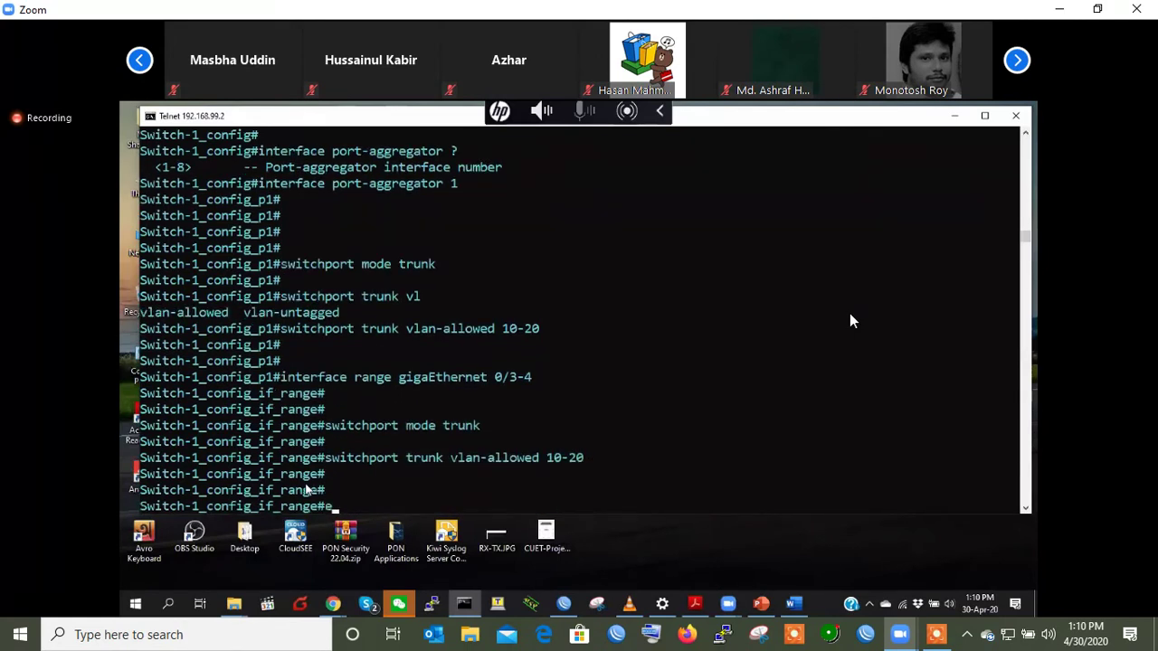
type("x")
key("Return")
key("Return")
key("Return")
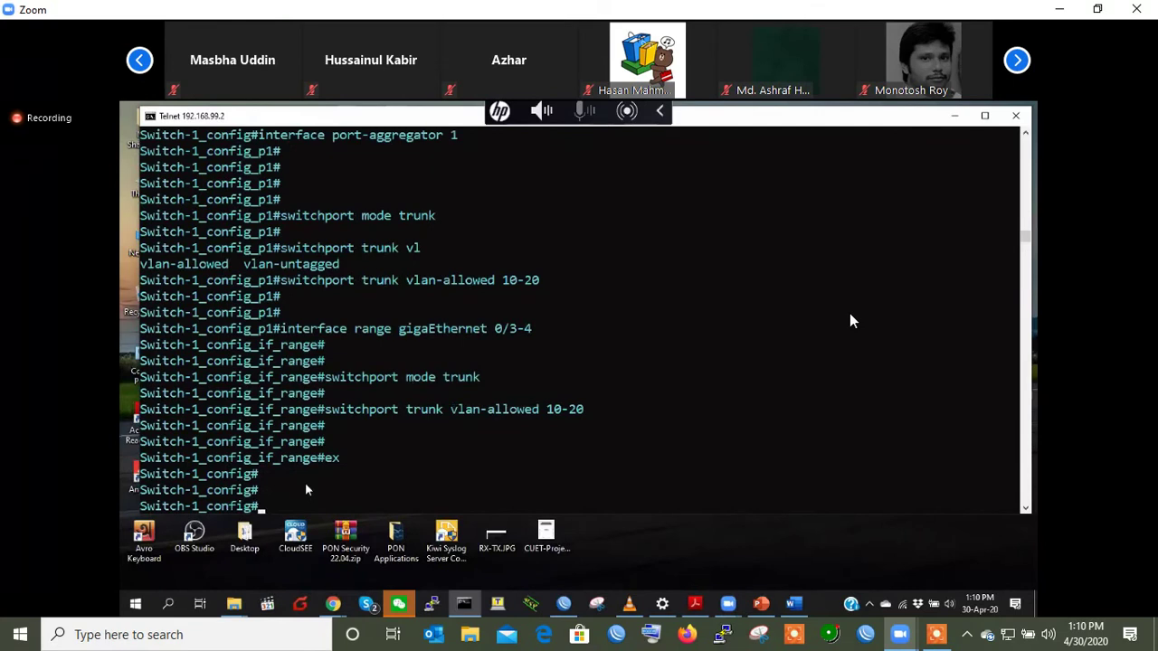
type("show running-config interface port-aggregator")
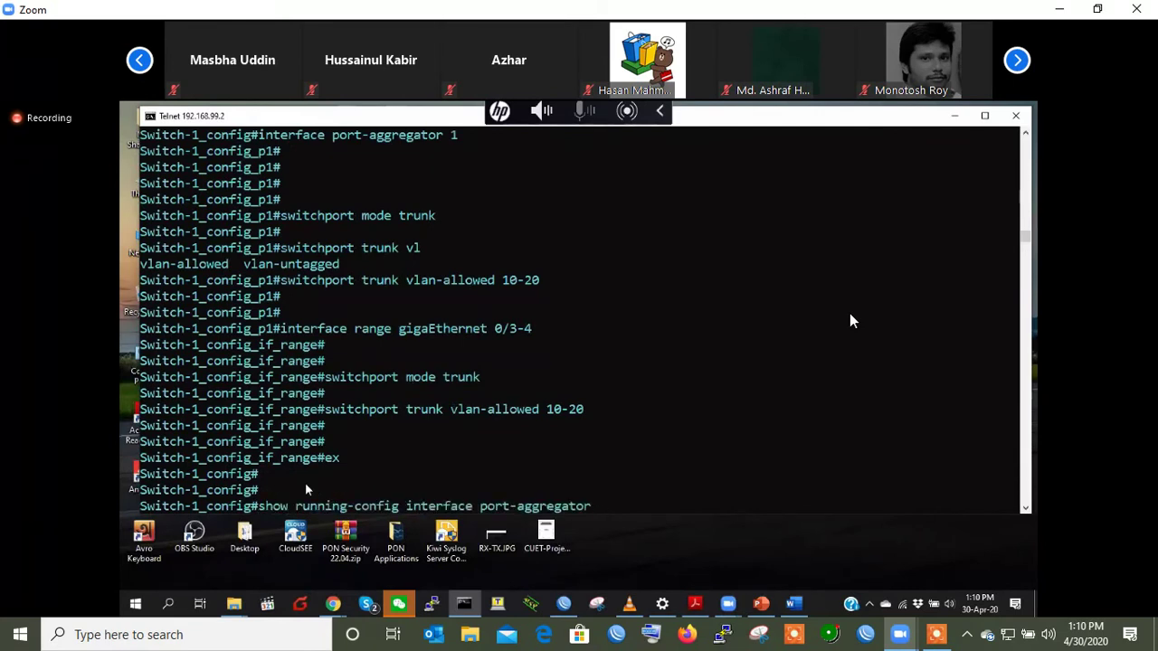
type(" 1")
- Show the running-config of port-aggregator 1, gigaEthernet 0/3 and gigaEthernet 0/4
key("Return")
key("Return")
key("Up")
key("BackSpace")
key("BackSpace")
key("BackSpace")
key("BackSpace")
key("BackSpace")
key("BackSpace")
key("BackSpace")
key("BackSpace")
key("BackSpace")
key("BackSpace")
key("BackSpace")
key("BackSpace")
key("BackSpace")
key("BackSpace")
key("BackSpace")
key("BackSpace")
key("BackSpace")
type("g")
key("Tab")
type("0/3")
key("Return")
key("Up")
key("BackSpace")
key("Return")
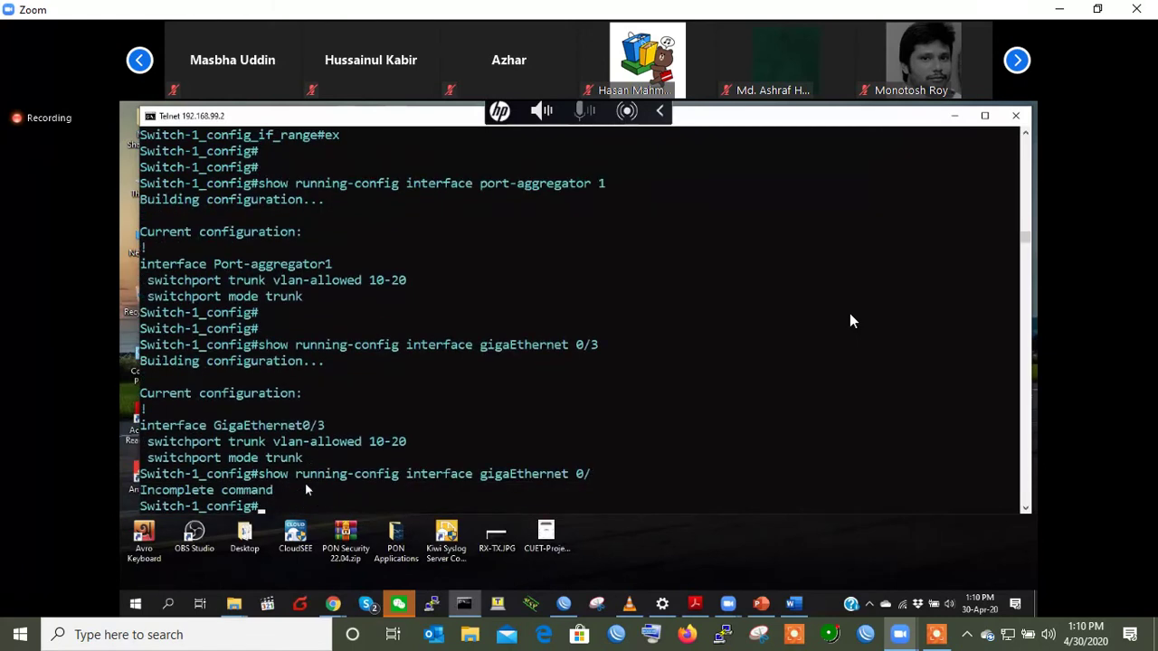
key("Up")
type("4")
key("Return")
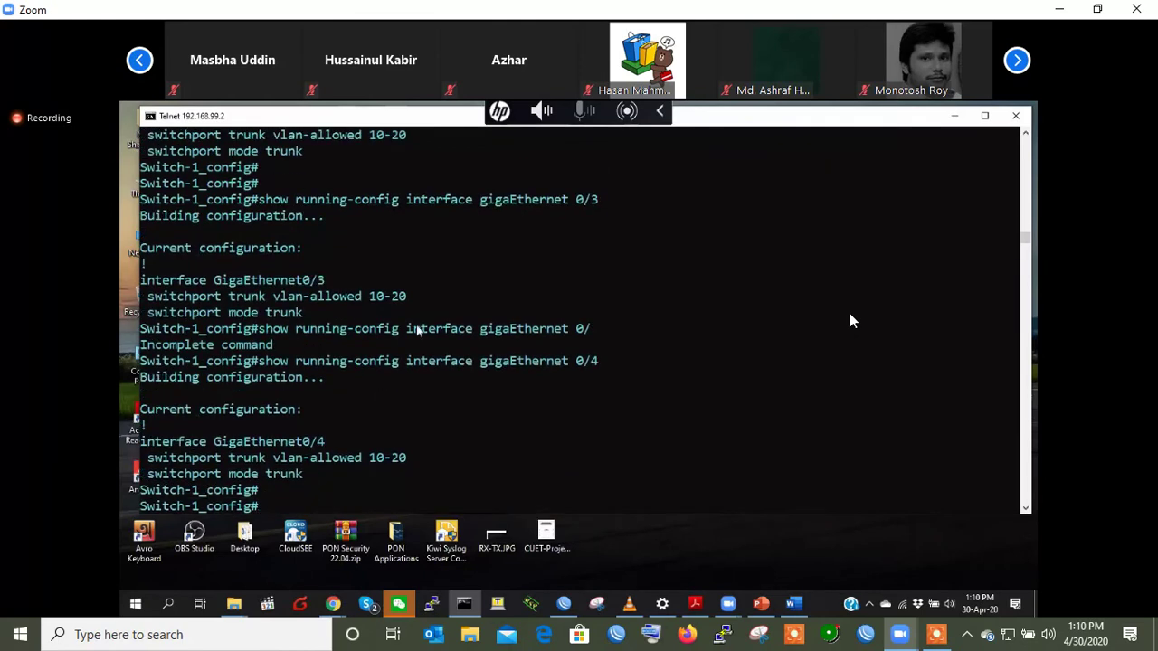
- Highlight the trunk VLAN 10-20 switchport lines for Port-aggregator1, GigaEthernet0/3 and 0/4
scroll(363, 295, "up", 1)
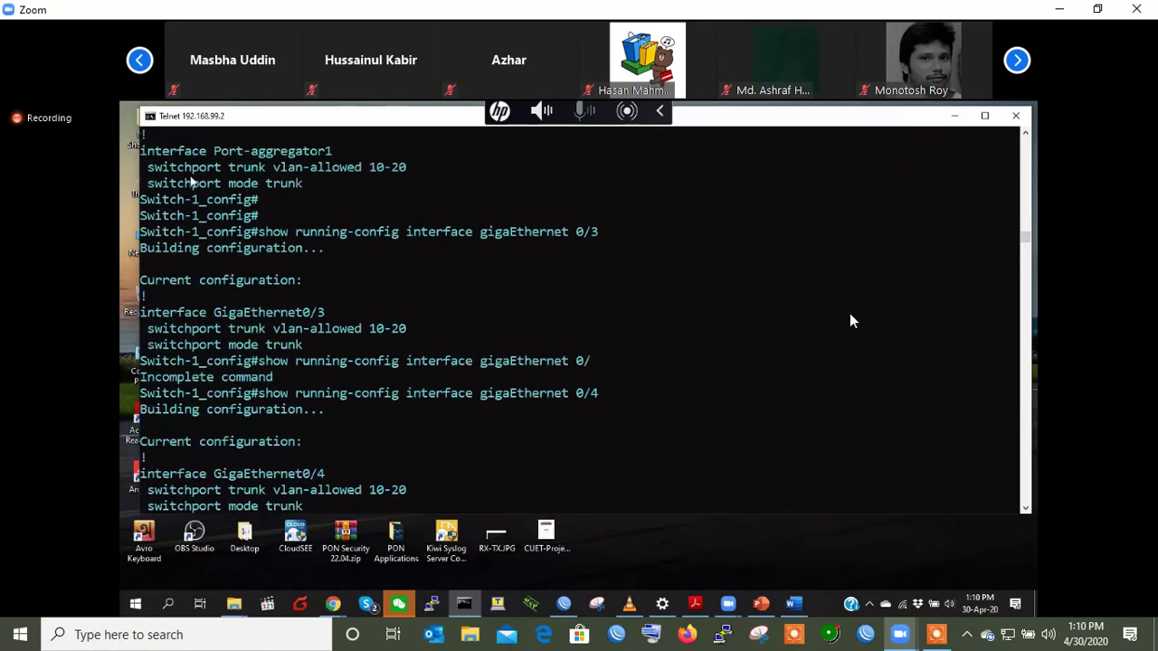
left_click_drag(143, 166, 323, 184)
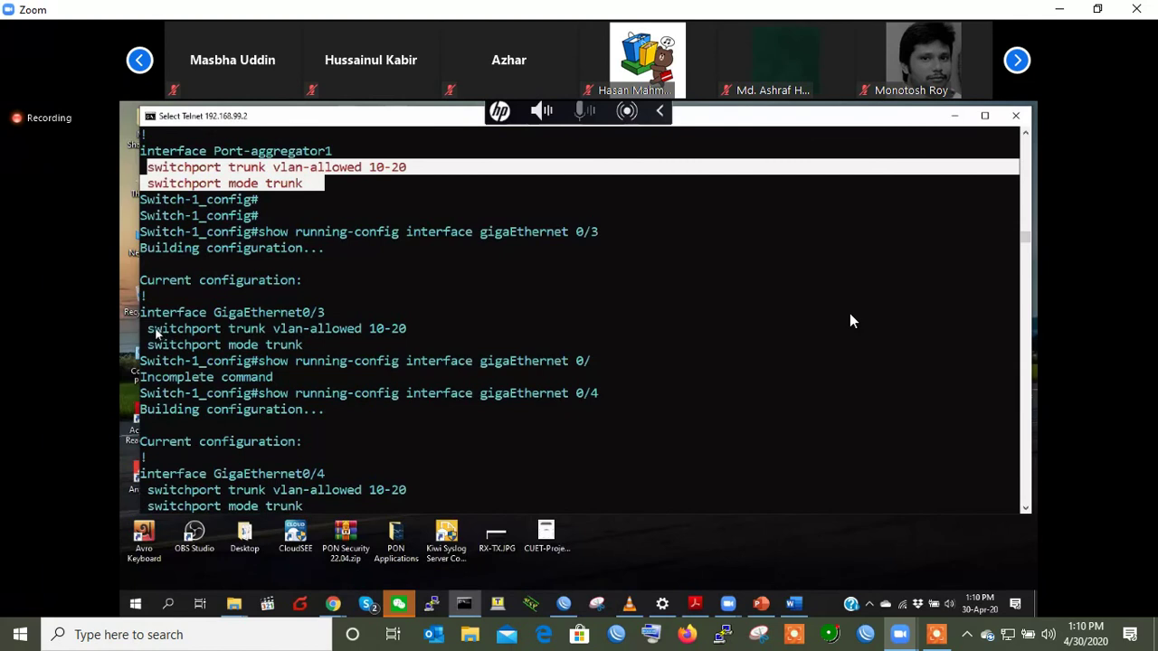
left_click_drag(149, 329, 317, 347)
left_click_drag(150, 490, 307, 509)
scroll(410, 493, "down", 1)
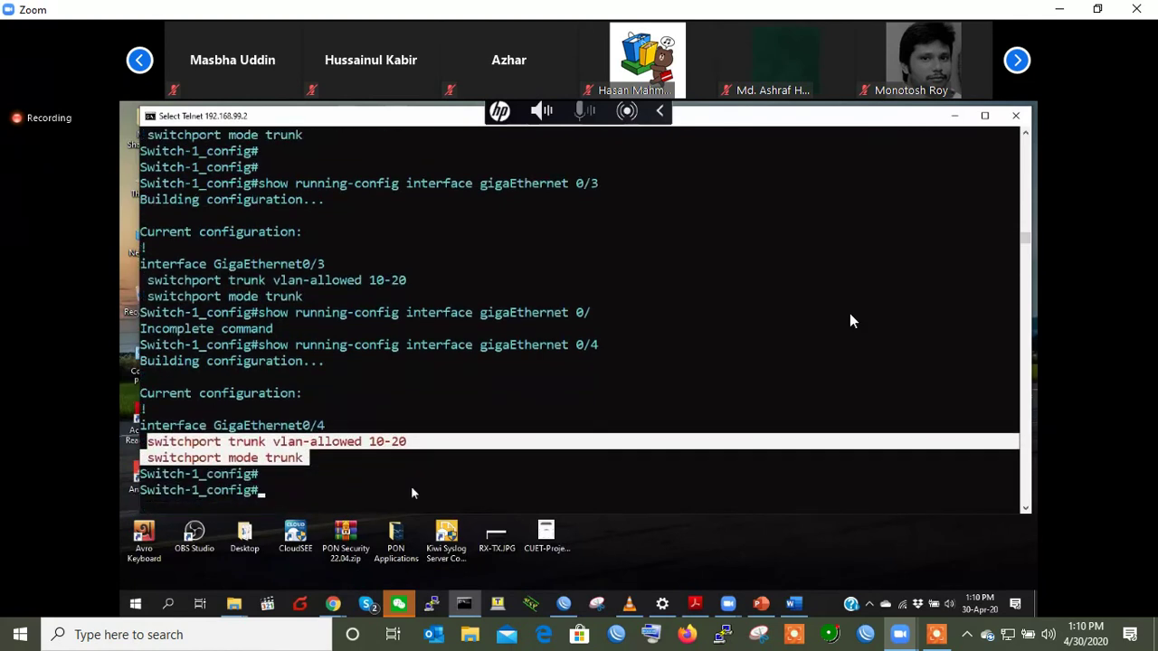
key("Return")
key("Return")
key("Return")
key("Return")
type("interface range gigaEthernet 0")
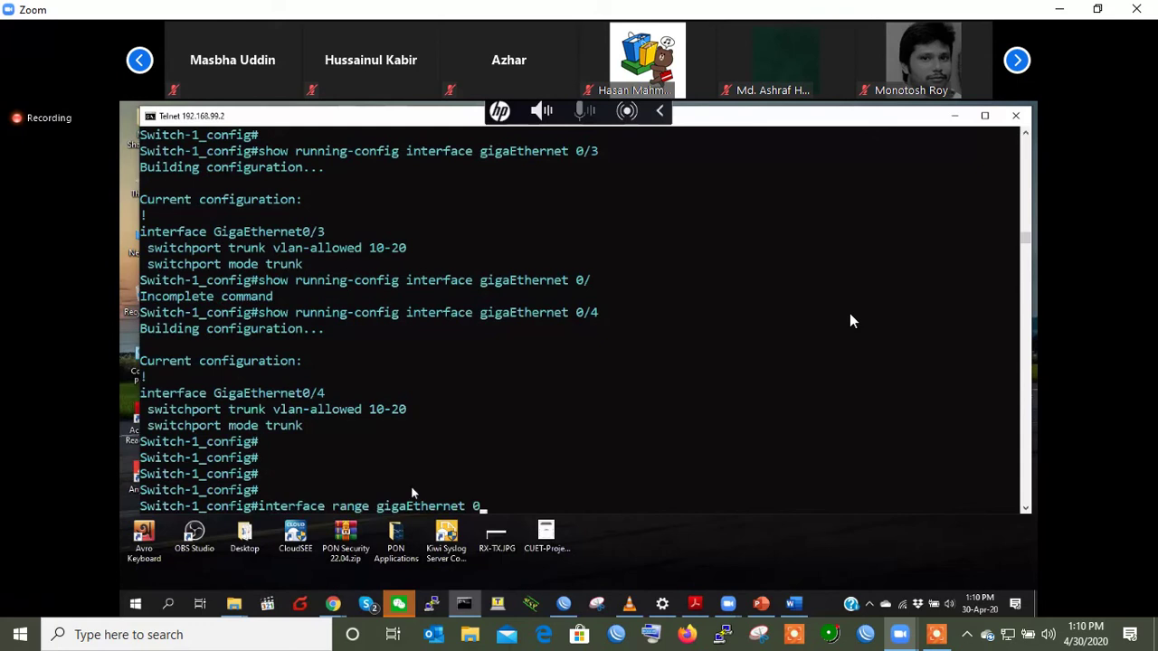
type("/3-4")
- Enter the gigaEthernet 0/3-4 range and query 'aggregator-group 1 mode lacp ?' for Active/Passive options
key("Return")
key("Return")
key("Return")
key("Return")
key("Return")
key("Return")
key("Return")
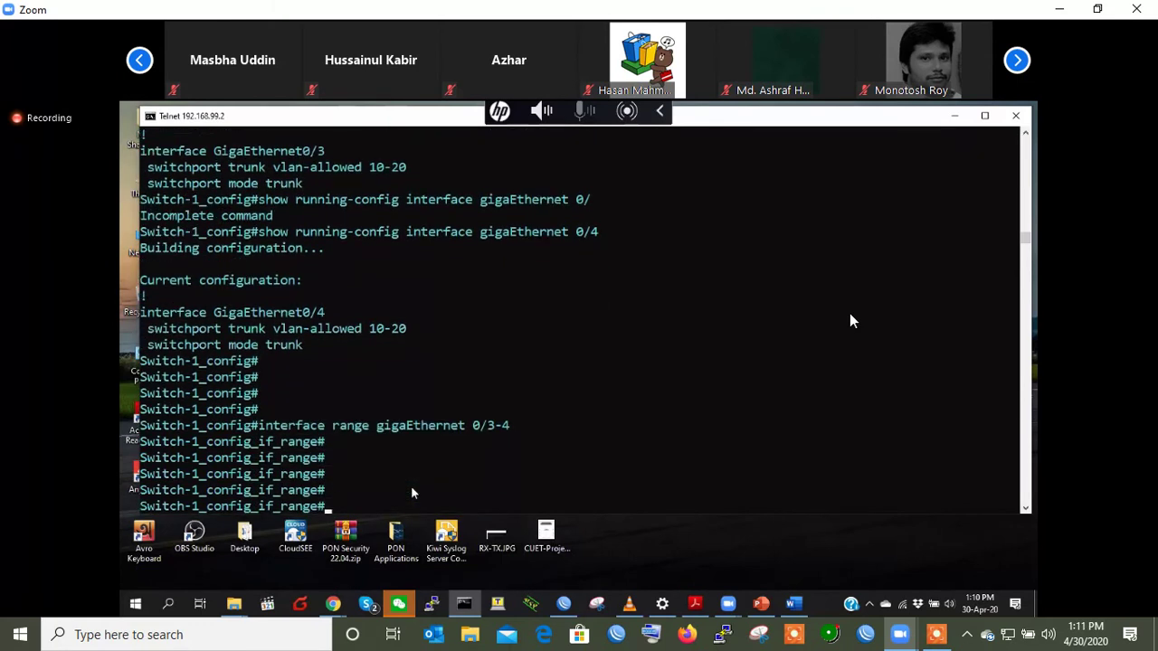
type("aggregator-group ")
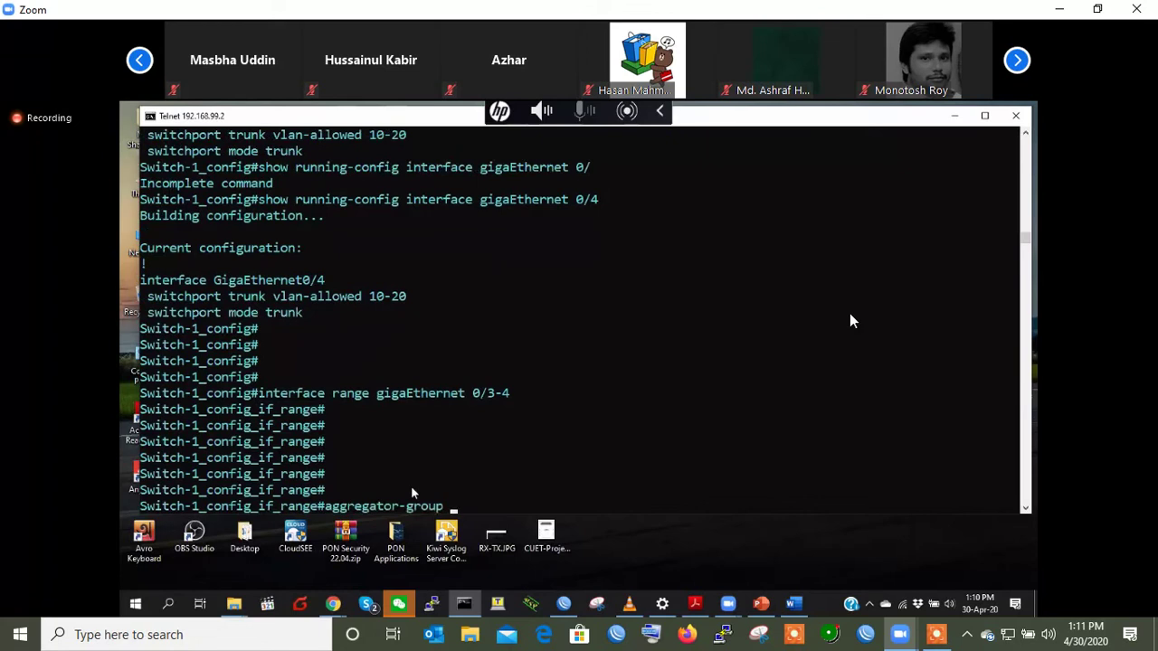
type("1")
scroll(415, 289, "up", 2)
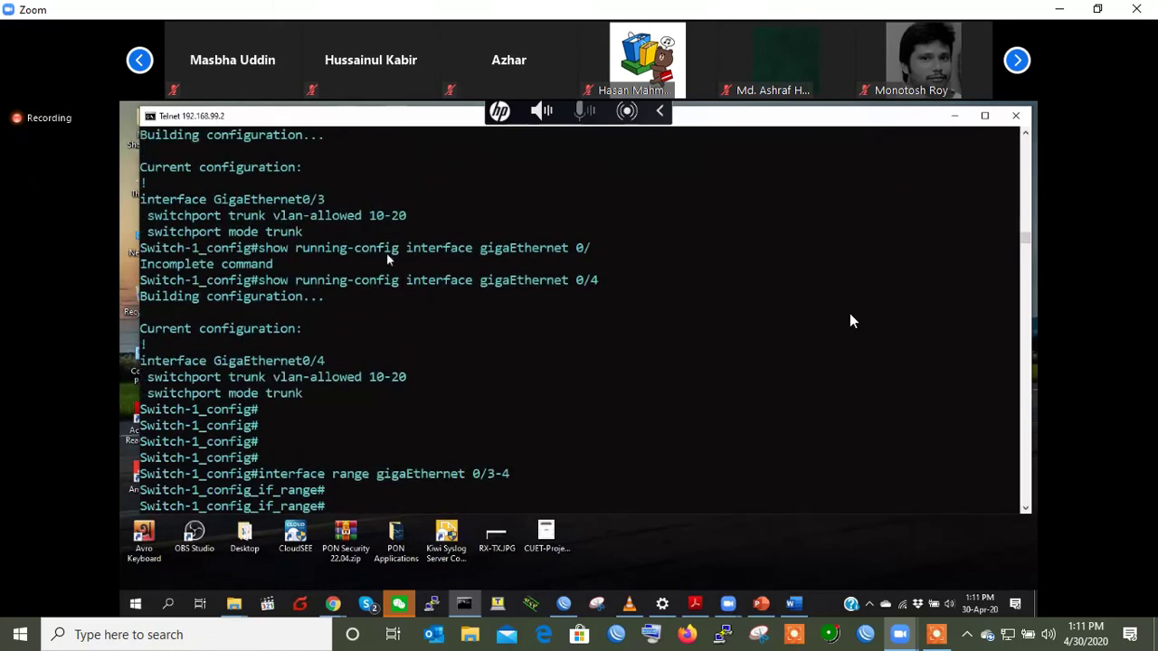
scroll(389, 244, "up", 3)
left_click(329, 183)
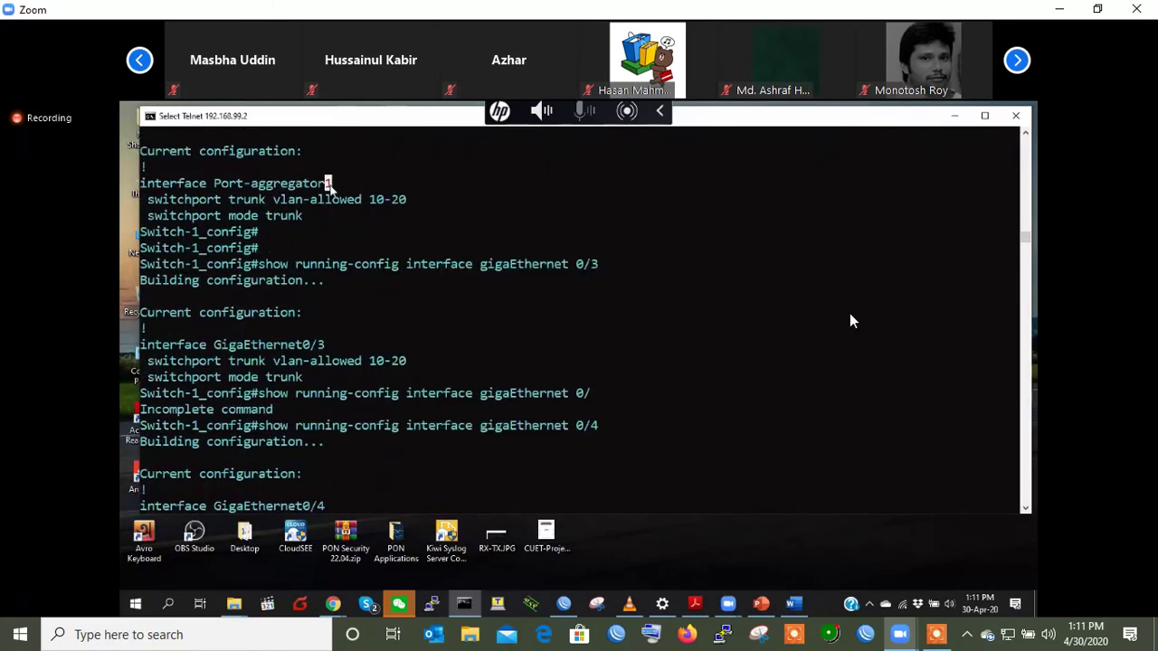
scroll(403, 335, "down", 5)
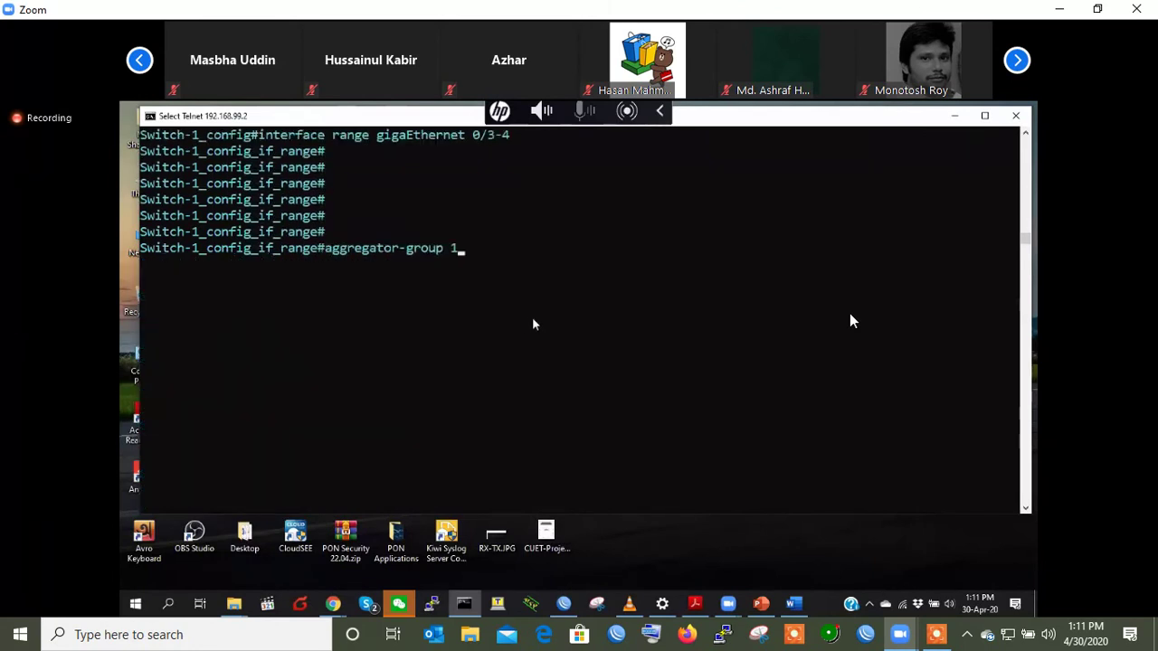
type("mode la")
key("BackSpace")
type("lacp ")
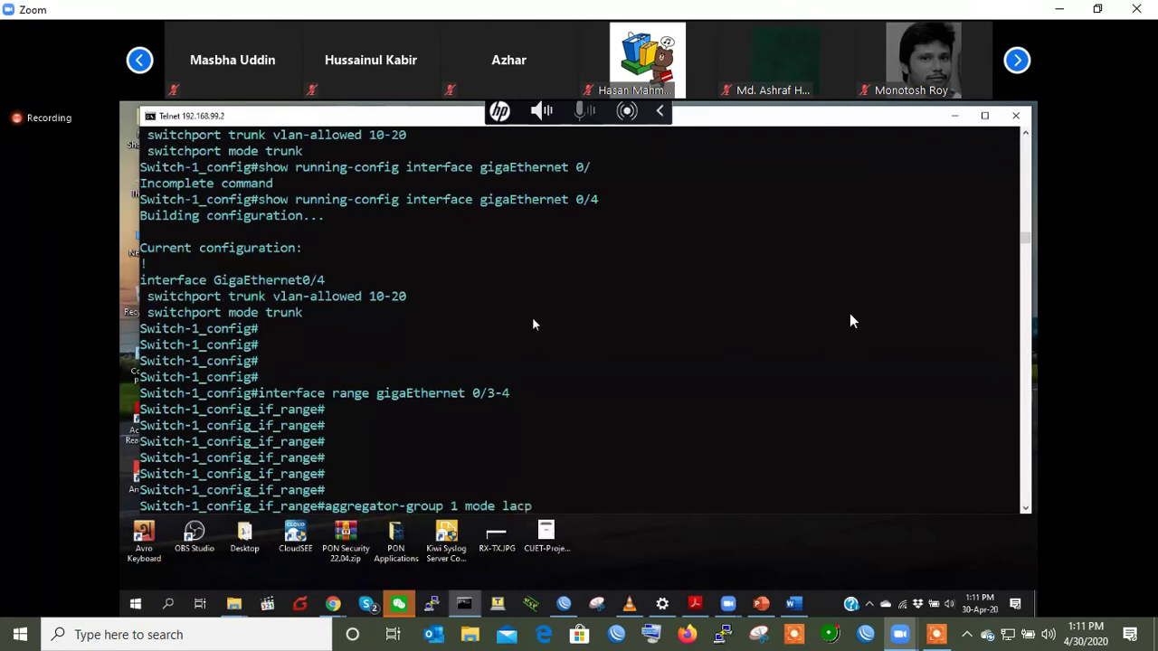
type("?")
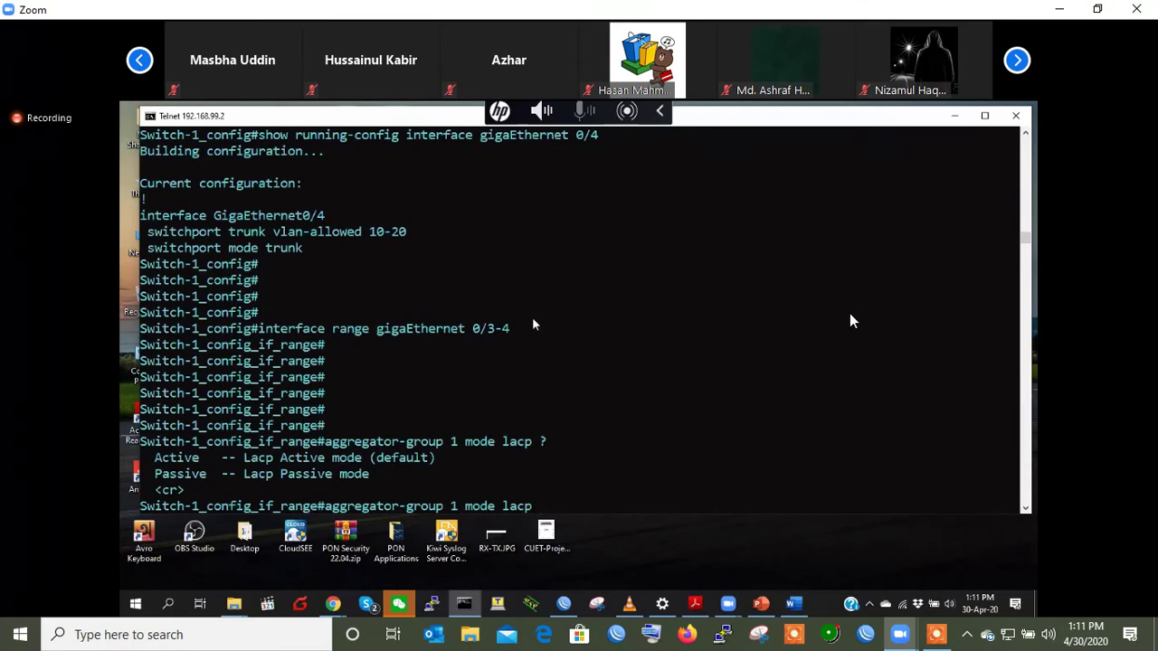
- Join gigaEthernet 0/3-4 to aggregator group 1 in LACP mode and leave the range configuration
type("active")
key("BackSpace")
key("BackSpace")
key("BackSpace")
key("BackSpace")
key("BackSpace")
key("BackSpace")
key("Return")
key("Return")
key("Return")
key("Return")
type("ex")
key("Return")
key("Return")
key("Return")
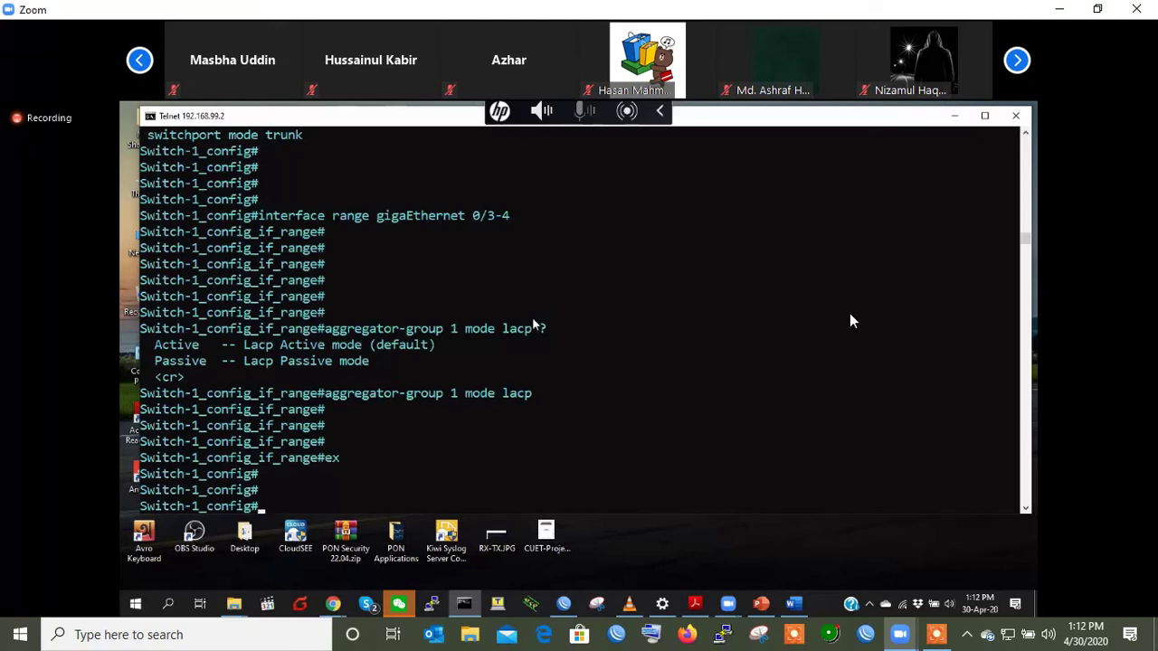
- Exit global configuration mode back to the Switch-1# prompt
key("Return")
key("Return")
key("Return")
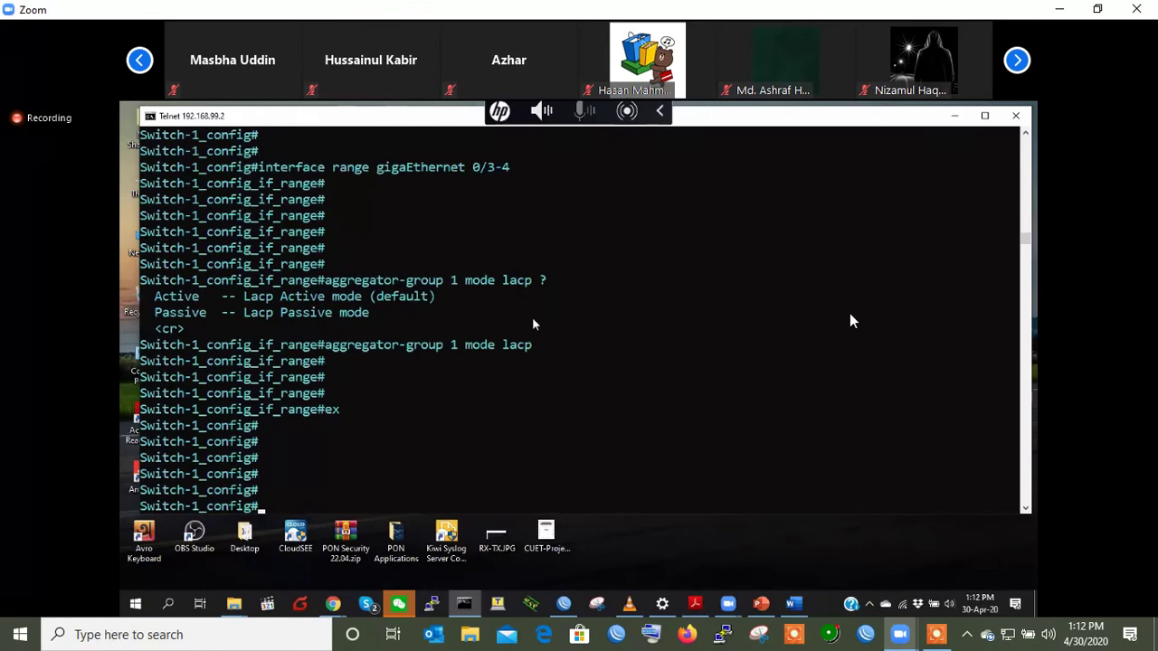
key("Return")
type("e")
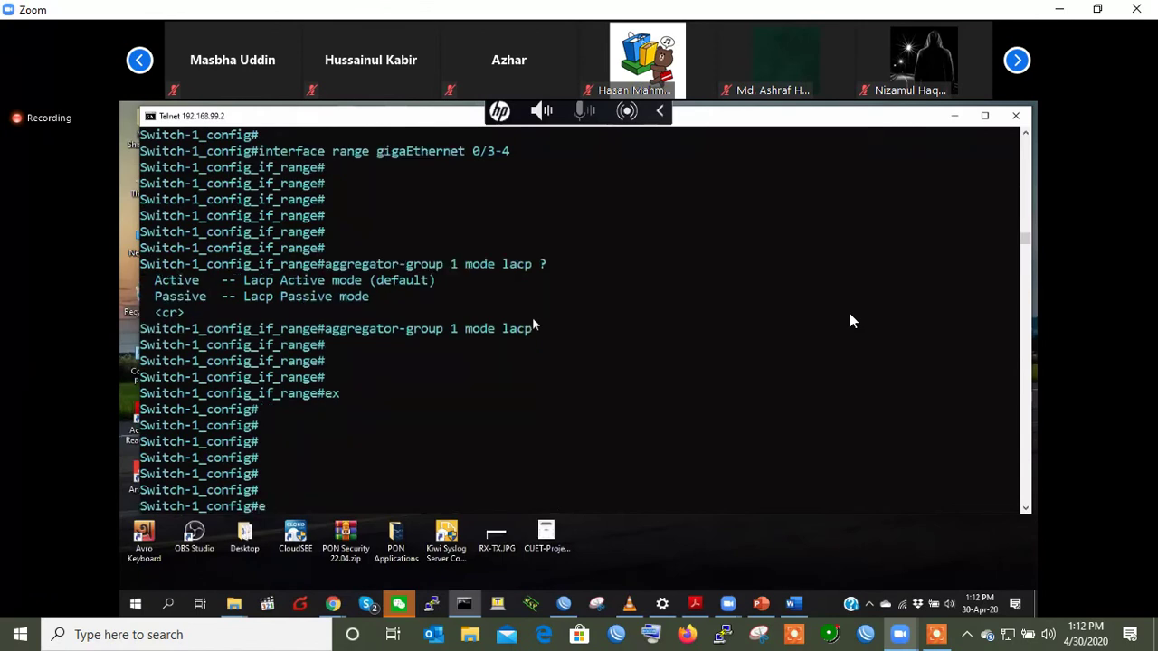
type("x")
key("Return")
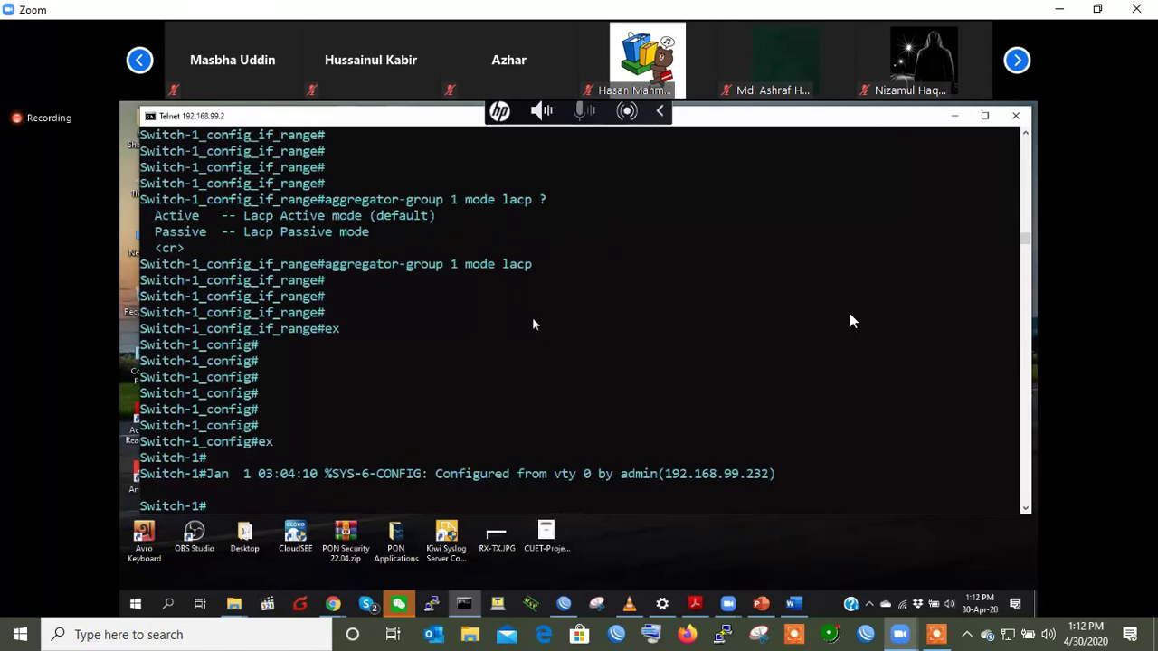
key("Return")
key("Return")
key("Return")
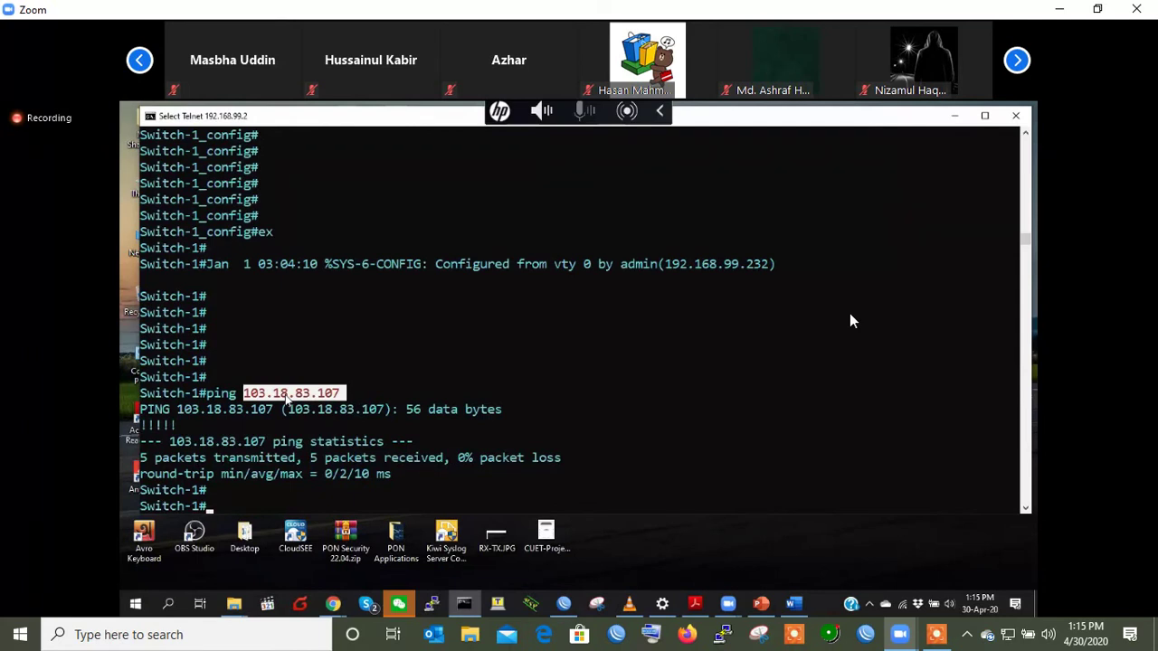
- Start a 'copy ftp flash' transfer on the switch
key("Return")
type("copy")
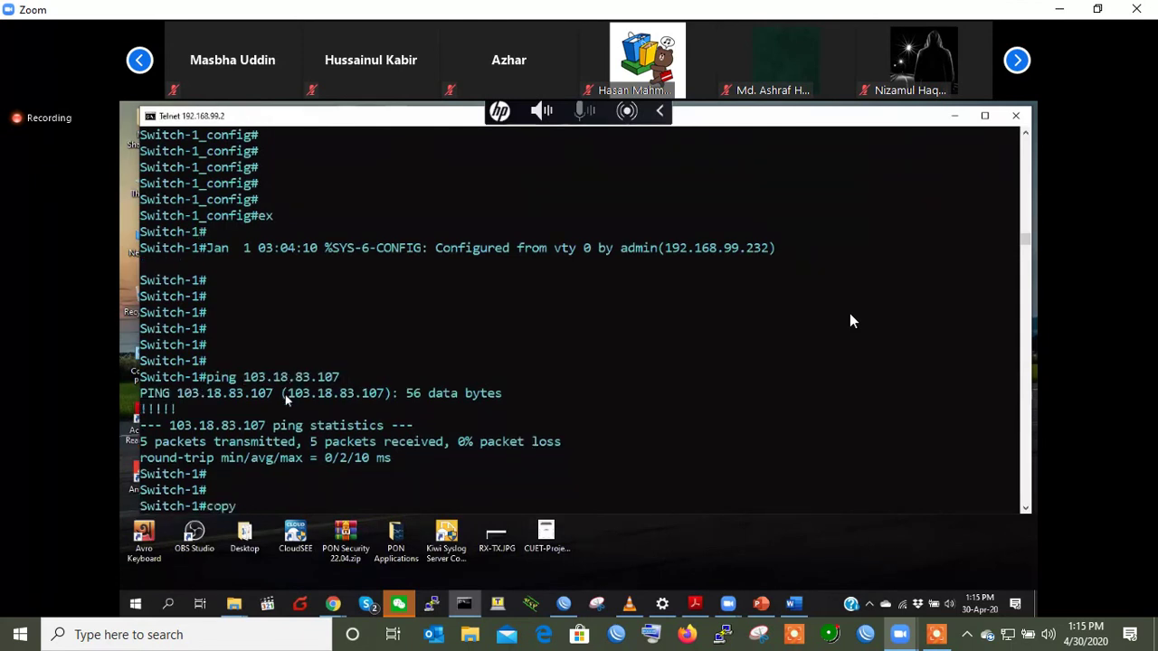
type("ftp flash")
key("Return")
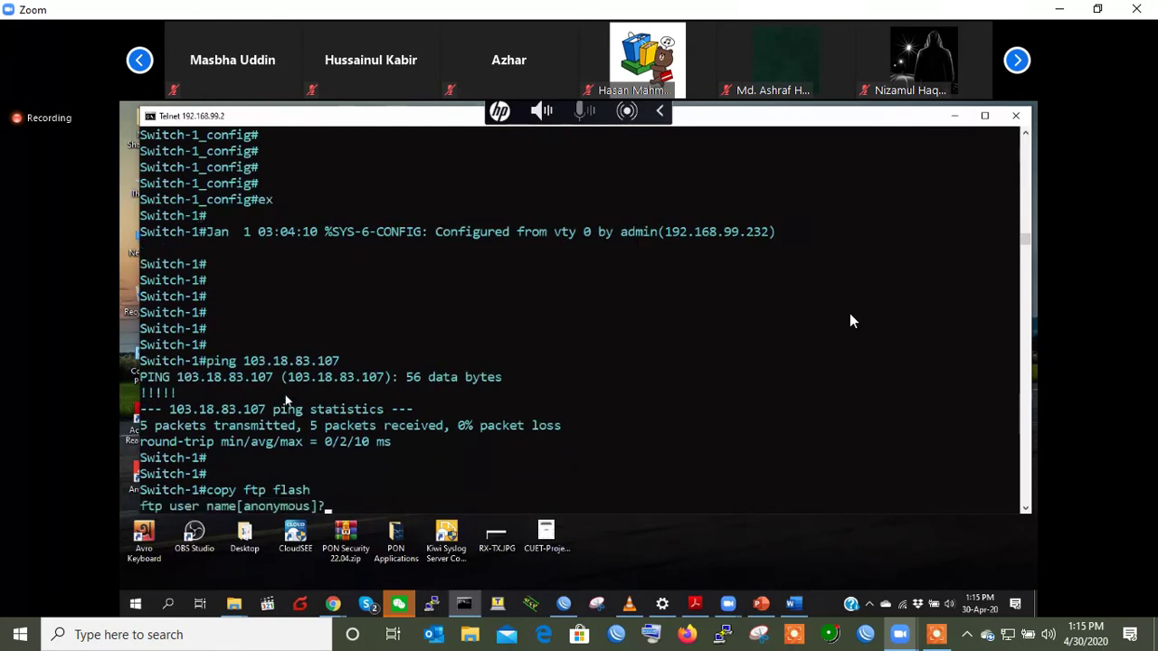
- Enter the FTP user name and password, source img.tar, server 103.18.83.107, and the default destination
key("Return")
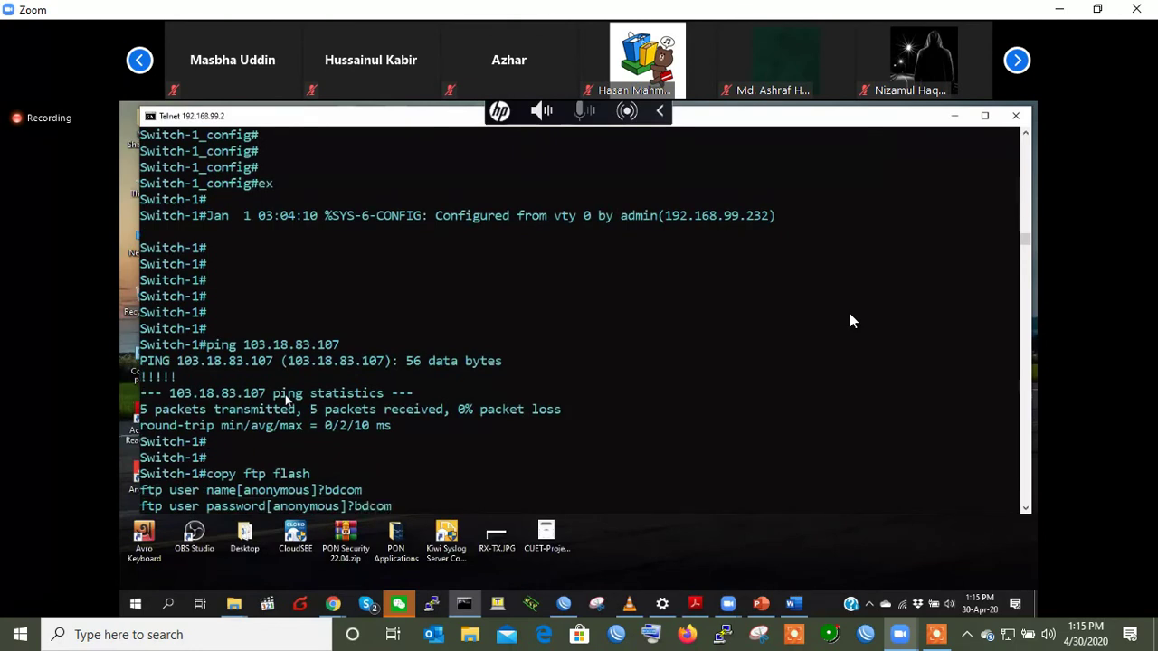
key("Return")
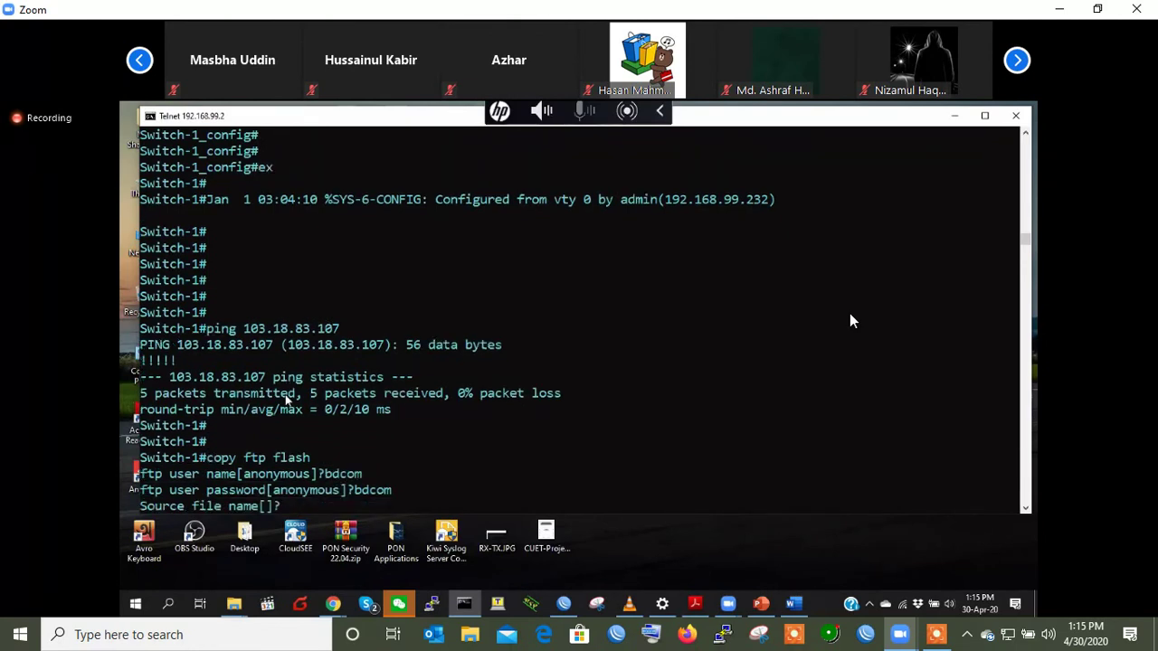
key("Return")
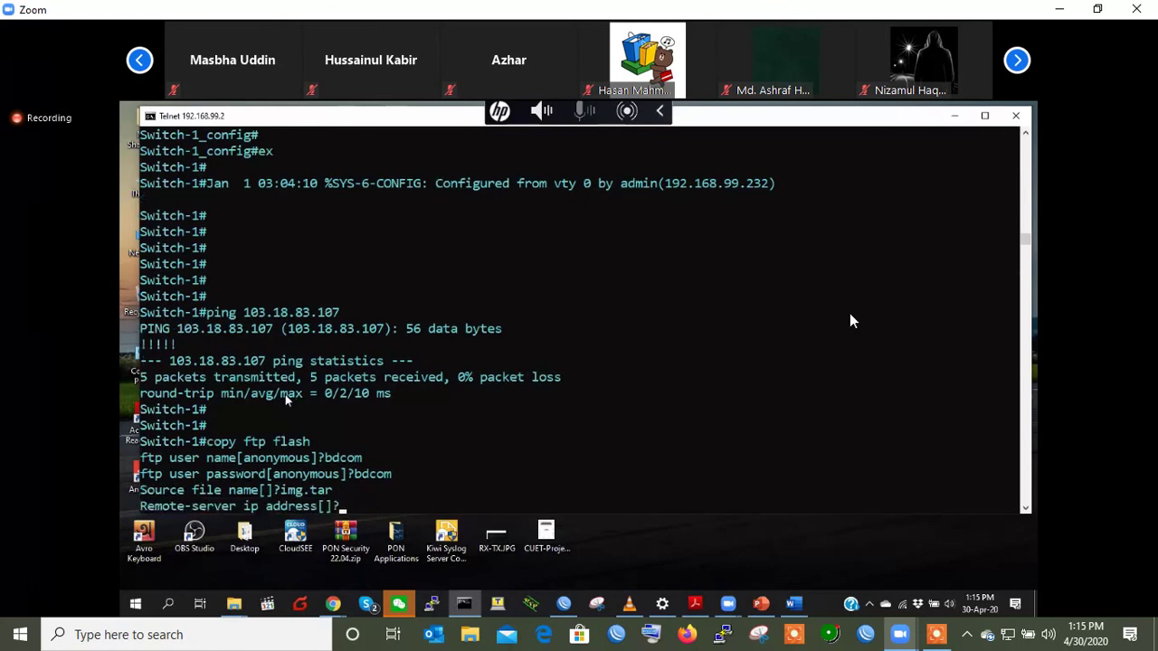
key("Return")
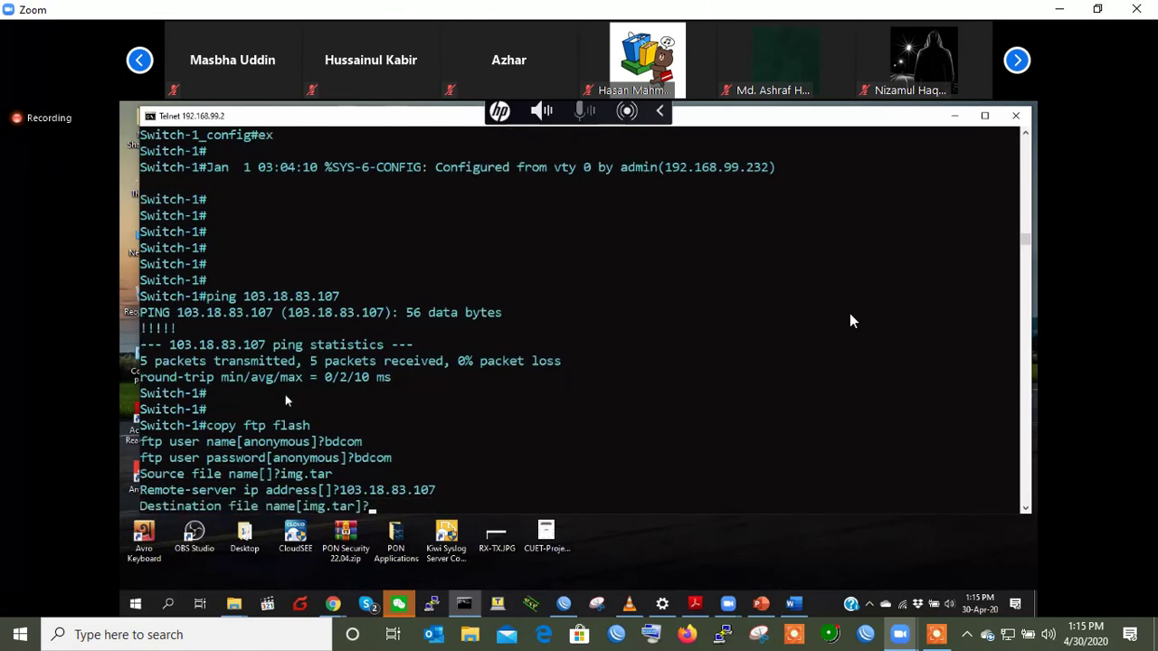
key("Return")
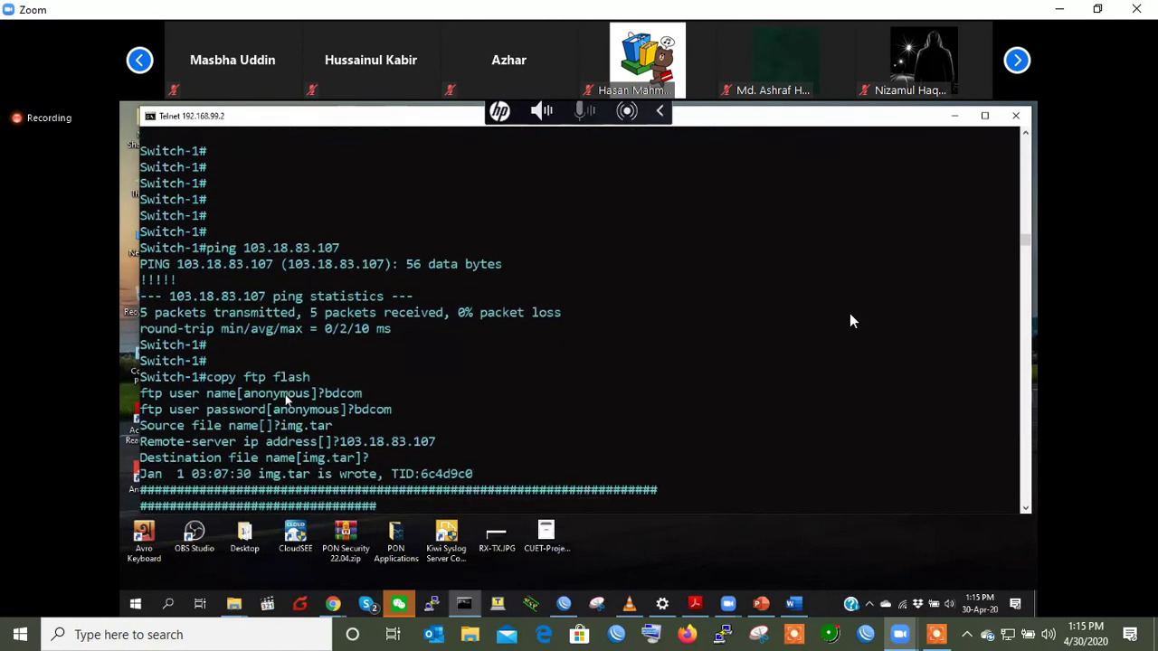